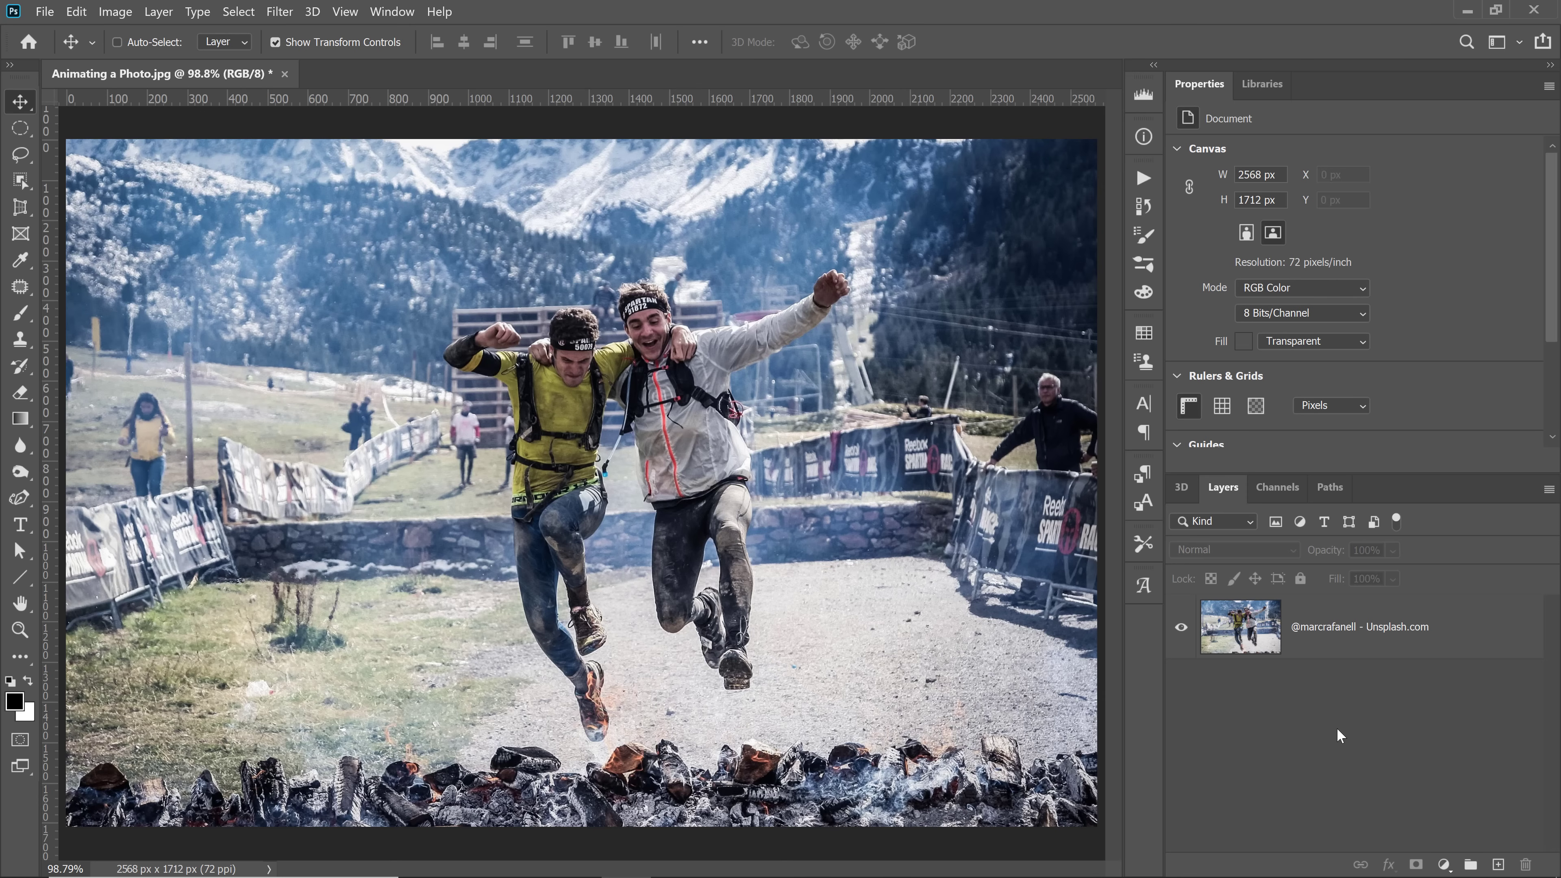
# Select the two jumping runners on the photo layer with the Subject selection command.
pyautogui.click(1300, 639)
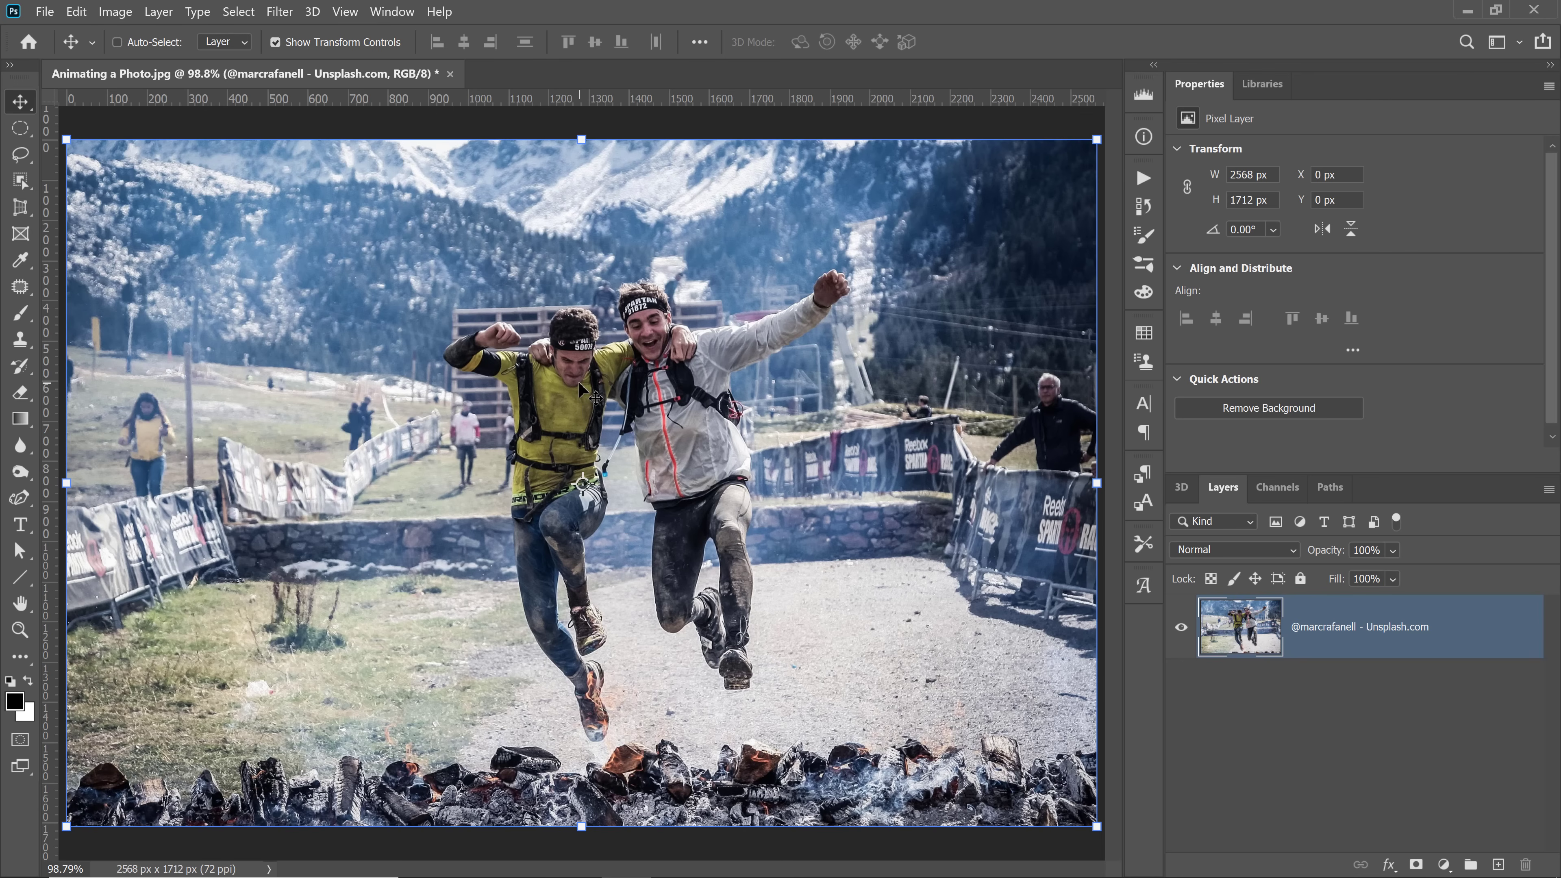
pyautogui.press('w')
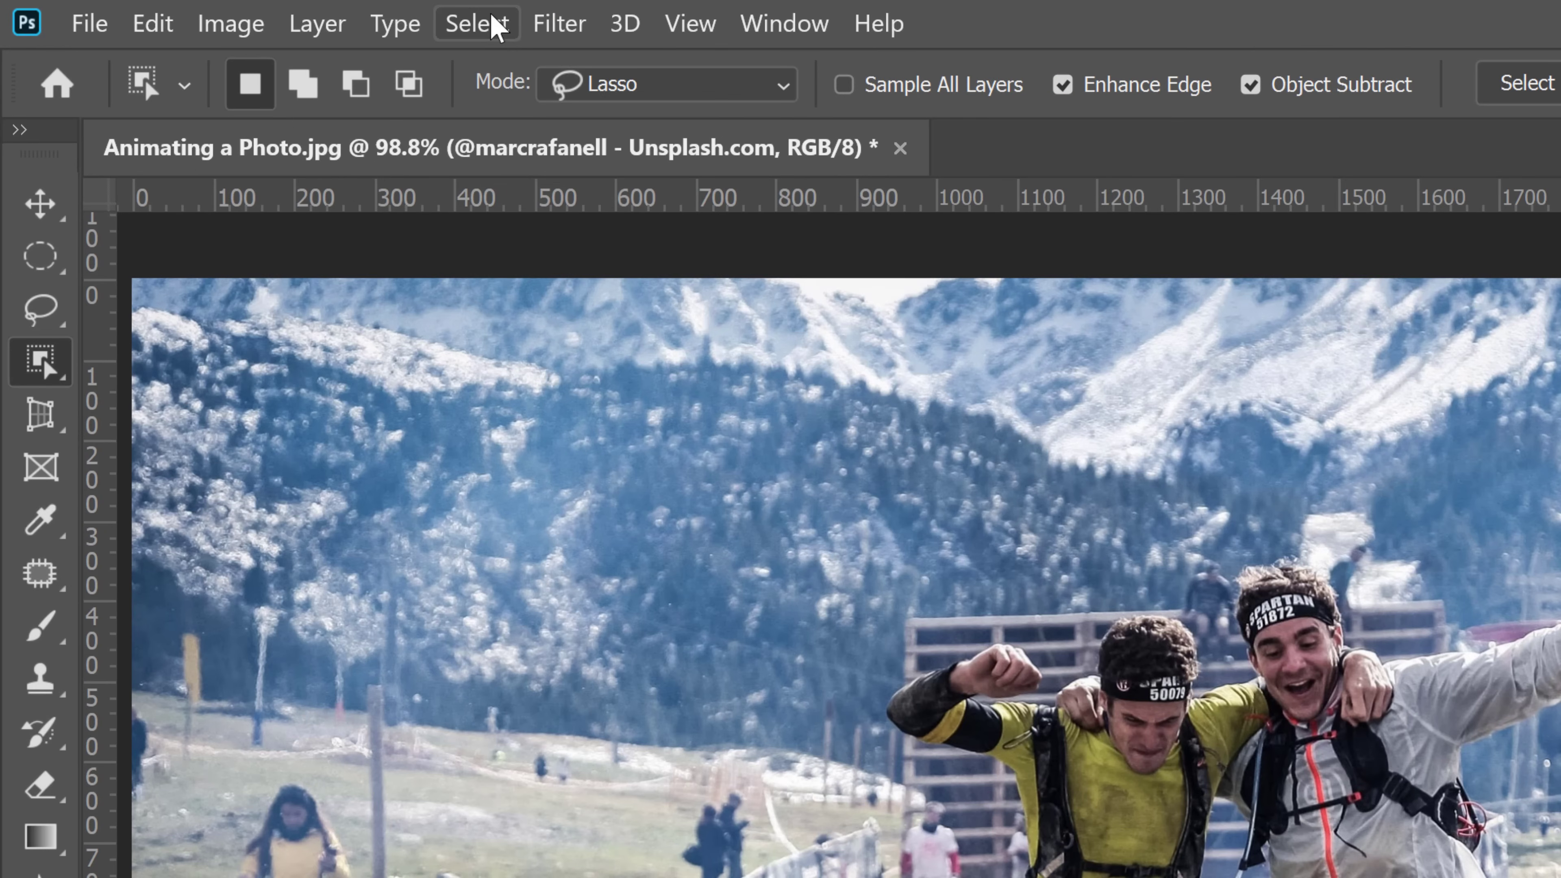
pyautogui.click(477, 23)
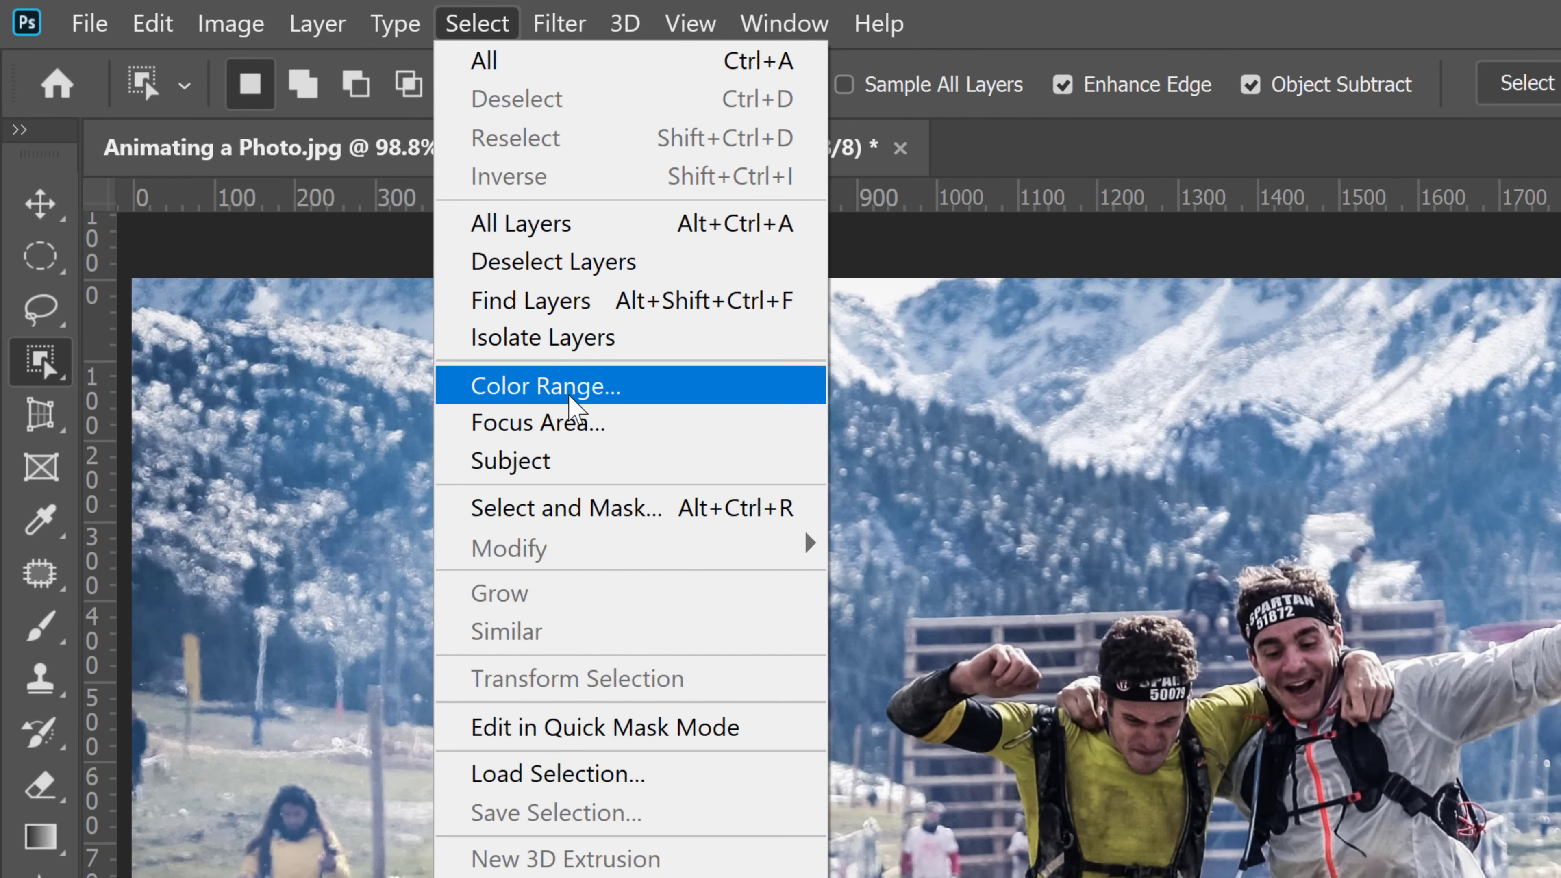
pyautogui.click(582, 462)
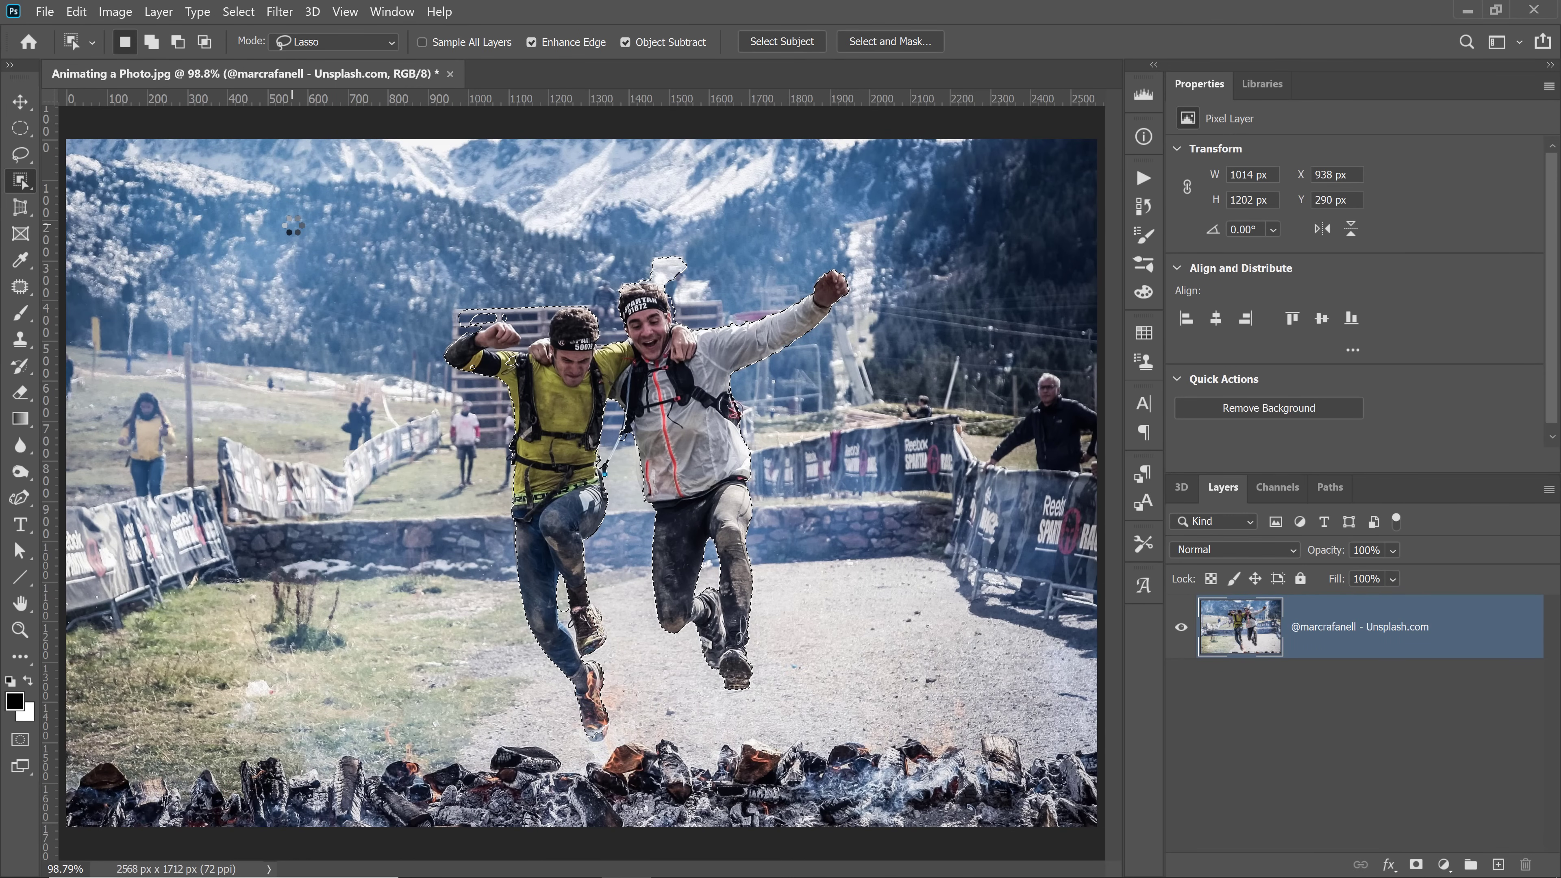
pyautogui.rightClick(24, 181)
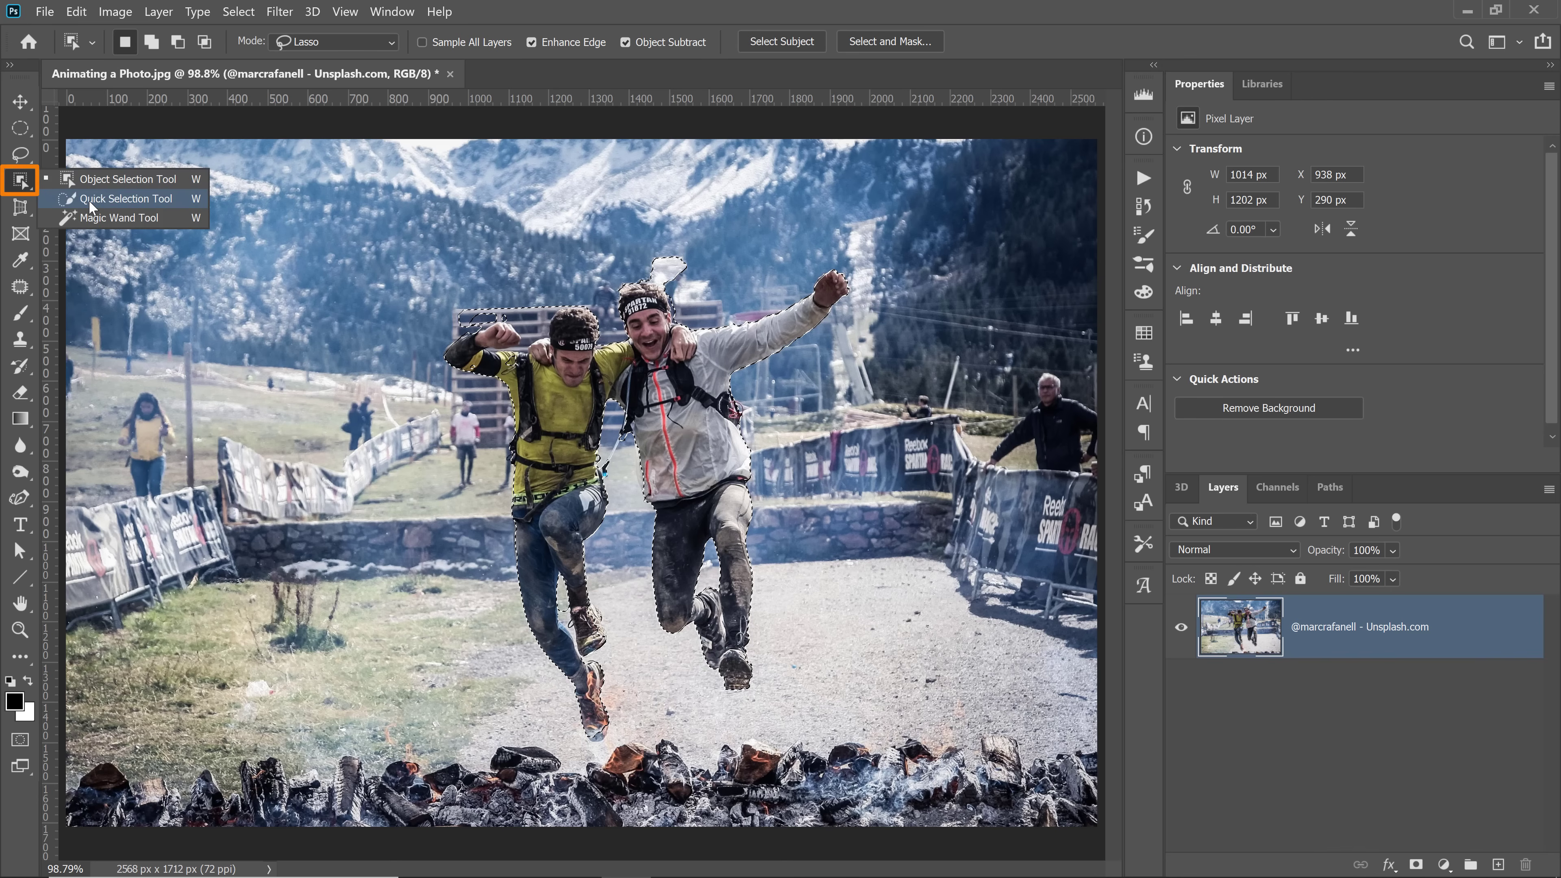
pyautogui.click(19, 182)
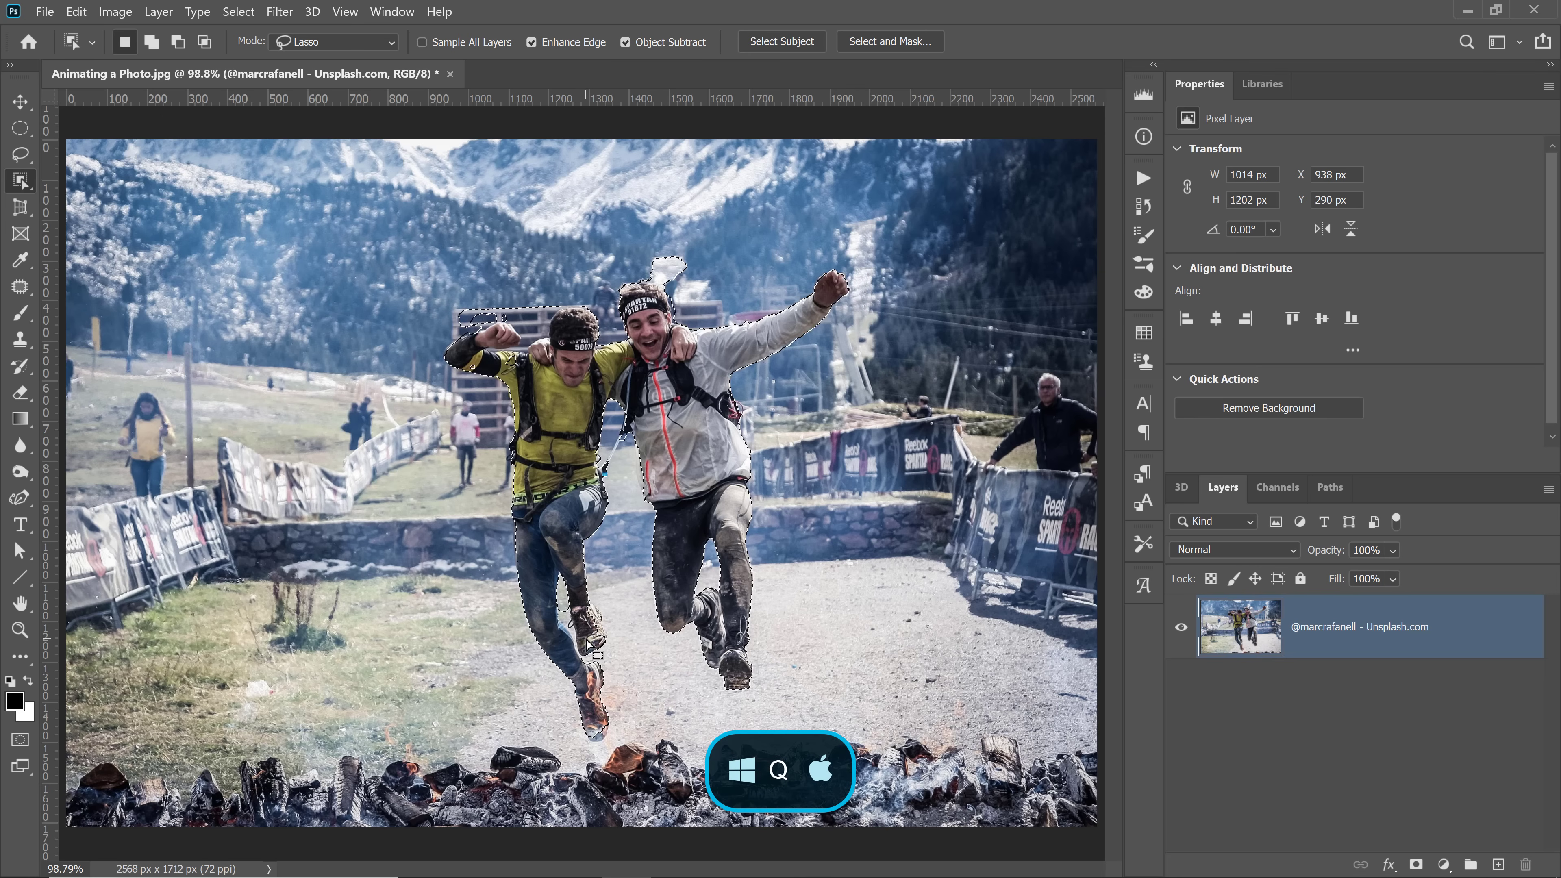
# Show the runners' selection as a Quick Mask and activate the Brush tool.
pyautogui.press('q')
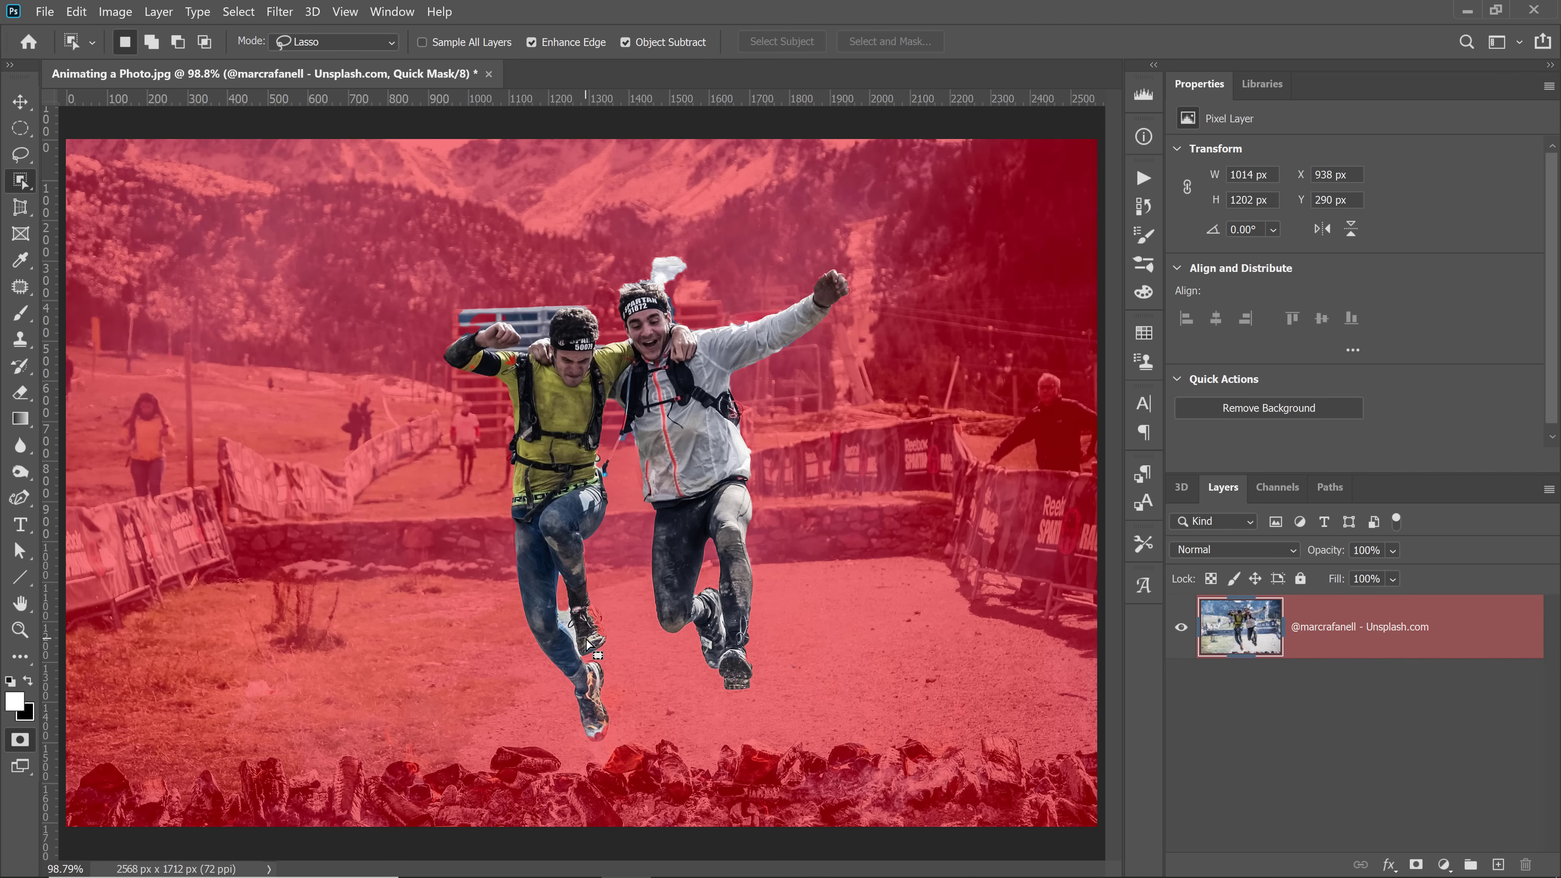
pyautogui.click(21, 312)
pyautogui.click(86, 311)
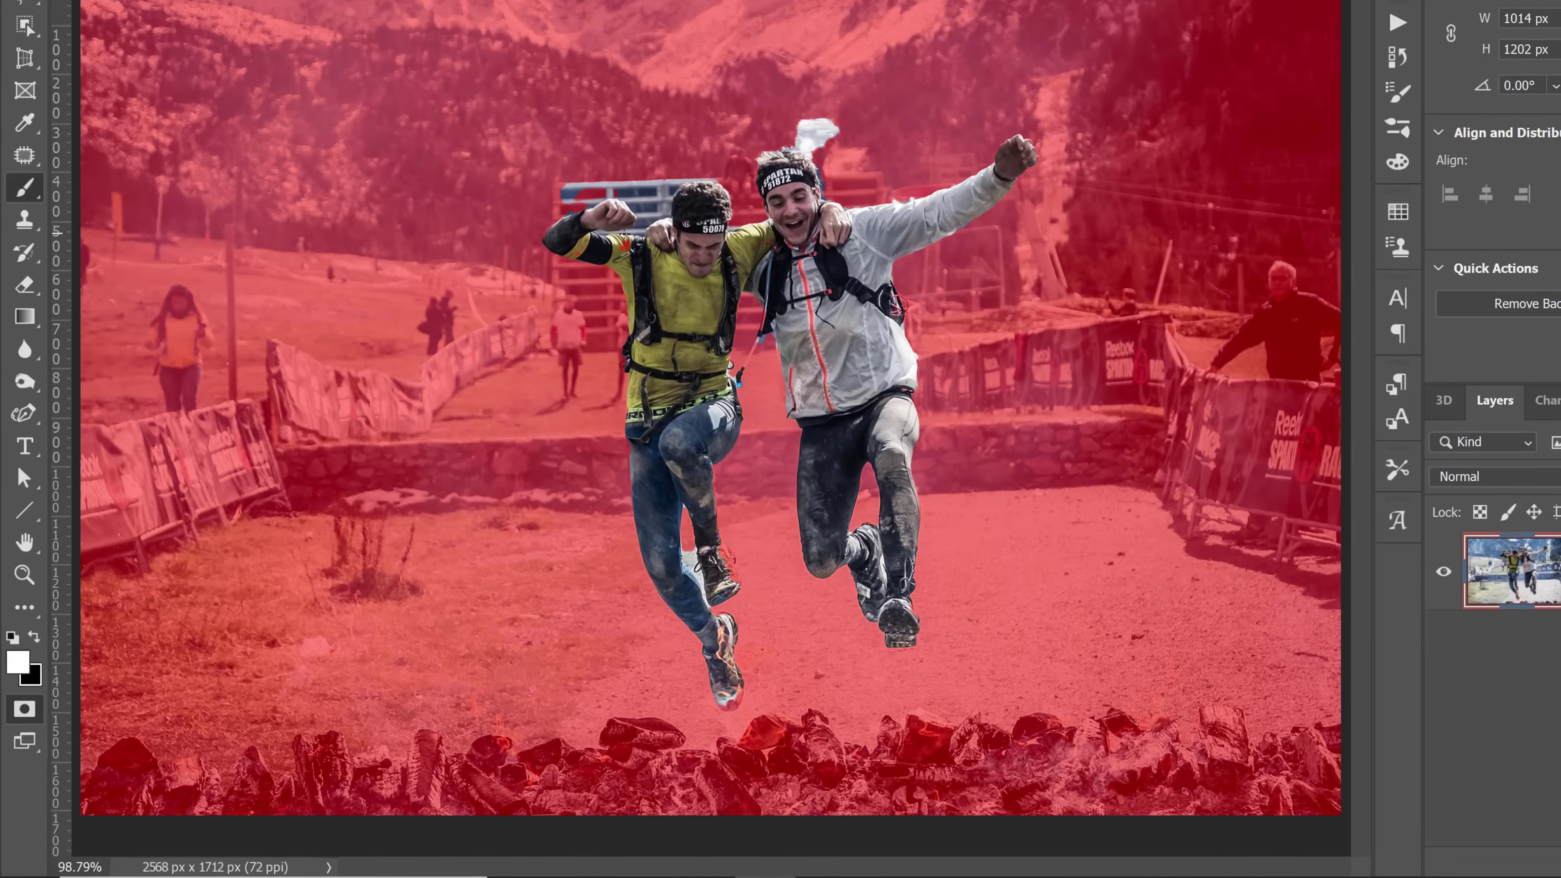
# Restore the missing patches on the yellow-shirted runner's shoulder and sleeve by painting white with a 25 px brush.
pyautogui.press('z')
pyautogui.click(616, 238)
pyautogui.click(616, 238)
pyautogui.click(617, 237)
pyautogui.click(616, 238)
pyautogui.click(503, 354)
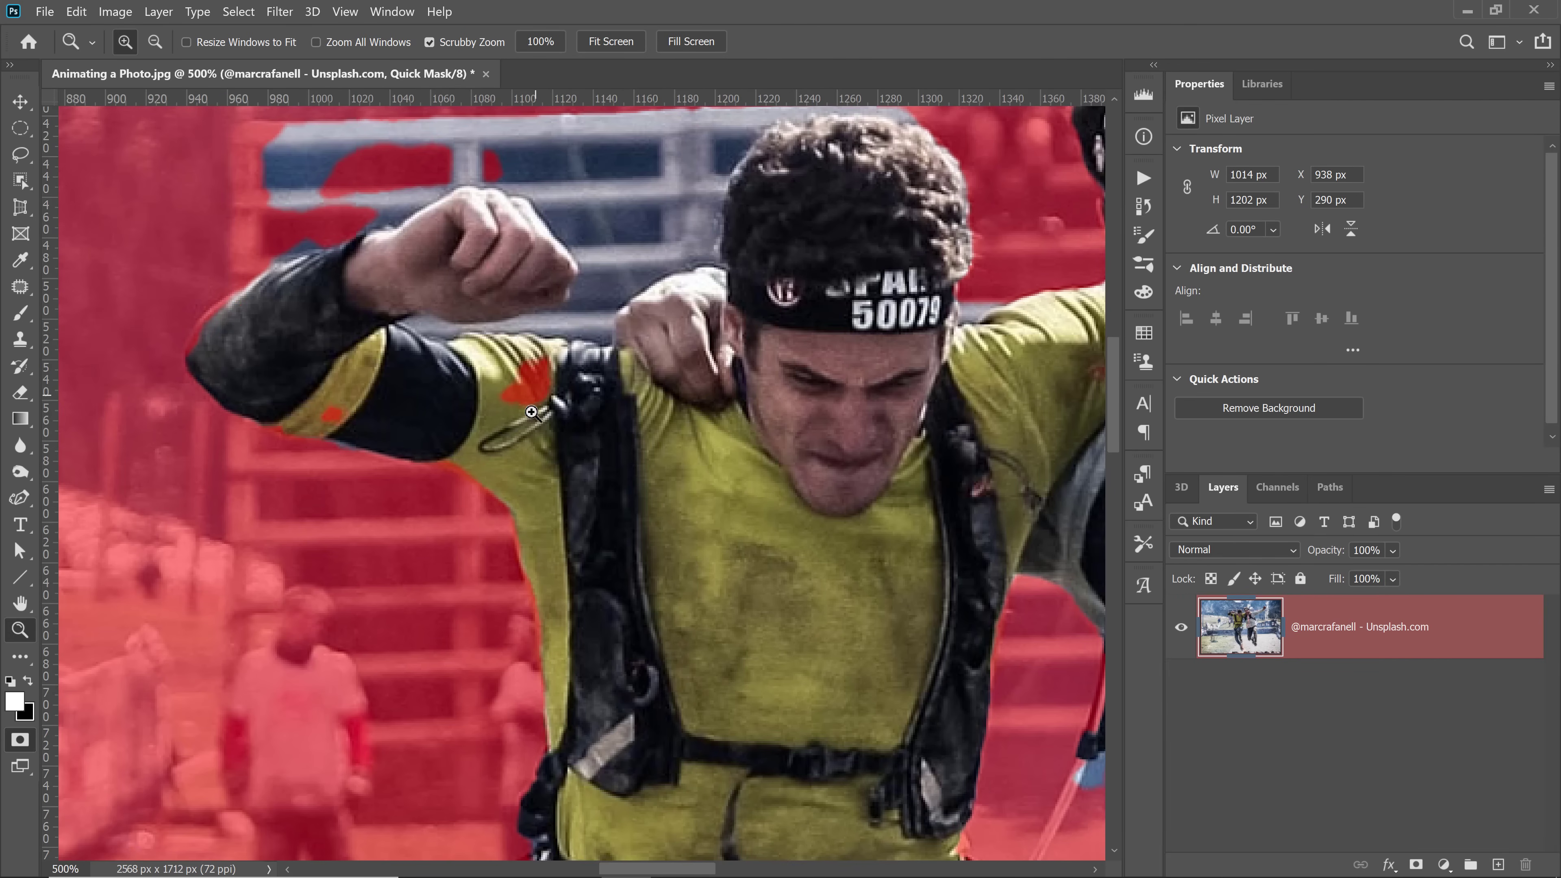
pyautogui.press('b')
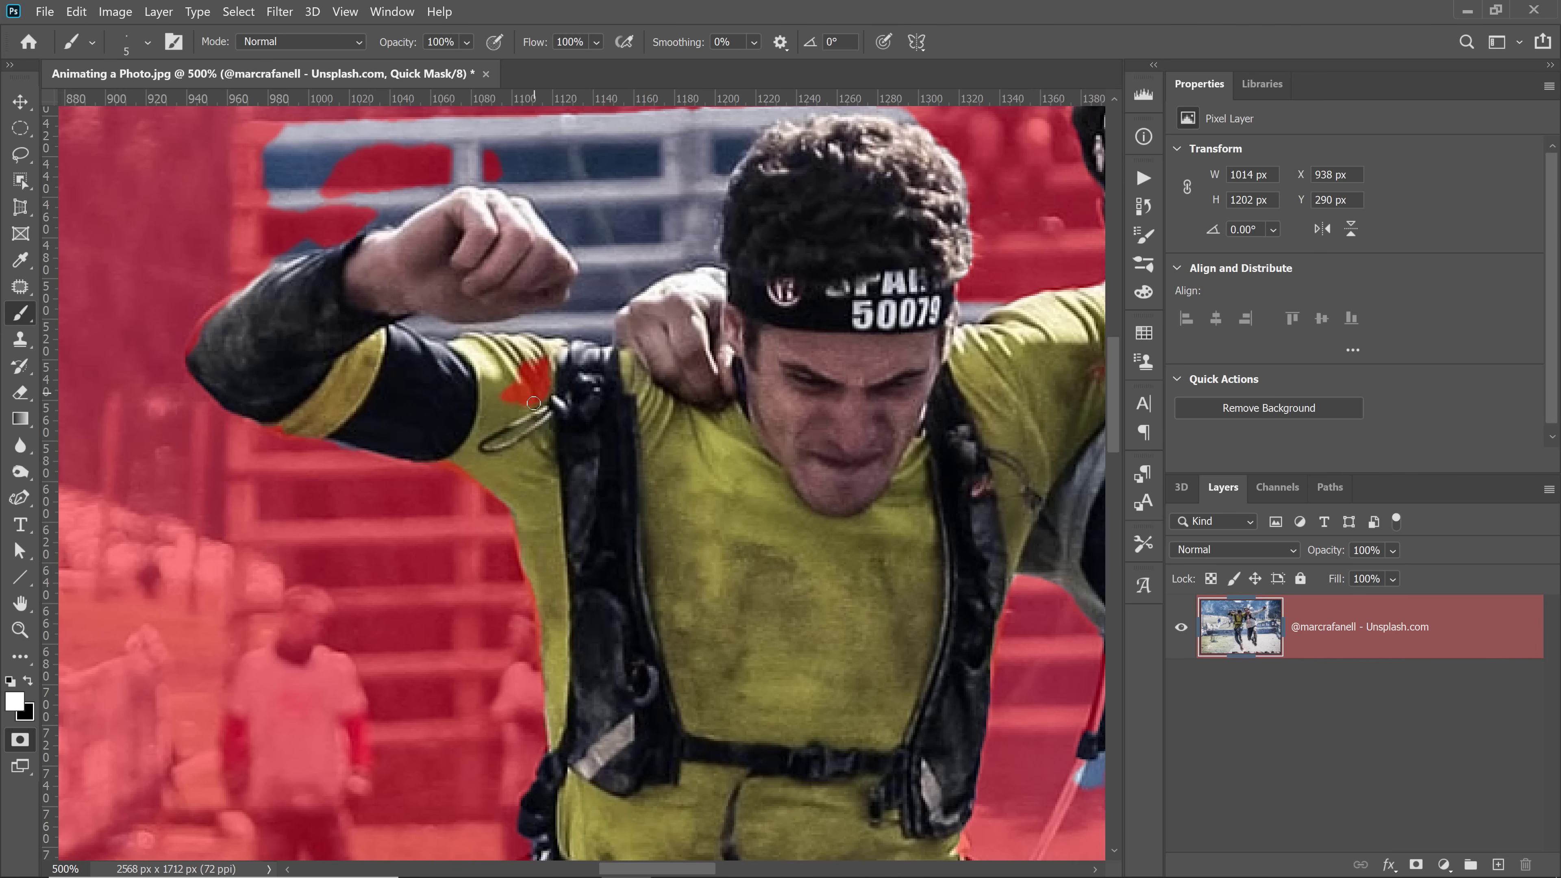
pyautogui.press(']')
pyautogui.press(']')
pyautogui.press(']')
pyautogui.press(']')
pyautogui.press(']')
pyautogui.press(']')
pyautogui.press(']')
pyautogui.press(']')
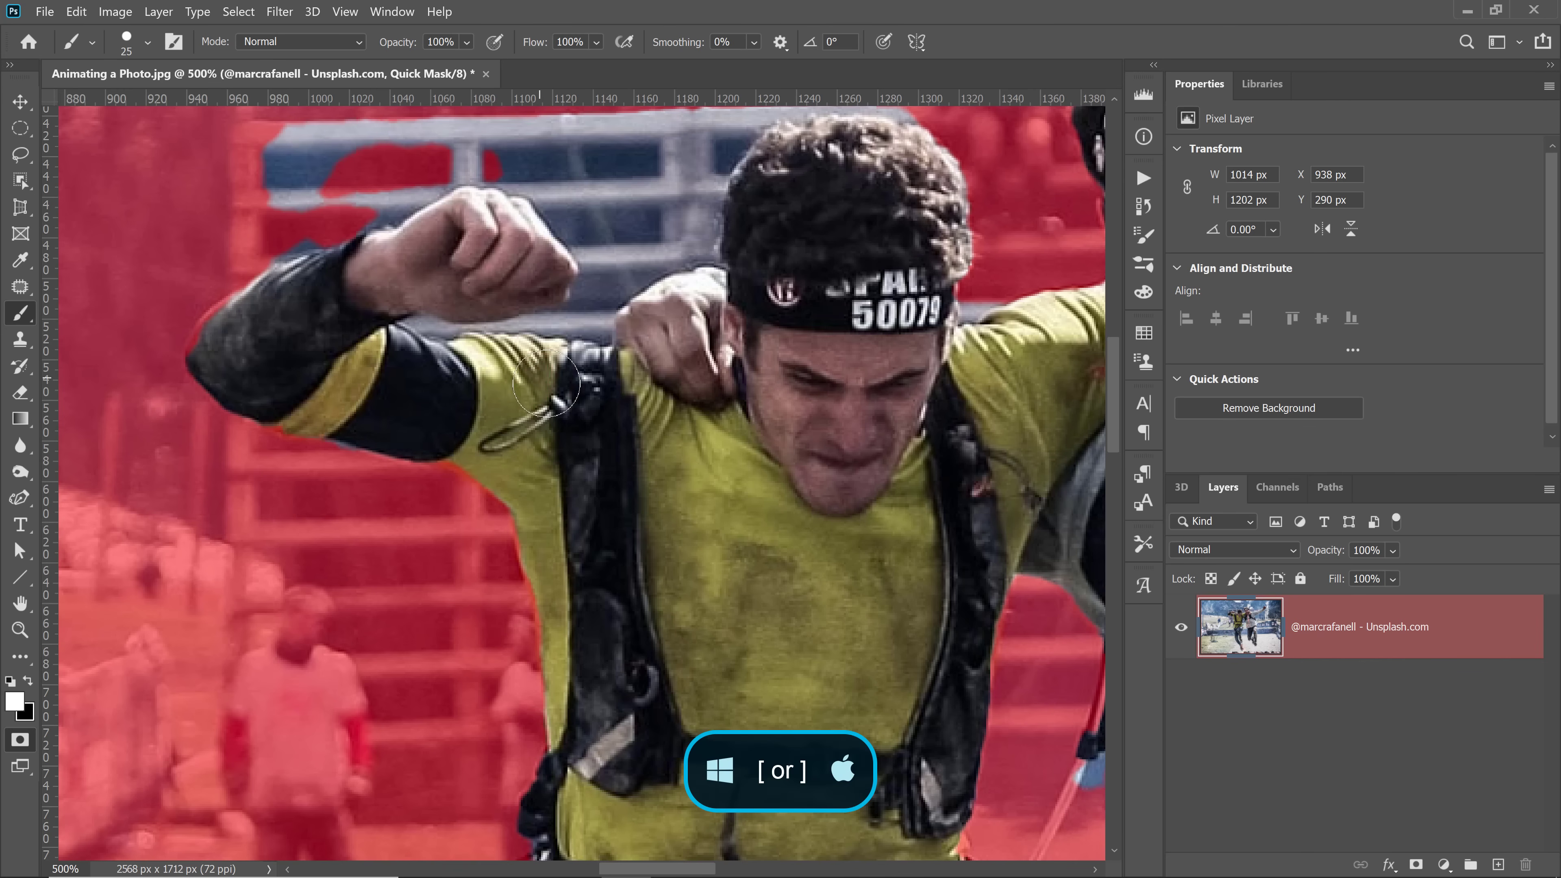
pyautogui.moveTo(820, 488)
pyautogui.mouseDown()
pyautogui.moveTo(510, 429)
pyautogui.moveTo(561, 596)
pyautogui.moveTo(651, 655)
pyautogui.moveTo(766, 662)
pyautogui.mouseUp()
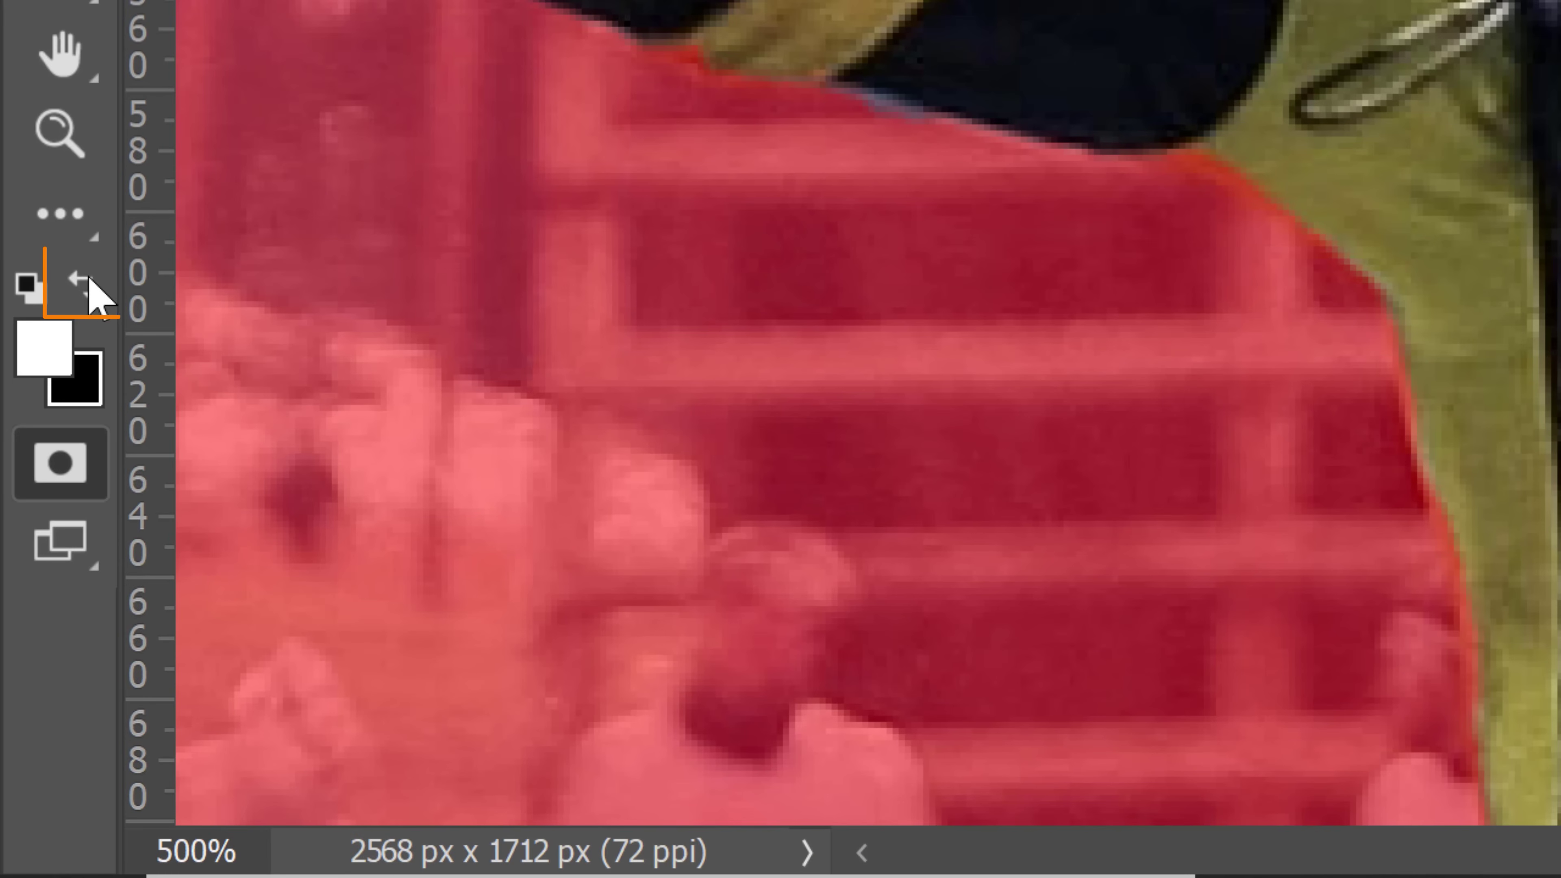
# Paint black over the fence behind the raised fist and head to remove it from the selection.
pyautogui.click(89, 278)
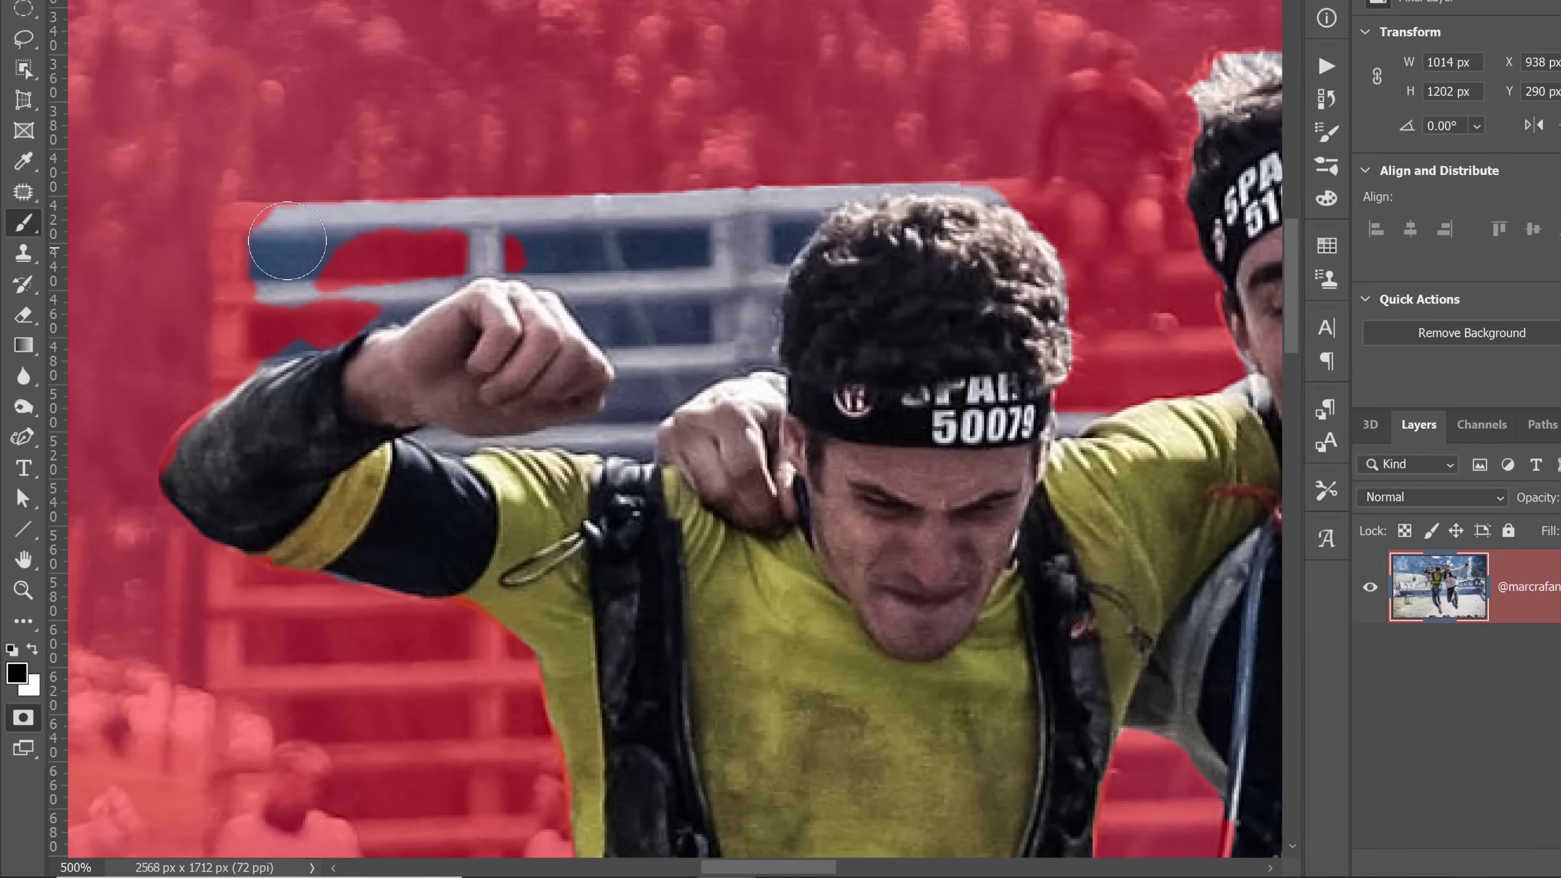
pyautogui.moveTo(252, 332)
pyautogui.mouseDown()
pyautogui.moveTo(266, 289)
pyautogui.moveTo(378, 310)
pyautogui.moveTo(335, 349)
pyautogui.moveTo(384, 363)
pyautogui.moveTo(238, 409)
pyautogui.mouseUp()
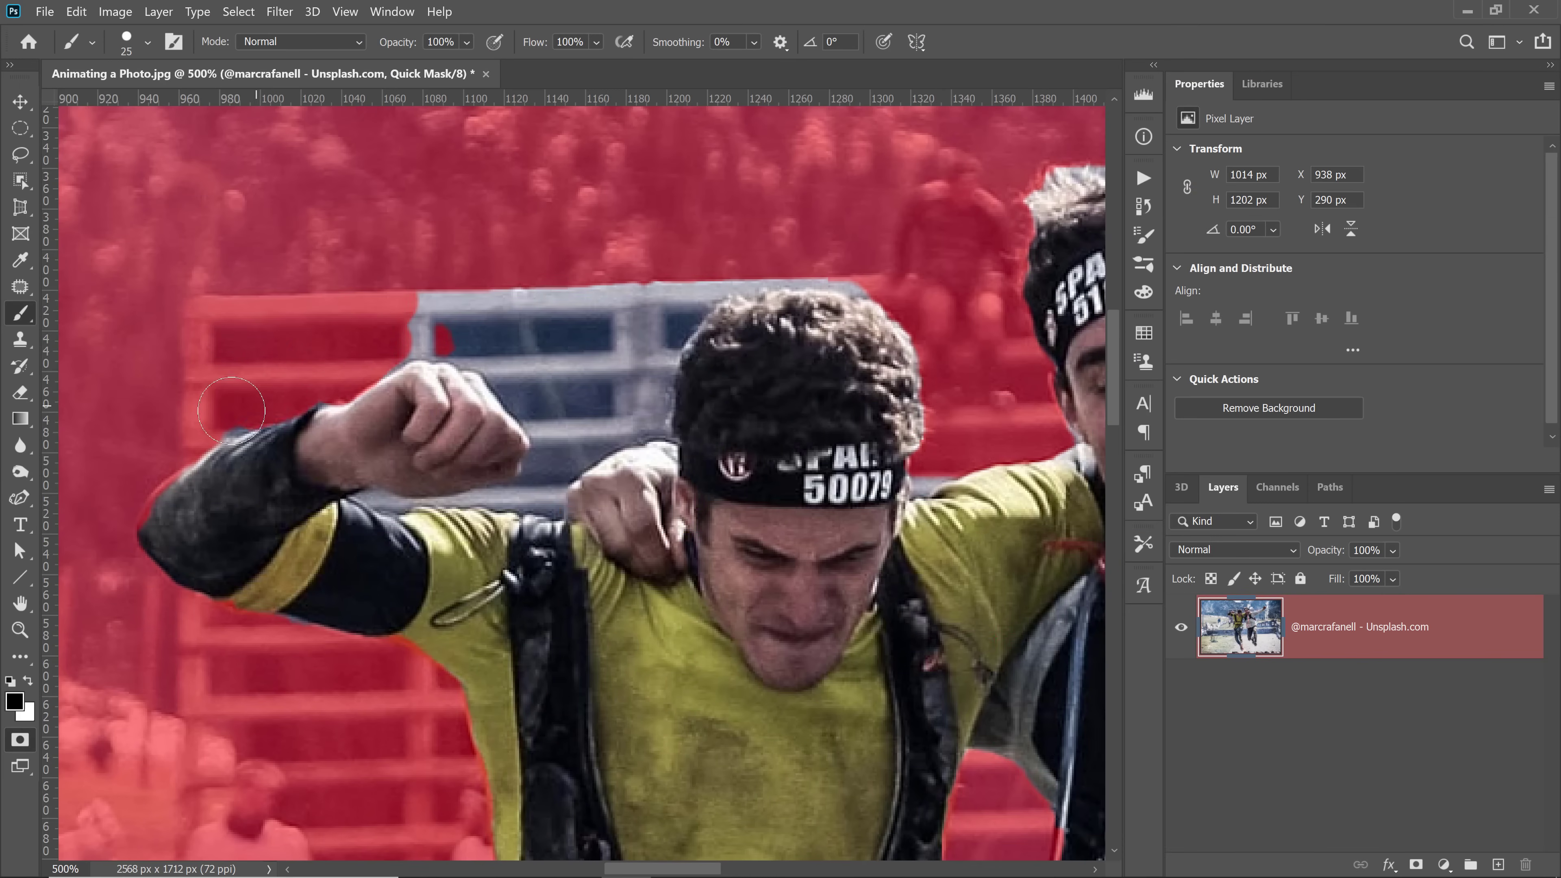
pyautogui.moveTo(362, 334)
pyautogui.mouseDown()
pyautogui.moveTo(536, 309)
pyautogui.moveTo(406, 307)
pyautogui.moveTo(655, 279)
pyautogui.moveTo(610, 294)
pyautogui.moveTo(778, 258)
pyautogui.moveTo(717, 266)
pyautogui.moveTo(674, 299)
pyautogui.moveTo(597, 407)
pyautogui.moveTo(491, 345)
pyautogui.moveTo(599, 341)
pyautogui.mouseUp()
# Restore the edge of the raised arm's dark sleeve at the elbow by painting white.
pyautogui.press('x')
pyautogui.press('x')
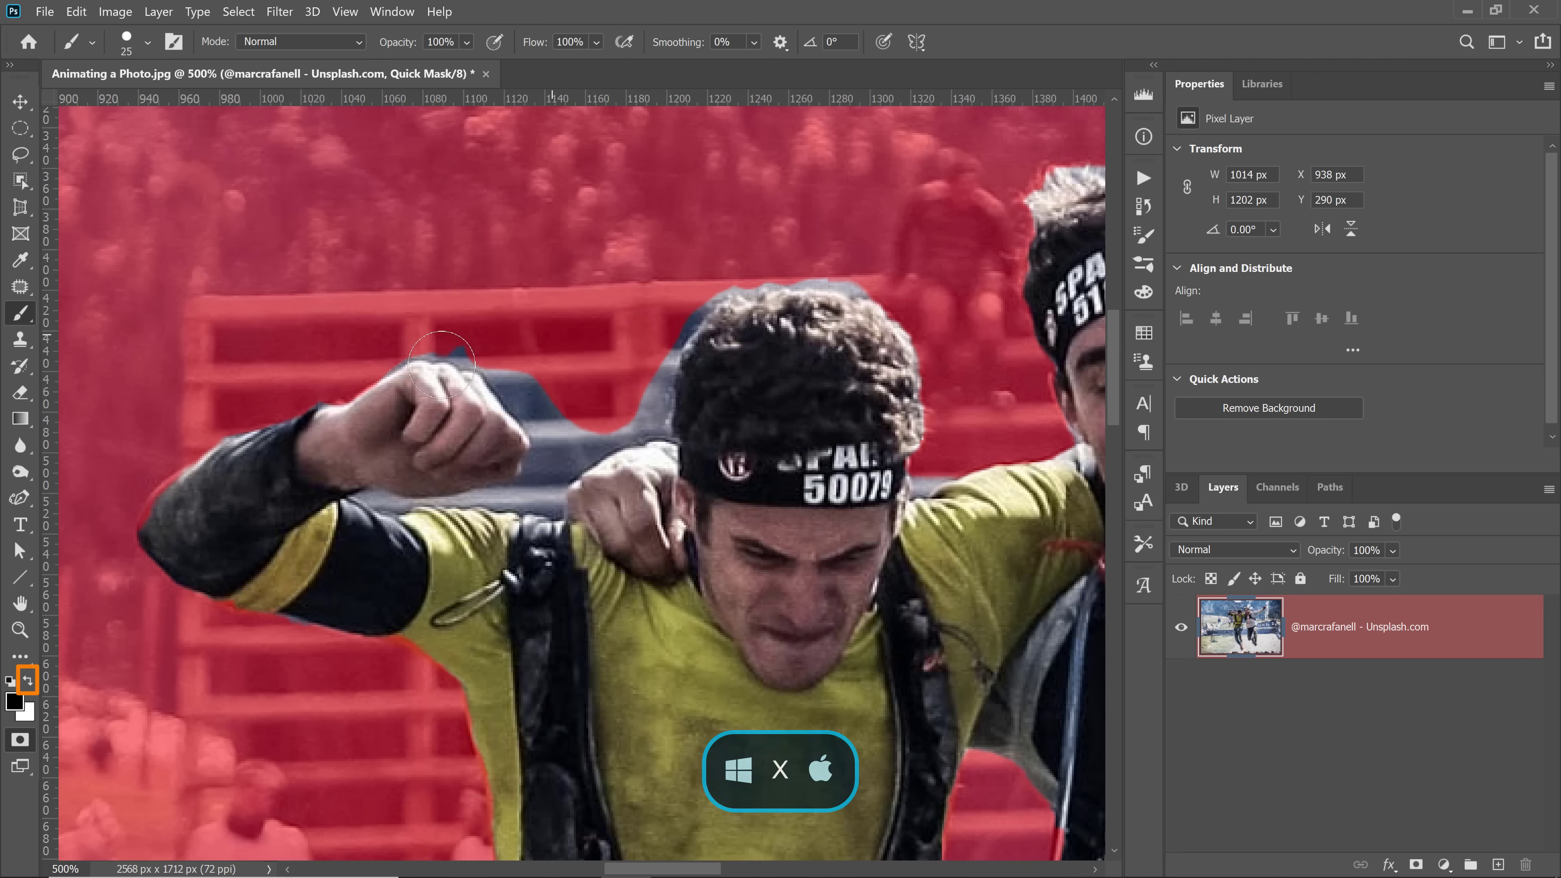
pyautogui.moveTo(164, 527); pyautogui.dragTo(209, 489)
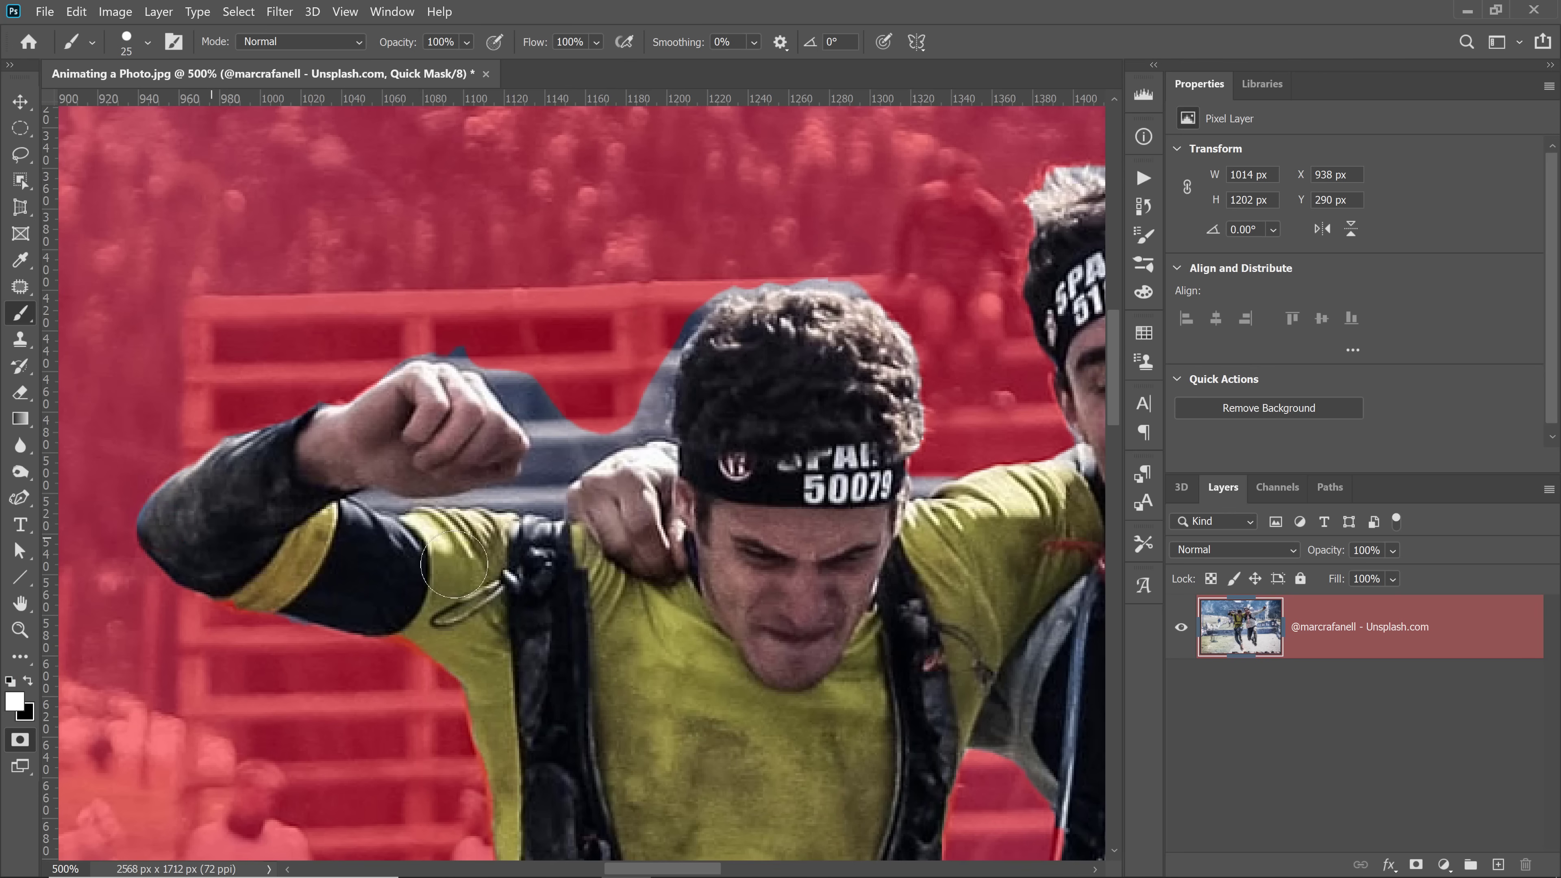
# Mask out the remaining background around the raised fist and curly hair with black, using a smaller brush for tight gaps.
pyautogui.press('x')
pyautogui.moveTo(453, 339)
pyautogui.mouseDown()
pyautogui.moveTo(517, 362)
pyautogui.moveTo(565, 420)
pyautogui.moveTo(626, 415)
pyautogui.moveTo(684, 280)
pyautogui.moveTo(645, 349)
pyautogui.moveTo(732, 265)
pyautogui.moveTo(875, 258)
pyautogui.moveTo(902, 276)
pyautogui.moveTo(758, 260)
pyautogui.mouseUp()
pyautogui.press('[')
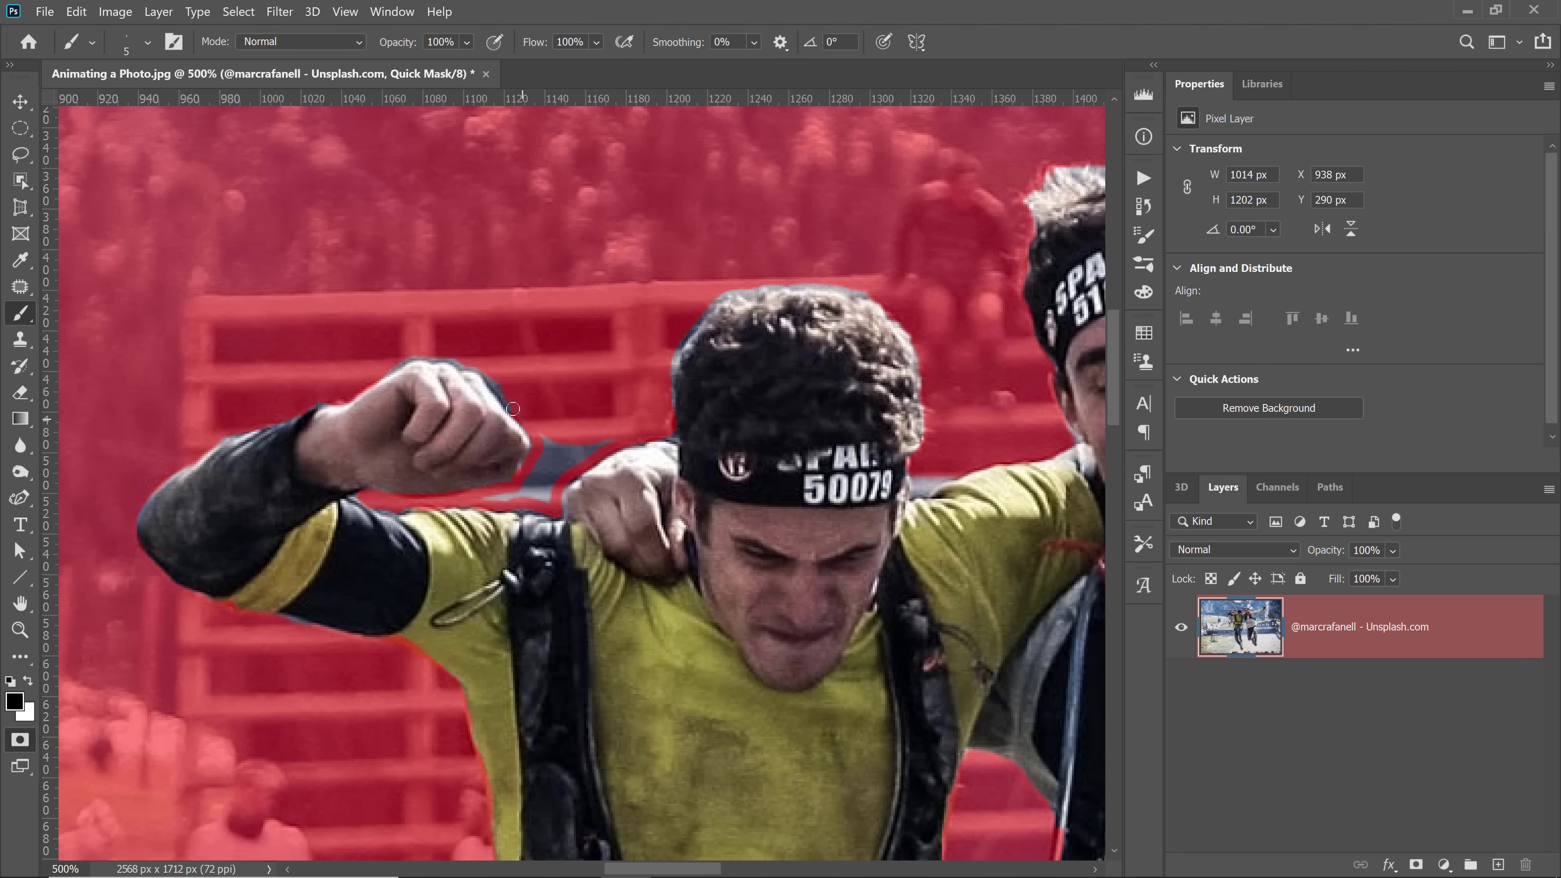
pyautogui.moveTo(498, 497); pyautogui.dragTo(551, 492)
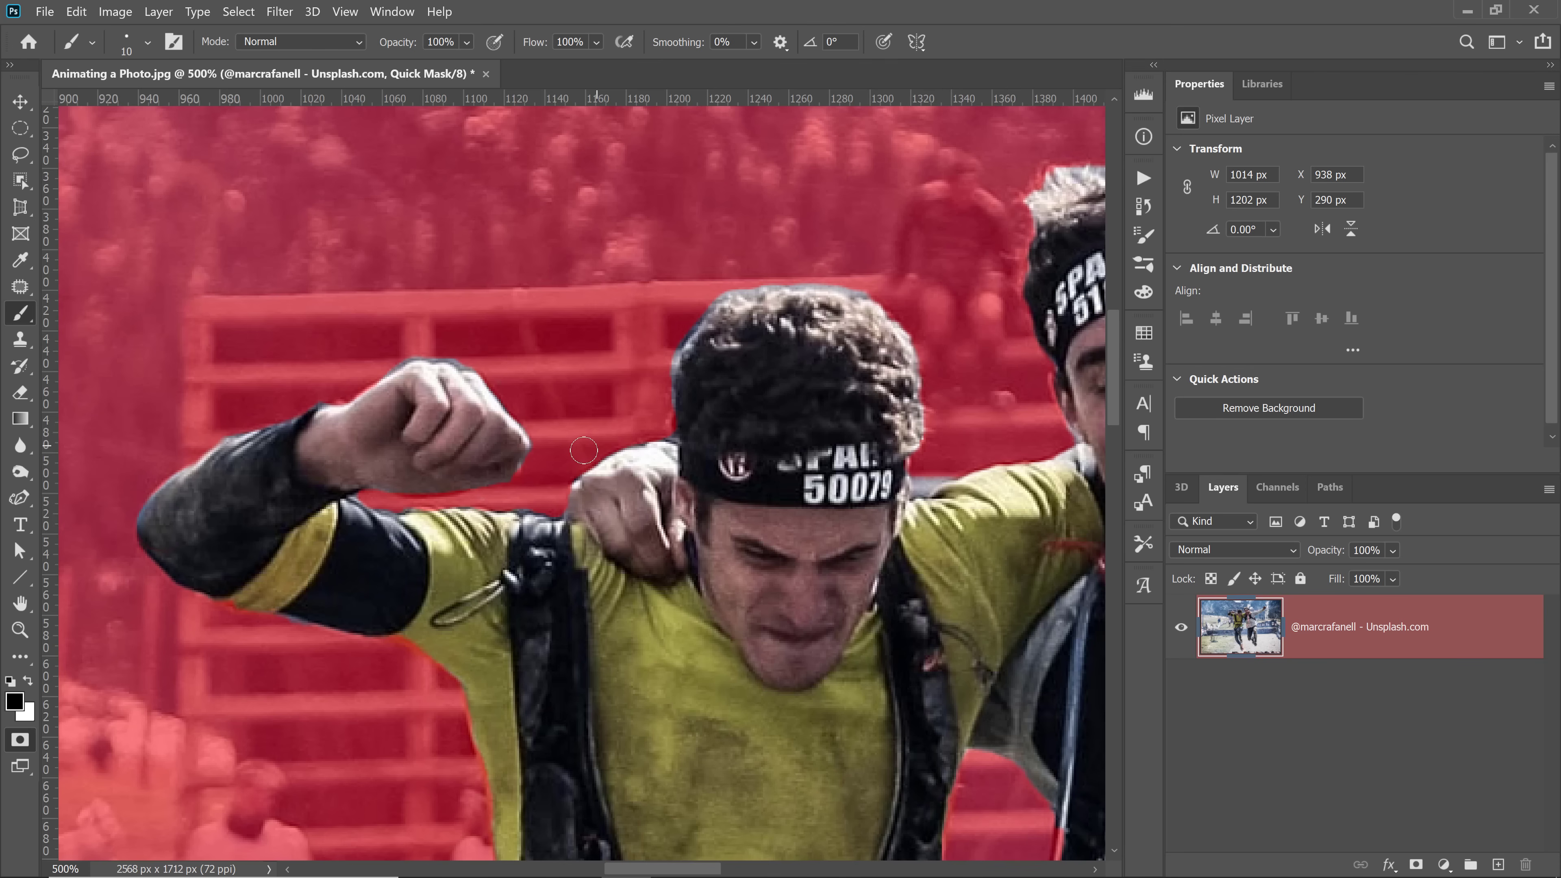
# Mask out the bright patch above the white-jacketed runner's head with black, using 10 px near the hair and 40 px farther out.
pyautogui.moveTo(978, 461); pyautogui.dragTo(418, 596)
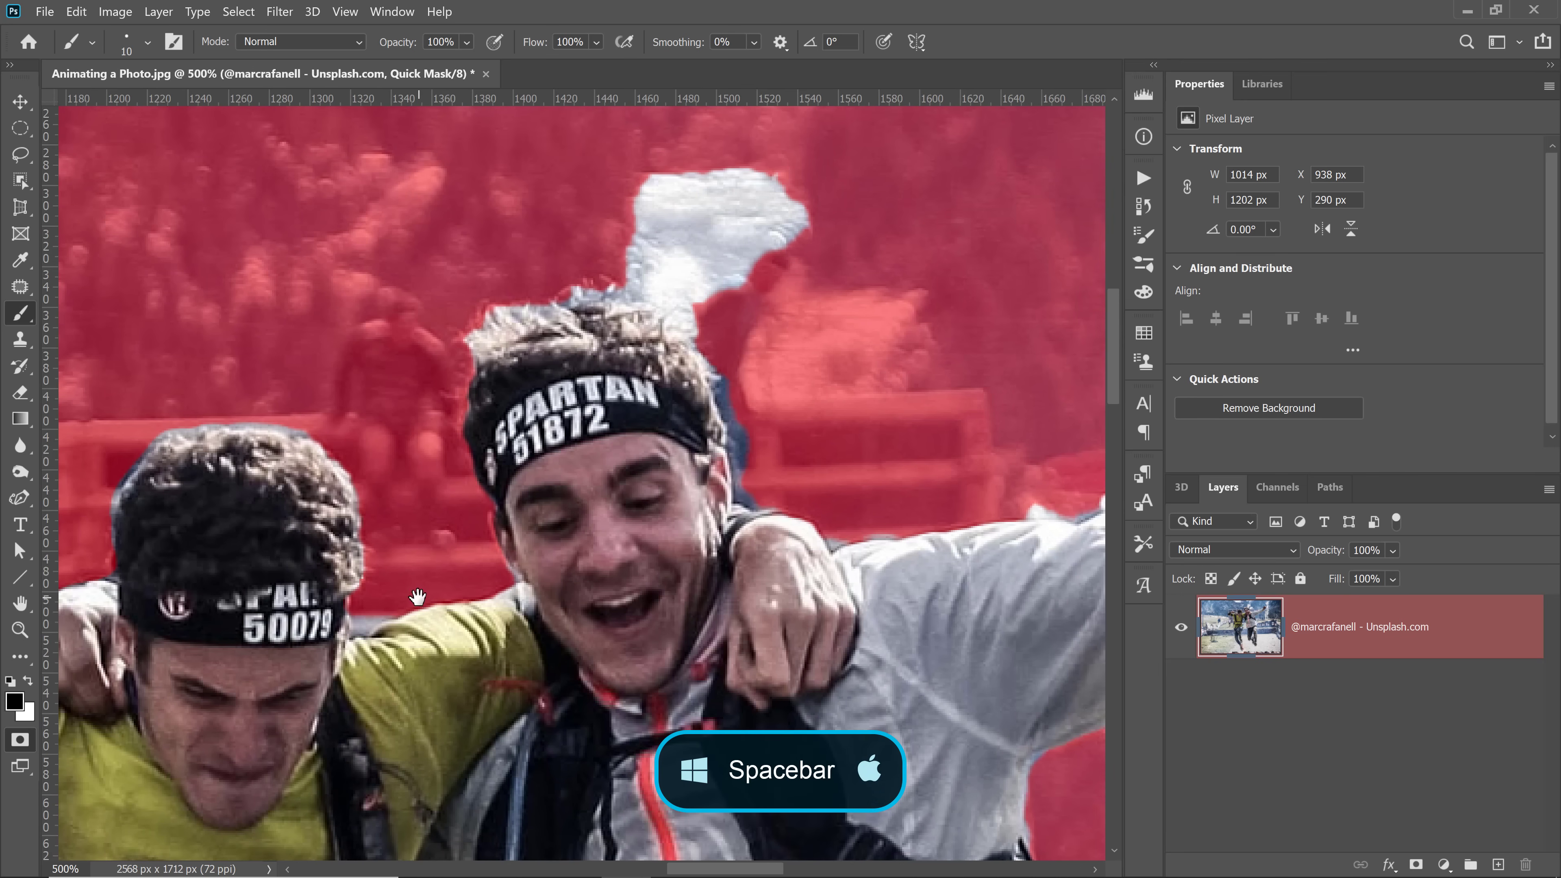
pyautogui.moveTo(618, 299)
pyautogui.mouseDown()
pyautogui.moveTo(672, 310)
pyautogui.moveTo(710, 341)
pyautogui.moveTo(701, 326)
pyautogui.mouseUp()
pyautogui.moveTo(638, 276); pyautogui.dragTo(711, 333)
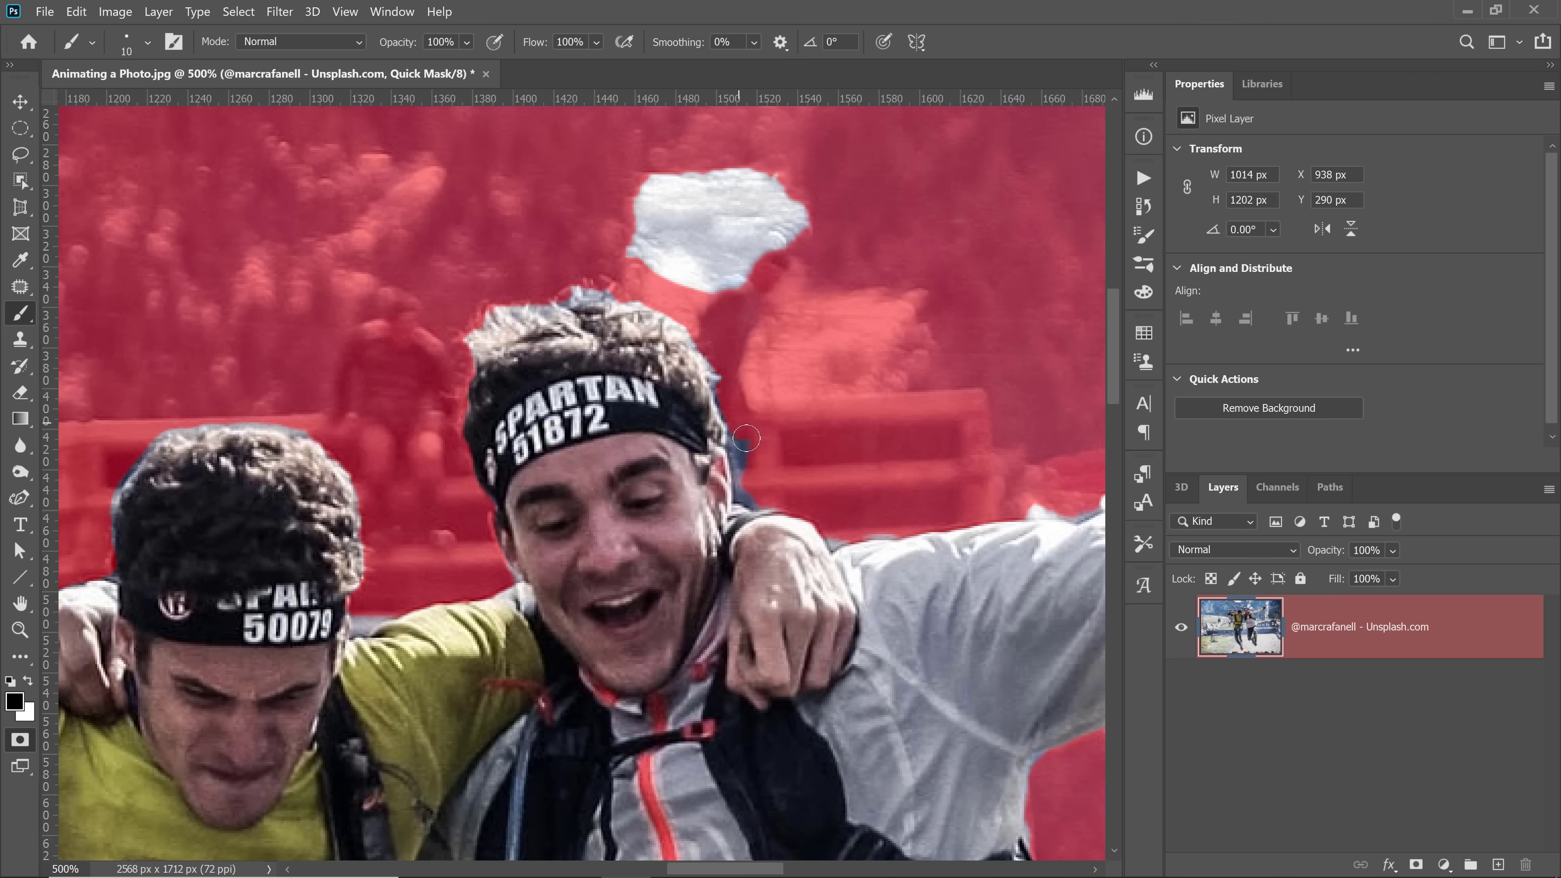
pyautogui.press(']')
pyautogui.press(']')
pyautogui.press(']')
pyautogui.moveTo(757, 302)
pyautogui.mouseDown()
pyautogui.moveTo(635, 226)
pyautogui.moveTo(739, 189)
pyautogui.moveTo(704, 237)
pyautogui.moveTo(795, 238)
pyautogui.mouseUp()
# Restore the missing parts of the yellow-shirted runner's two shoes by painting white with the 40 px brush.
pyautogui.moveTo(856, 459); pyautogui.dragTo(497, 166)
pyautogui.moveTo(541, 348); pyautogui.dragTo(397, 492)
pyautogui.moveTo(344, 541); pyautogui.dragTo(487, 313)
pyautogui.moveTo(491, 566); pyautogui.dragTo(455, 246)
pyautogui.moveTo(403, 492); pyautogui.dragTo(640, 287)
pyautogui.press('x')
pyautogui.moveTo(357, 289); pyautogui.dragTo(384, 566)
pyautogui.moveTo(553, 824)
pyautogui.mouseDown()
pyautogui.moveTo(565, 477)
pyautogui.moveTo(526, 325)
pyautogui.mouseUp()
pyautogui.moveTo(810, 603)
pyautogui.mouseDown()
pyautogui.moveTo(794, 606)
pyautogui.moveTo(814, 615)
pyautogui.moveTo(802, 639)
pyautogui.mouseUp()
pyautogui.moveTo(623, 644); pyautogui.dragTo(765, 334)
pyautogui.moveTo(359, 566)
pyautogui.mouseDown()
pyautogui.moveTo(378, 595)
pyautogui.moveTo(372, 613)
pyautogui.moveTo(357, 605)
pyautogui.mouseUp()
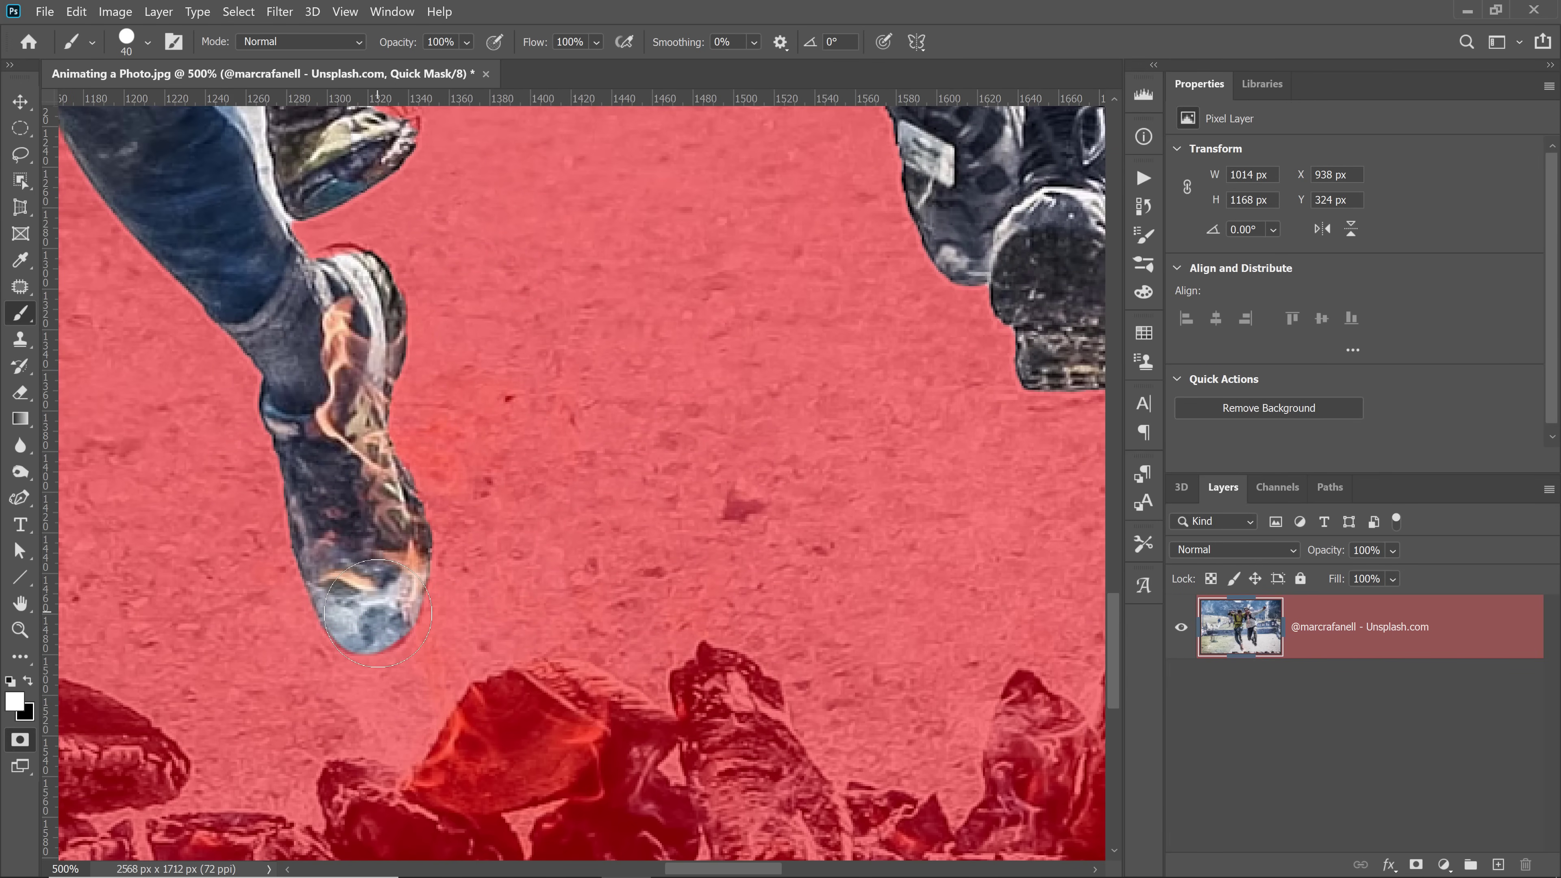
pyautogui.moveTo(344, 506); pyautogui.dragTo(449, 708)
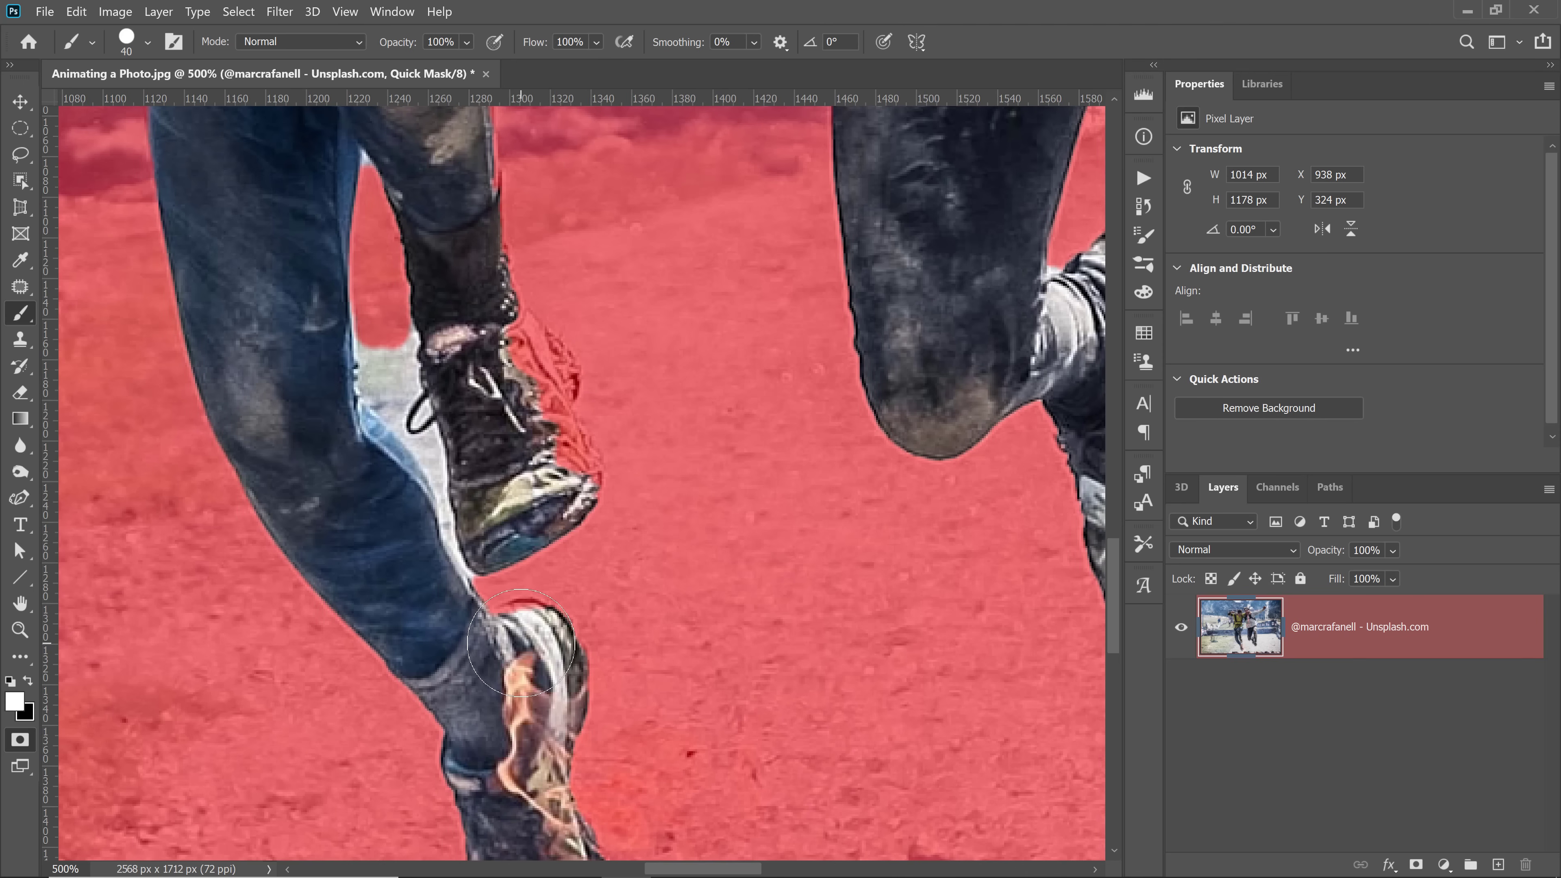
pyautogui.moveTo(504, 452)
pyautogui.mouseDown()
pyautogui.moveTo(572, 458)
pyautogui.moveTo(528, 335)
pyautogui.moveTo(489, 372)
pyautogui.moveTo(495, 360)
pyautogui.moveTo(540, 384)
pyautogui.mouseUp()
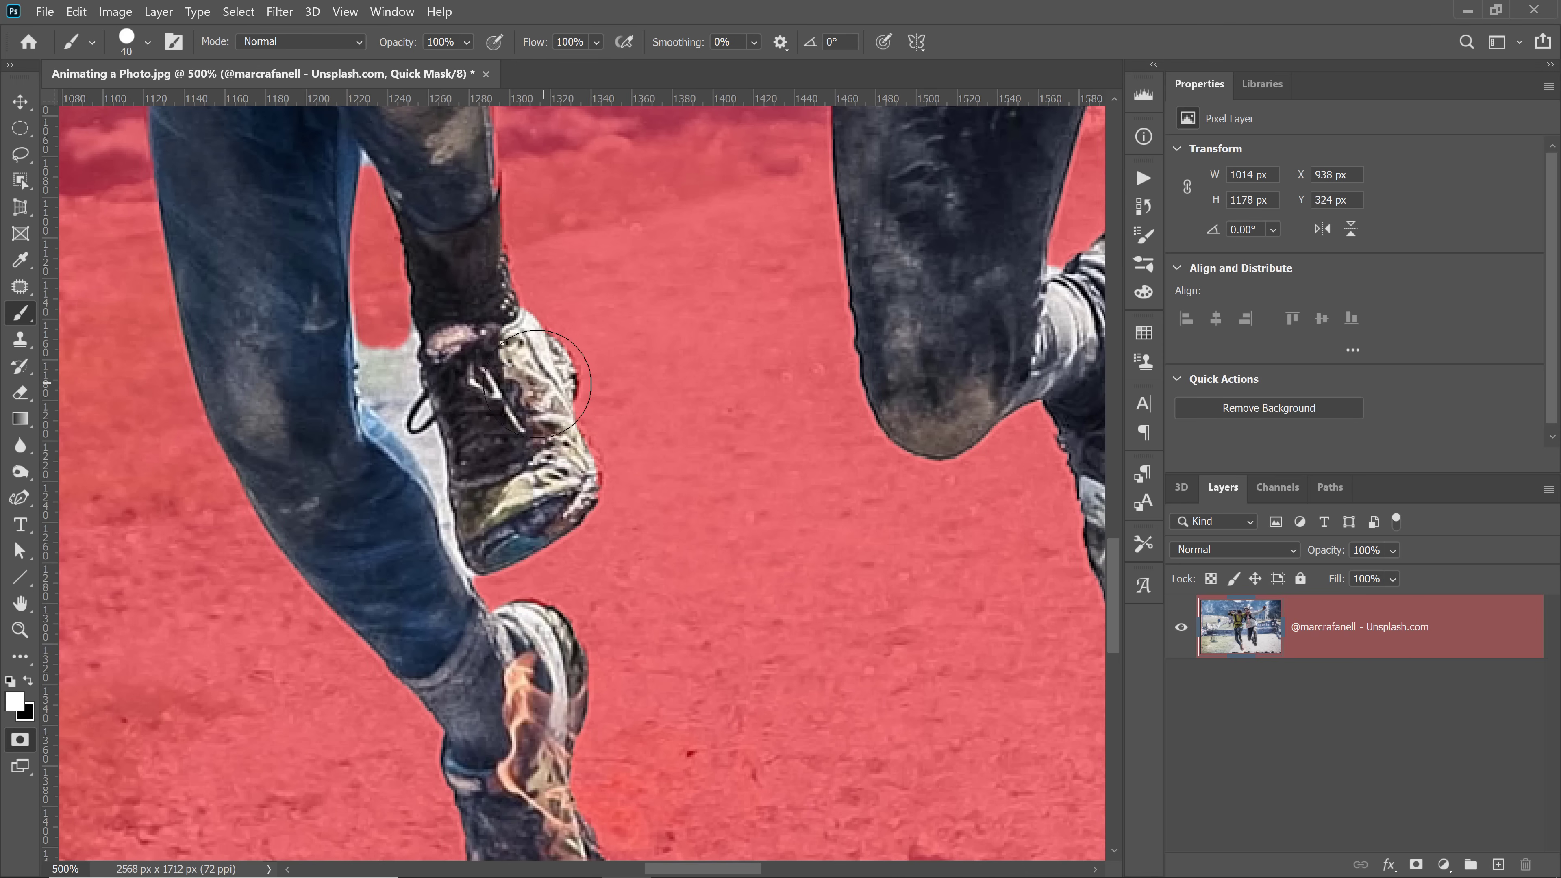
# Mask out the background gap between the jeans leg and the upper shoe with a small black brush of 5 to 9 px.
pyautogui.press('[')
pyautogui.press('[')
pyautogui.press('[')
pyautogui.press('[')
pyautogui.press('[')
pyautogui.press('[')
pyautogui.press('[')
pyautogui.press('x')
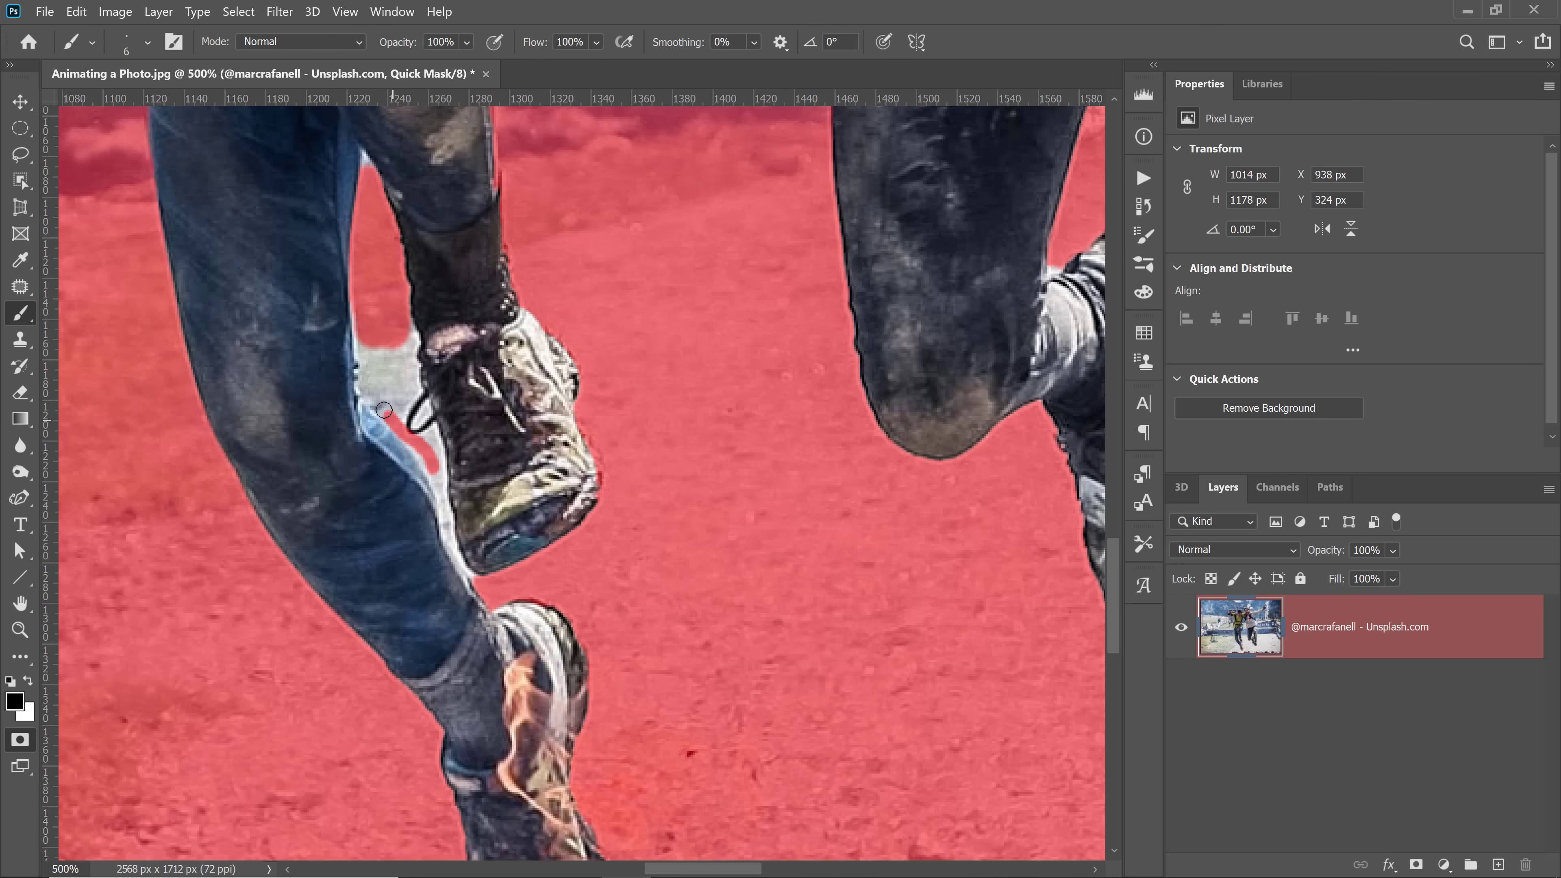
pyautogui.moveTo(376, 357)
pyautogui.mouseDown()
pyautogui.moveTo(377, 398)
pyautogui.moveTo(376, 336)
pyautogui.moveTo(397, 398)
pyautogui.moveTo(397, 366)
pyautogui.mouseUp()
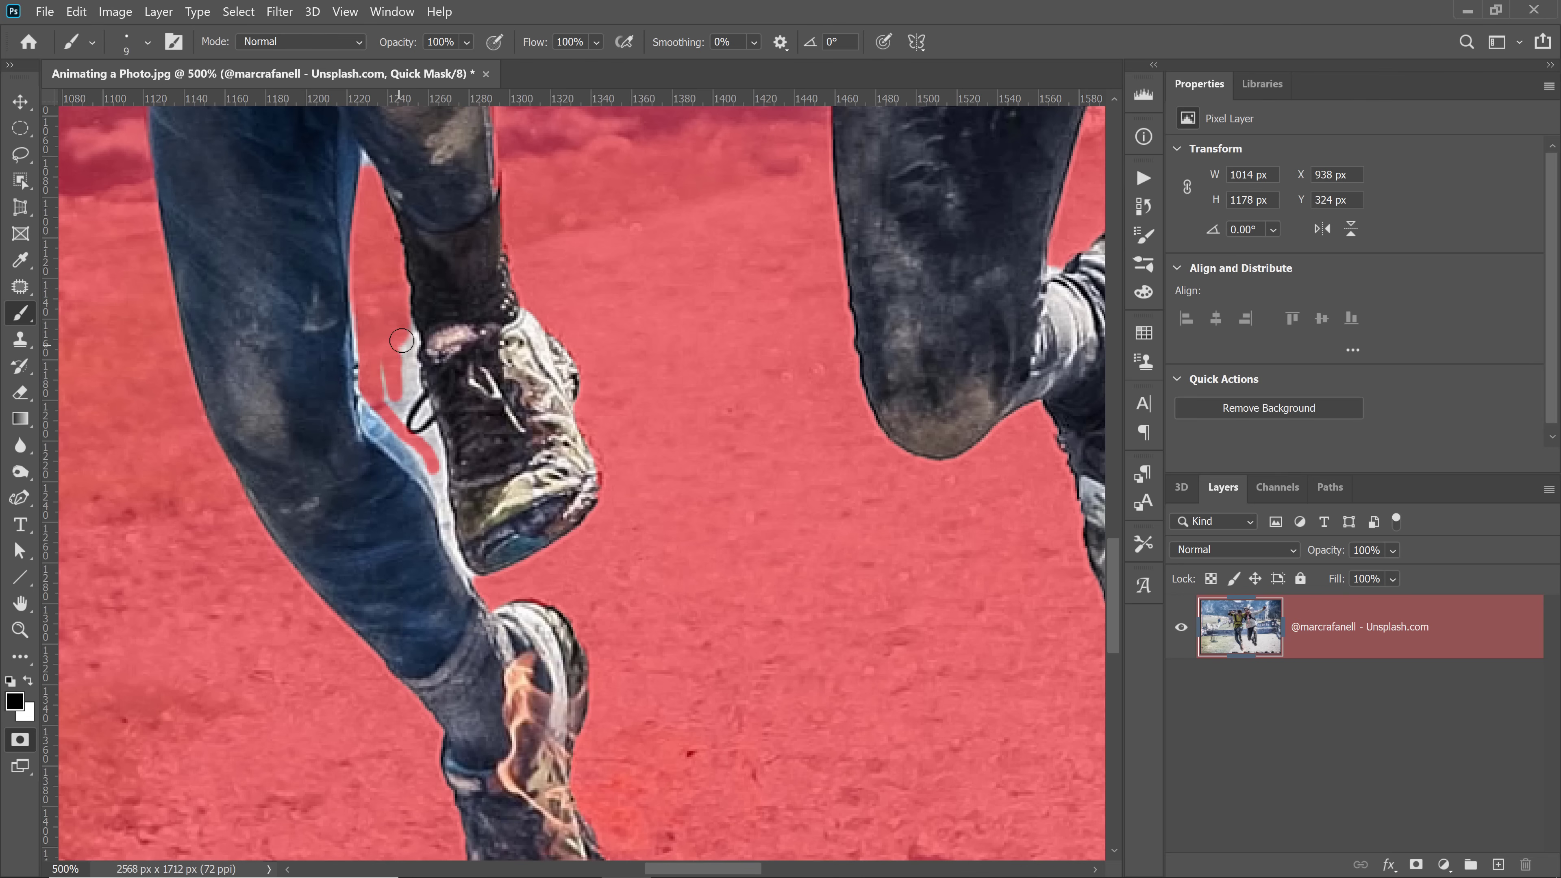
pyautogui.moveTo(405, 330)
pyautogui.mouseDown()
pyautogui.moveTo(436, 463)
pyautogui.moveTo(381, 378)
pyautogui.mouseUp()
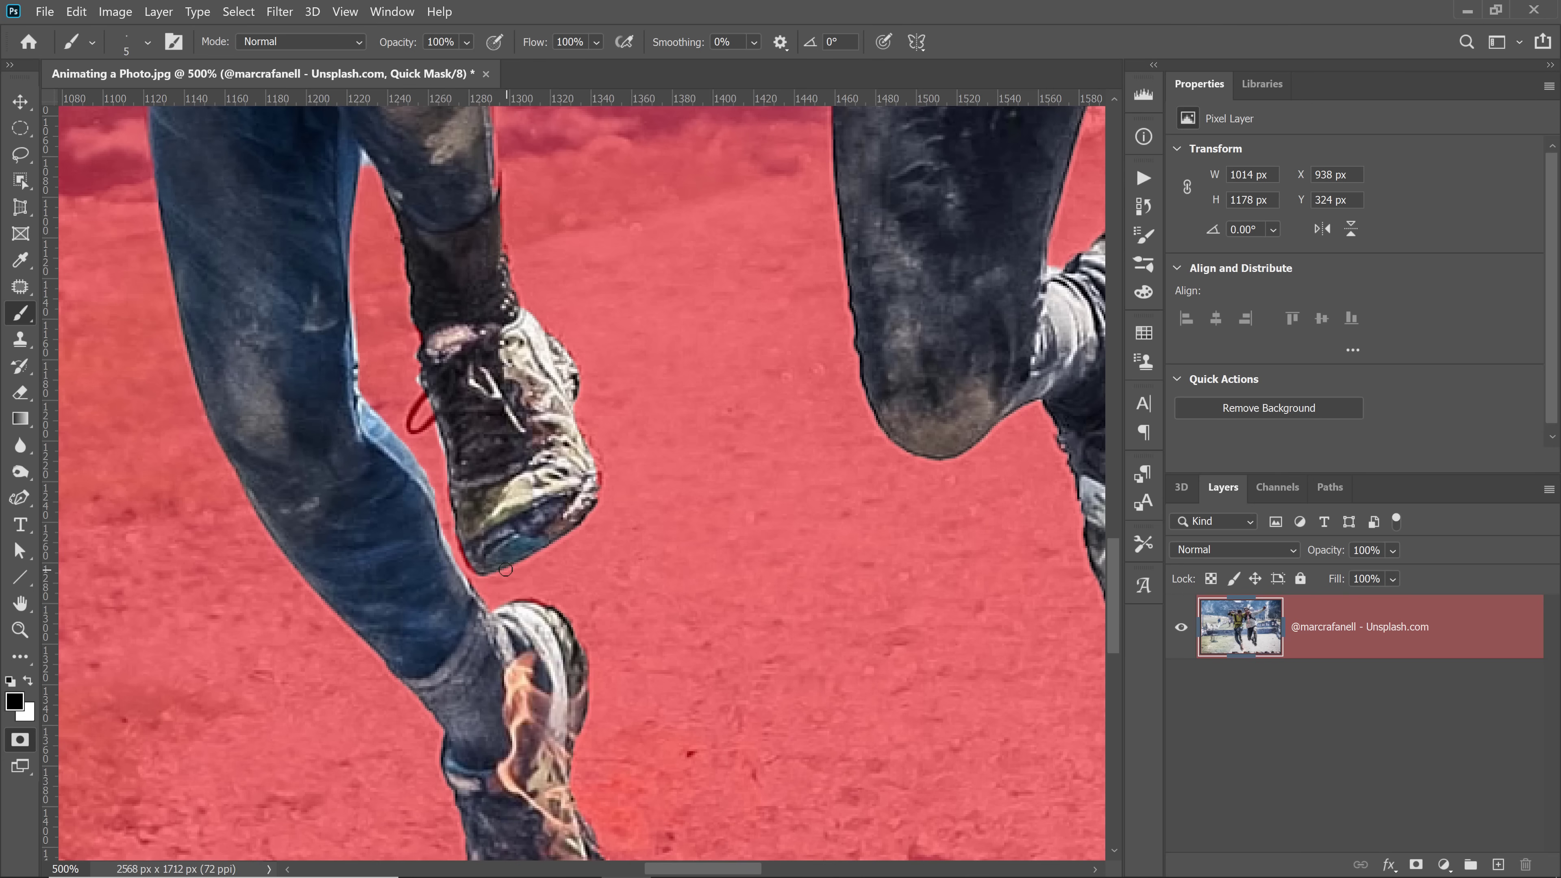
# Paint white along the loose shoelace loop on the upper shoe to bring it back into the selection.
pyautogui.press(']')
pyautogui.press(']')
pyautogui.press('x')
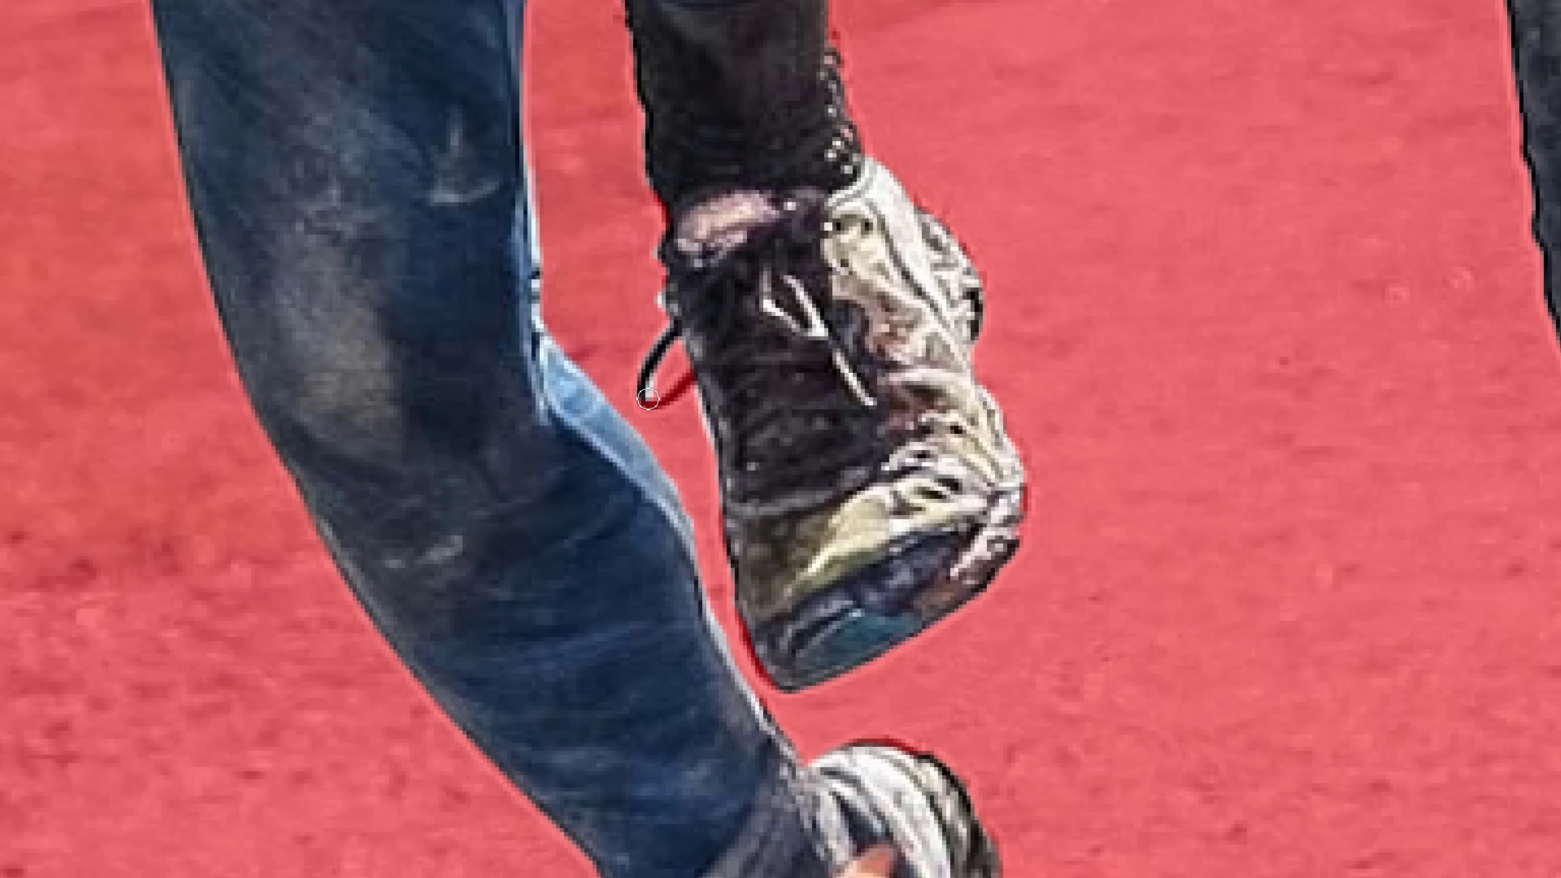
pyautogui.moveTo(678, 389); pyautogui.dragTo(670, 377)
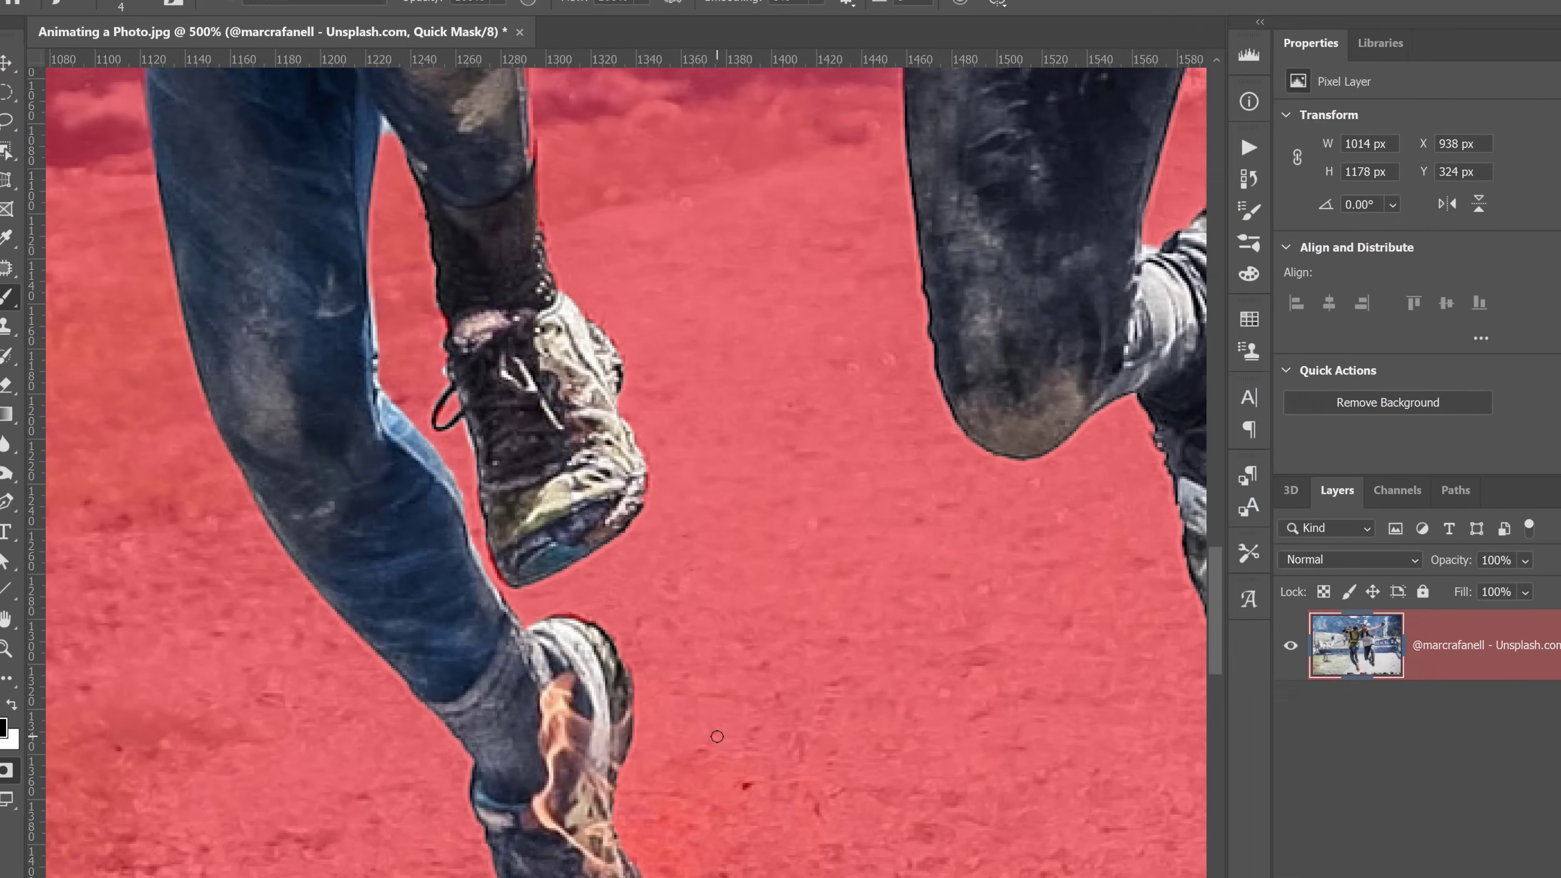
# Restore the drinking tube between the runners with a 4 px white brush and mask out the blue patch beside it.
pyautogui.press('space')
pyautogui.moveTo(711, 731); pyautogui.dragTo(641, 642)
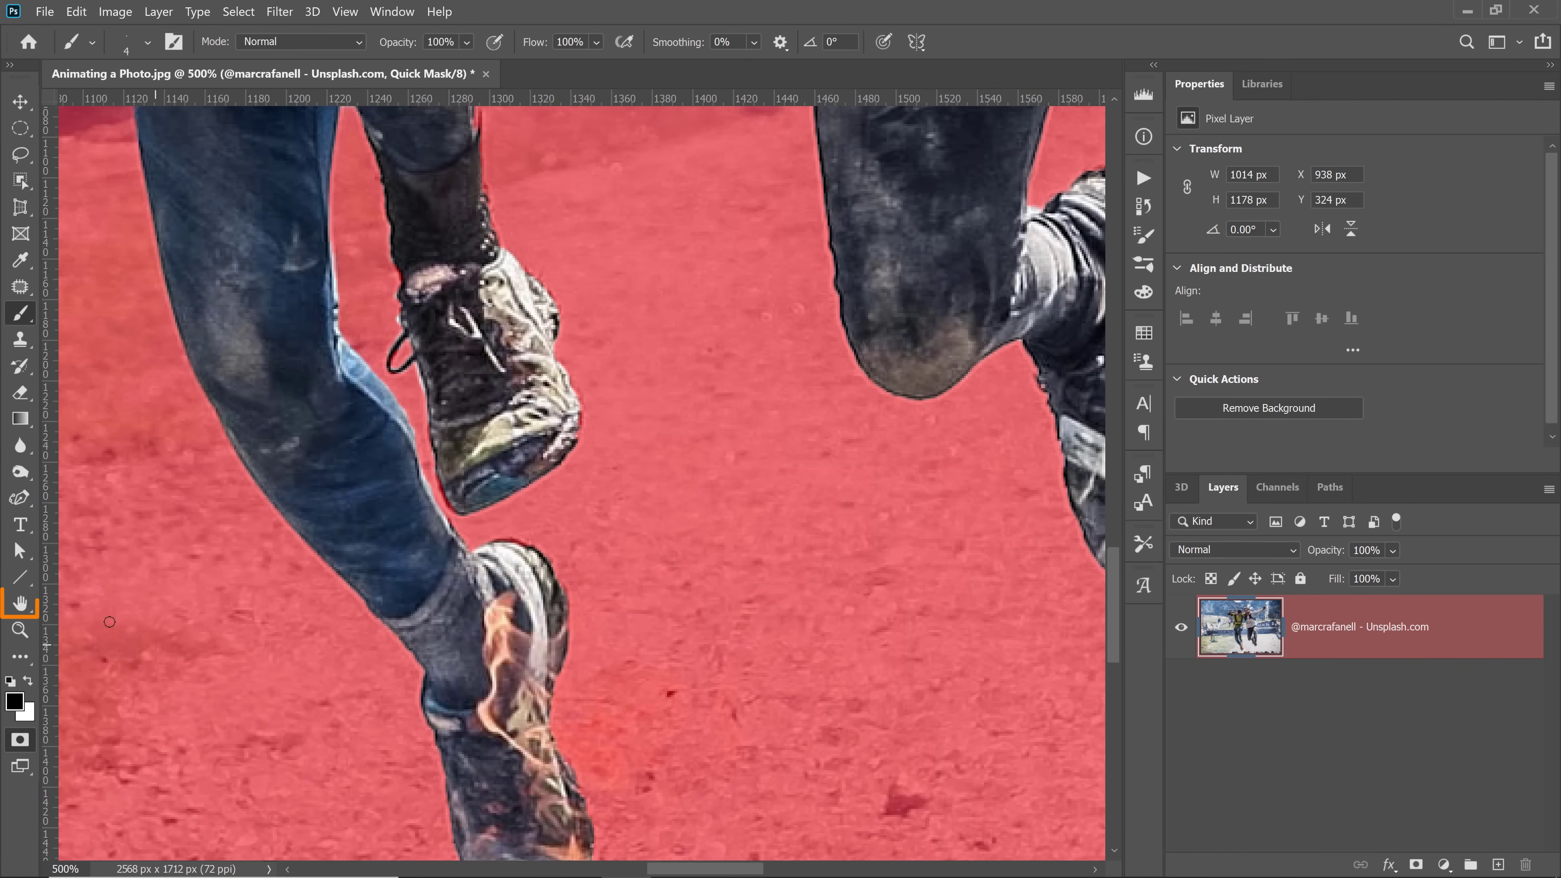
pyautogui.doubleClick(19, 604)
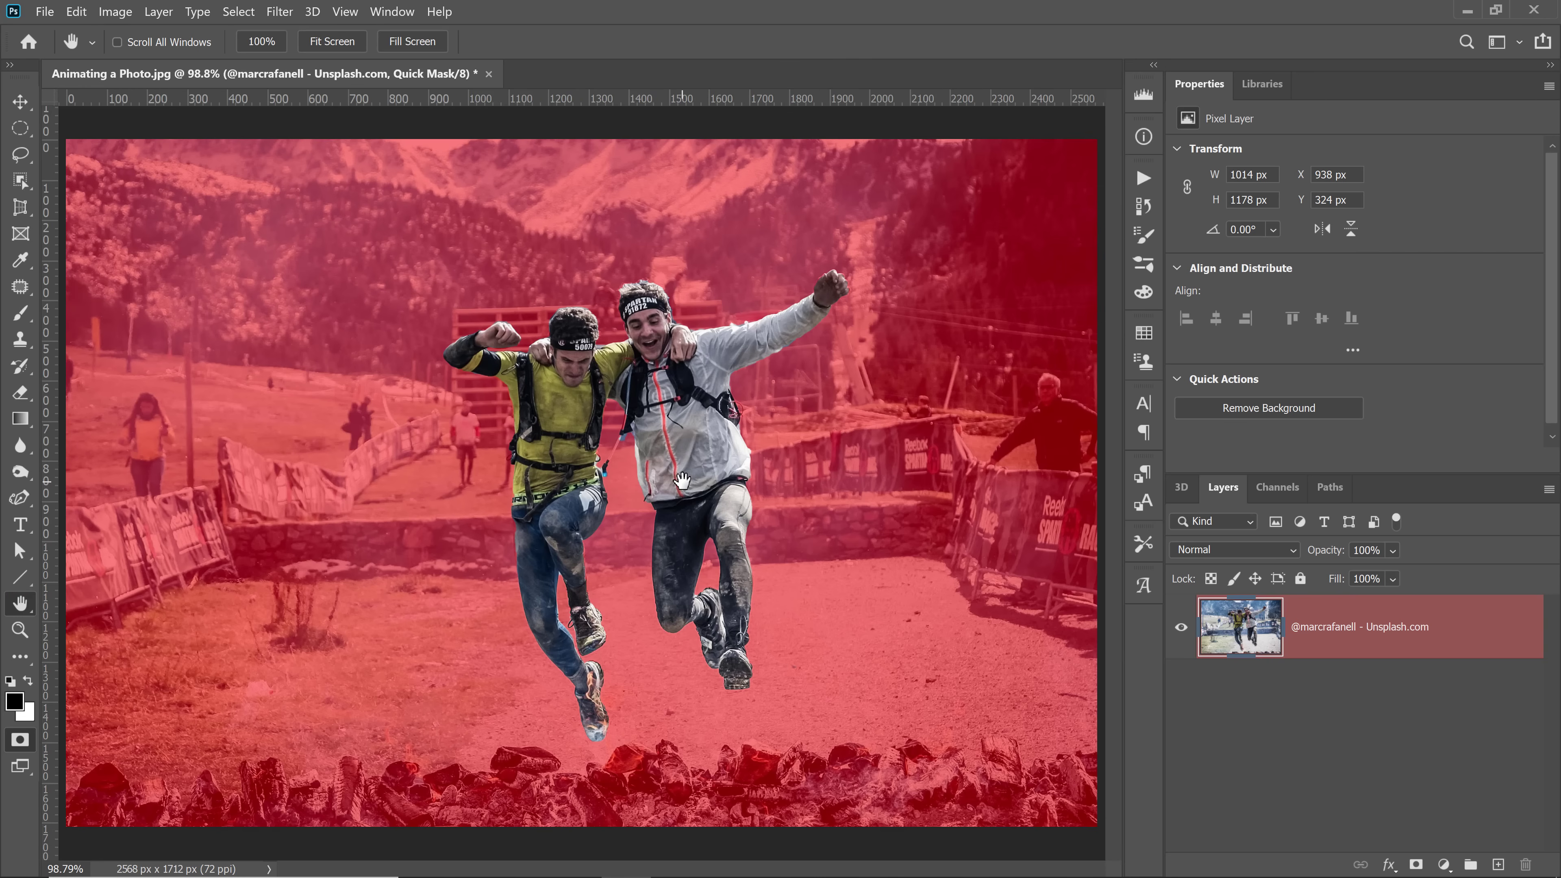
pyautogui.press('z')
pyautogui.moveTo(607, 475); pyautogui.dragTo(681, 333)
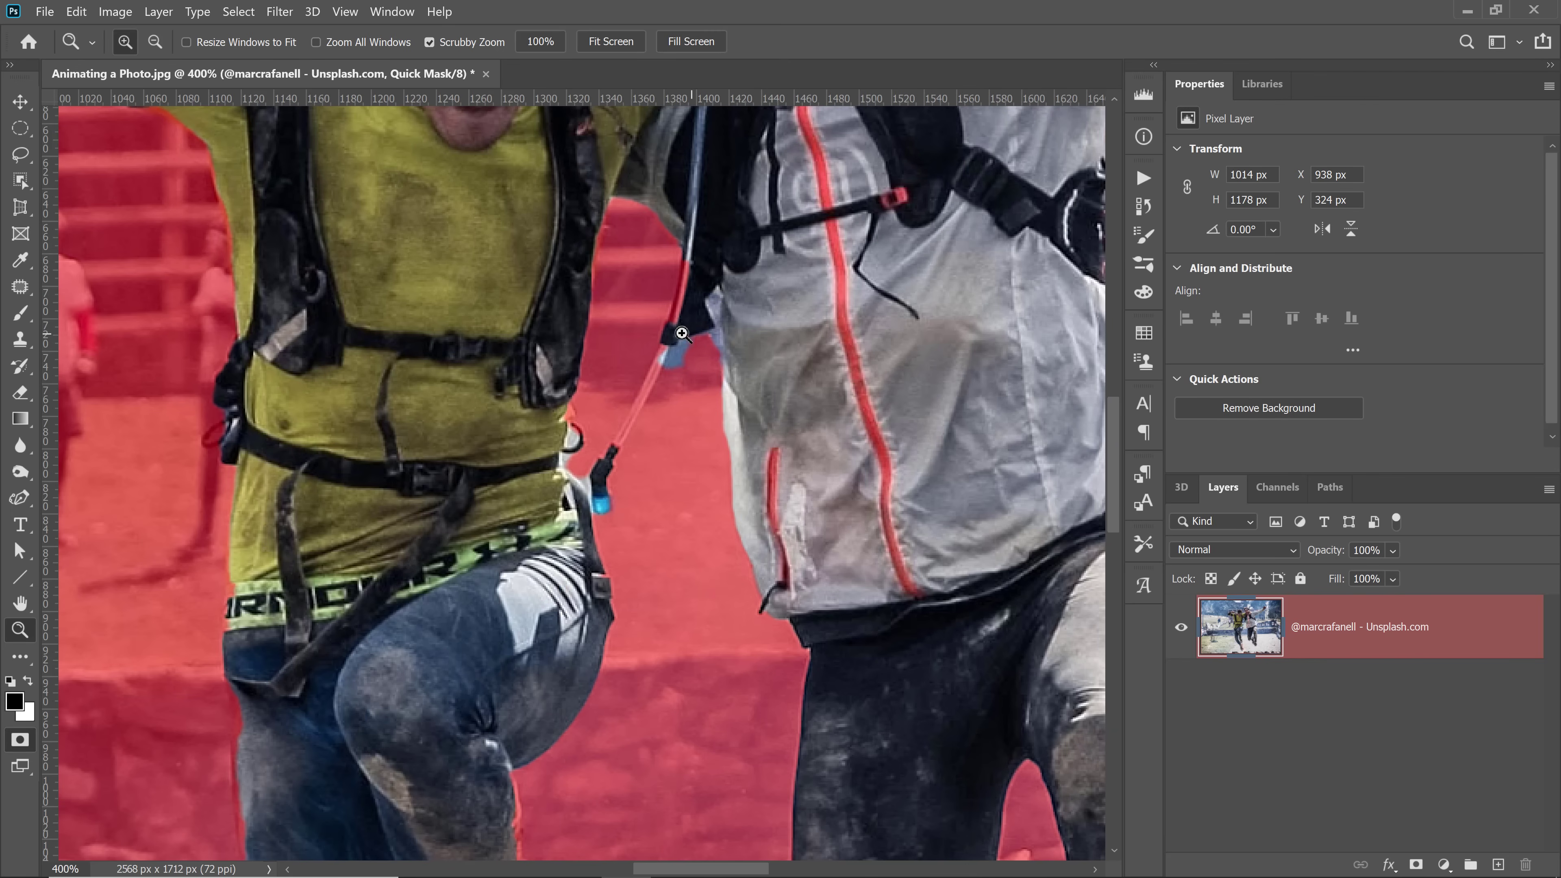
pyautogui.press('b')
pyautogui.press('x')
pyautogui.keyDown('shift'); pyautogui.click(658, 369); pyautogui.keyUp('shift')
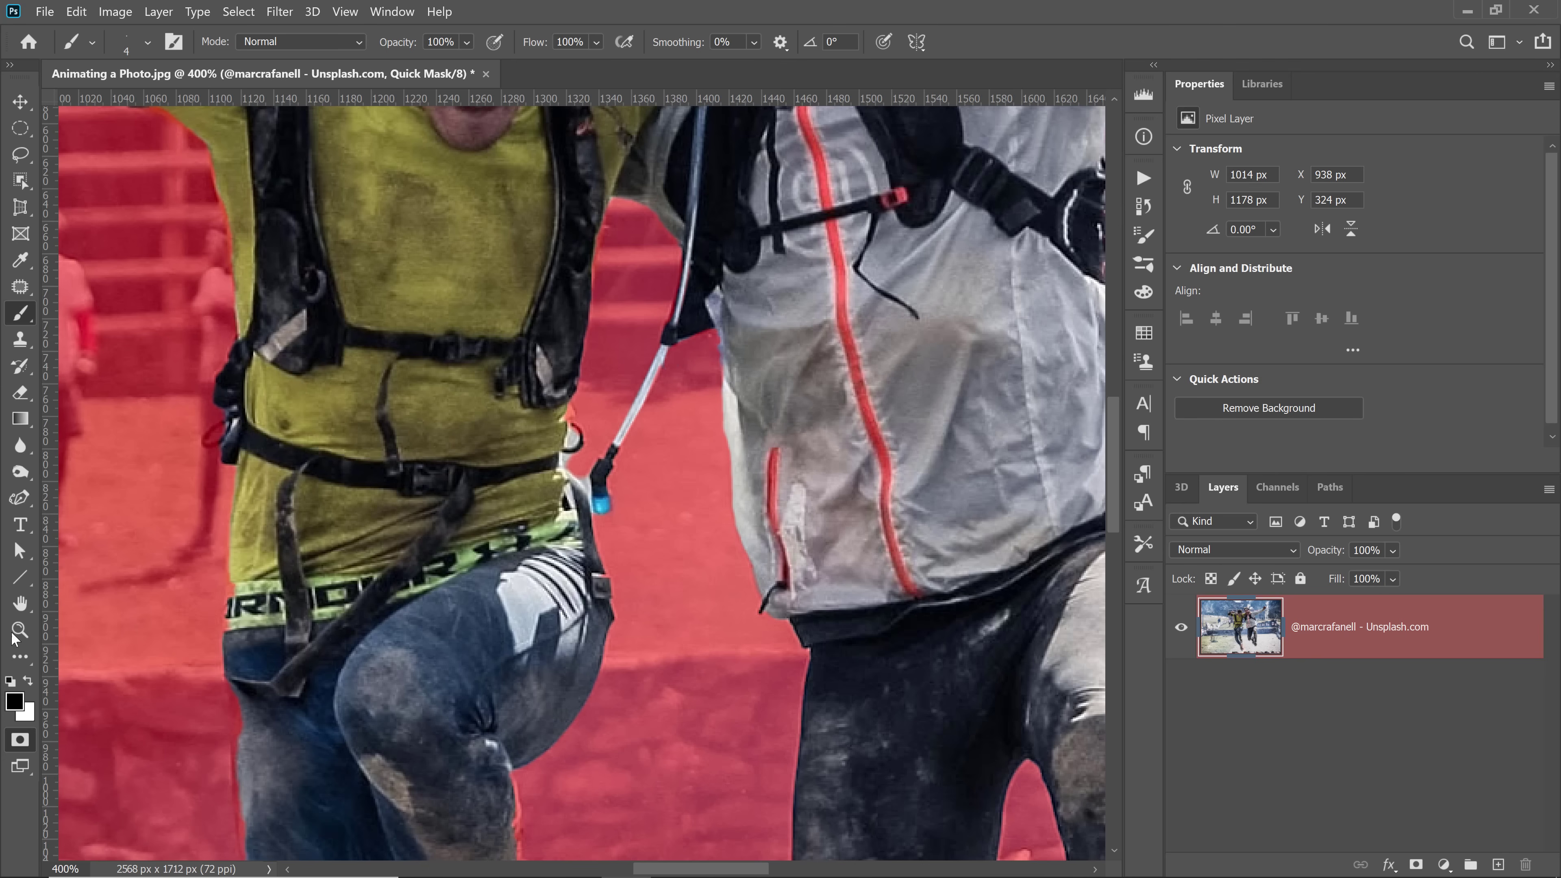
# Exit Quick Mask to get the refined selection back and duplicate the photo layer.
pyautogui.doubleClick(15, 603)
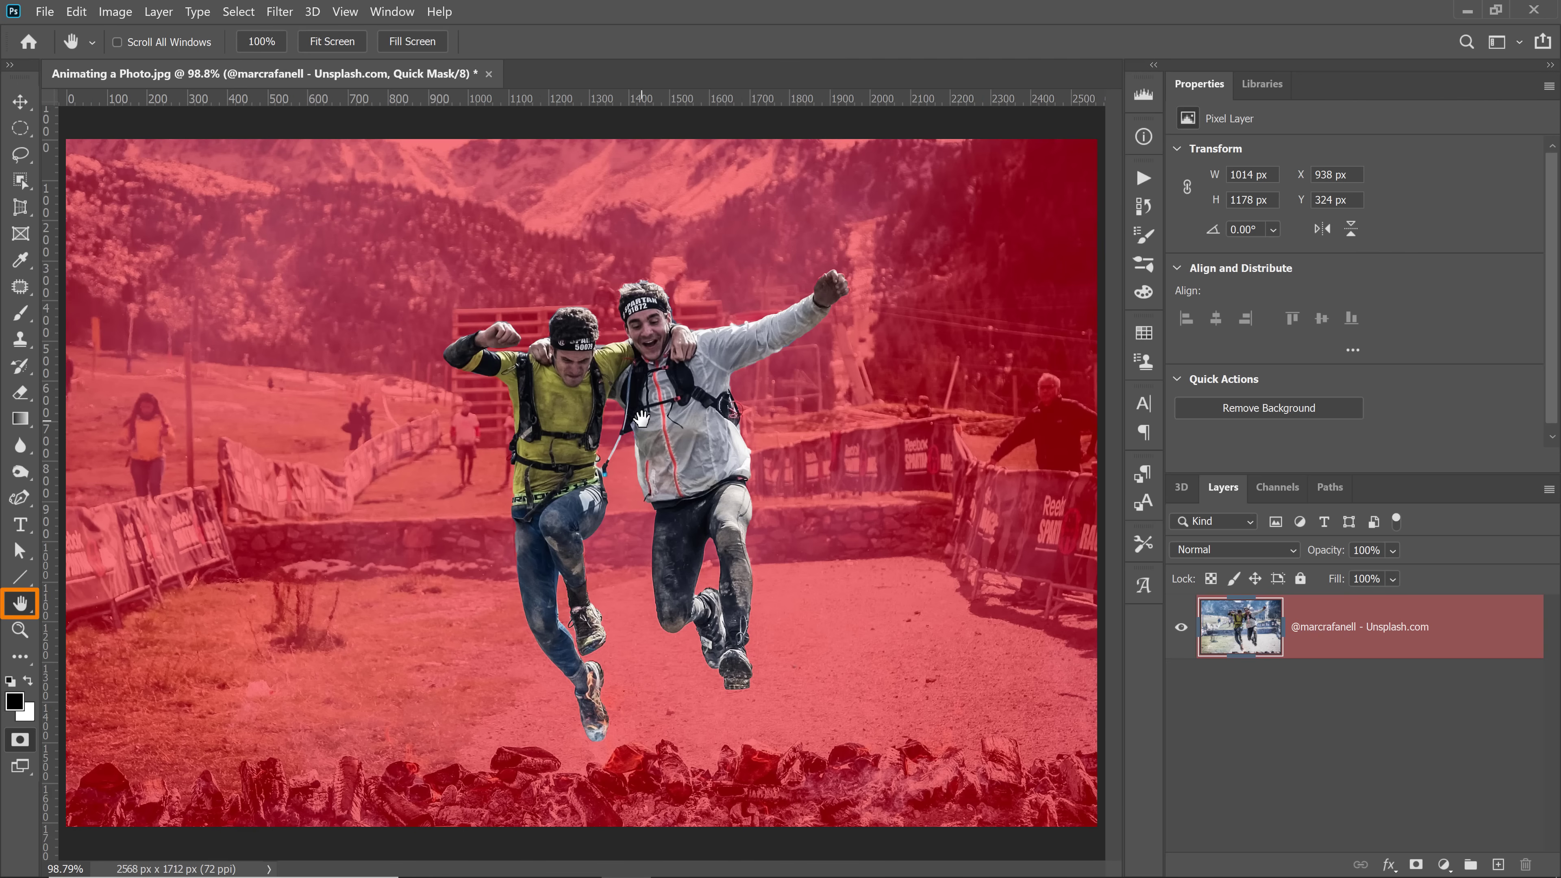
pyautogui.press('q')
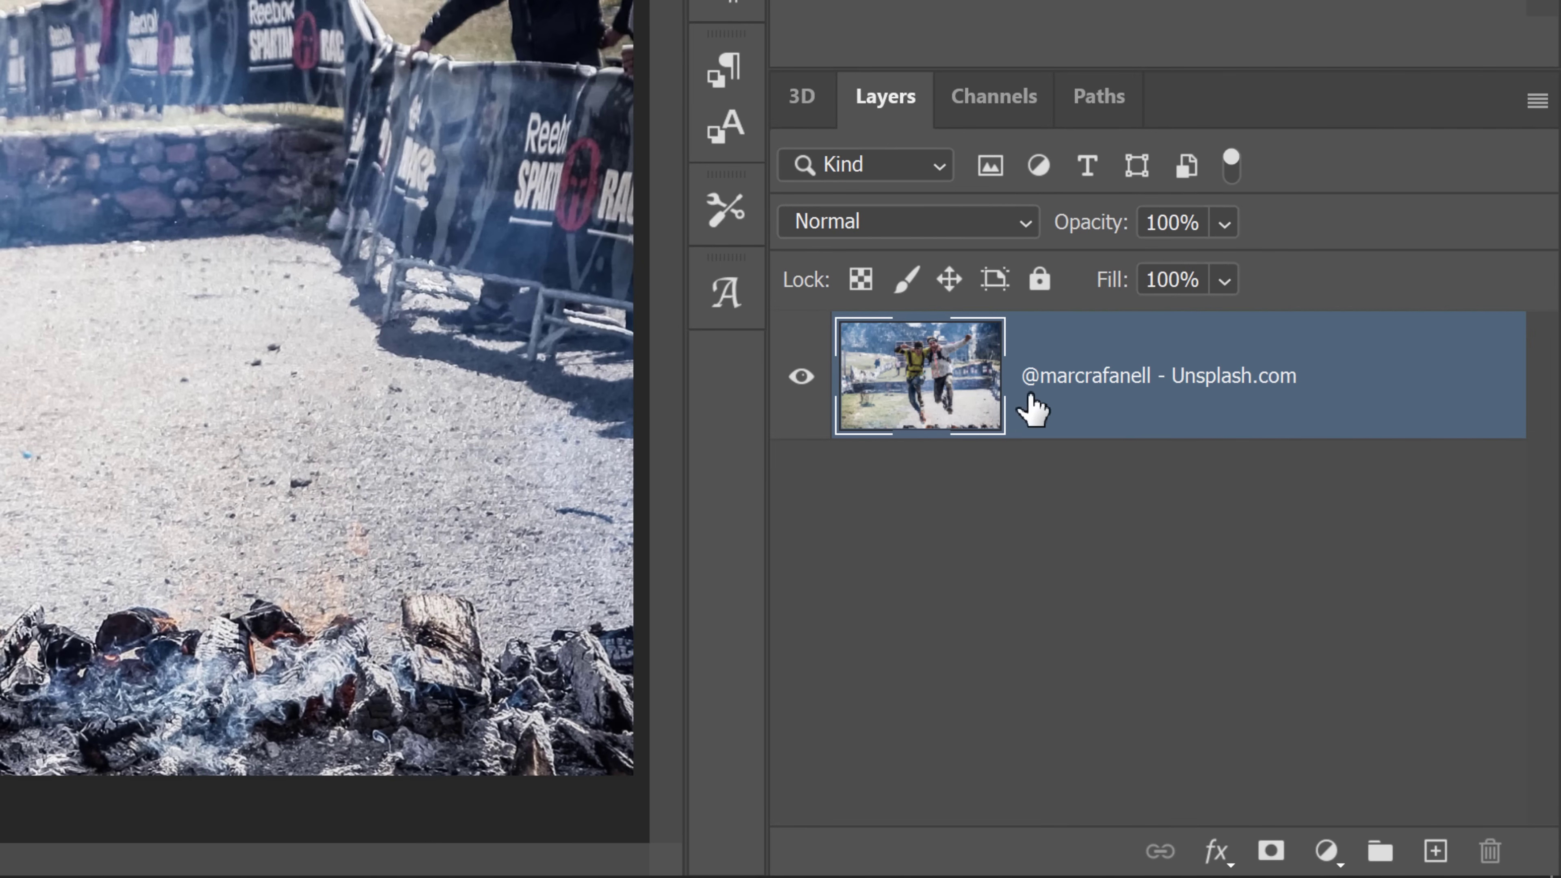
pyautogui.moveTo(923, 395); pyautogui.dragTo(1432, 847)
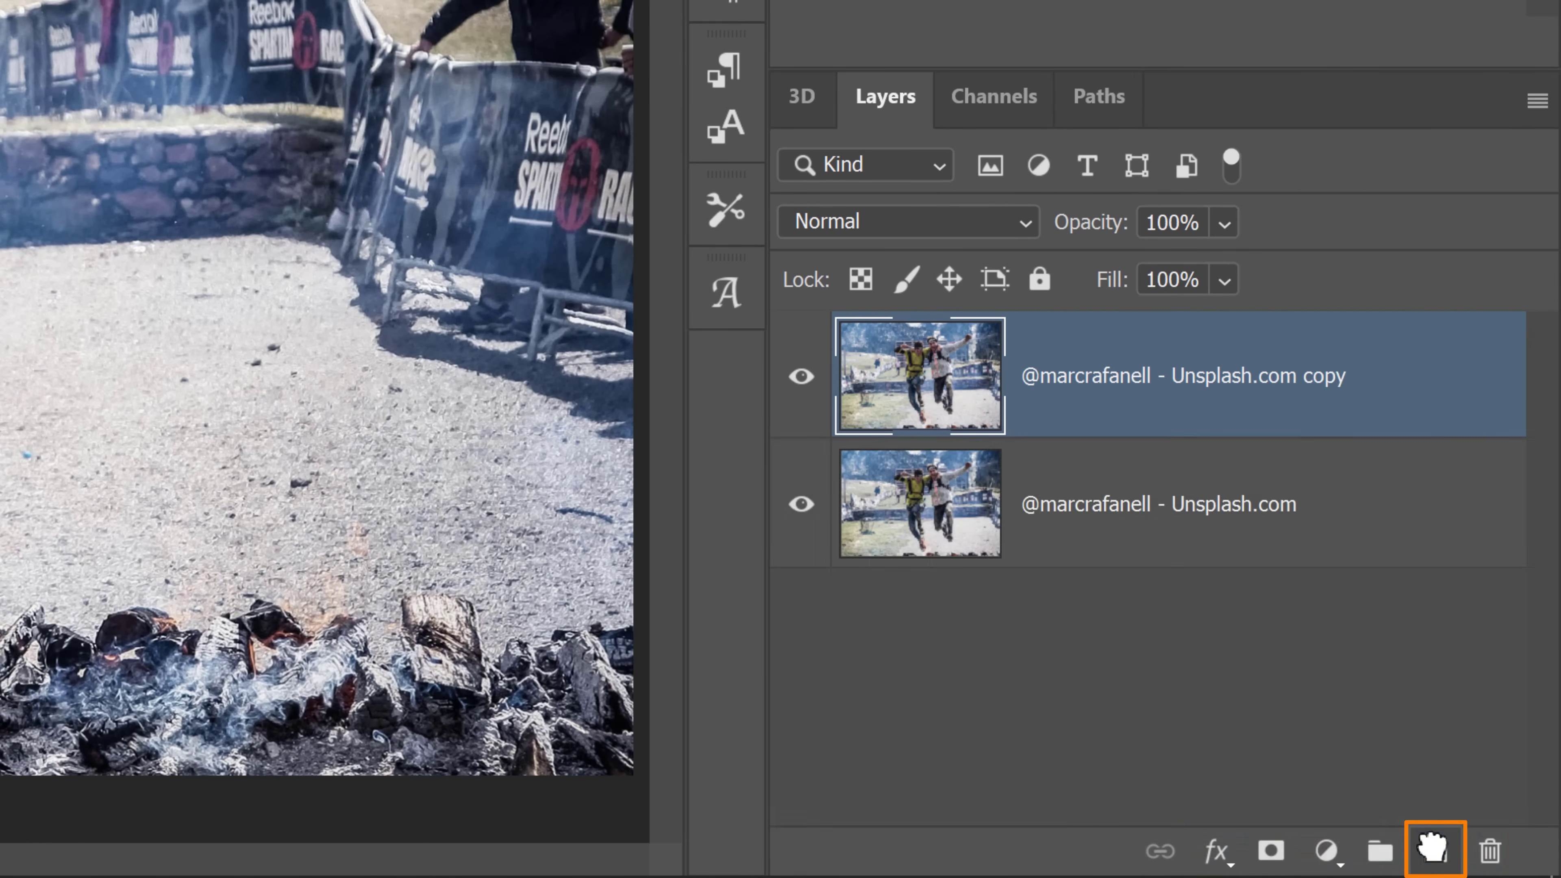
# Mask the duplicate layer from the runners' selection, hide that layer and show the original photo layer.
pyautogui.click(1273, 855)
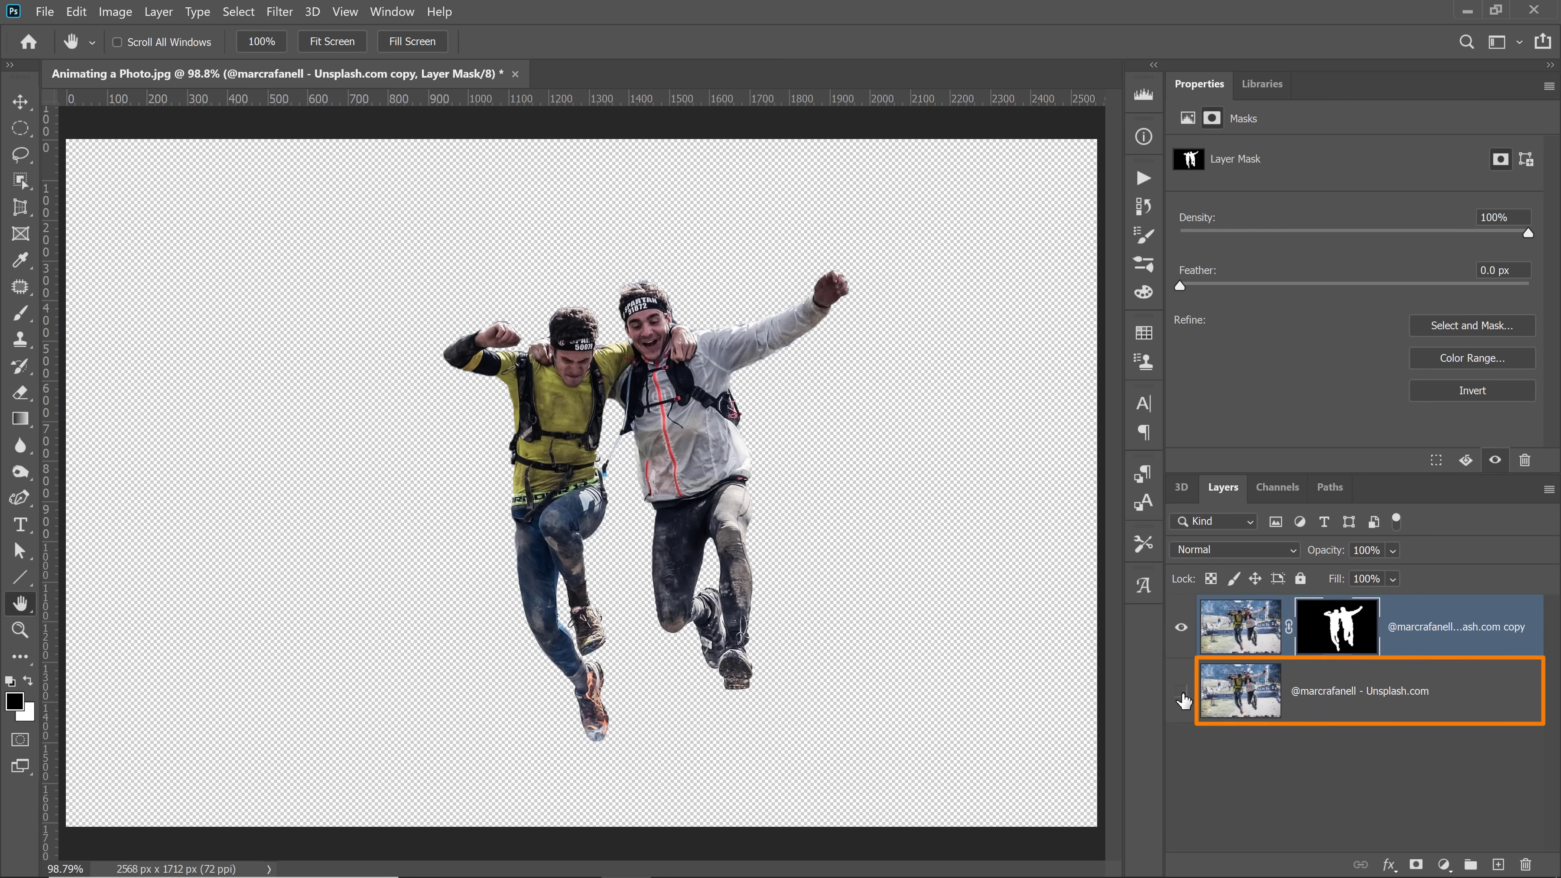
pyautogui.click(1182, 629)
pyautogui.click(1181, 693)
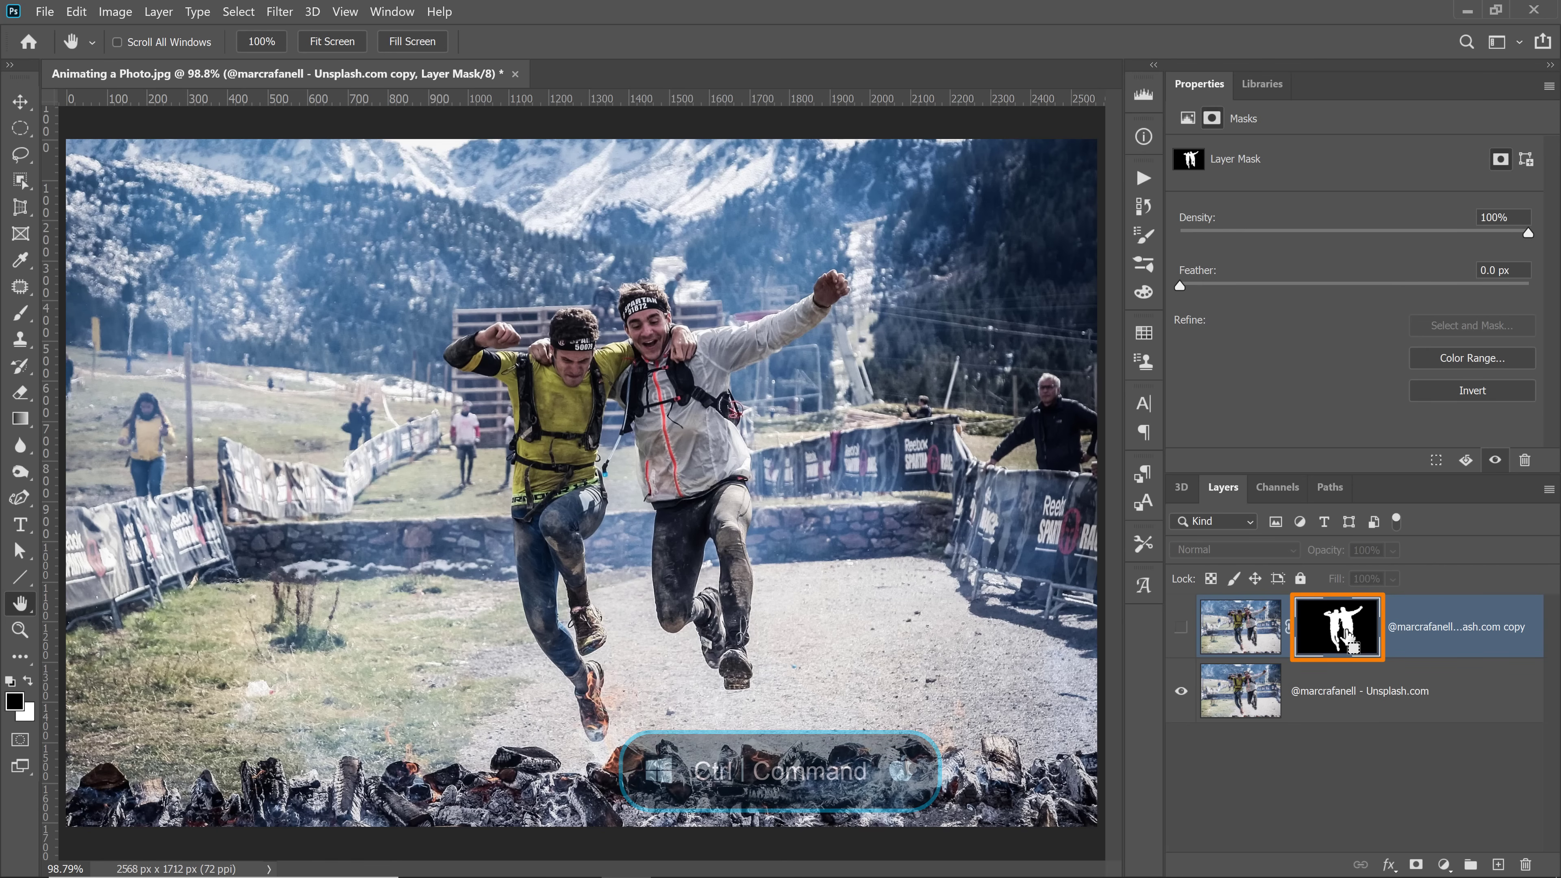
# Load the runners' layer mask as a selection and expand the selection by 4 pixels.
pyautogui.keyDown('ctrl'); pyautogui.click(1338, 629); pyautogui.keyUp('ctrl')
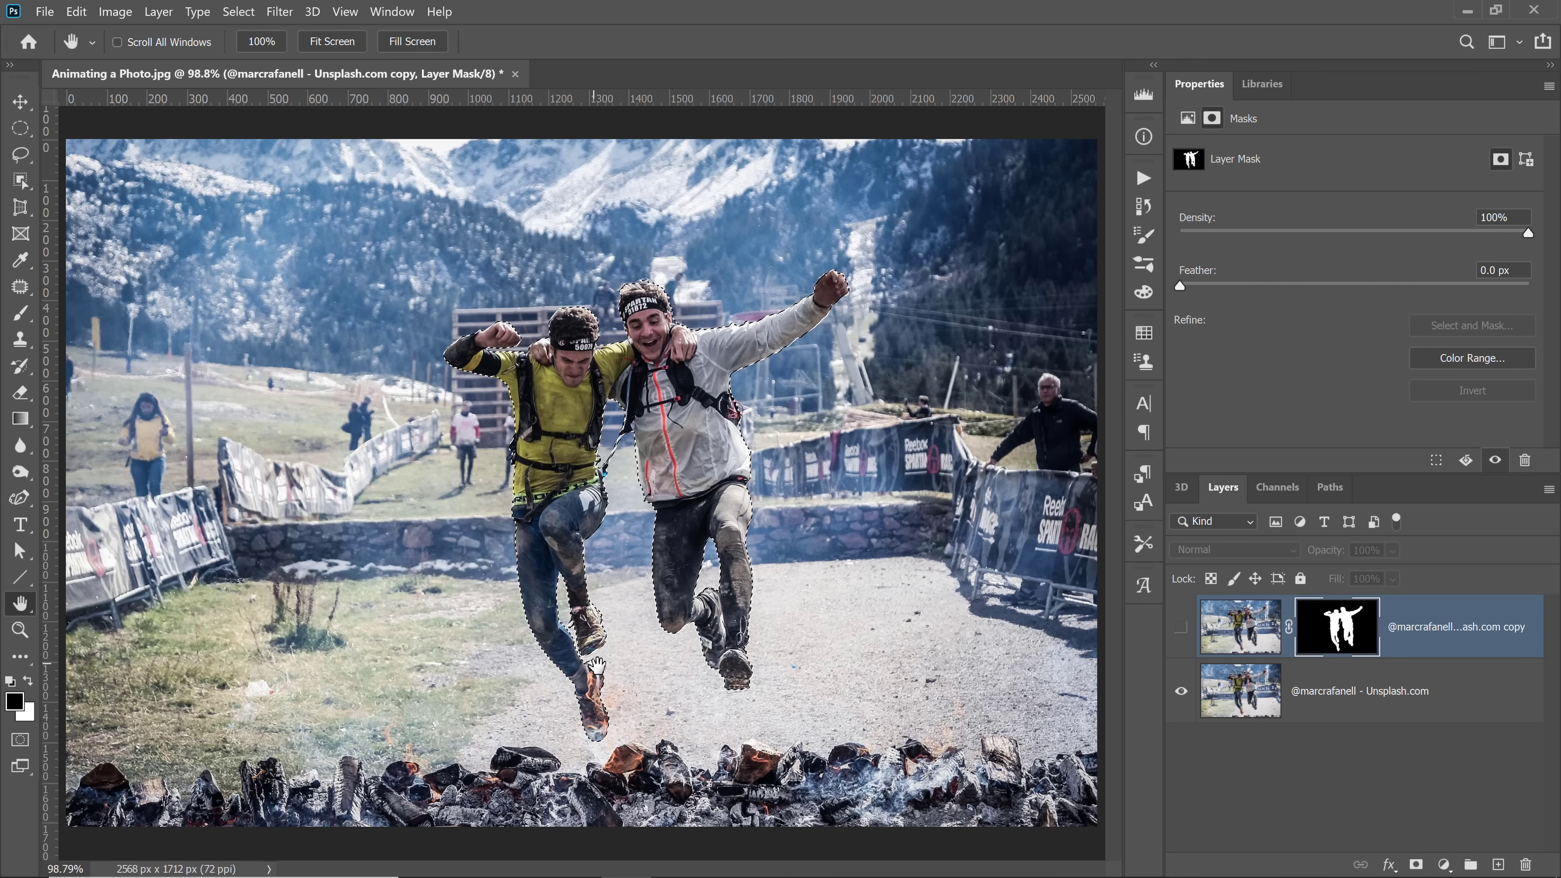
pyautogui.click(238, 11)
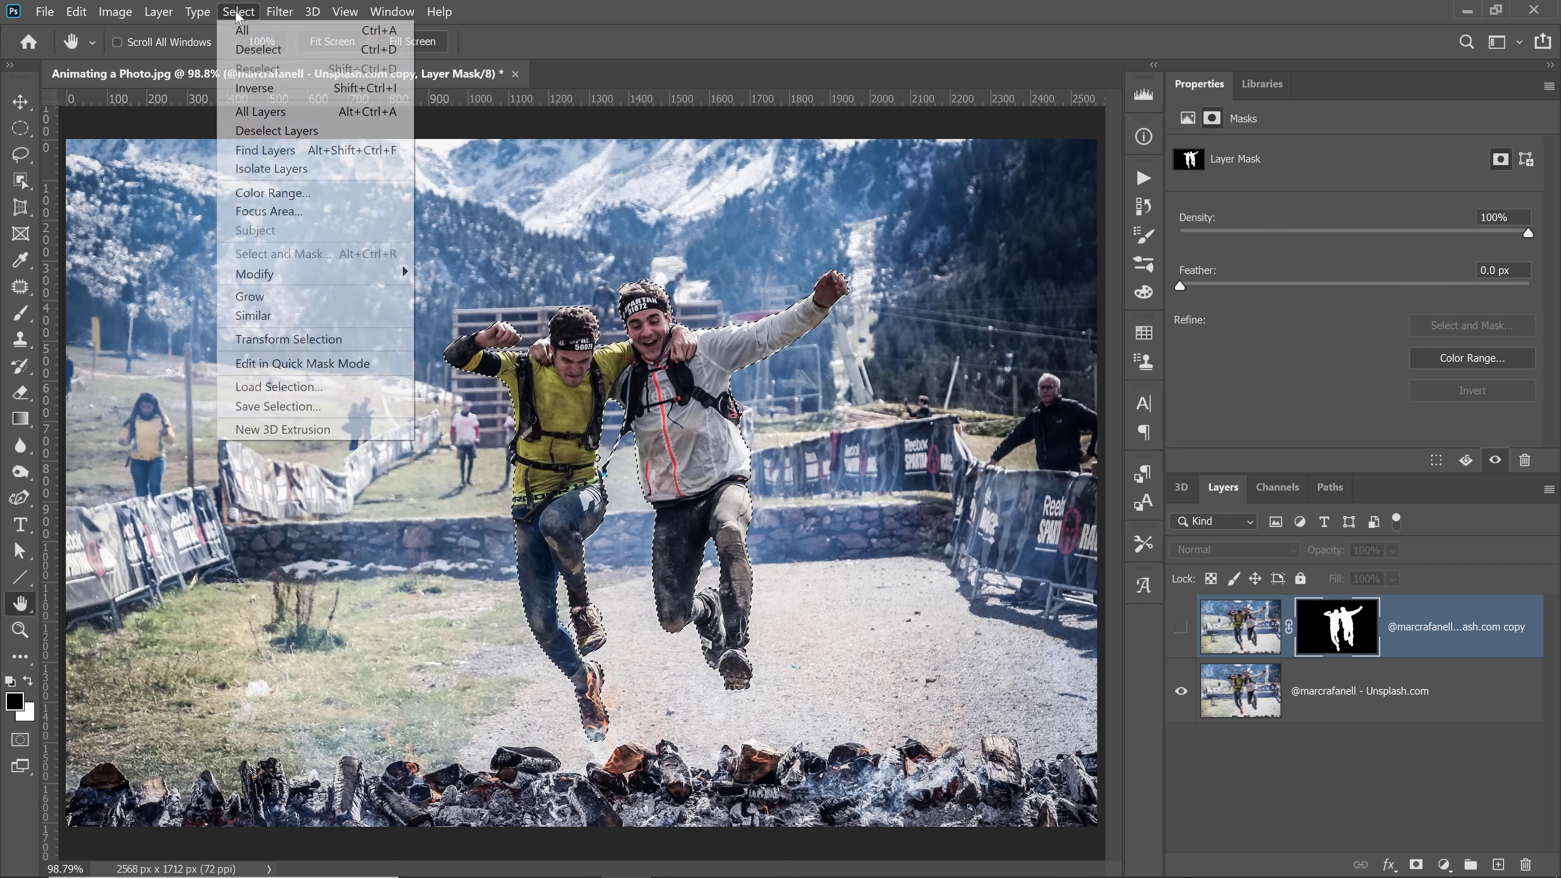
pyautogui.moveTo(300, 273)
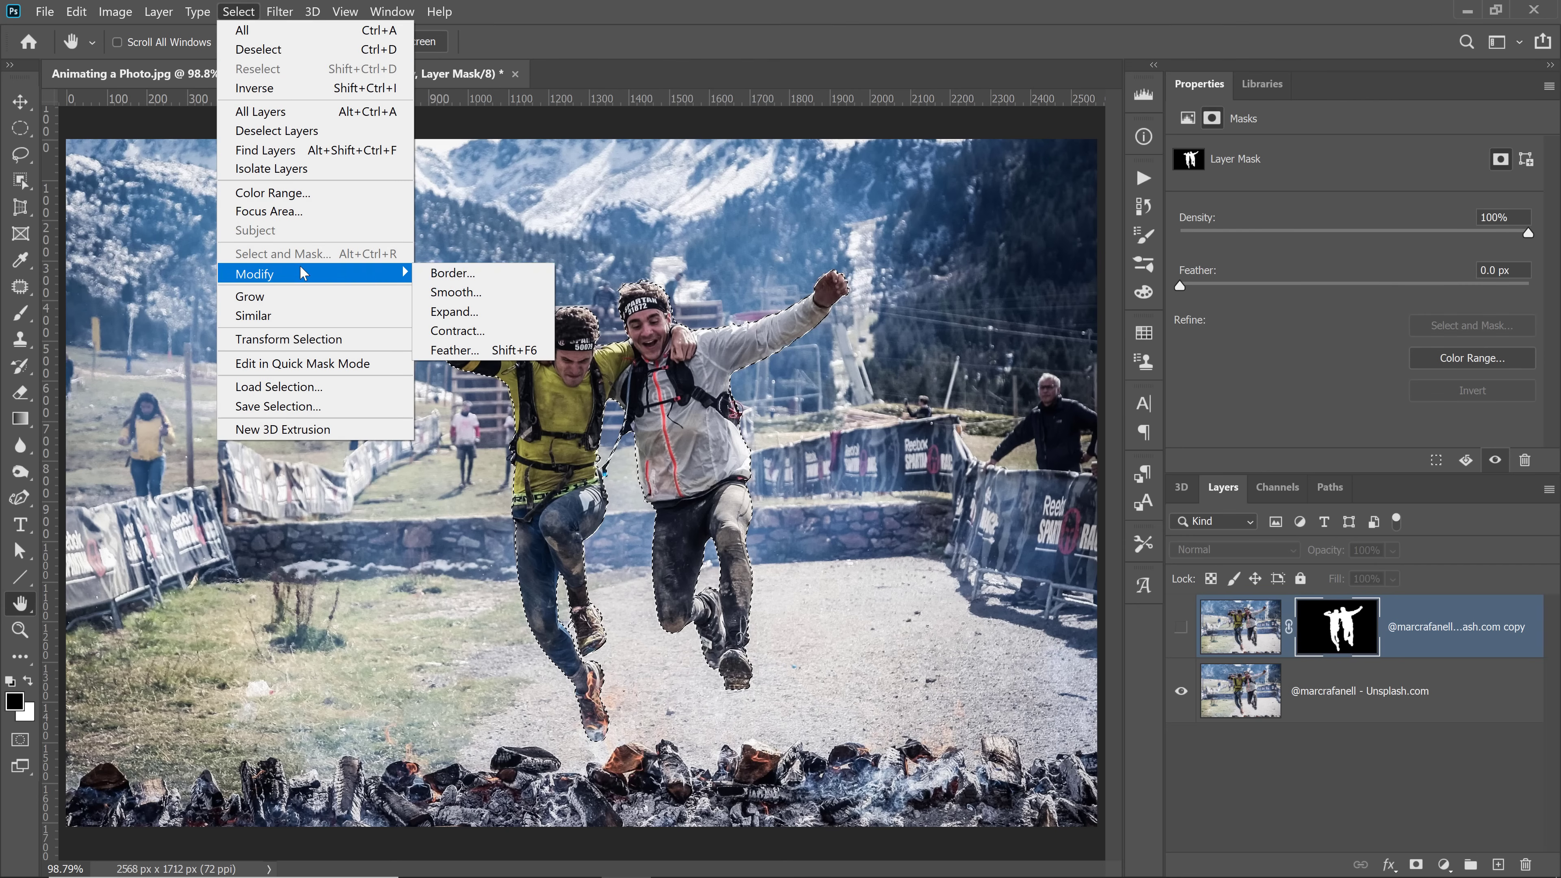
pyautogui.click(492, 317)
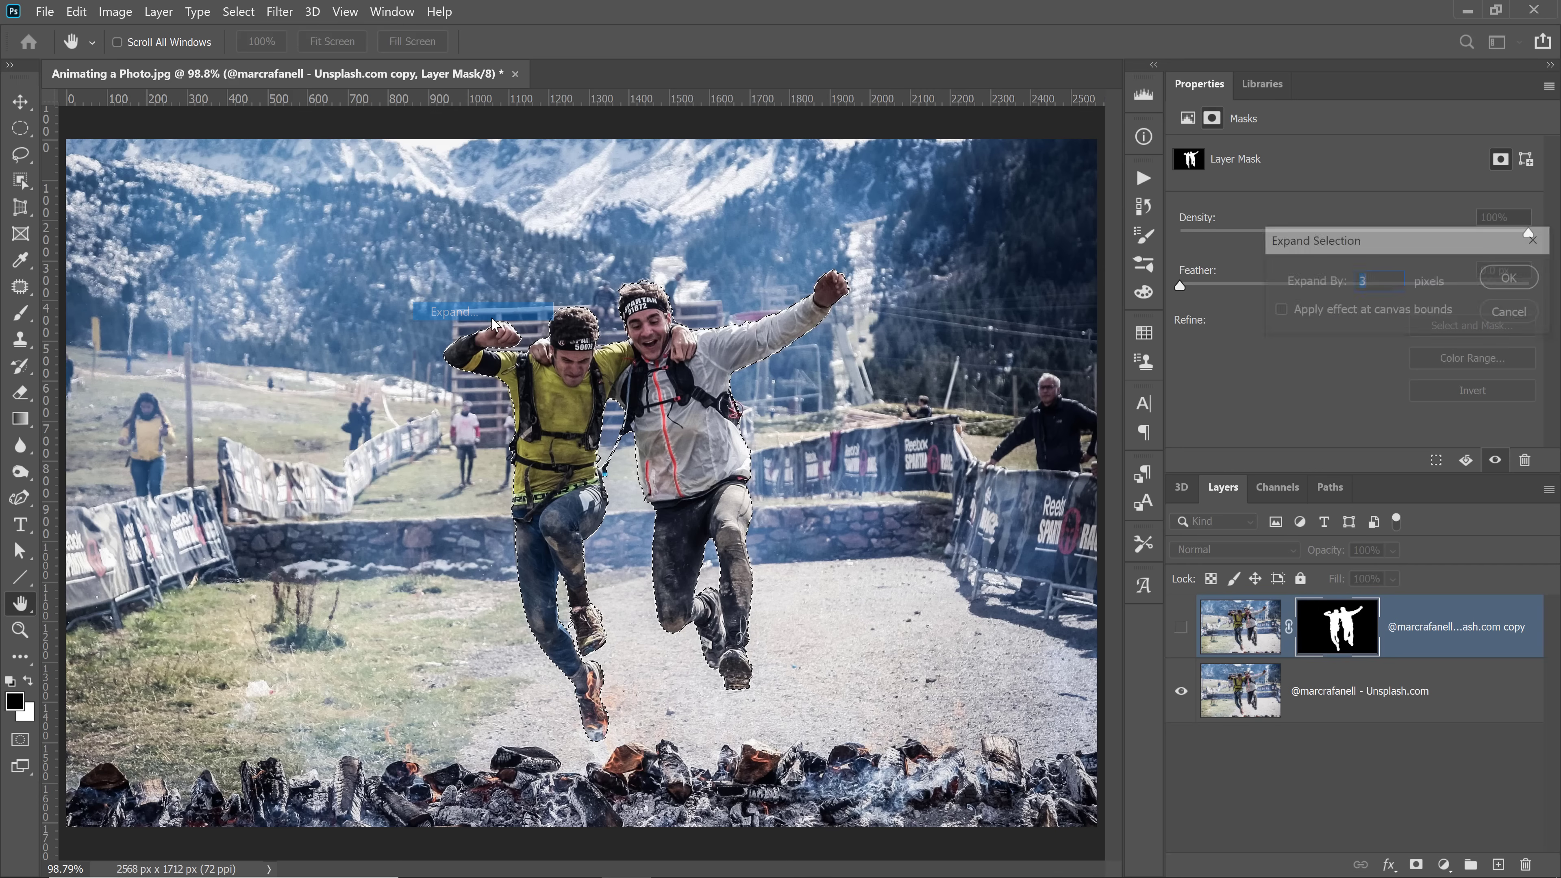
pyautogui.write('4')
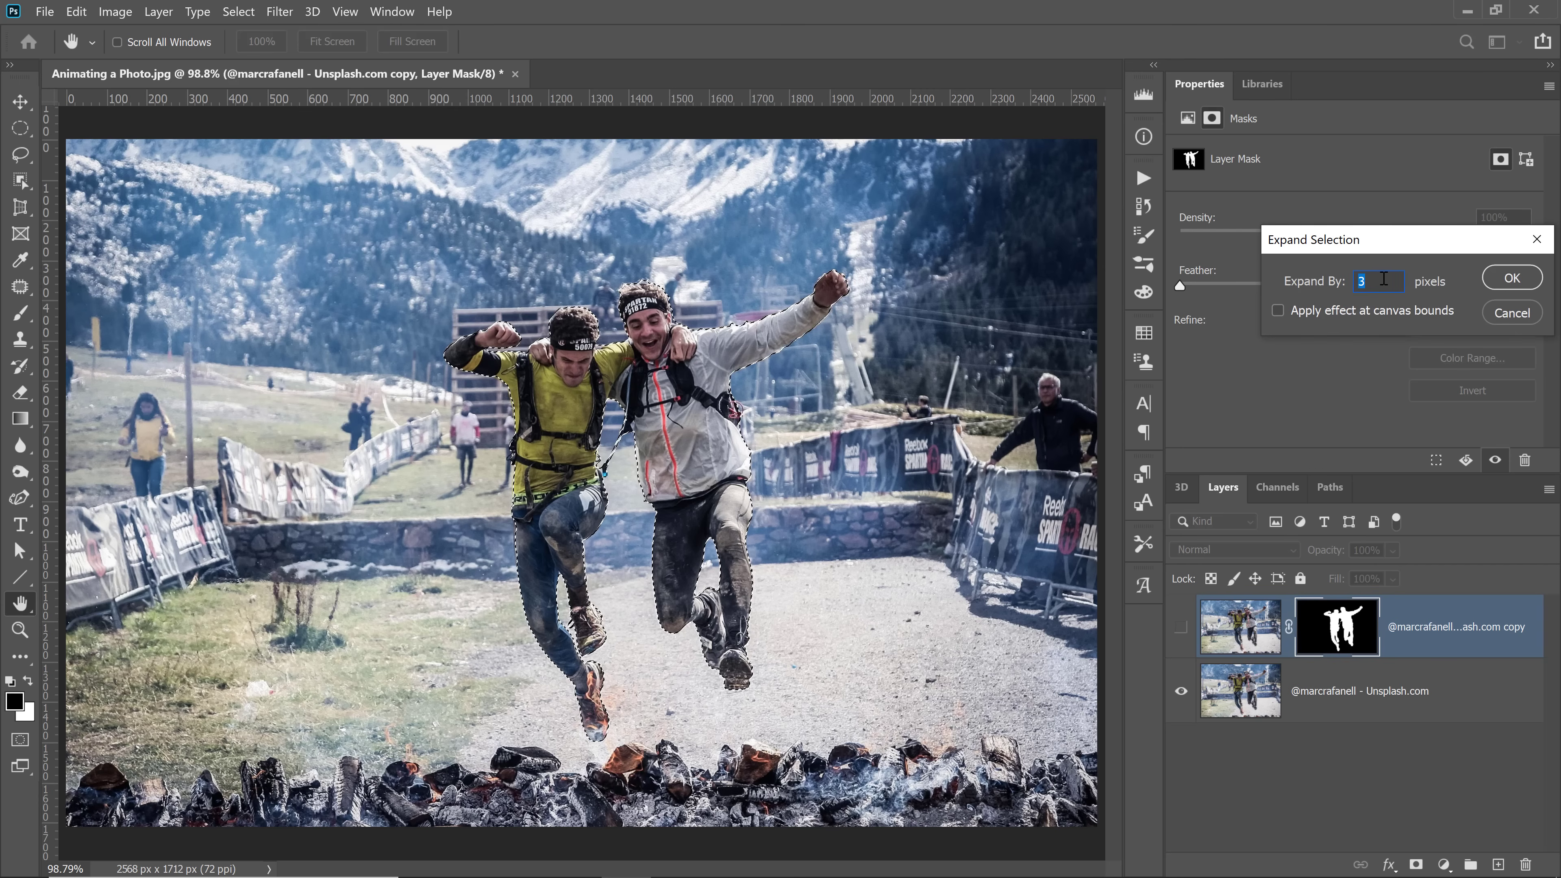
pyautogui.click(1493, 278)
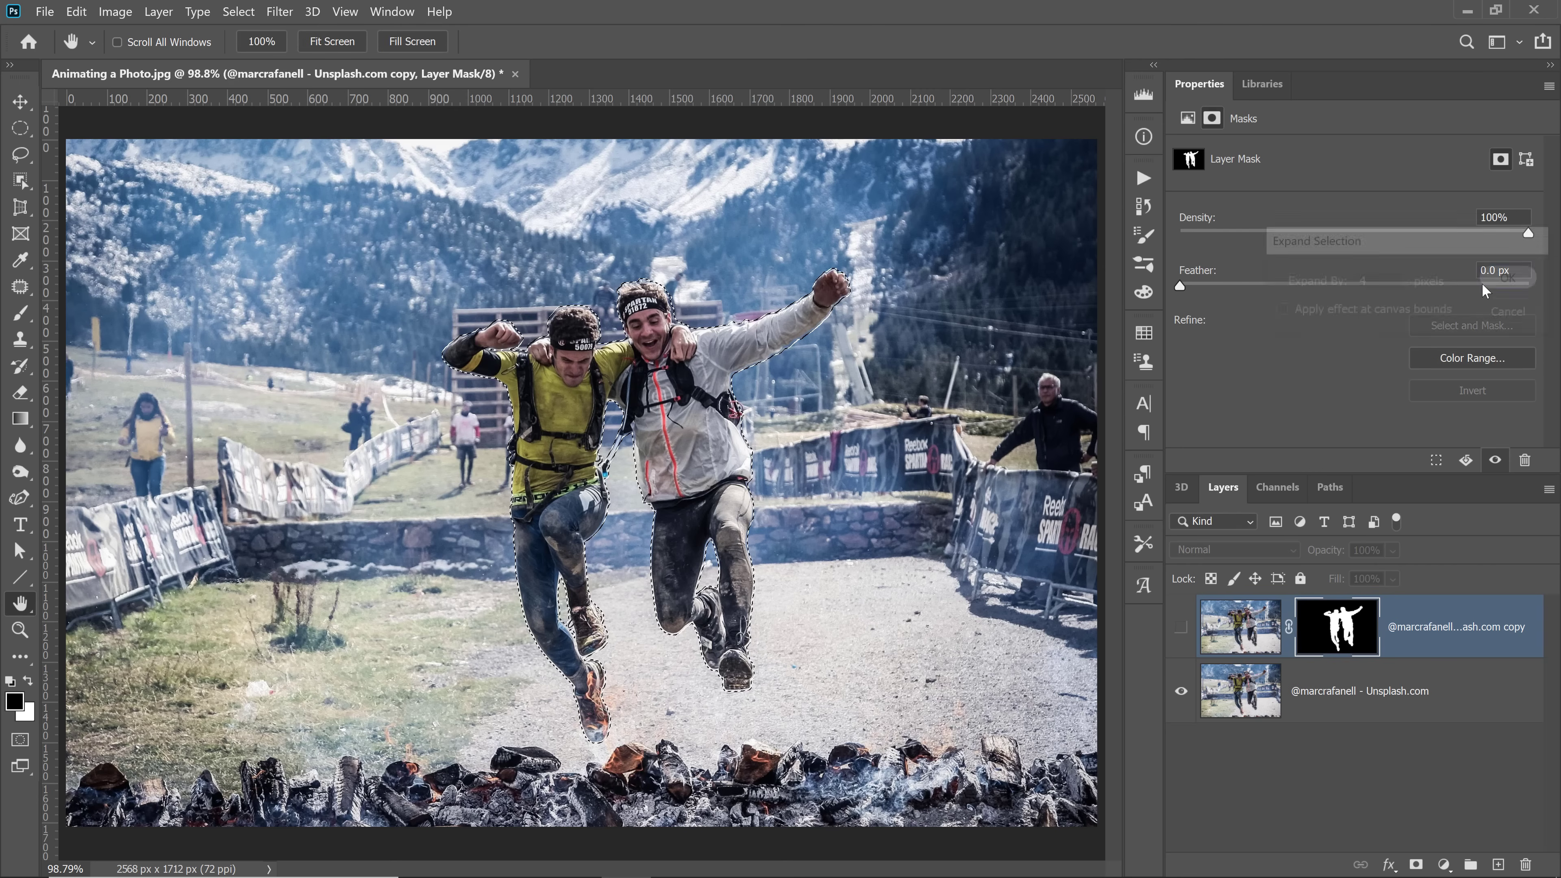
# Add the red cord sticking out of the backpack to the selection with the Lasso tool.
pyautogui.press('z')
pyautogui.click(722, 344)
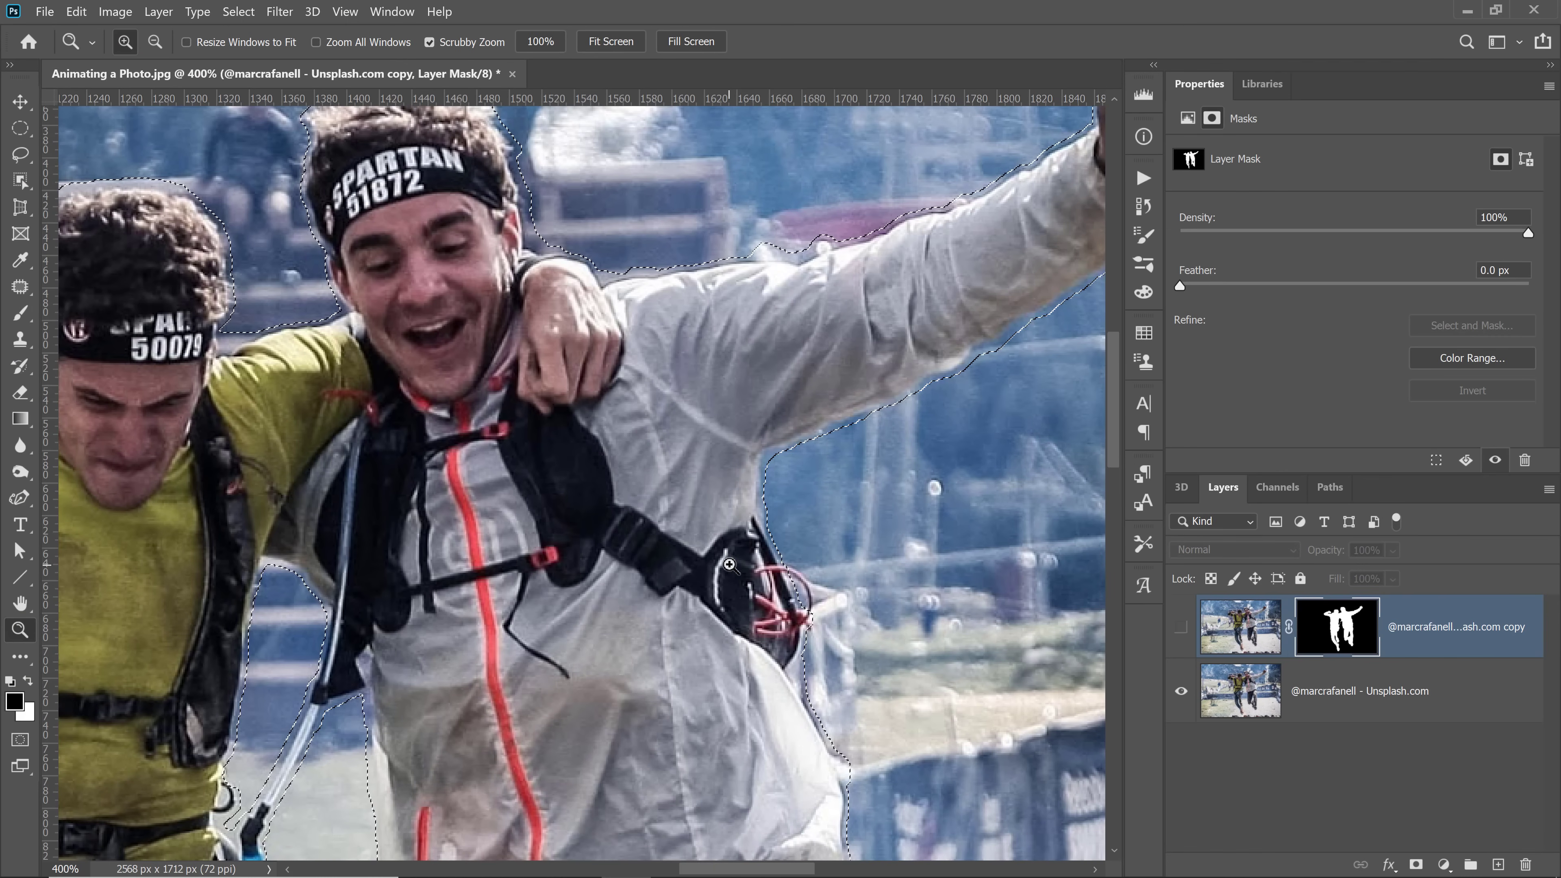
pyautogui.moveTo(865, 660); pyautogui.dragTo(607, 438)
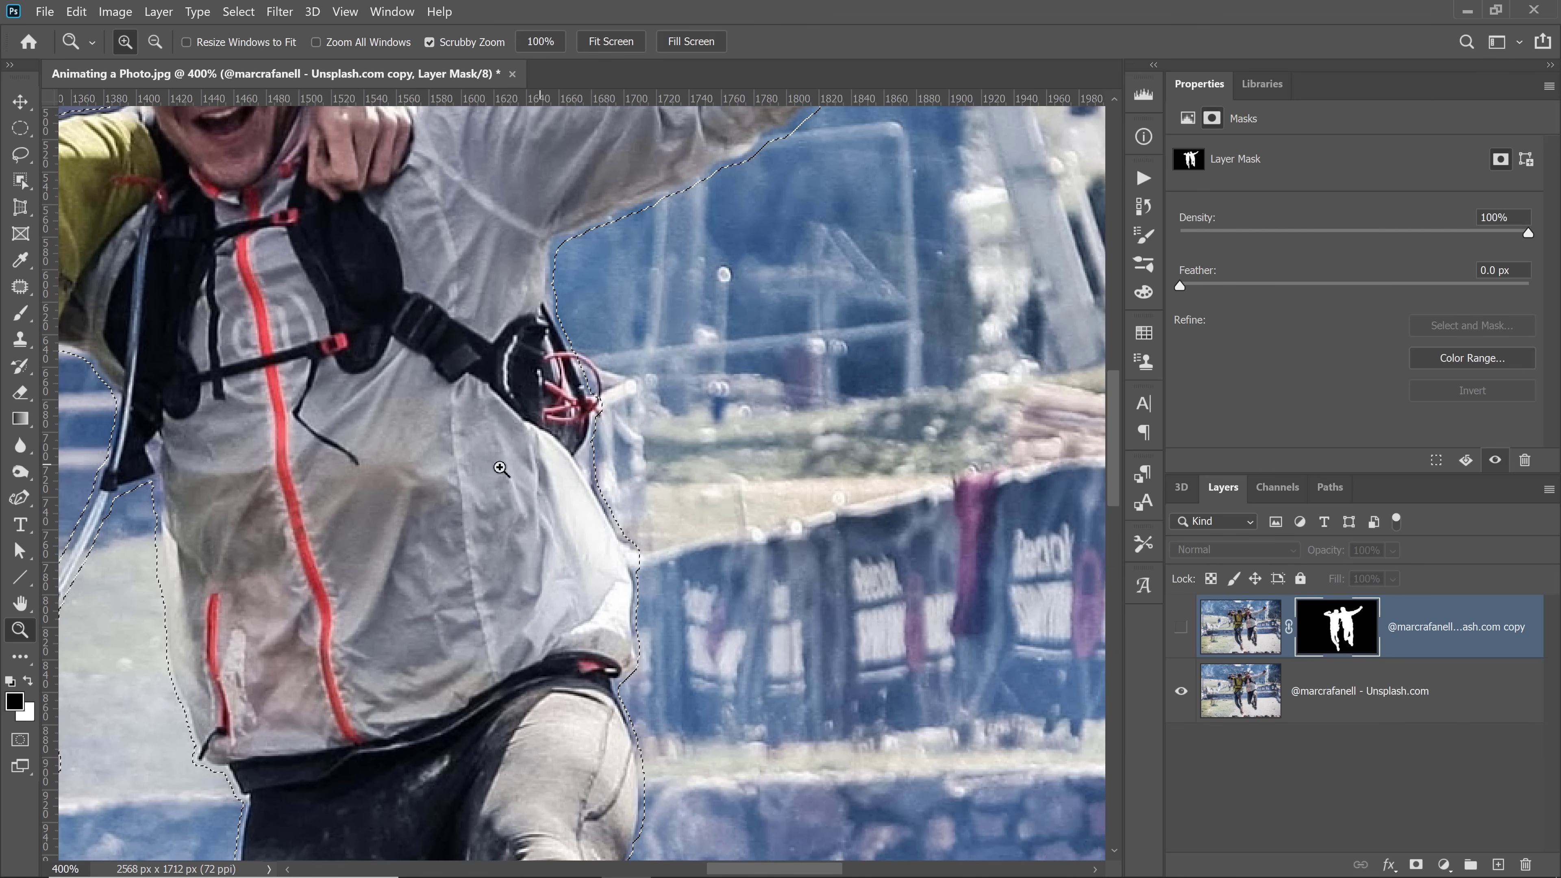
pyautogui.moveTo(20, 154); pyautogui.dragTo(101, 155)
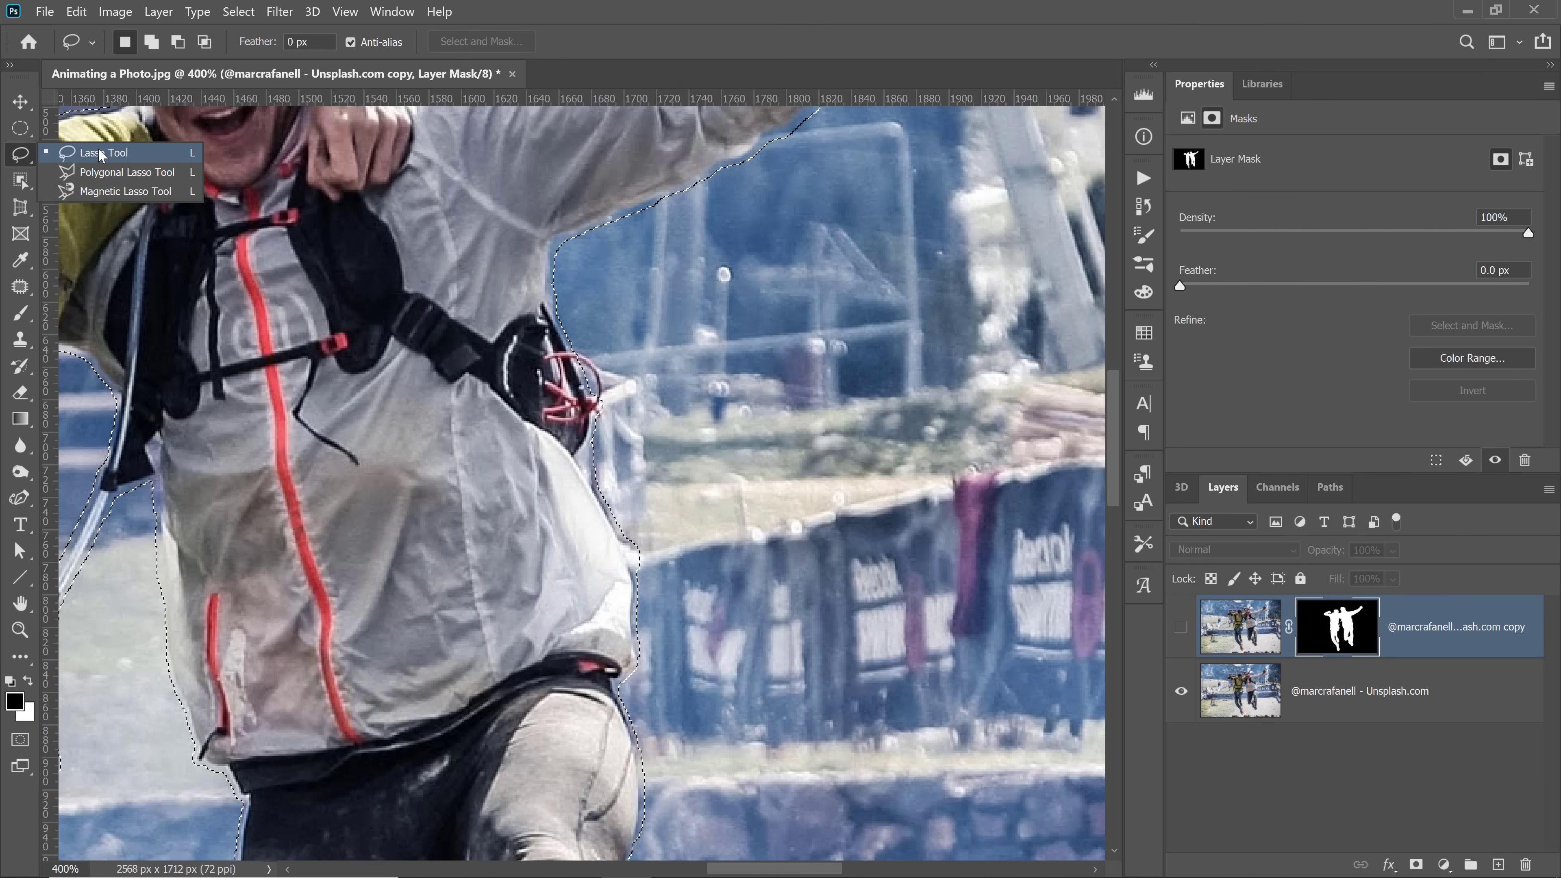
pyautogui.click(101, 155)
pyautogui.press('shift')
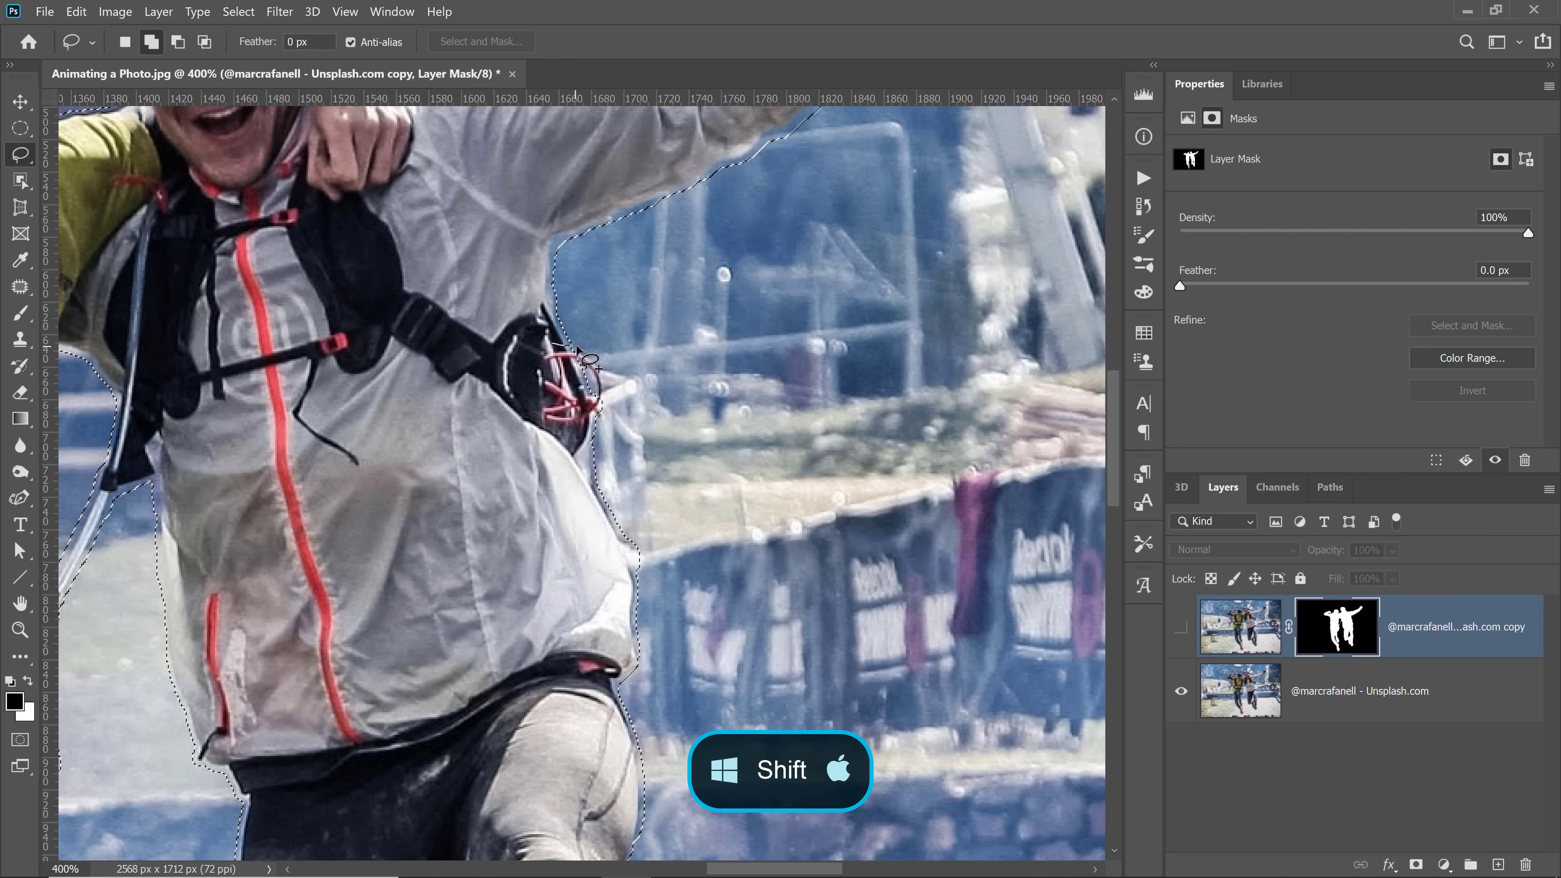
pyautogui.moveTo(614, 380)
pyautogui.mouseDown()
pyautogui.moveTo(615, 424)
pyautogui.moveTo(572, 461)
pyautogui.moveTo(556, 431)
pyautogui.mouseUp()
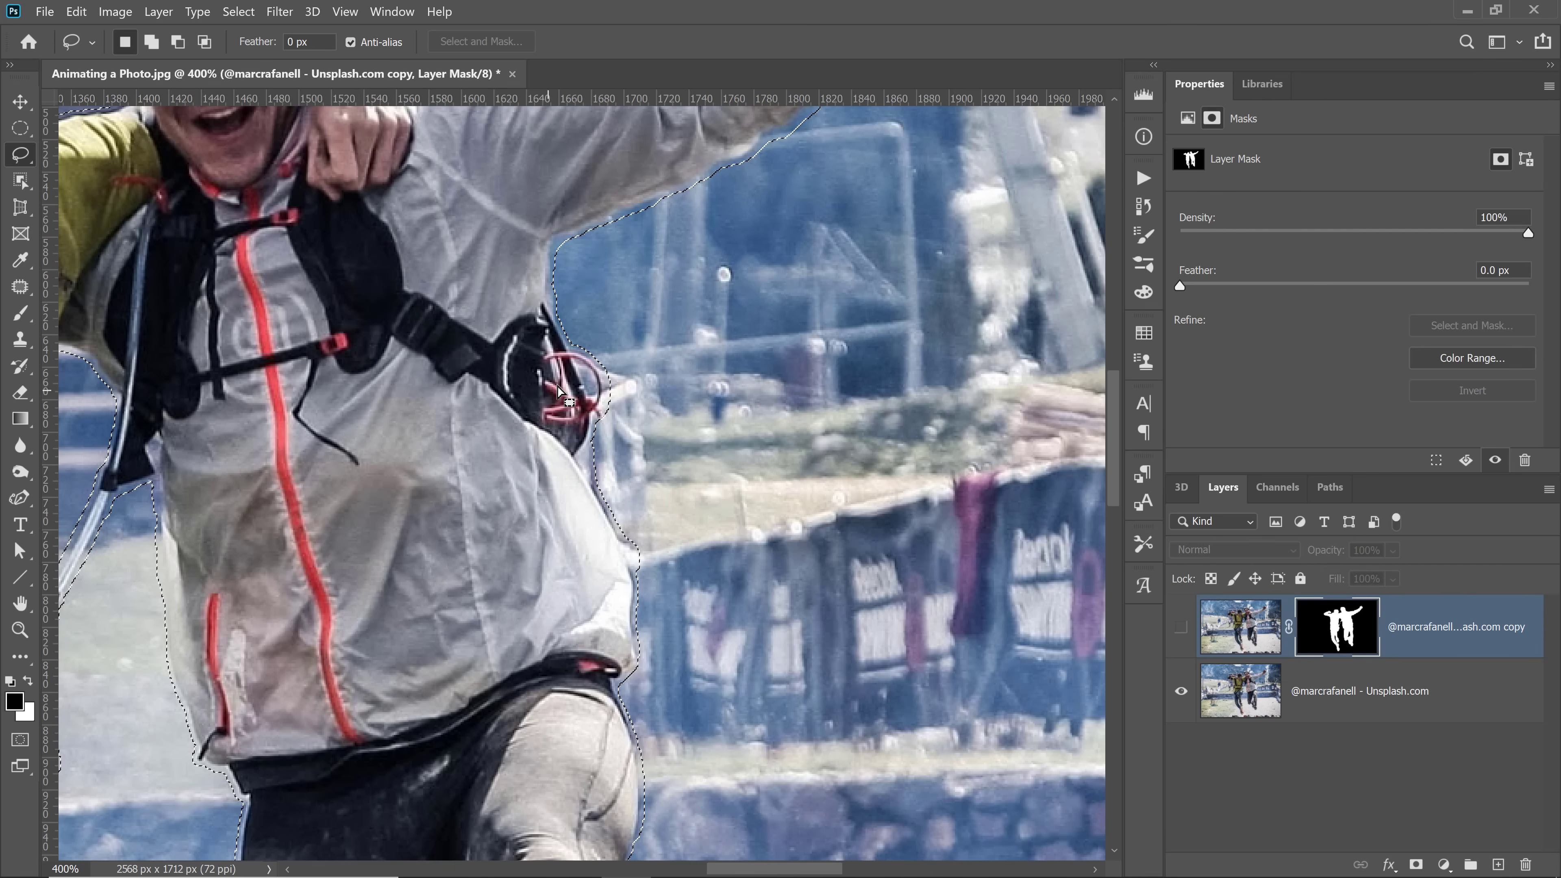
pyautogui.doubleClick(21, 604)
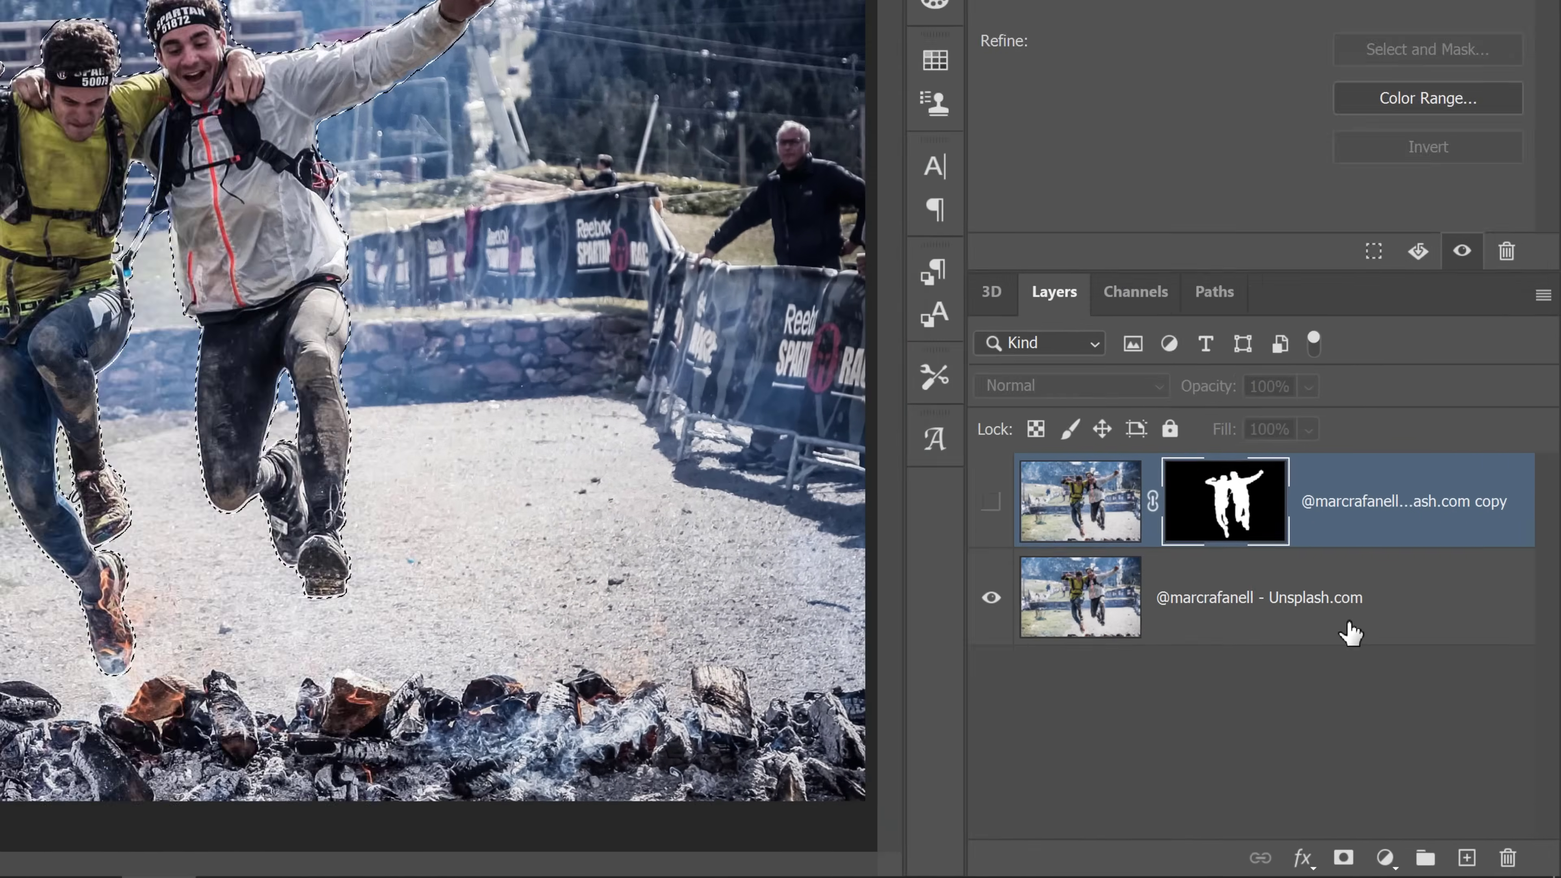
# Duplicate the original photo layer, remove the runners from it with Content-Aware Fill output to a new layer, and deselect.
pyautogui.click(1311, 710)
pyautogui.moveTo(971, 550); pyautogui.dragTo(1436, 853)
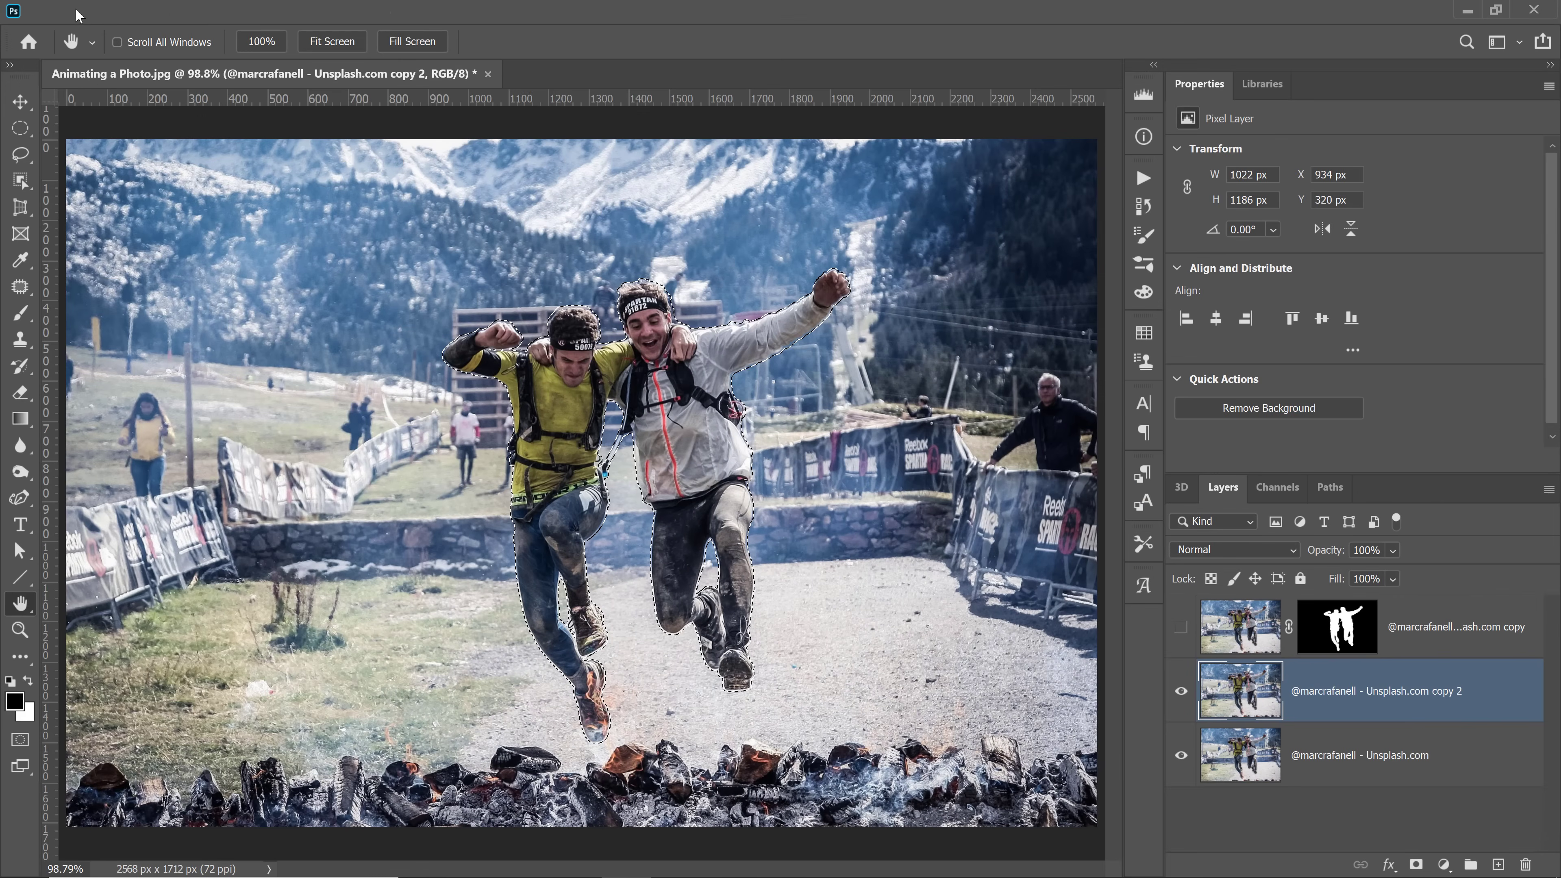
pyautogui.click(76, 13)
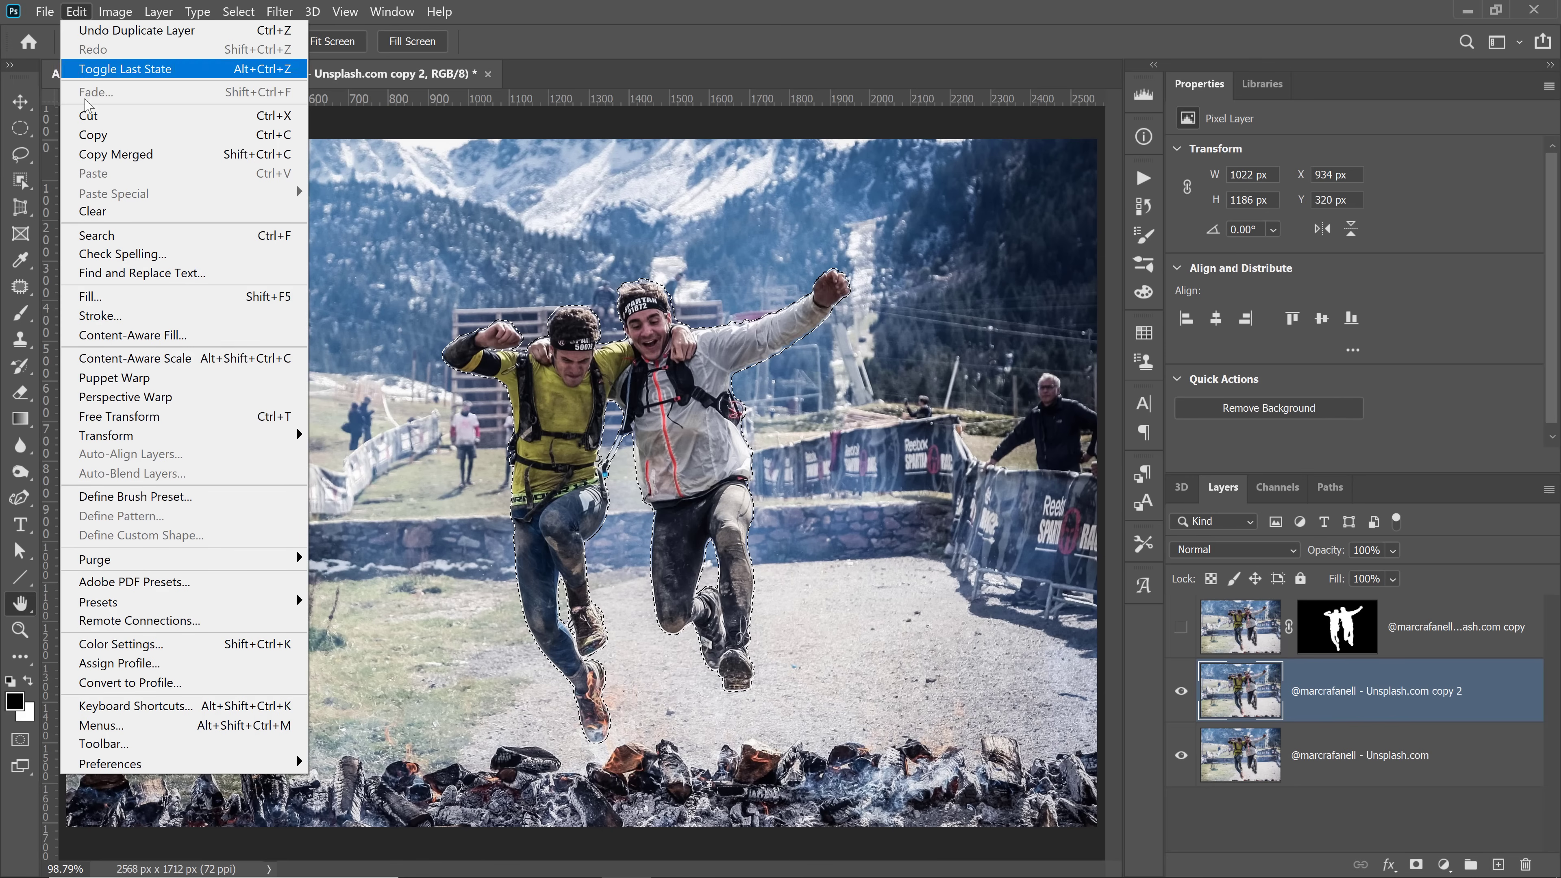
pyautogui.click(137, 333)
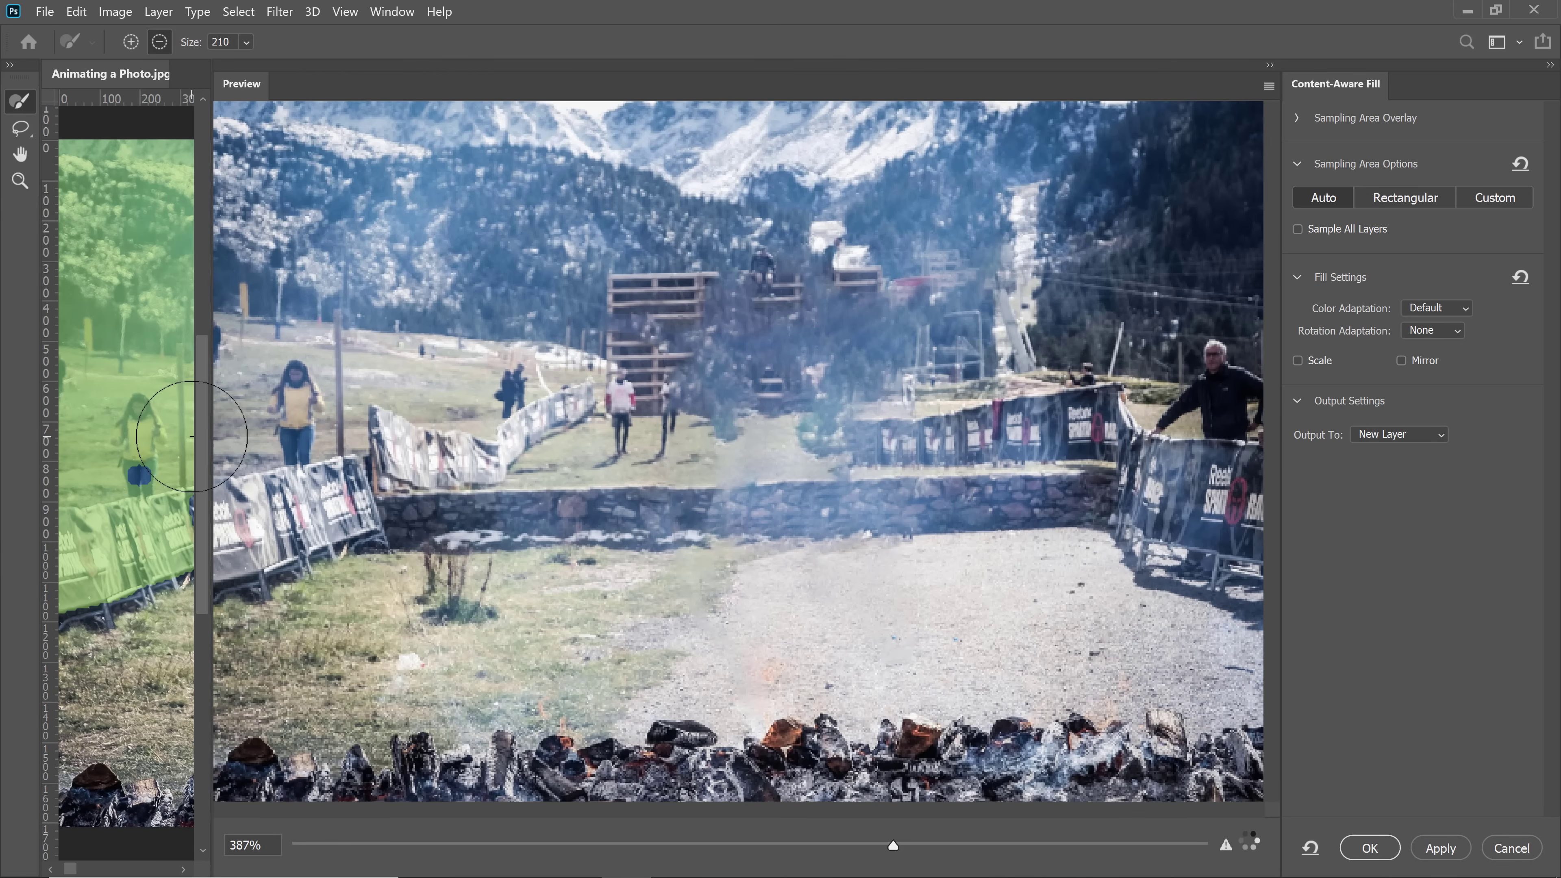
pyautogui.moveTo(211, 284); pyautogui.dragTo(641, 305)
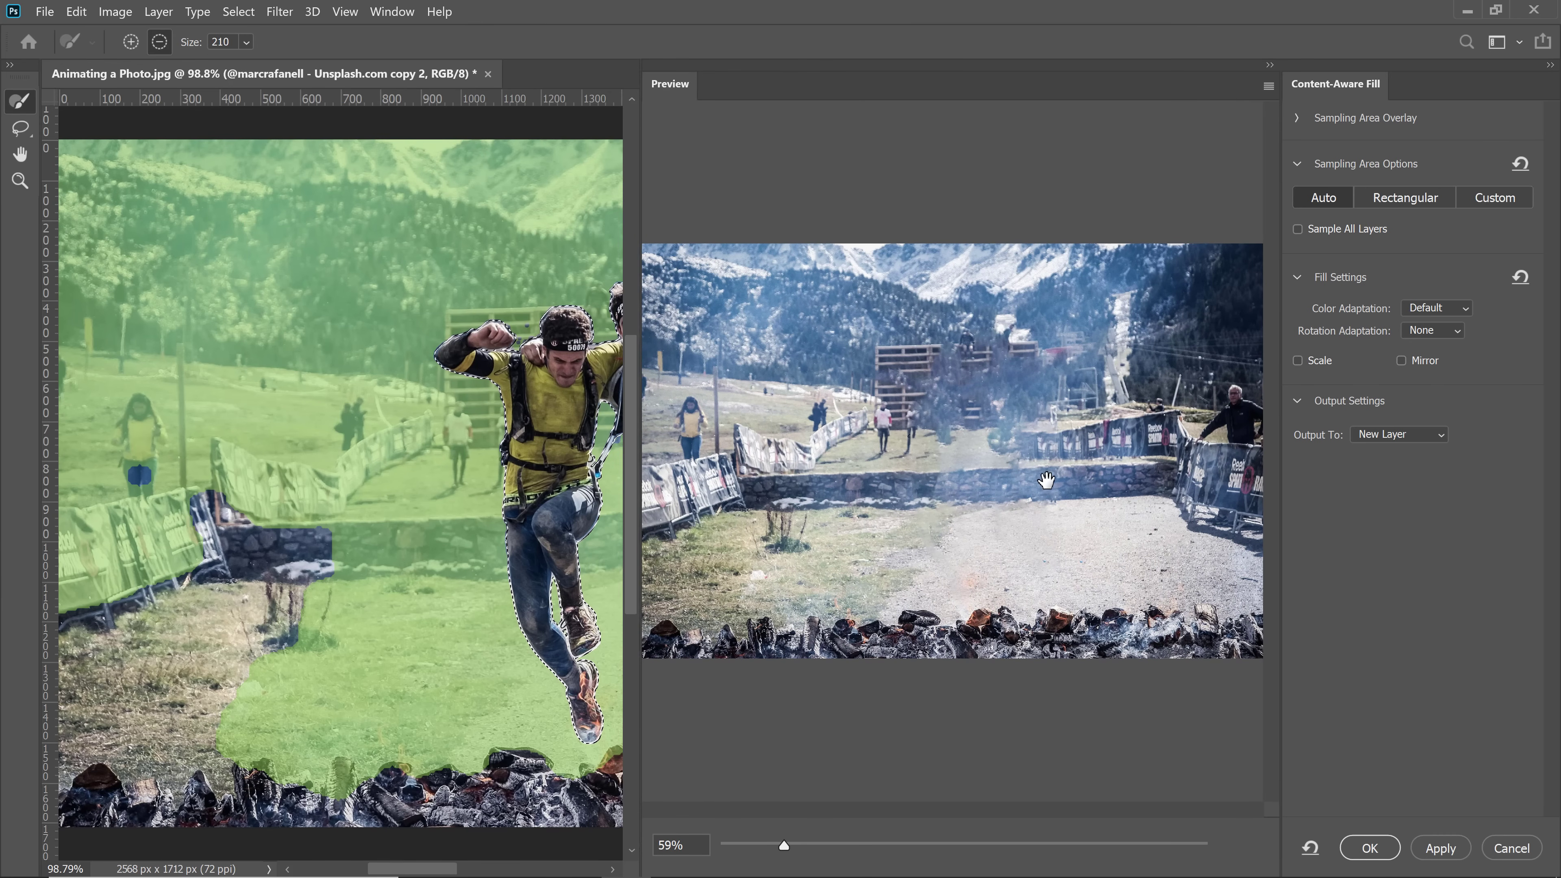
pyautogui.click(1370, 848)
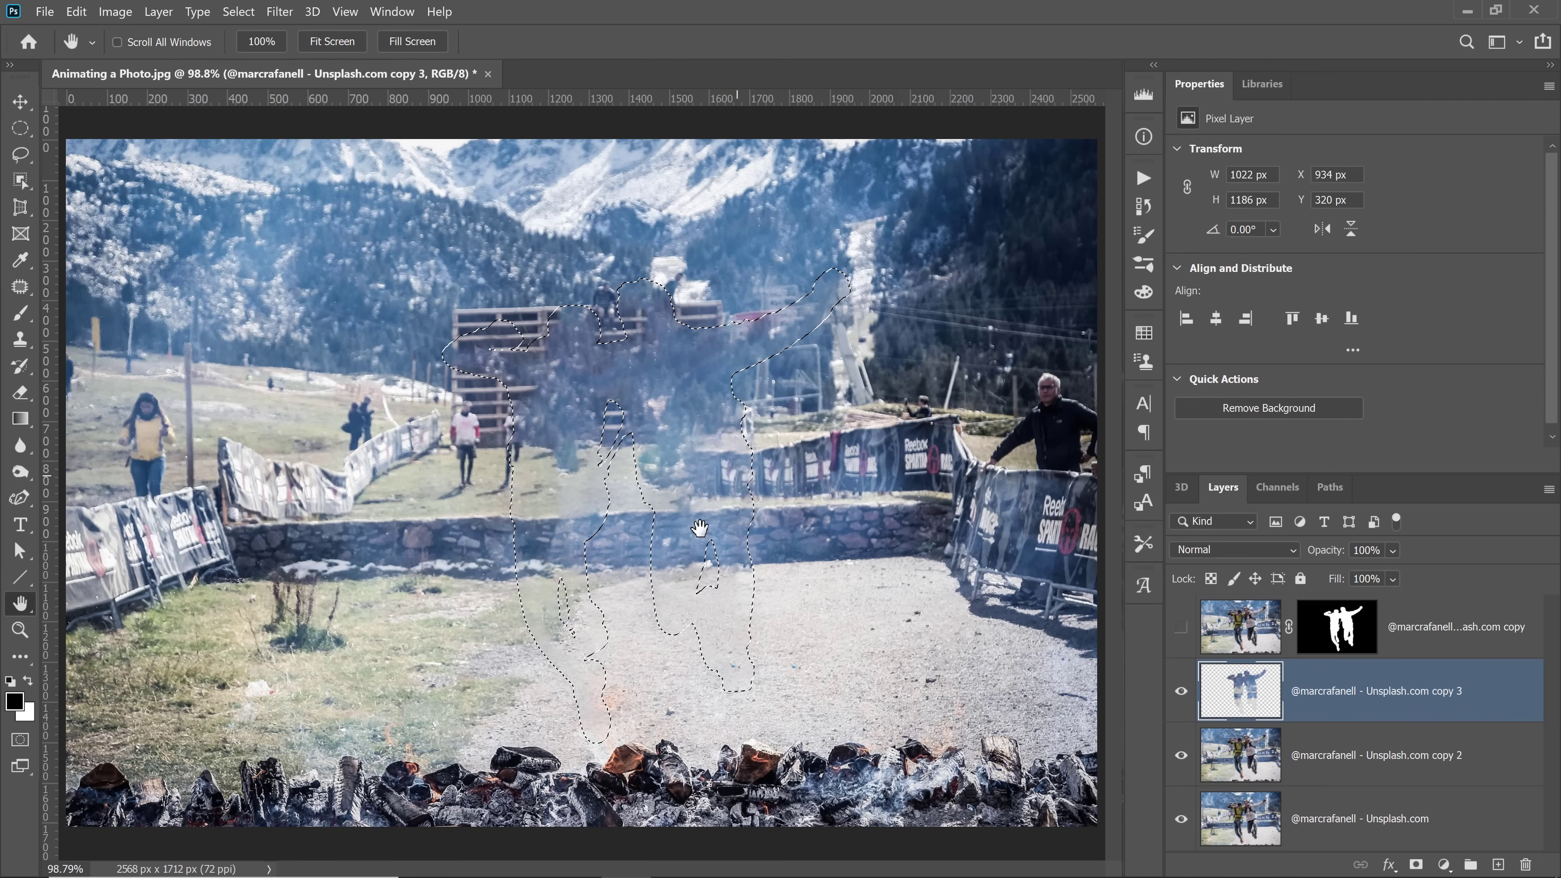
pyautogui.hotkey('ctrl', 'd')
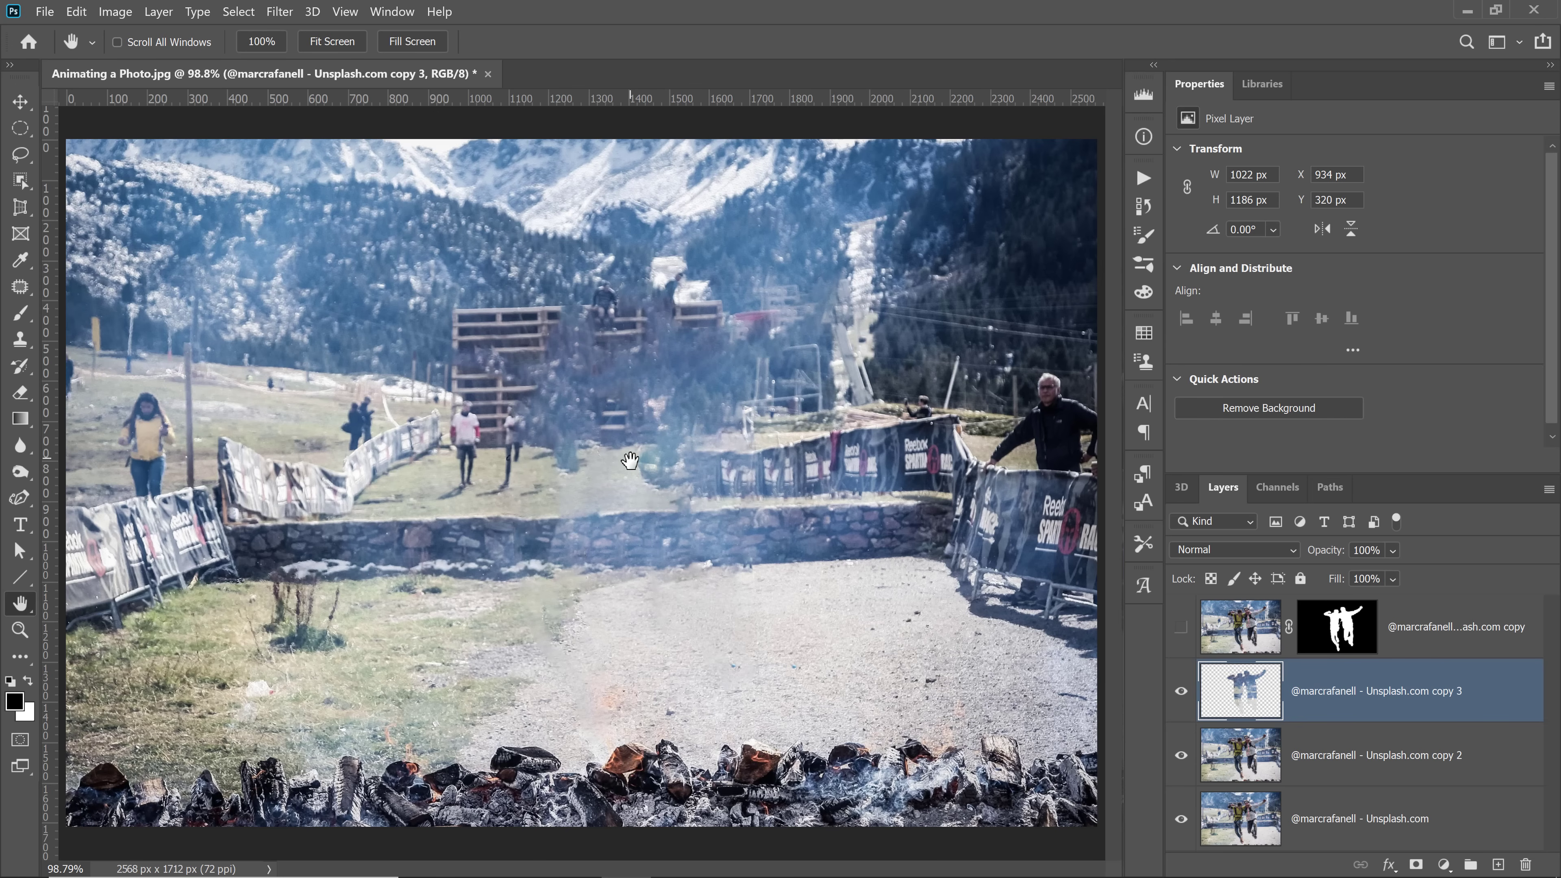
# Compare the photo with and without the content-aware fill layer.
pyautogui.click(1180, 691)
pyautogui.click(1181, 690)
pyautogui.click(1180, 690)
pyautogui.click(1179, 696)
pyautogui.click(1178, 696)
pyautogui.click(1179, 695)
pyautogui.click(1177, 696)
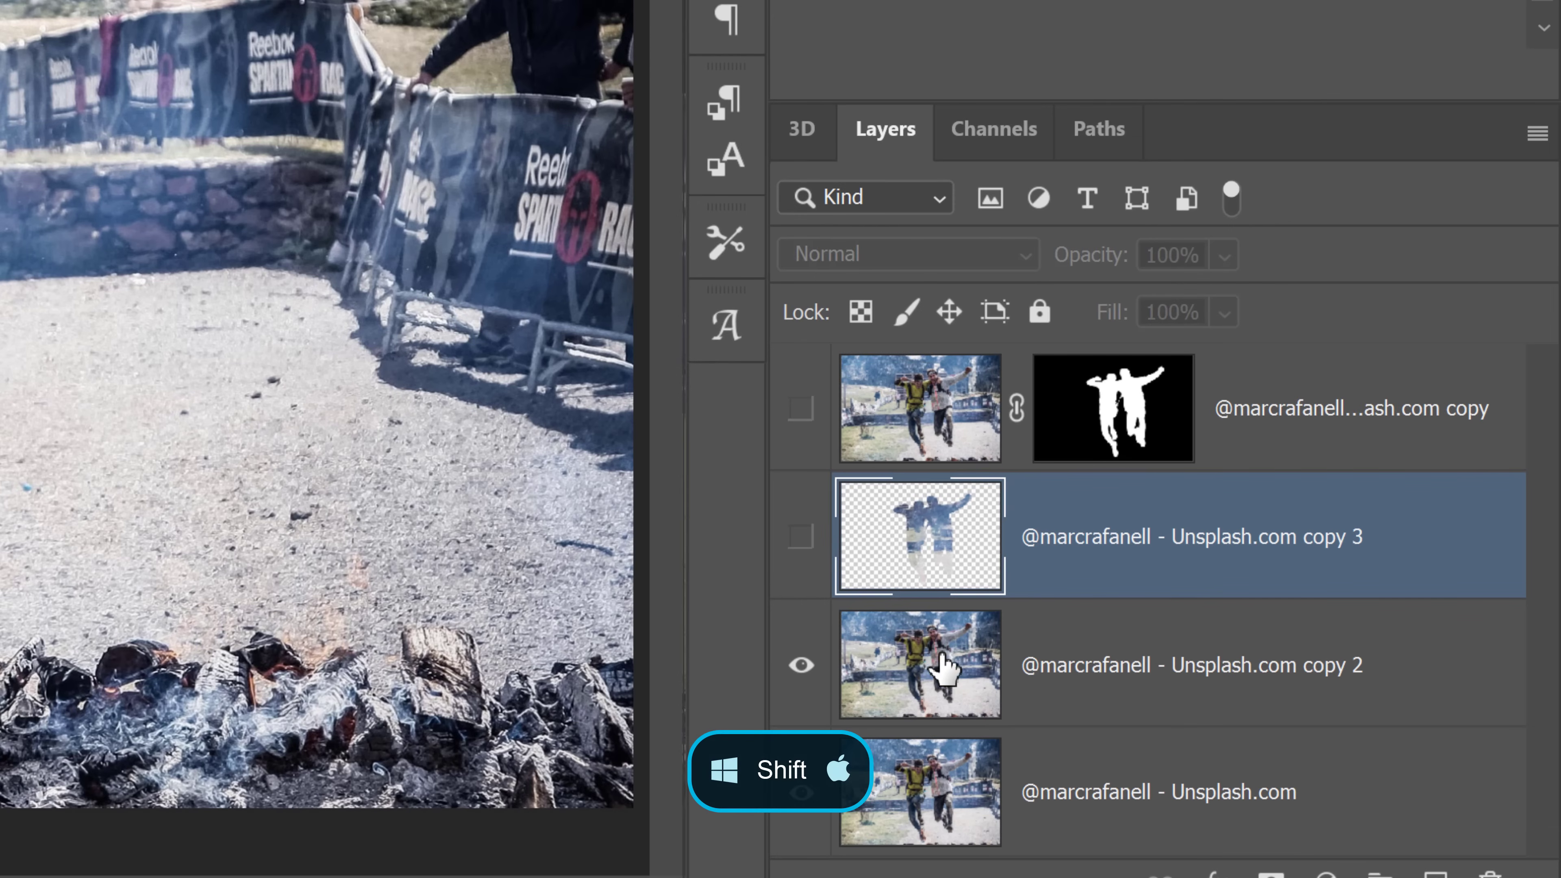
# Merge the visible fill layer with the photo copy beneath it and check the masked runners over the merged background.
pyautogui.keyDown('shift'); pyautogui.click(943, 667); pyautogui.keyUp('shift')
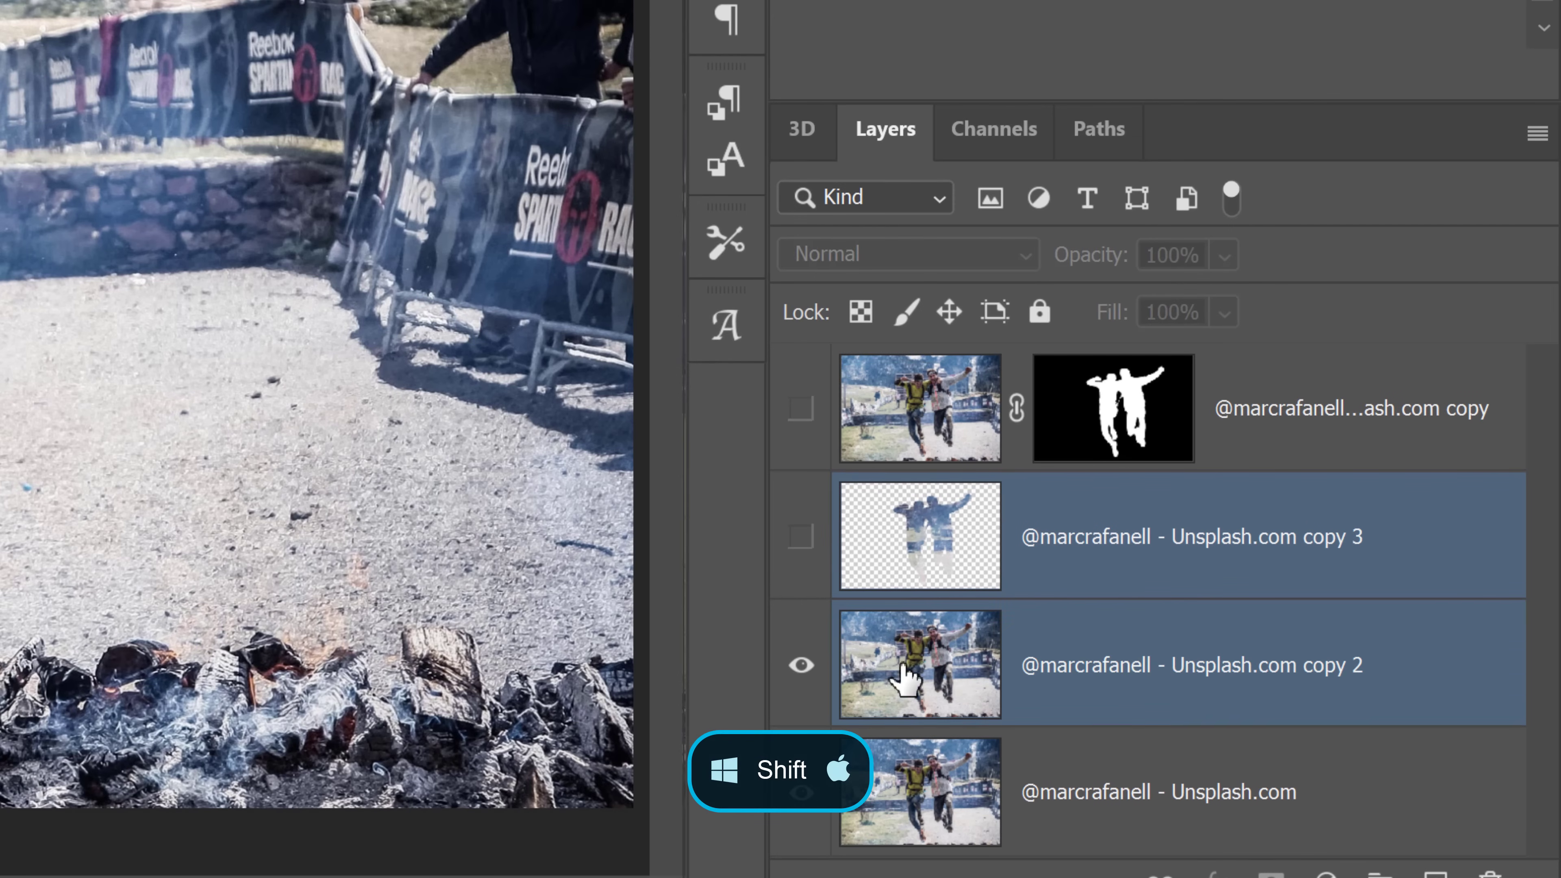
pyautogui.click(801, 537)
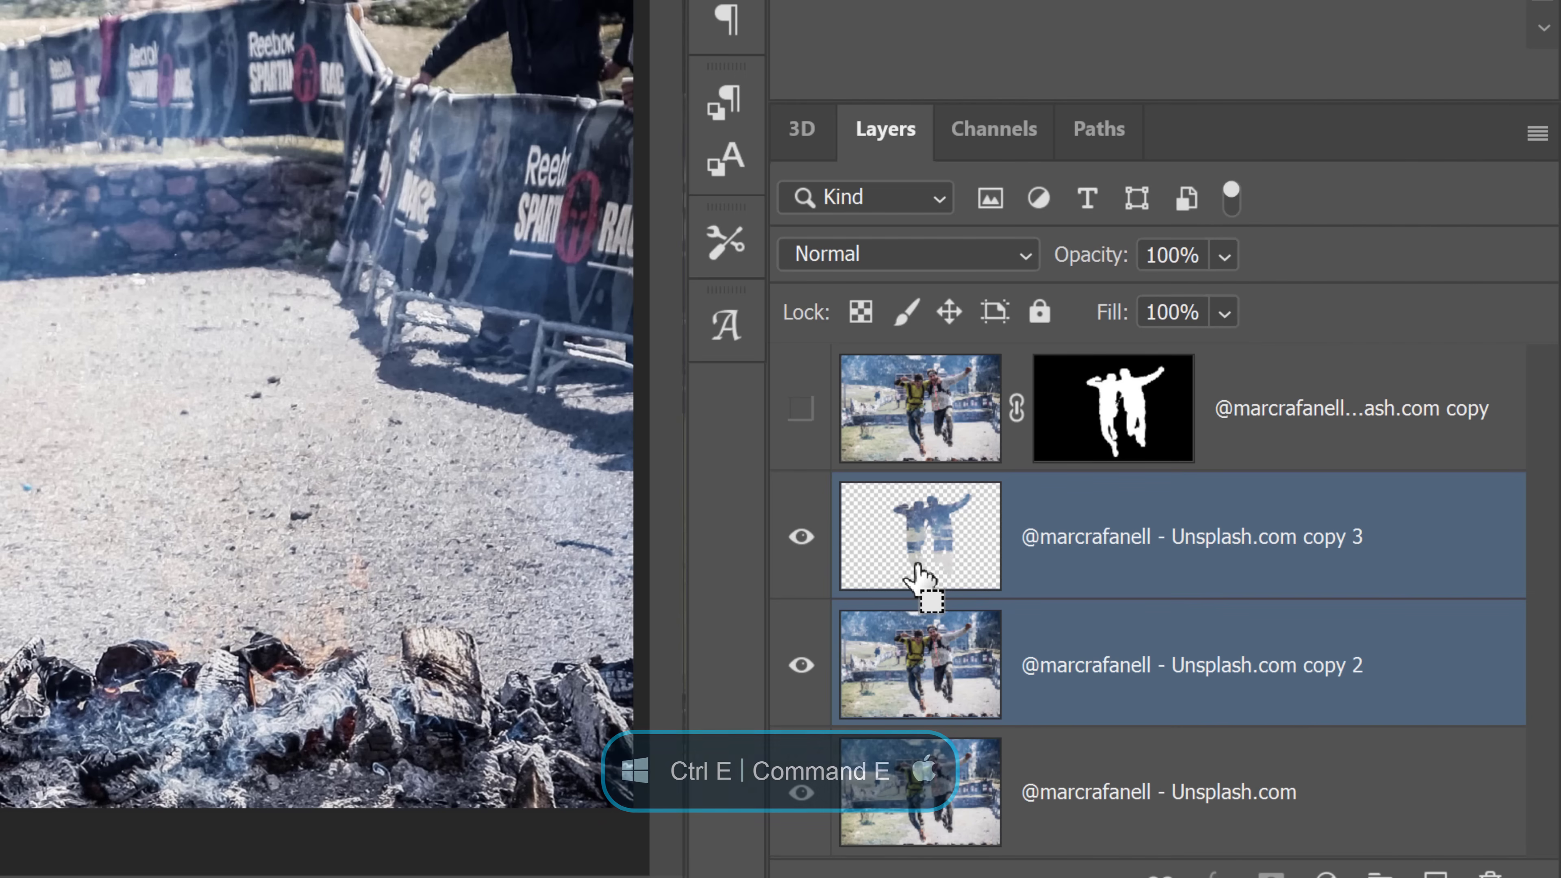
pyautogui.hotkey('ctrl', 'e')
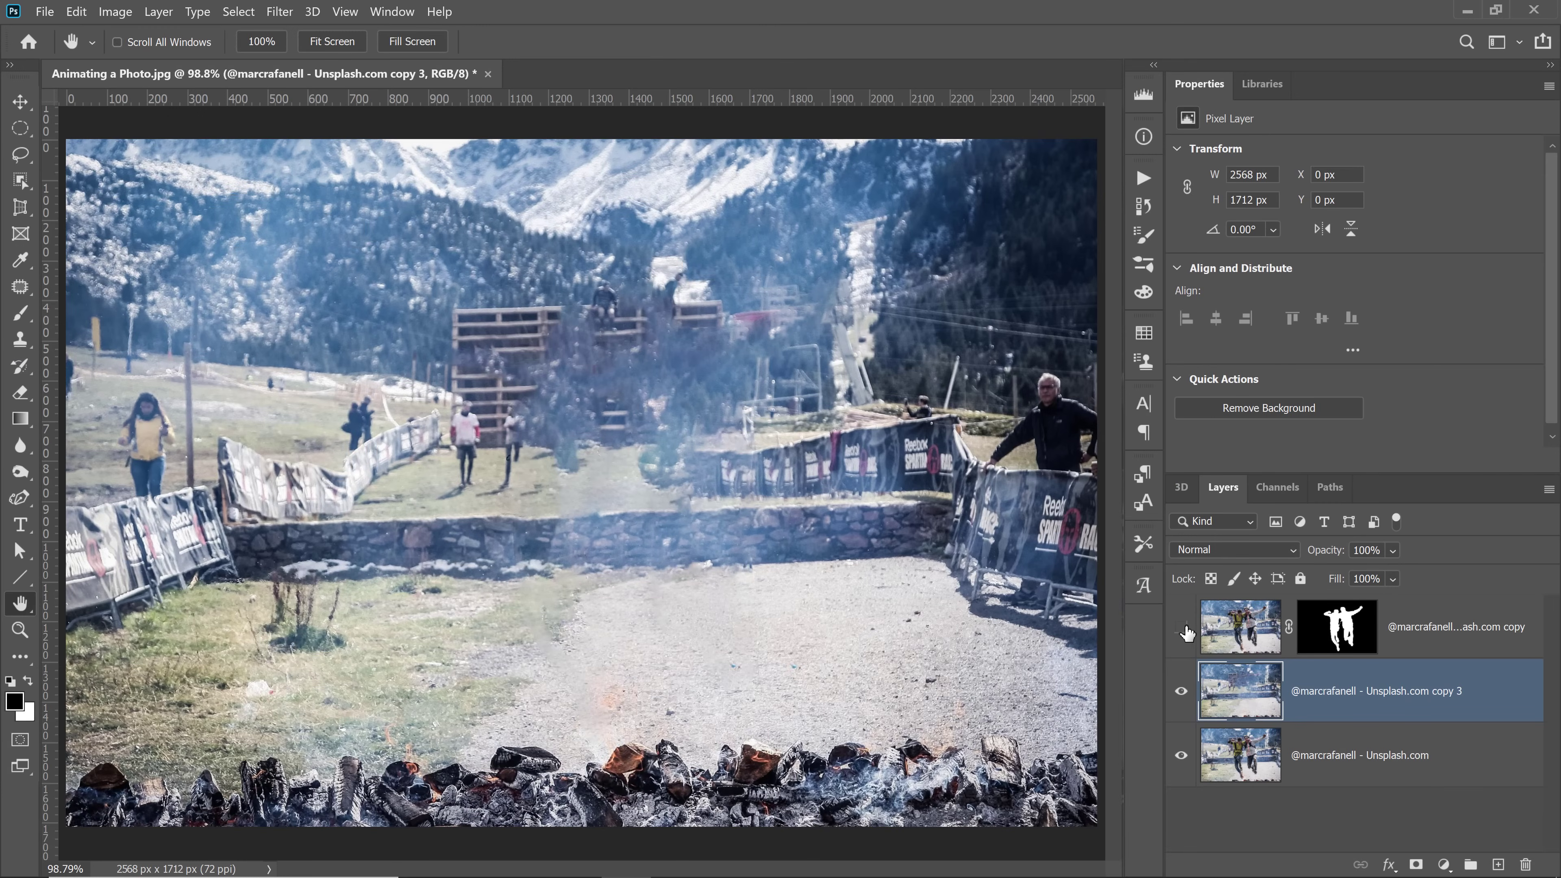
pyautogui.click(1182, 628)
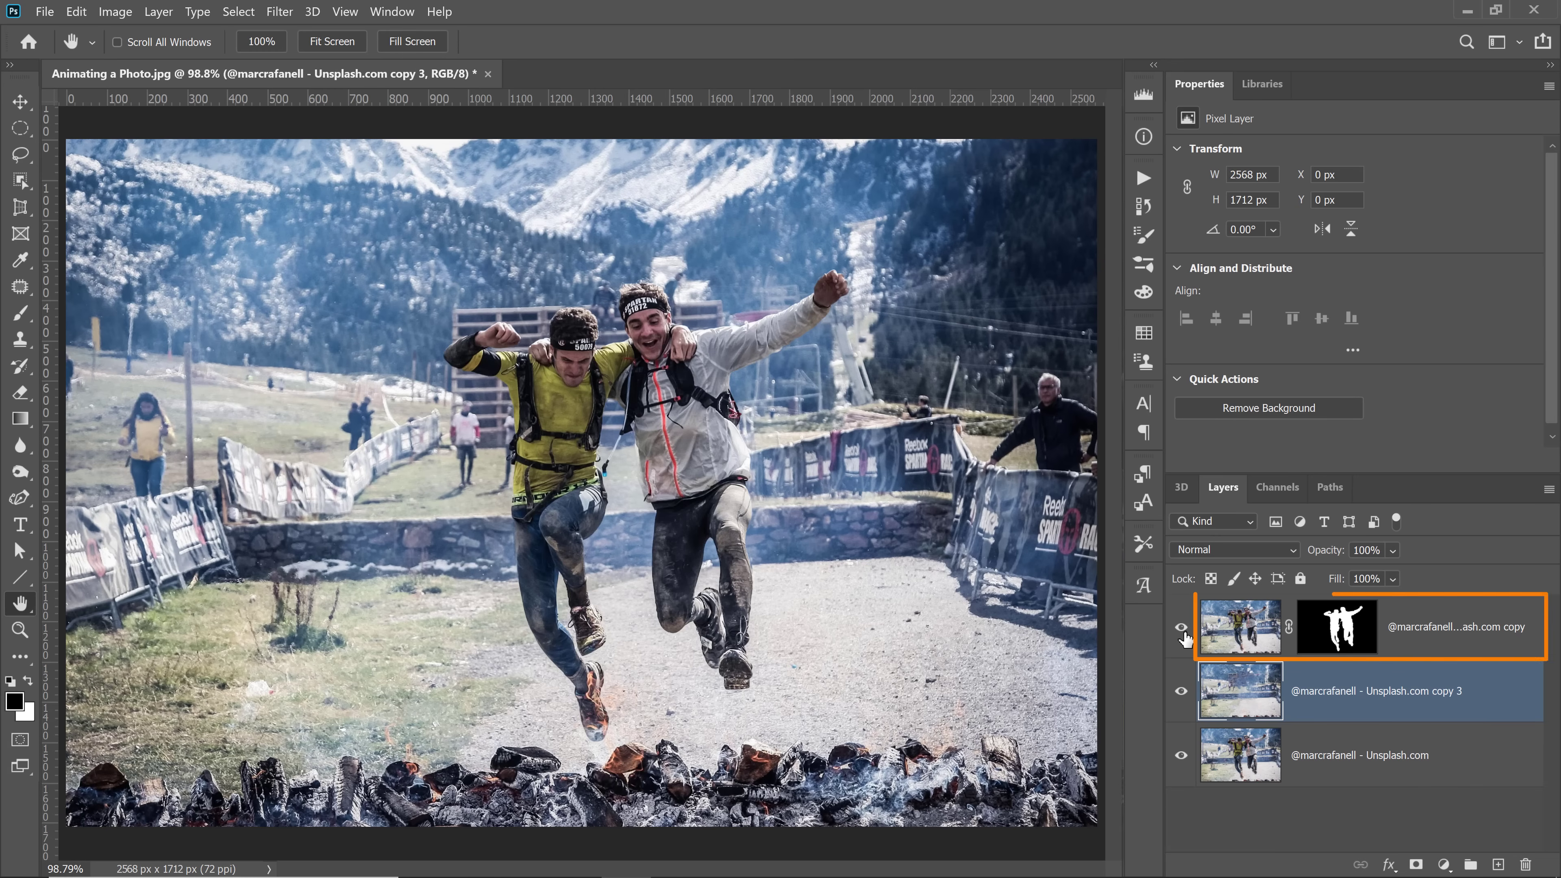
pyautogui.click(1182, 628)
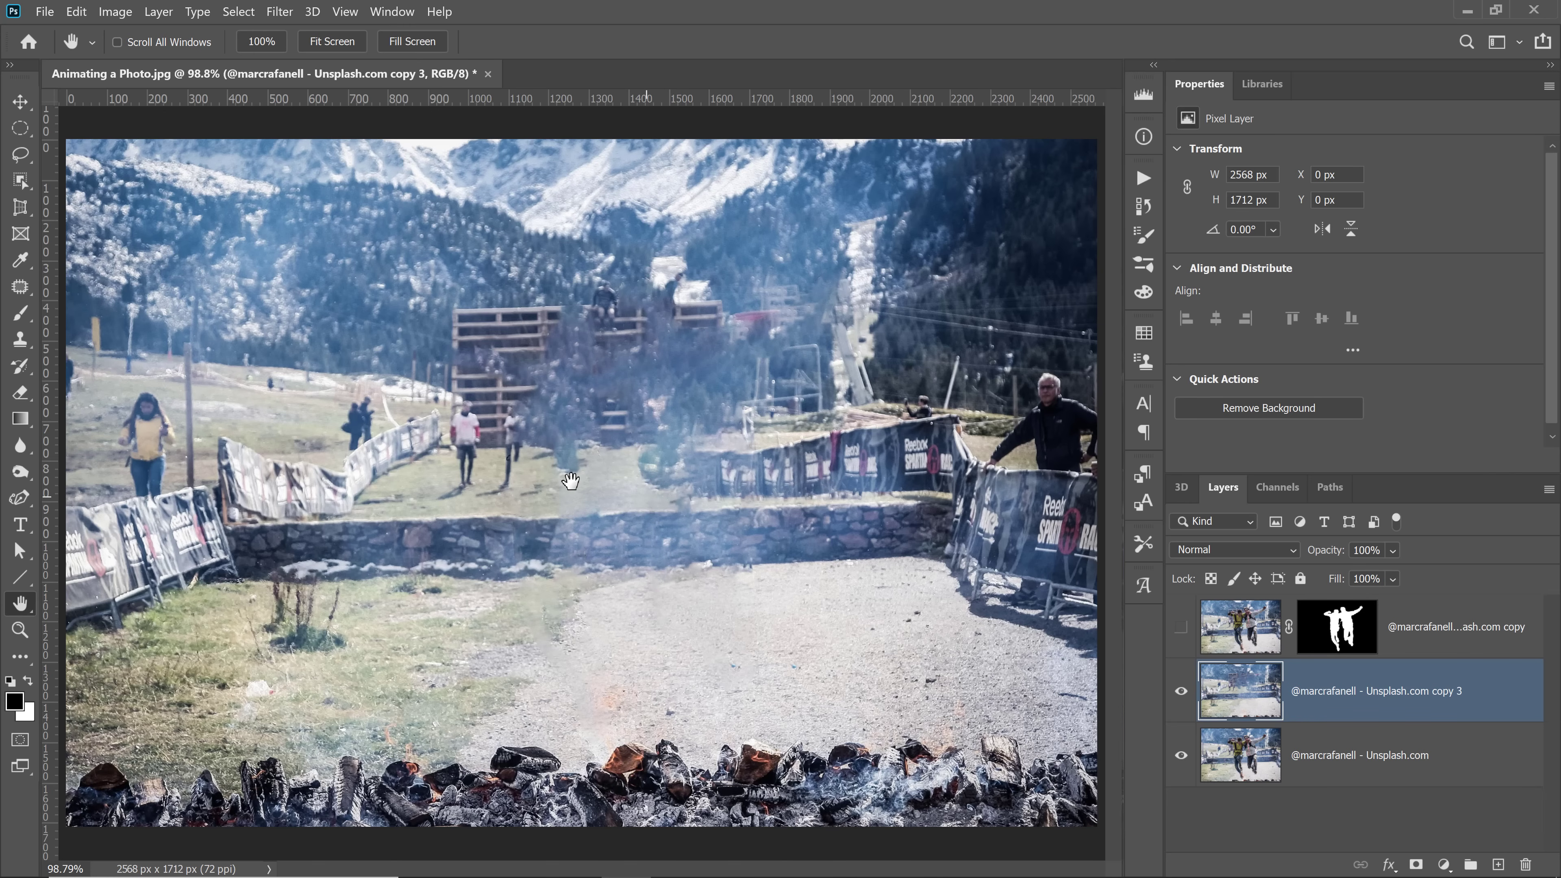
# Rebuild the missing slats and posts of the wooden tower with a 35 px Clone Stamp sampled from its intact edge.
pyautogui.rightClick(21, 340)
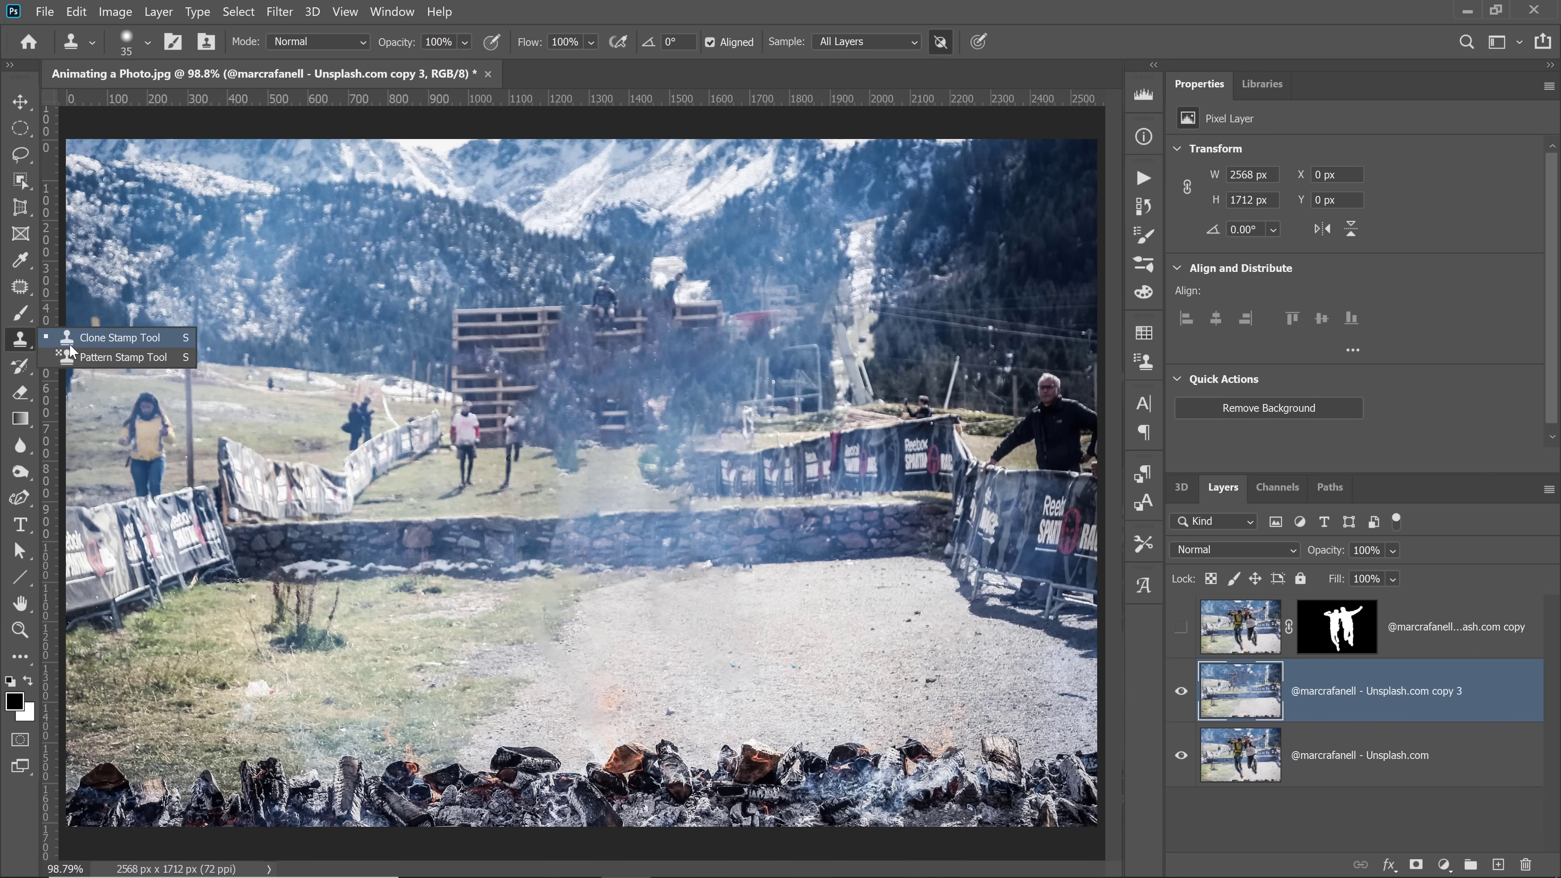
pyautogui.click(76, 344)
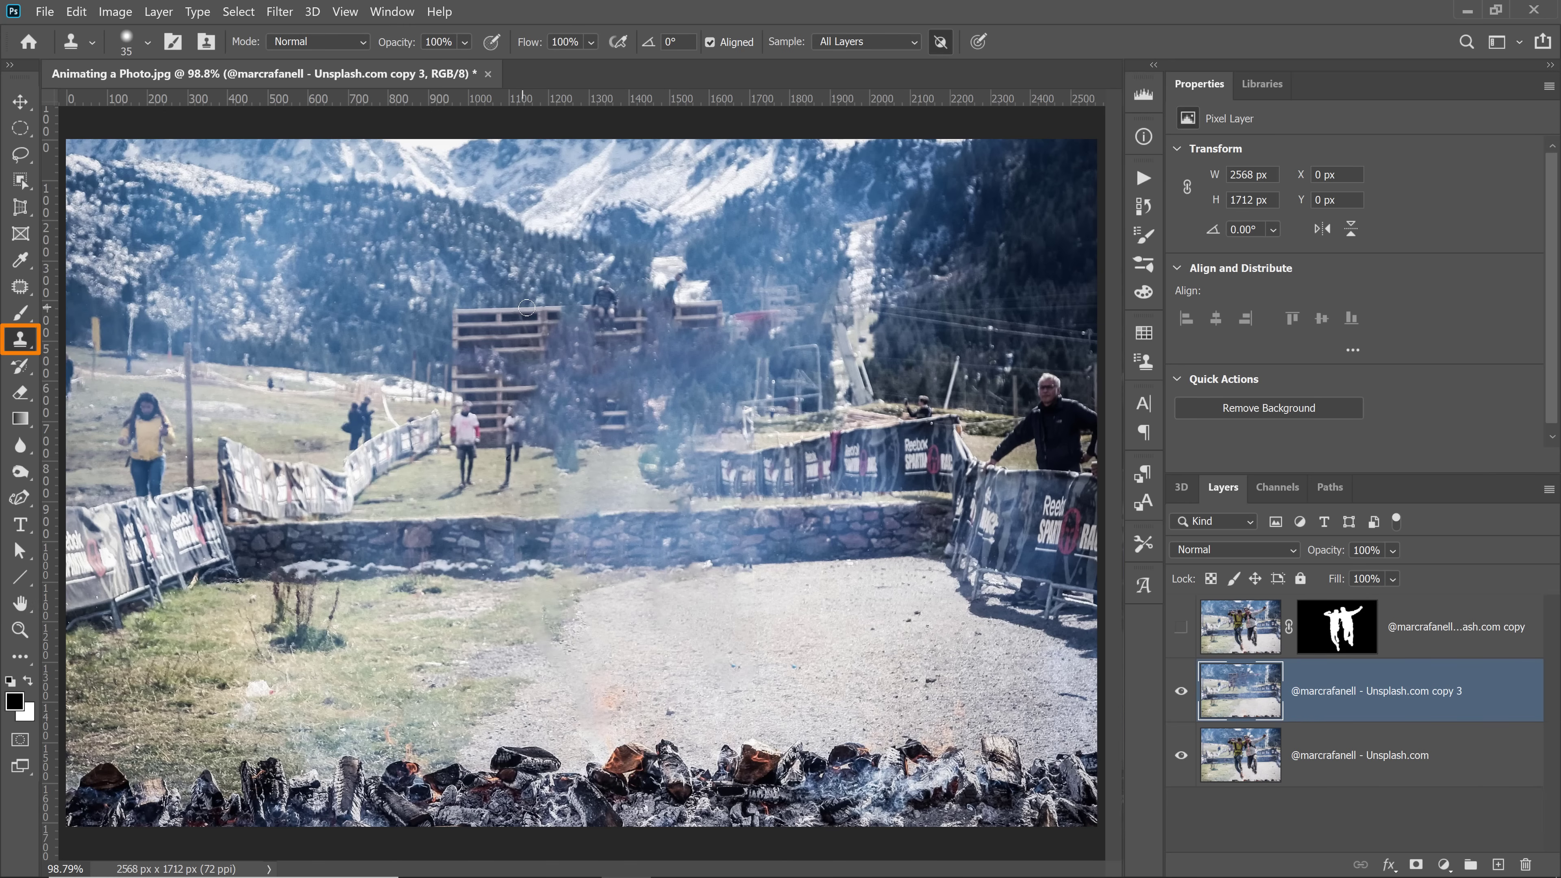
pyautogui.press('z')
pyautogui.click(498, 348)
pyautogui.click(498, 349)
pyautogui.click(498, 348)
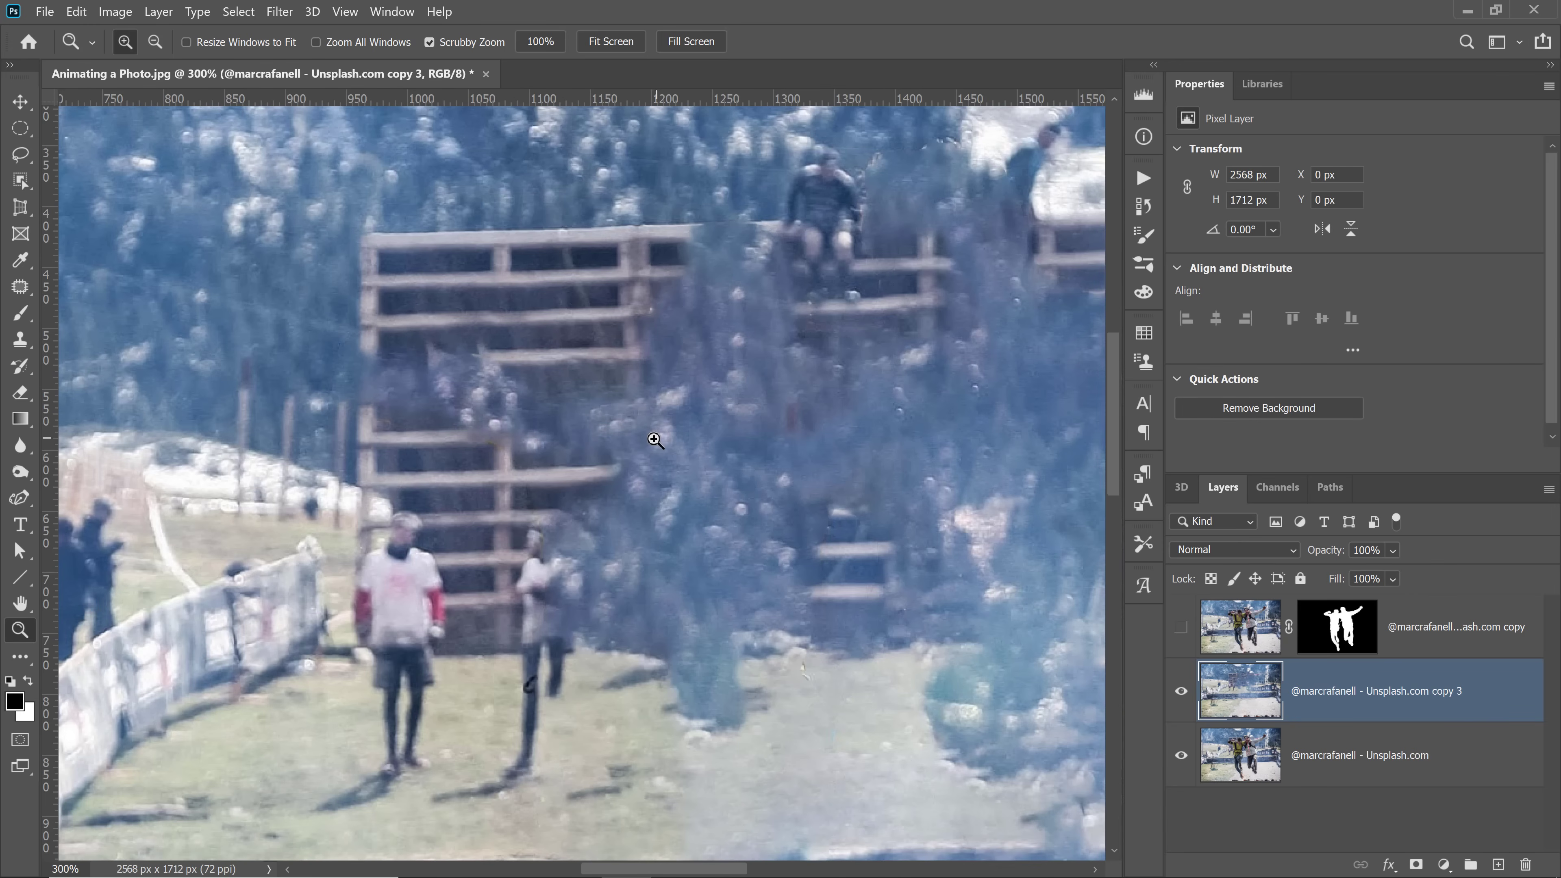
pyautogui.click(21, 341)
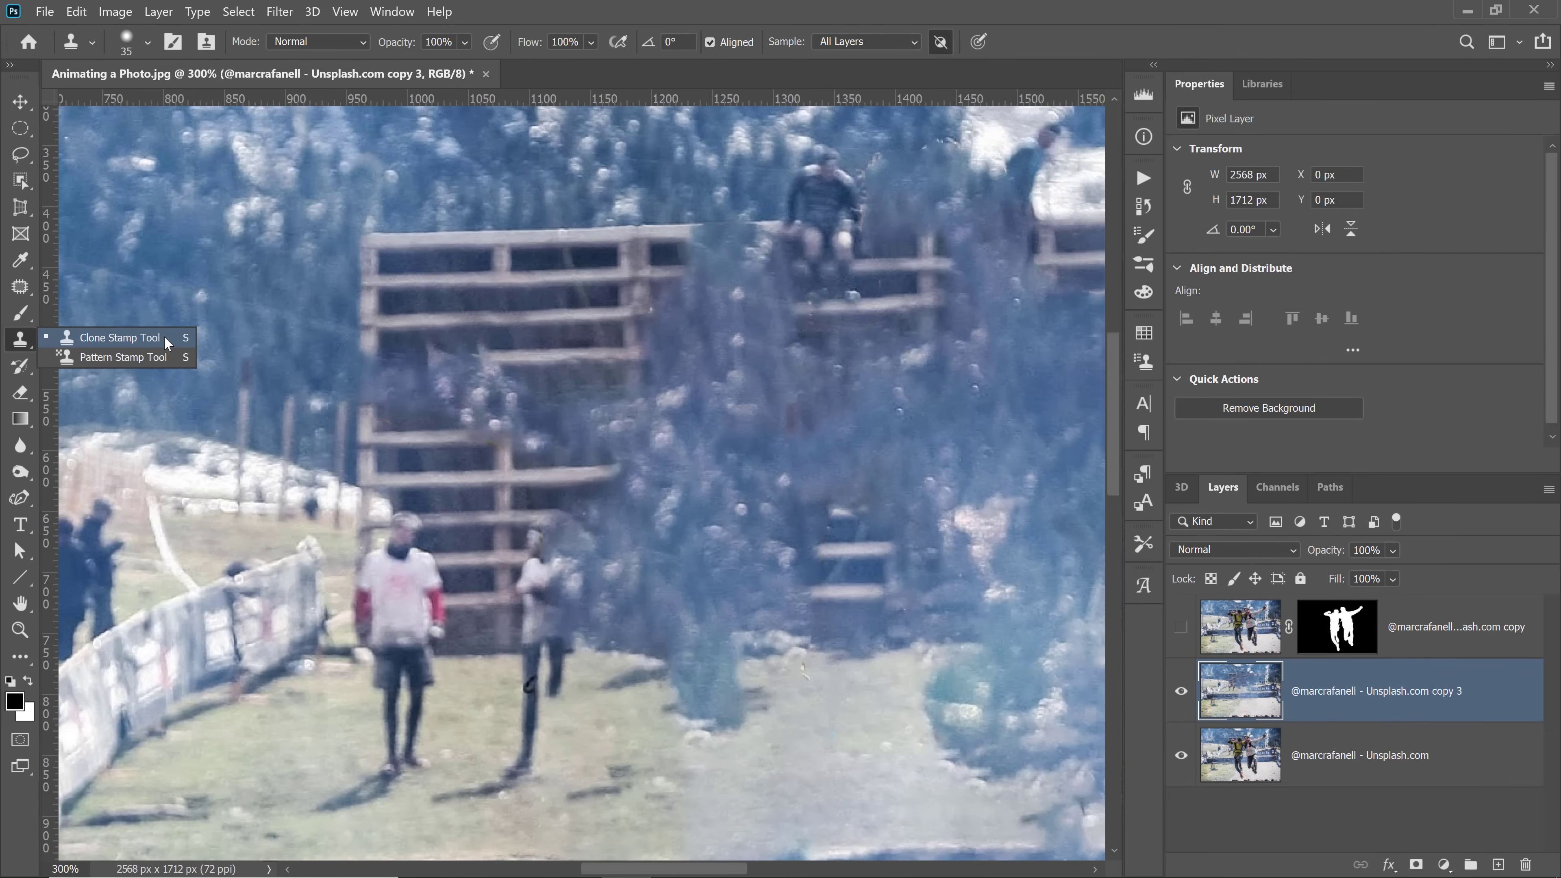
pyautogui.click(165, 339)
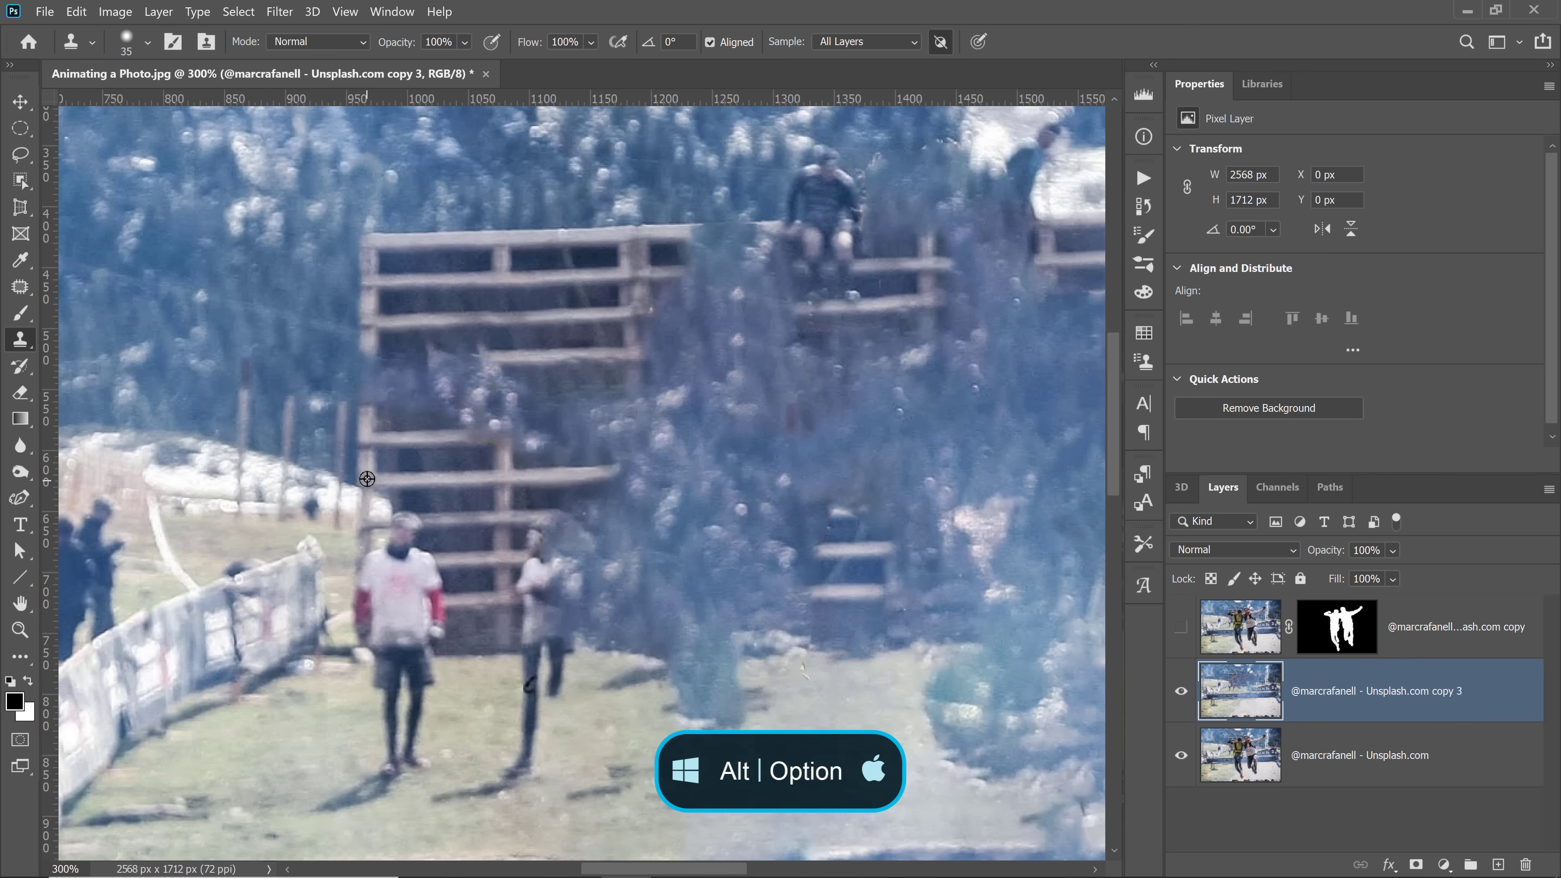
pyautogui.keyDown('alt'); pyautogui.click(367, 436); pyautogui.keyUp('alt')
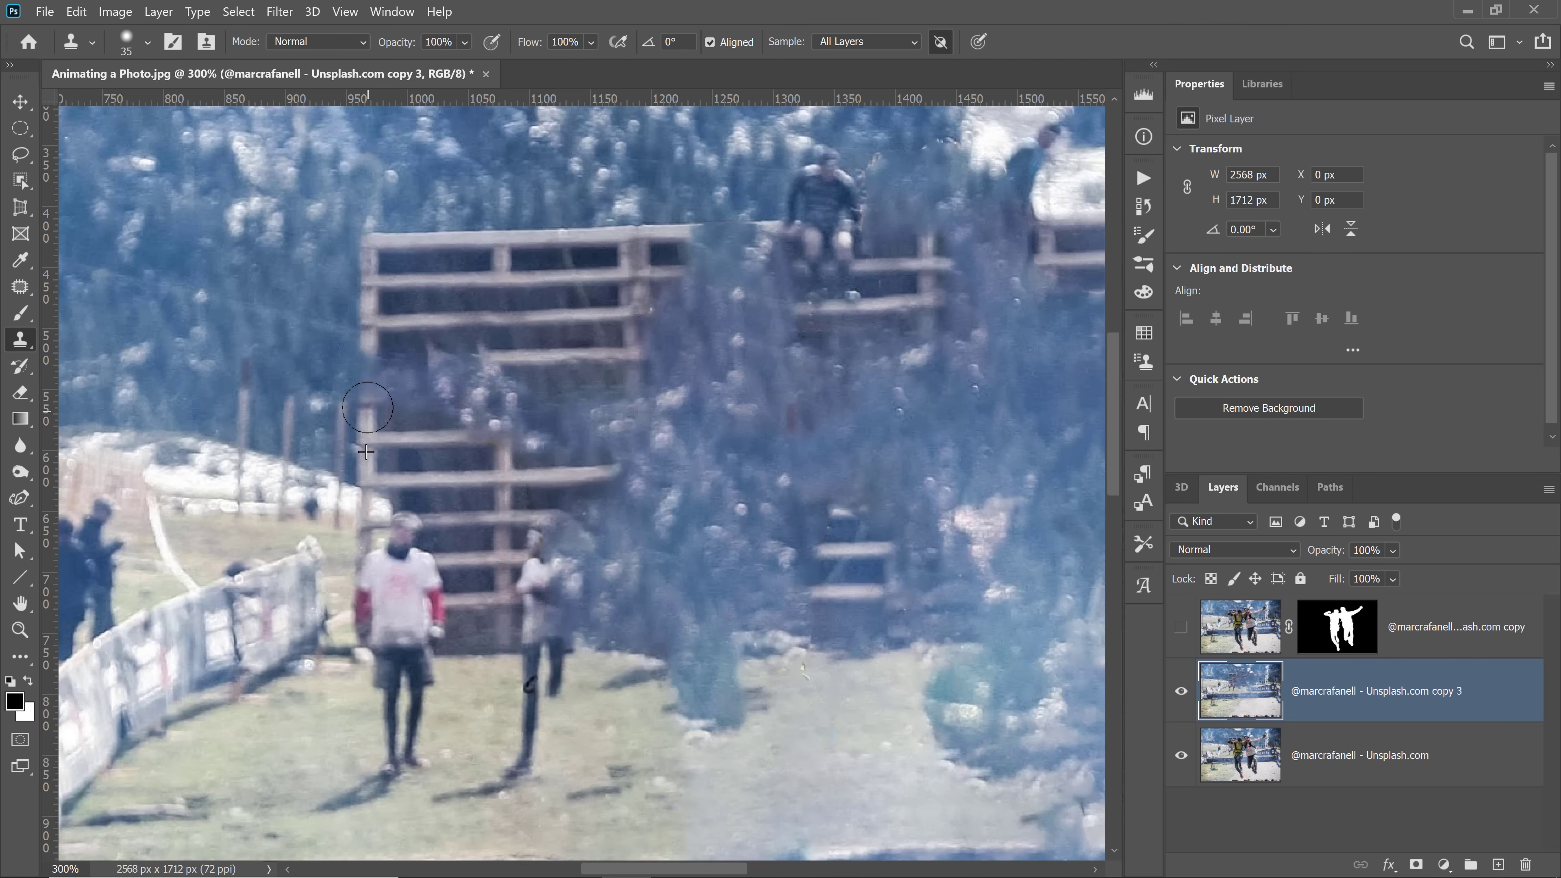
pyautogui.moveTo(367, 396)
pyautogui.mouseDown()
pyautogui.moveTo(490, 402)
pyautogui.moveTo(448, 426)
pyautogui.moveTo(467, 433)
pyautogui.moveTo(503, 435)
pyautogui.moveTo(502, 404)
pyautogui.moveTo(518, 439)
pyautogui.moveTo(602, 434)
pyautogui.moveTo(614, 426)
pyautogui.moveTo(534, 399)
pyautogui.moveTo(631, 394)
pyautogui.moveTo(375, 363)
pyautogui.moveTo(571, 365)
pyautogui.mouseUp()
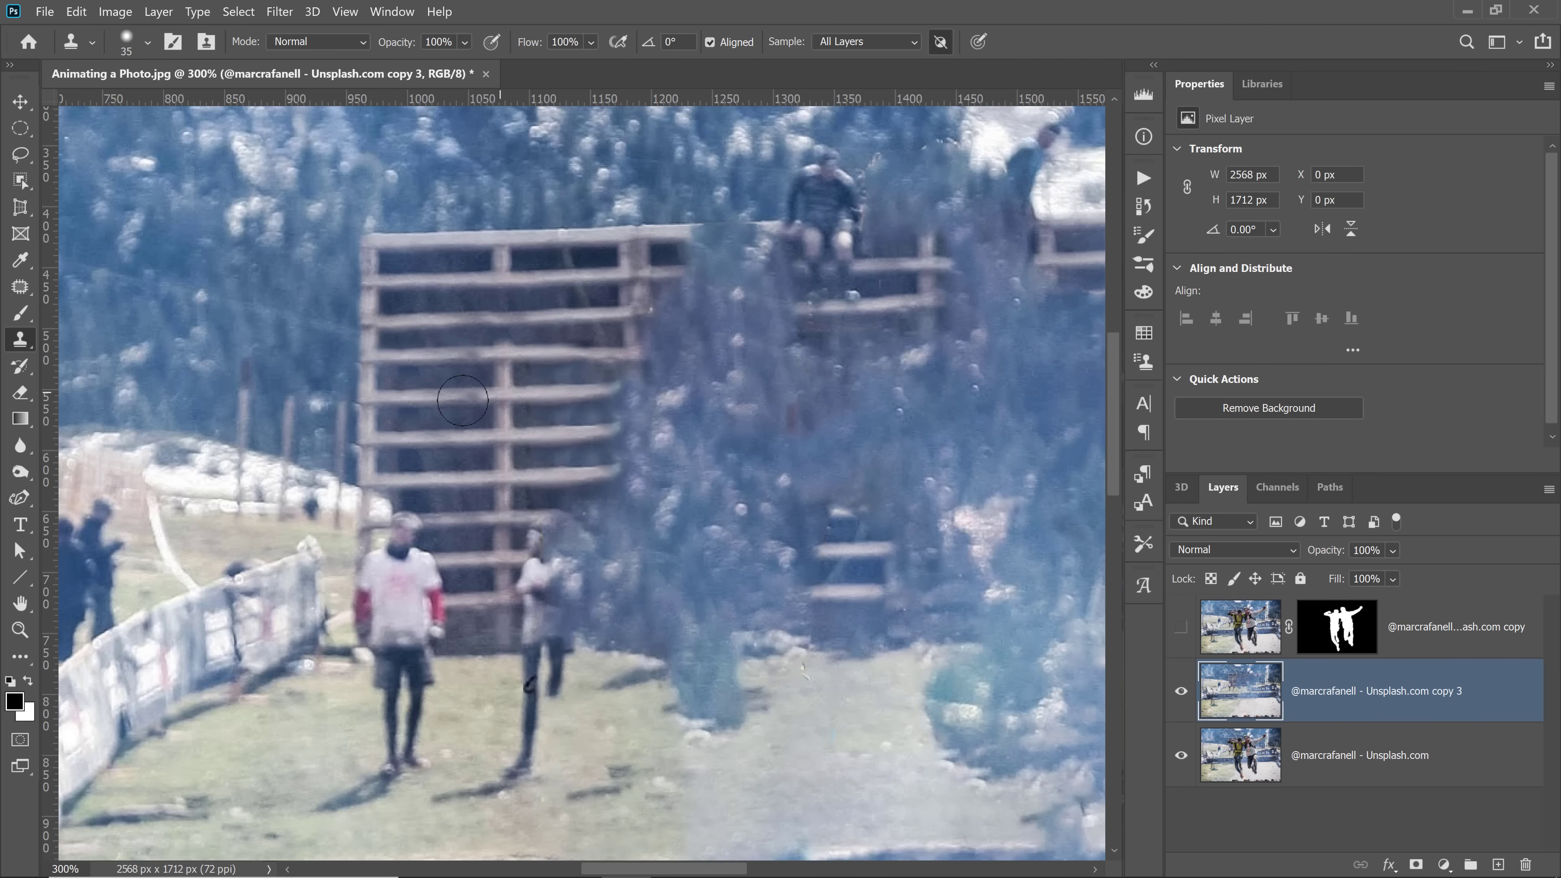
# Rebuild the wooden tower's missing lower slats and posts with the Clone Stamp, covering the upper body of the person in front of it.
pyautogui.moveTo(721, 511)
pyautogui.mouseDown()
pyautogui.moveTo(548, 464)
pyautogui.moveTo(557, 413)
pyautogui.mouseUp()
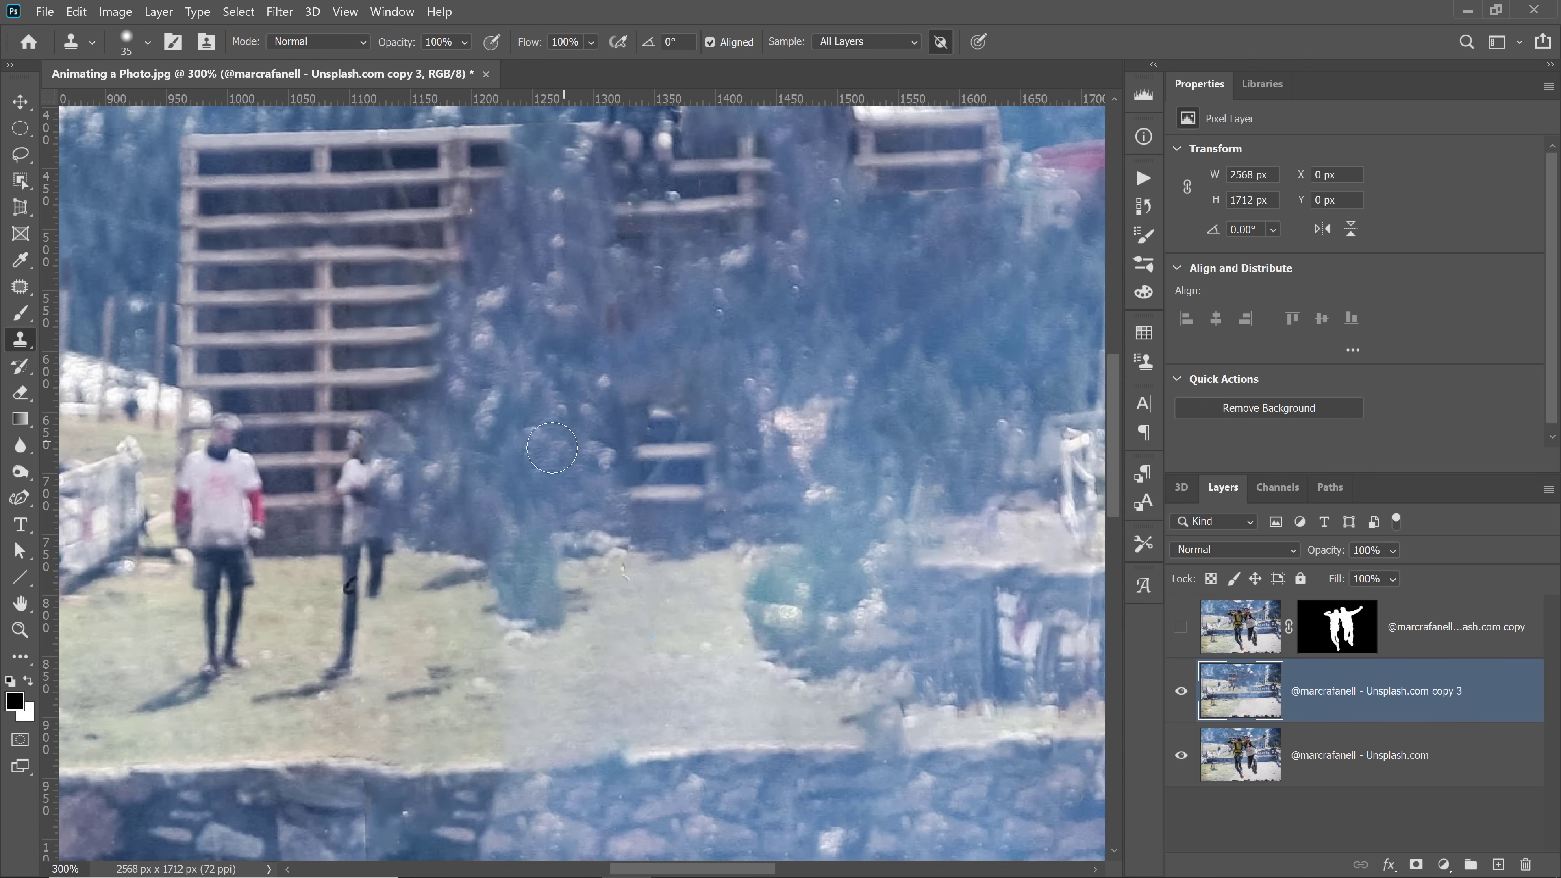
pyautogui.keyDown('alt'); pyautogui.click(333, 306); pyautogui.keyUp('alt')
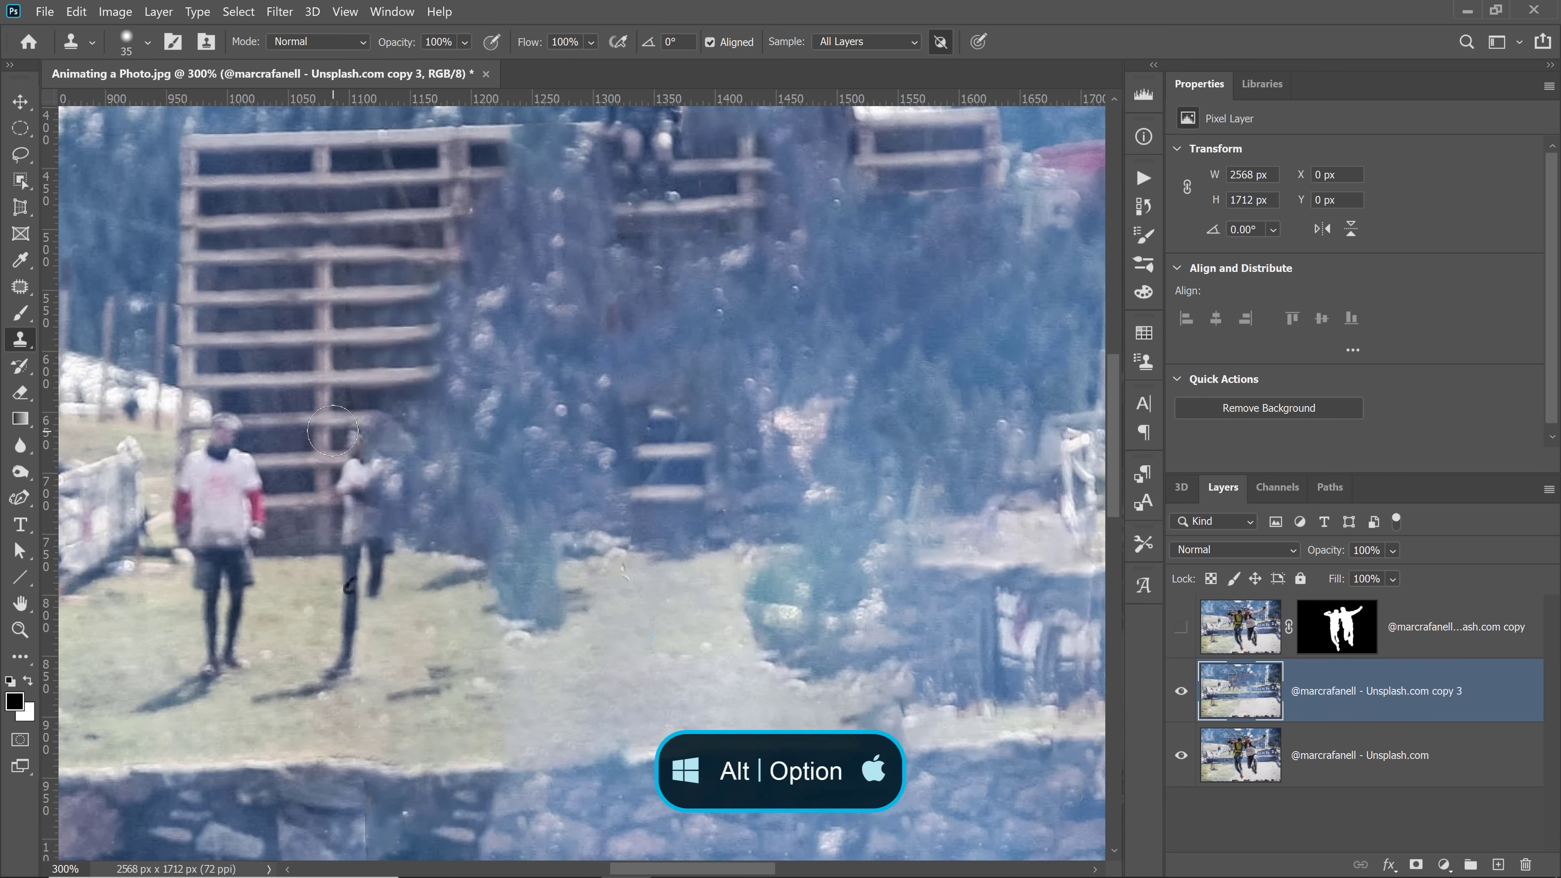
pyautogui.moveTo(332, 431)
pyautogui.mouseDown()
pyautogui.moveTo(376, 434)
pyautogui.moveTo(346, 481)
pyautogui.moveTo(360, 536)
pyautogui.moveTo(417, 525)
pyautogui.moveTo(371, 480)
pyautogui.moveTo(391, 478)
pyautogui.moveTo(389, 439)
pyautogui.moveTo(420, 411)
pyautogui.moveTo(451, 432)
pyautogui.moveTo(441, 327)
pyautogui.moveTo(445, 428)
pyautogui.moveTo(414, 505)
pyautogui.moveTo(445, 533)
pyautogui.mouseUp()
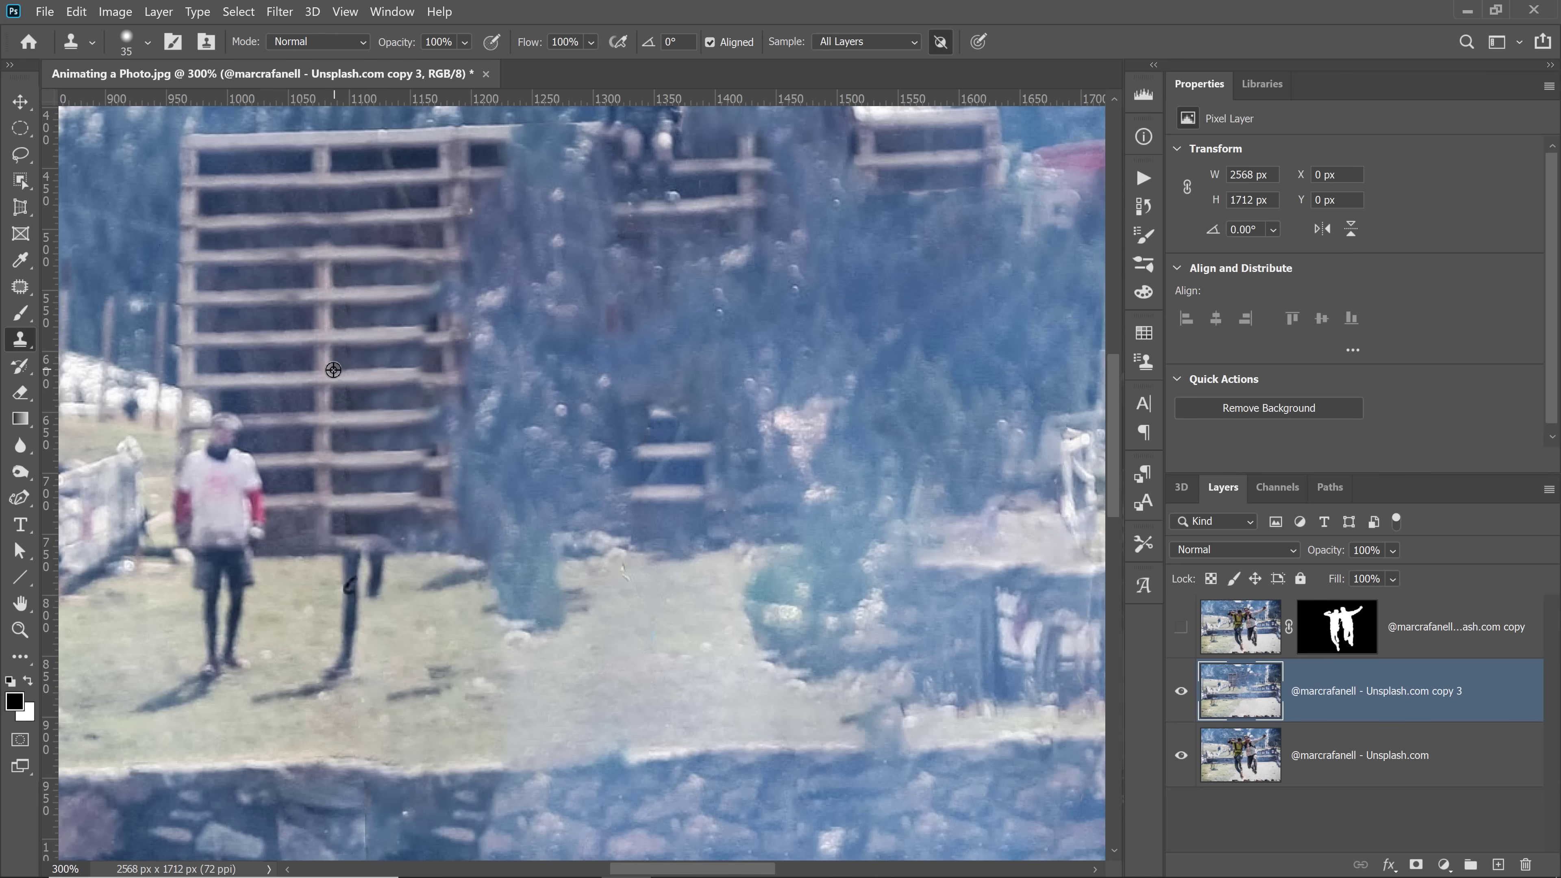
pyautogui.moveTo(442, 372)
pyautogui.mouseDown()
pyautogui.moveTo(429, 332)
pyautogui.moveTo(444, 253)
pyautogui.moveTo(403, 260)
pyautogui.moveTo(324, 236)
pyautogui.moveTo(323, 189)
pyautogui.mouseUp()
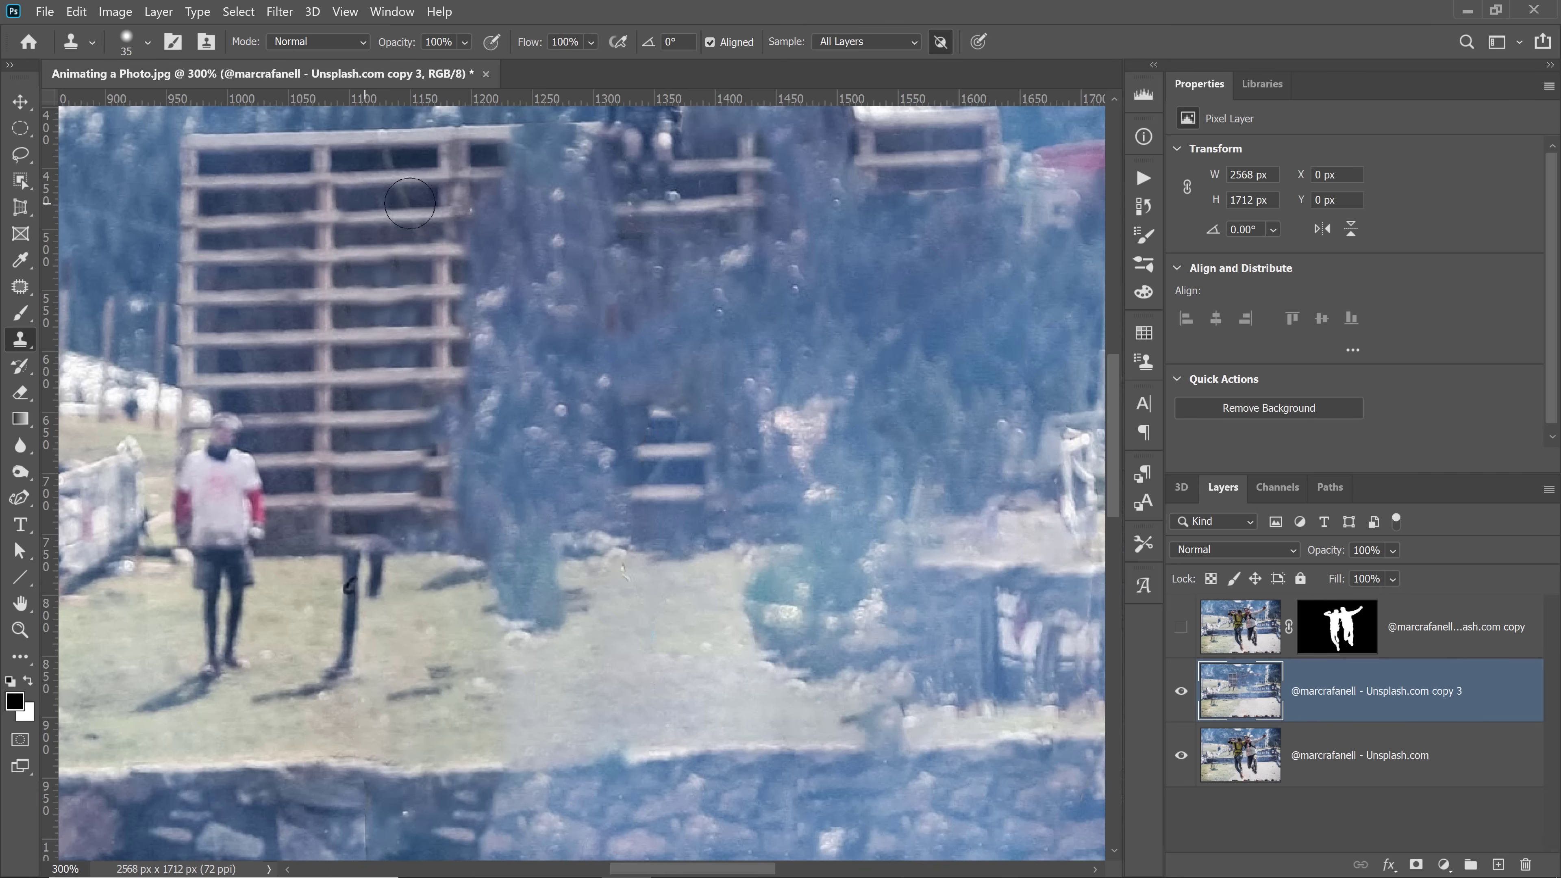
# Clone clean grass over the leftover legs and shadow below the tower, resampling nearby turf between strokes.
pyautogui.scroll(3, 429, 460)
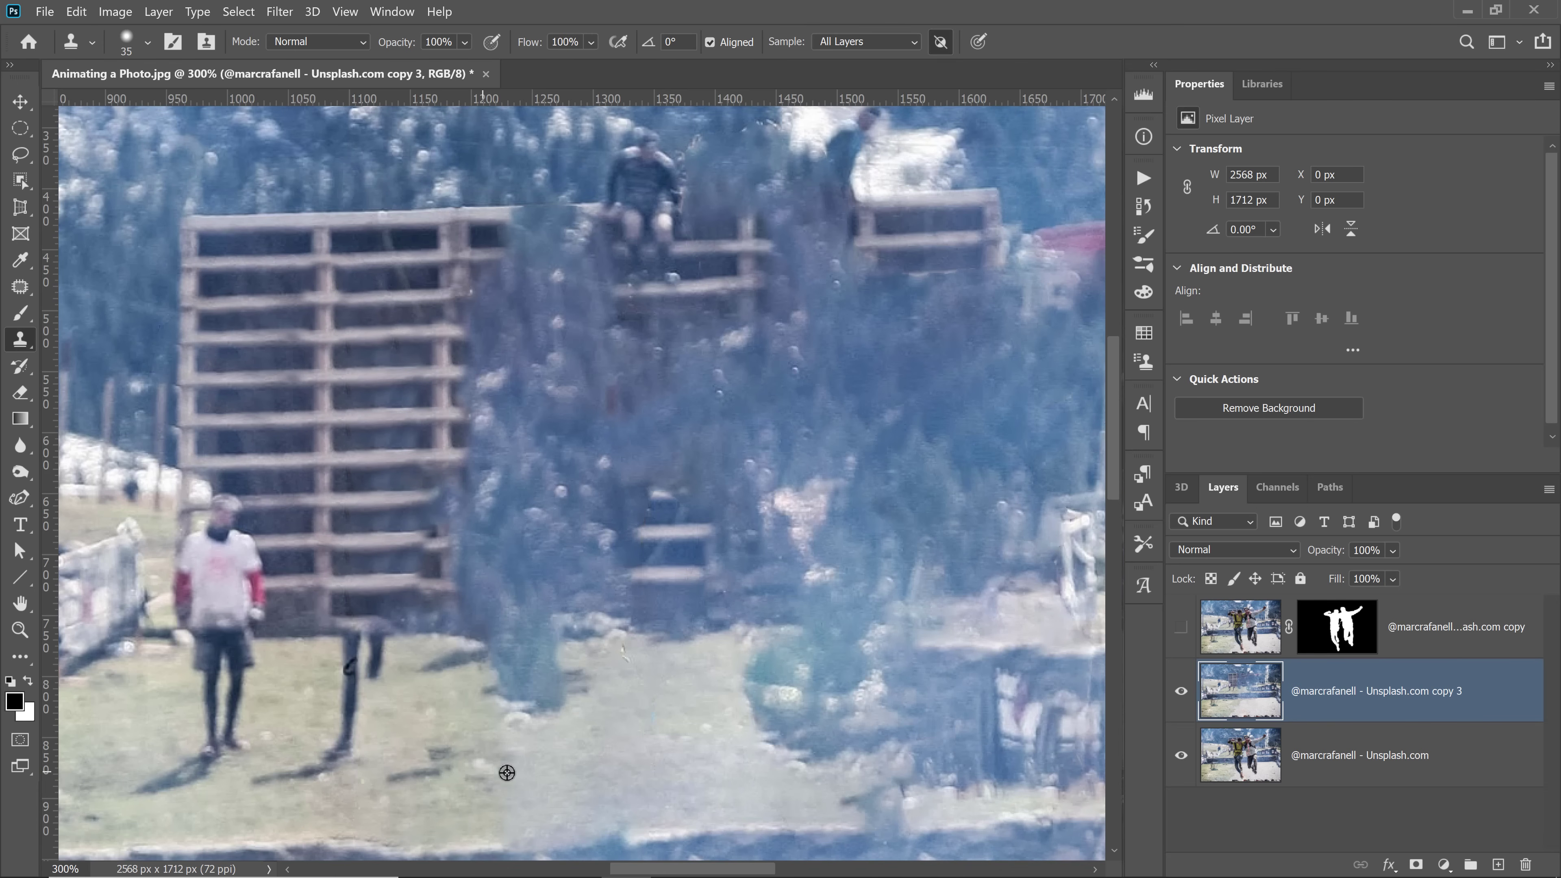
pyautogui.keyDown('alt'); pyautogui.click(506, 773); pyautogui.keyUp('alt')
pyautogui.moveTo(430, 767)
pyautogui.mouseDown()
pyautogui.moveTo(282, 779)
pyautogui.moveTo(322, 773)
pyautogui.moveTo(363, 664)
pyautogui.moveTo(370, 679)
pyautogui.moveTo(373, 658)
pyautogui.moveTo(342, 656)
pyautogui.moveTo(405, 651)
pyautogui.mouseUp()
pyautogui.keyDown('alt'); pyautogui.click(407, 750); pyautogui.keyUp('alt')
pyautogui.keyDown('alt'); pyautogui.click(428, 798); pyautogui.keyUp('alt')
pyautogui.keyDown('alt'); pyautogui.click(457, 786); pyautogui.keyUp('alt')
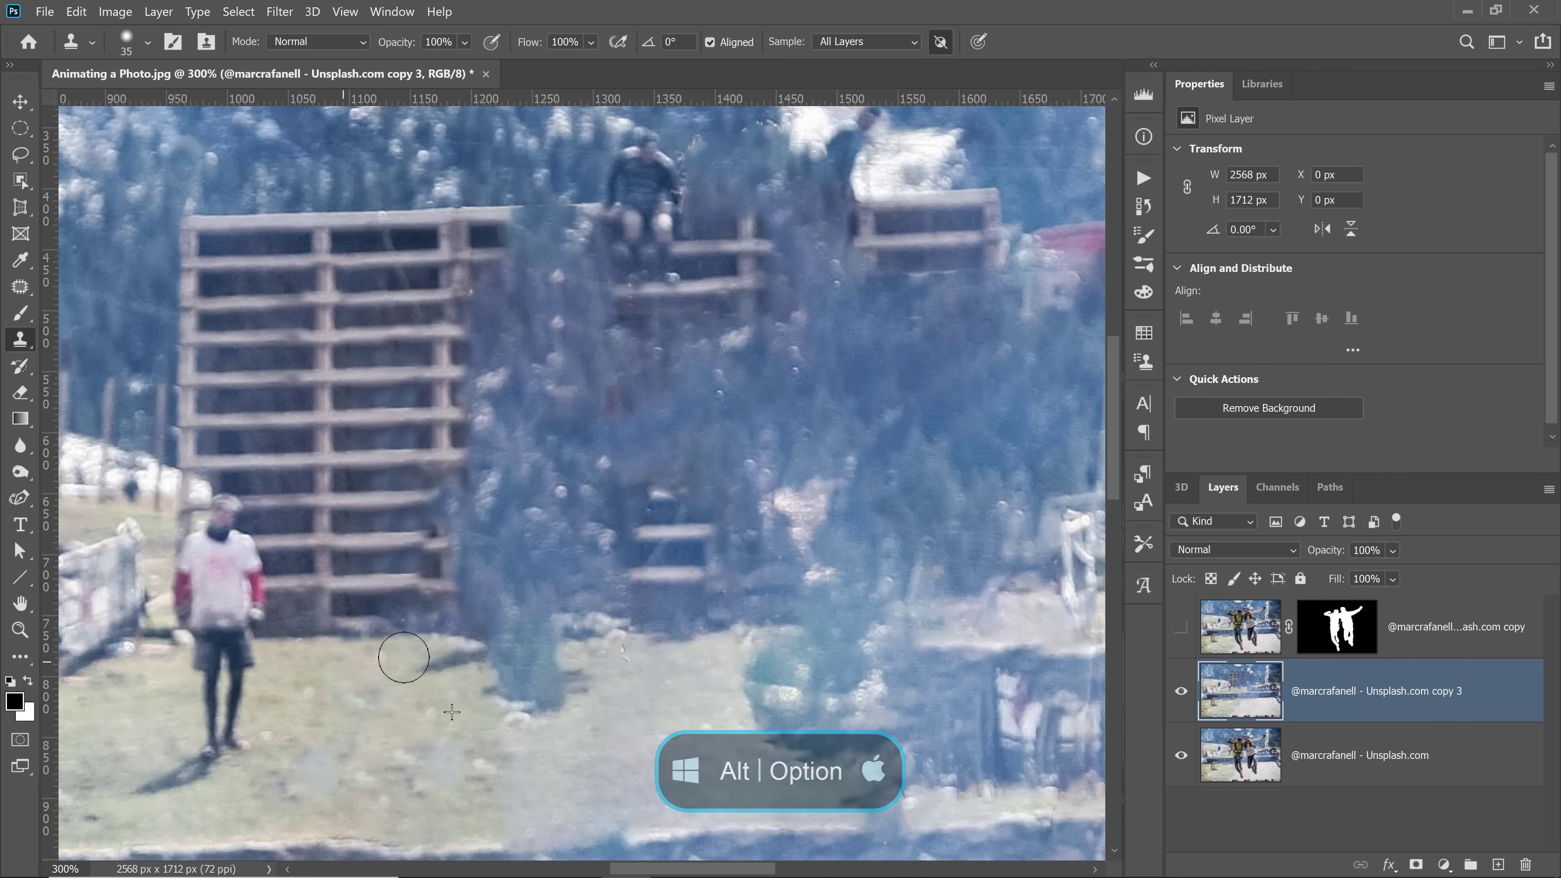
pyautogui.keyDown('alt'); pyautogui.click(582, 785); pyautogui.keyUp('alt')
pyautogui.keyDown('alt'); pyautogui.click(601, 769); pyautogui.keyUp('alt')
pyautogui.moveTo(410, 773); pyautogui.dragTo(303, 774)
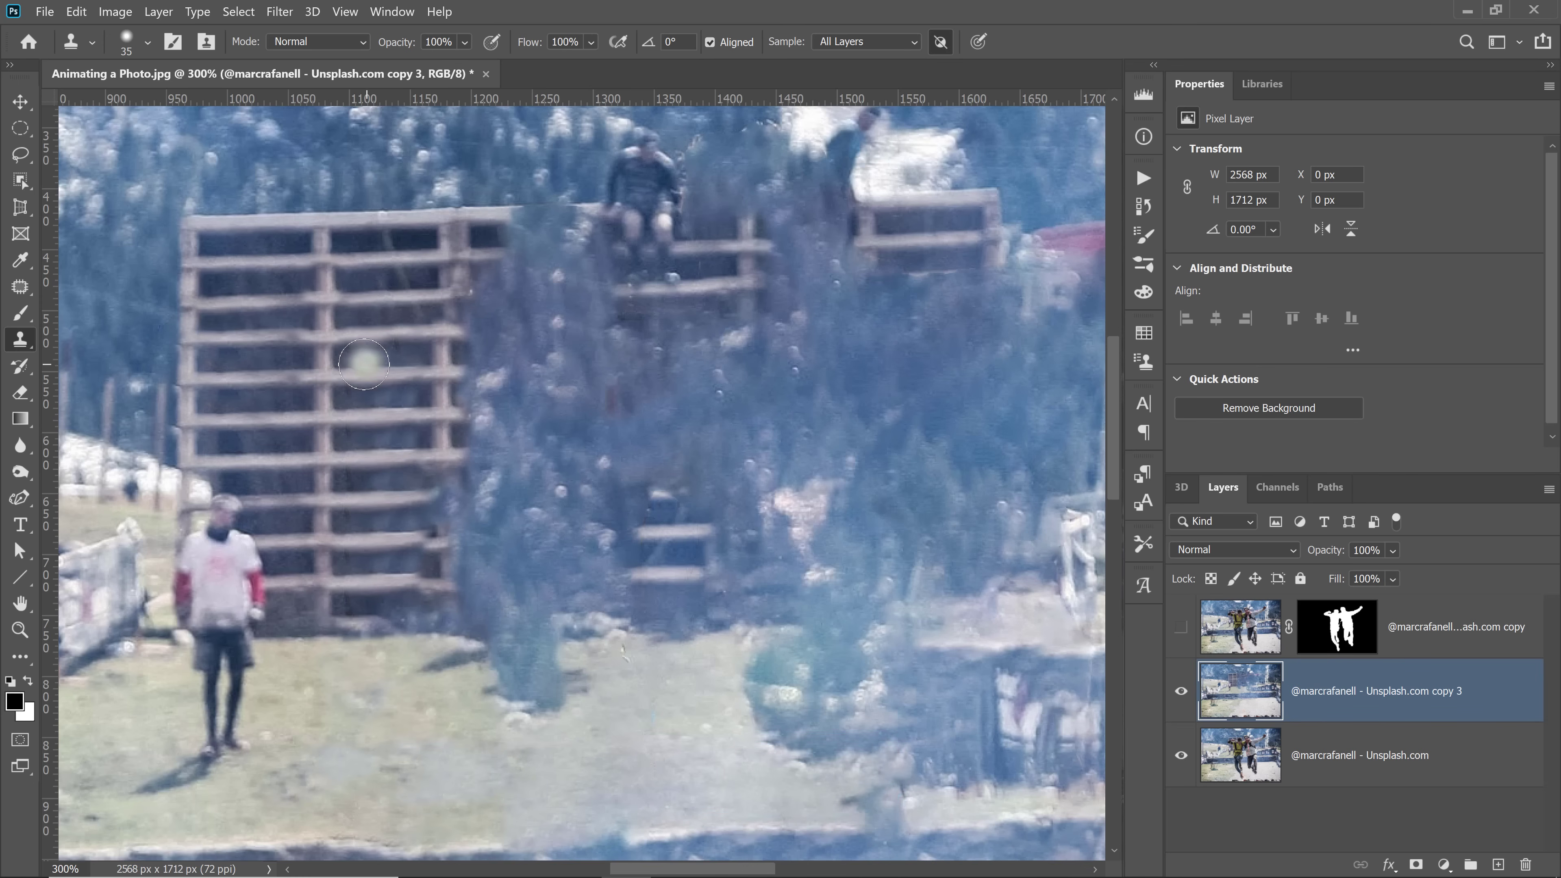
# Copy a rectangular section of the rebuilt tower, about 204 by 368 px, to a new layer and place it to the tower's right.
pyautogui.moveTo(20, 127); pyautogui.dragTo(92, 129)
pyautogui.moveTo(170, 197); pyautogui.dragTo(418, 645)
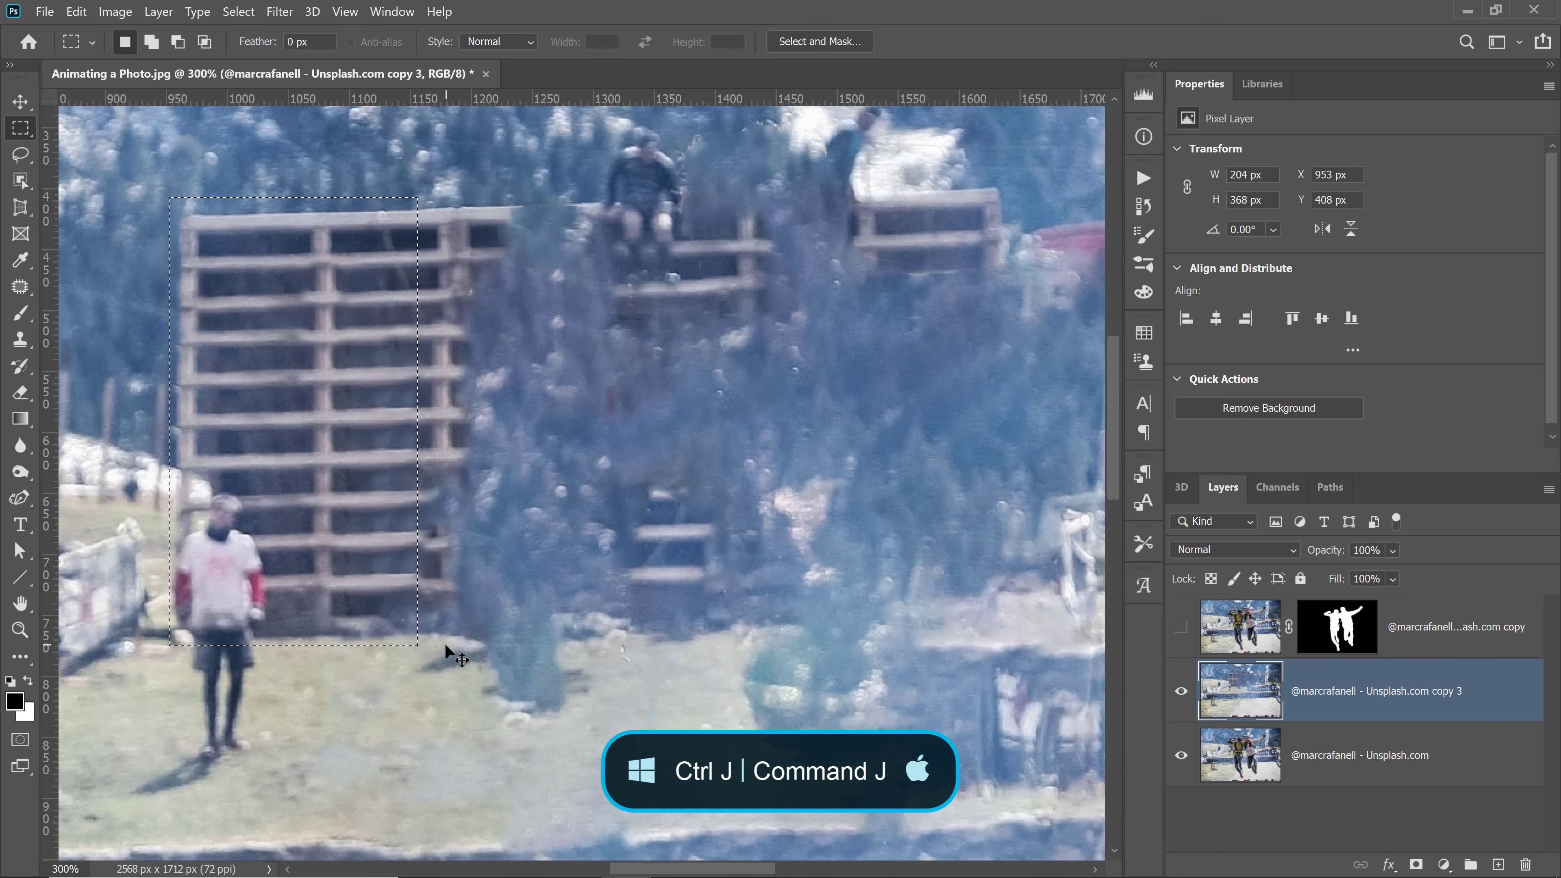
pyautogui.hotkey('ctrl', 'j')
pyautogui.press('v')
pyautogui.moveTo(387, 424); pyautogui.dragTo(673, 424)
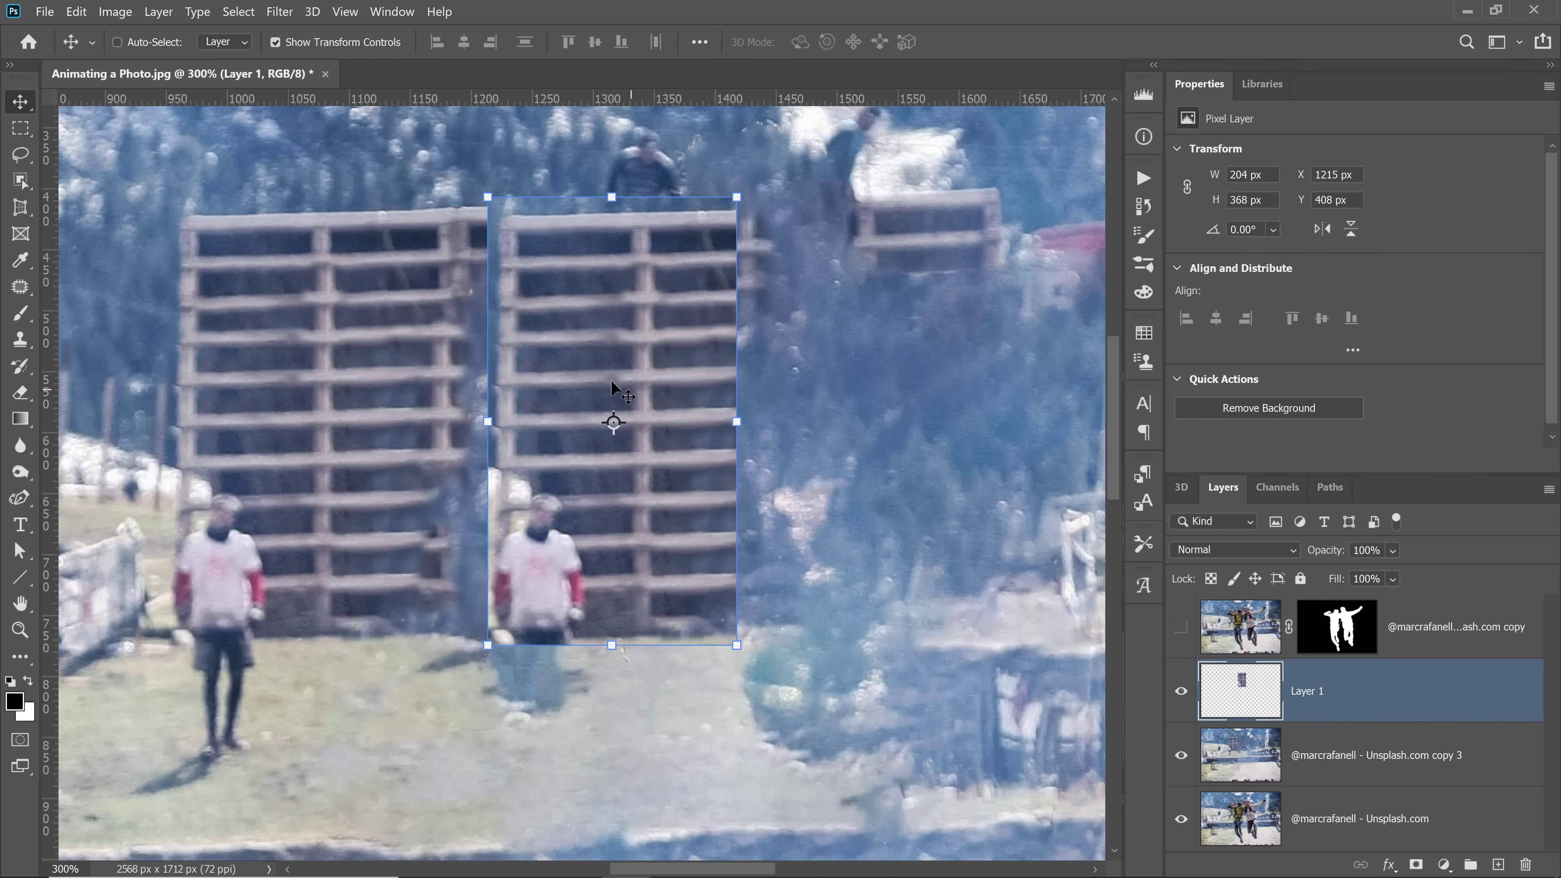
# Flip the copied tower section horizontally and reposition it beside the original tower.
pyautogui.hotkey('ctrl', 't')
pyautogui.rightClick(599, 305)
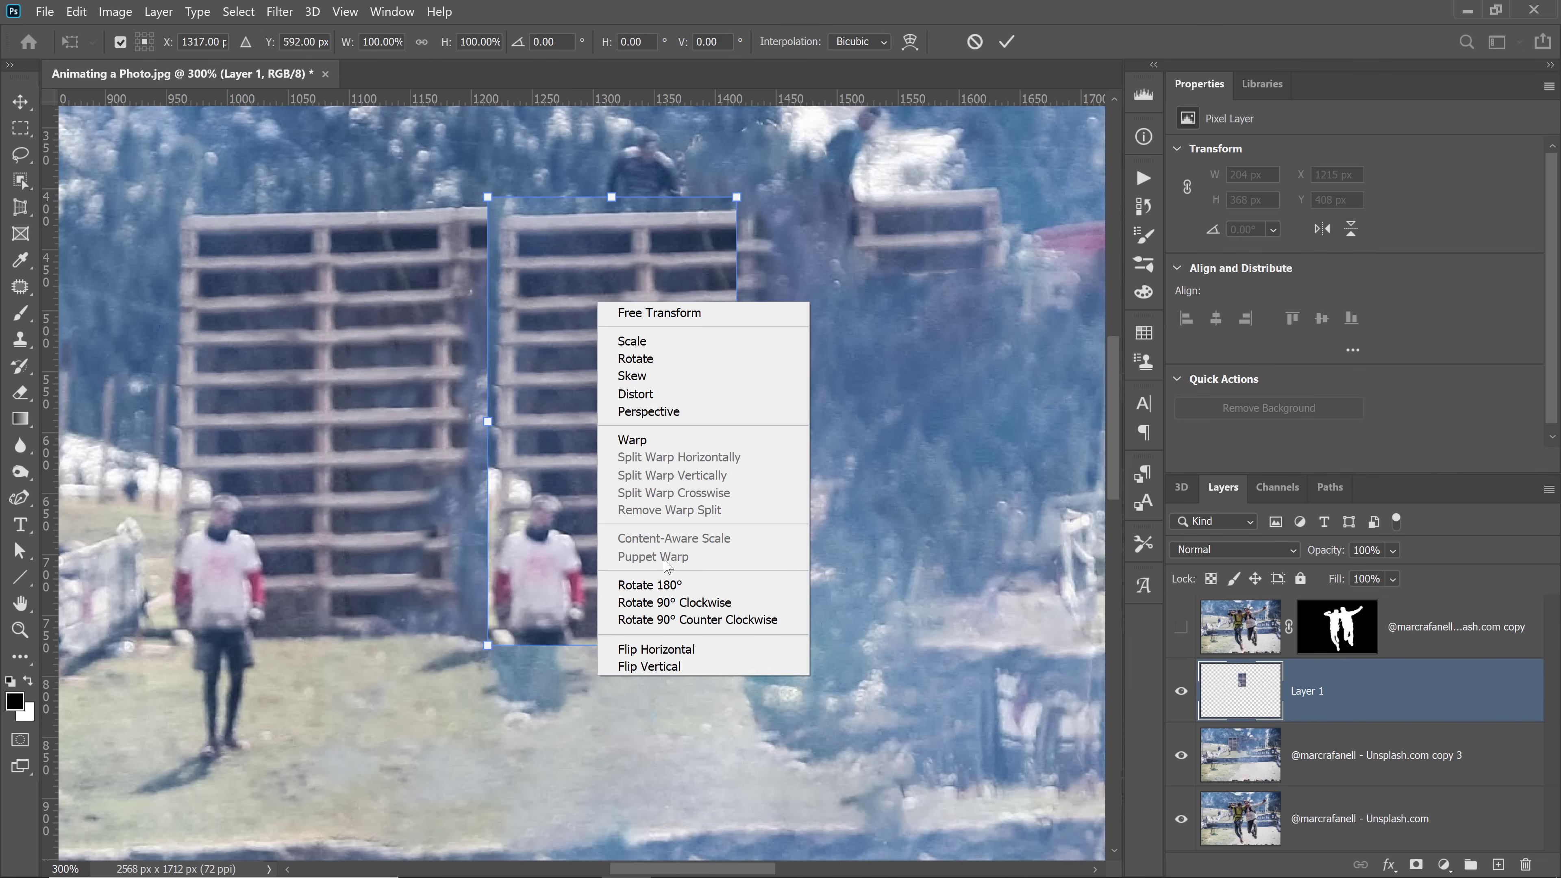
pyautogui.click(658, 649)
pyautogui.moveTo(679, 462); pyautogui.dragTo(709, 457)
# Distort the flipped tower section so its slats follow the original tower's perspective, nudge it into alignment, and commit the transform.
pyautogui.rightClick(669, 328)
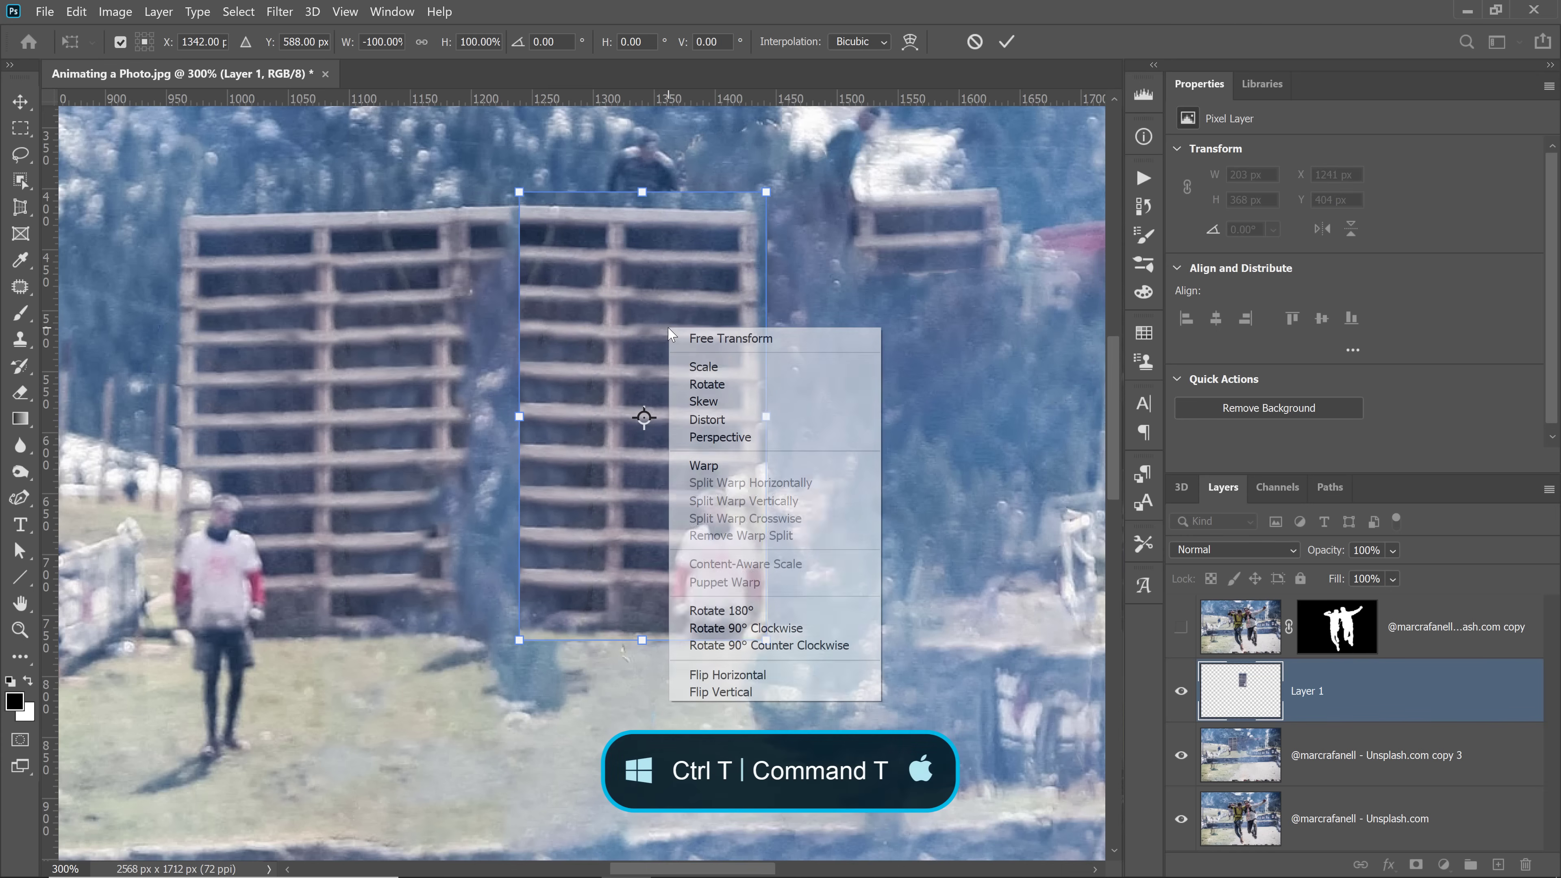
pyautogui.click(739, 420)
pyautogui.moveTo(766, 416); pyautogui.dragTo(765, 402)
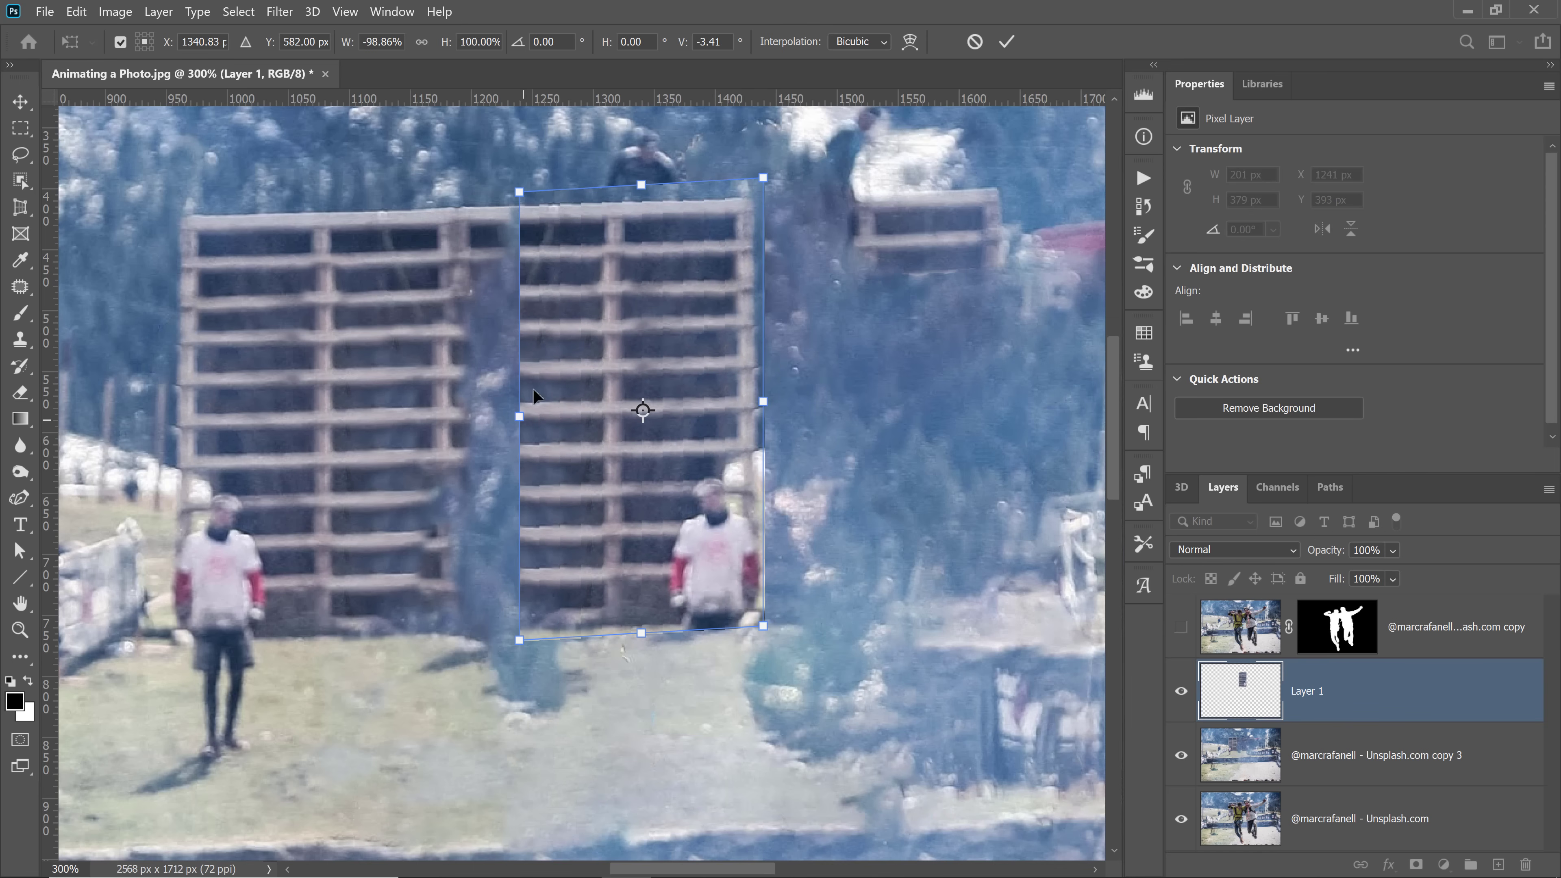
pyautogui.moveTo(607, 388)
pyautogui.mouseDown()
pyautogui.moveTo(590, 385)
pyautogui.moveTo(617, 398)
pyautogui.mouseUp()
pyautogui.moveTo(768, 177); pyautogui.dragTo(770, 183)
pyautogui.press('Return')
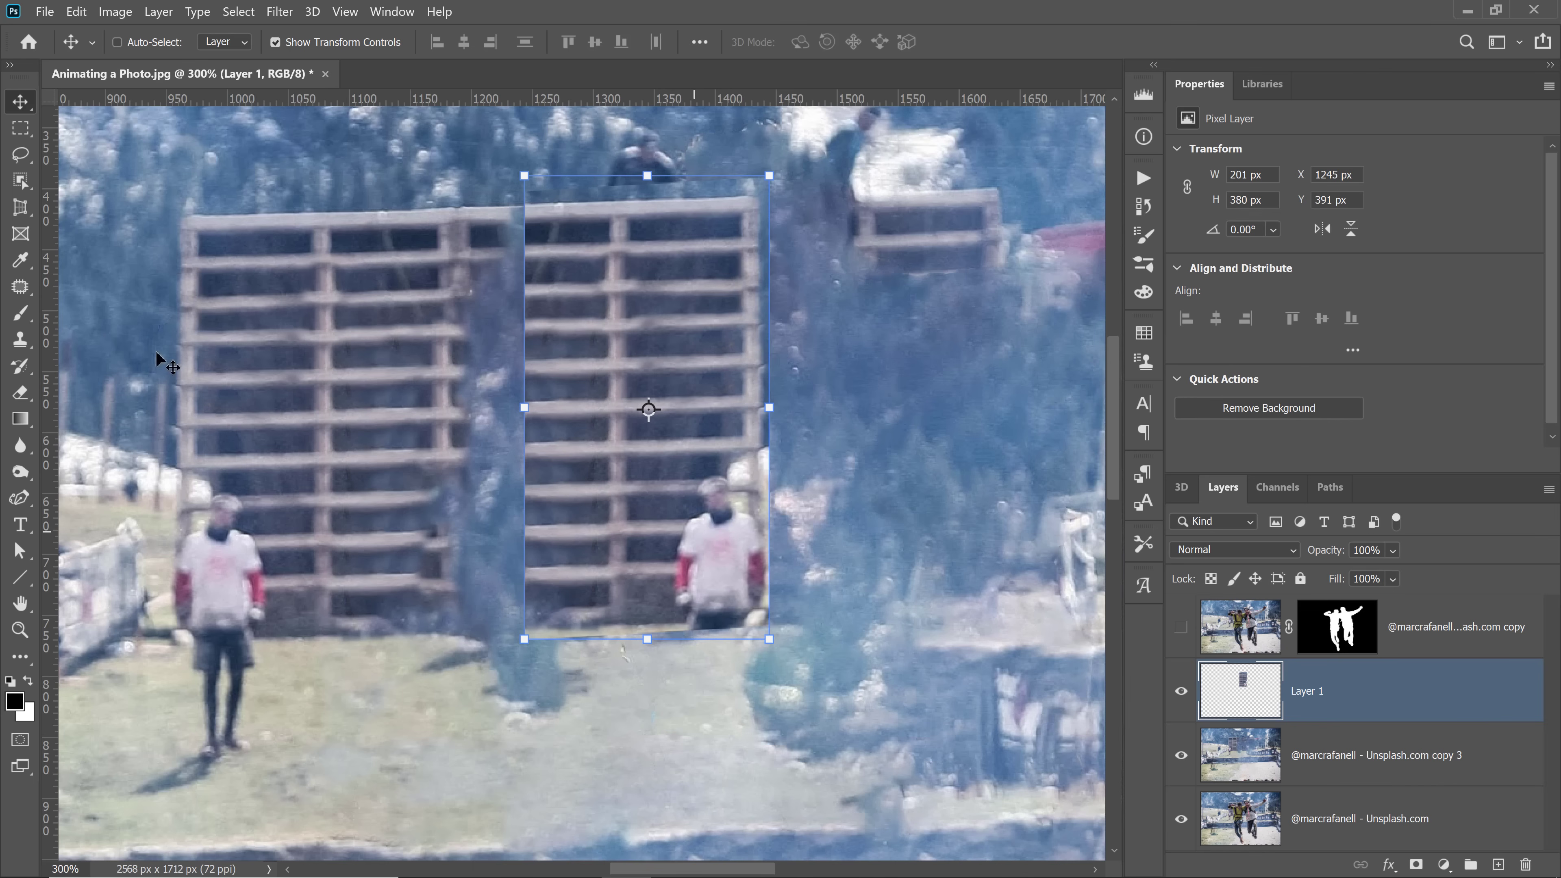
# Clone tower slats over the duplicated spectator at the lower corner of the flipped section.
pyautogui.click(20, 339)
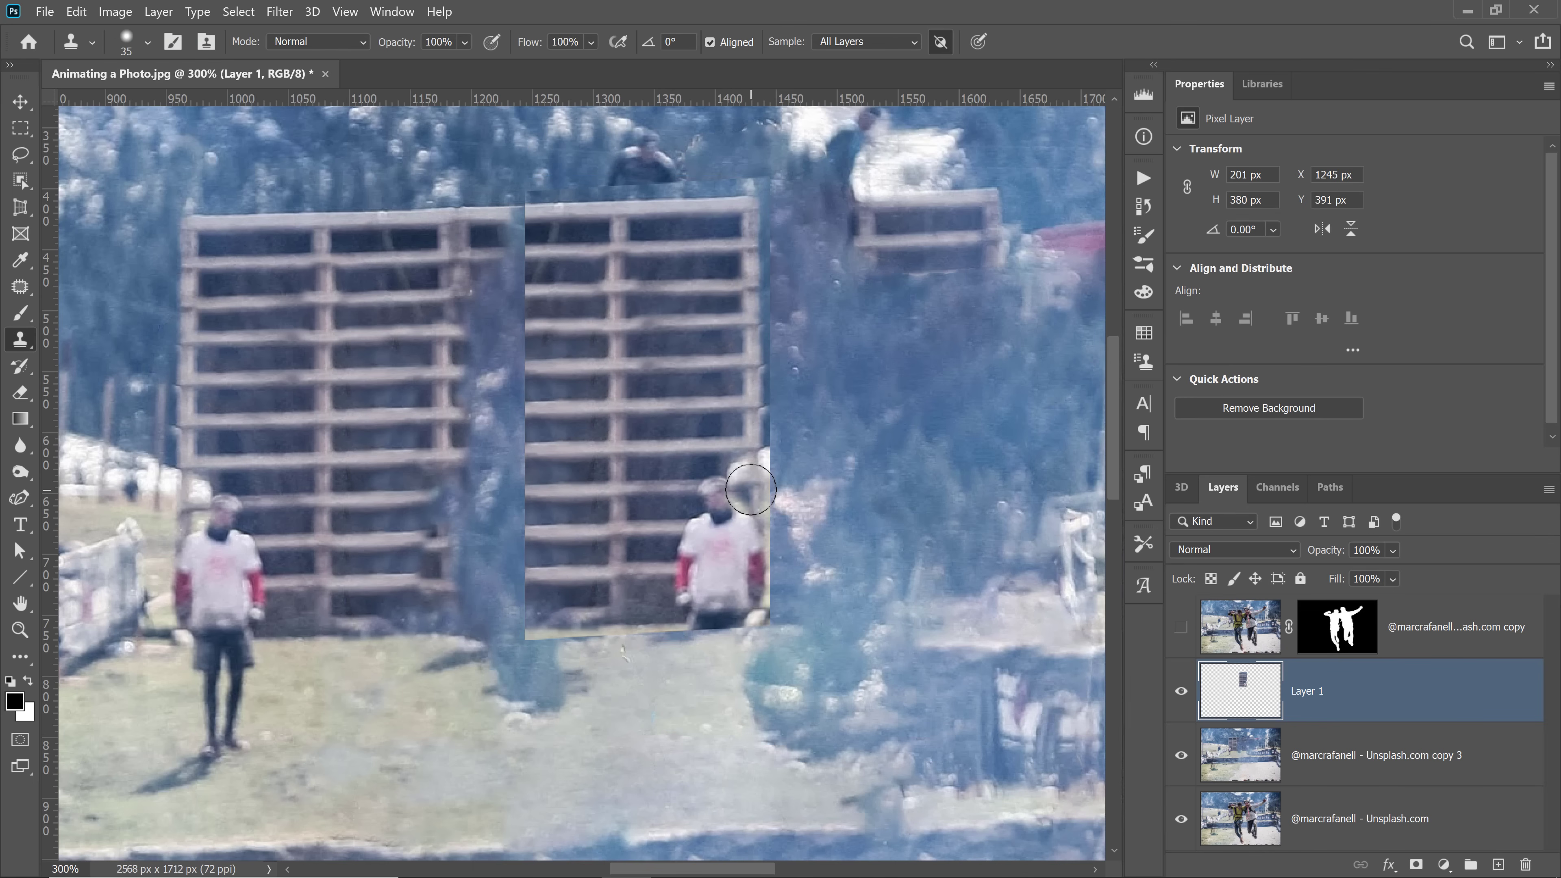
pyautogui.keyDown('alt'); pyautogui.click(739, 292); pyautogui.keyUp('alt')
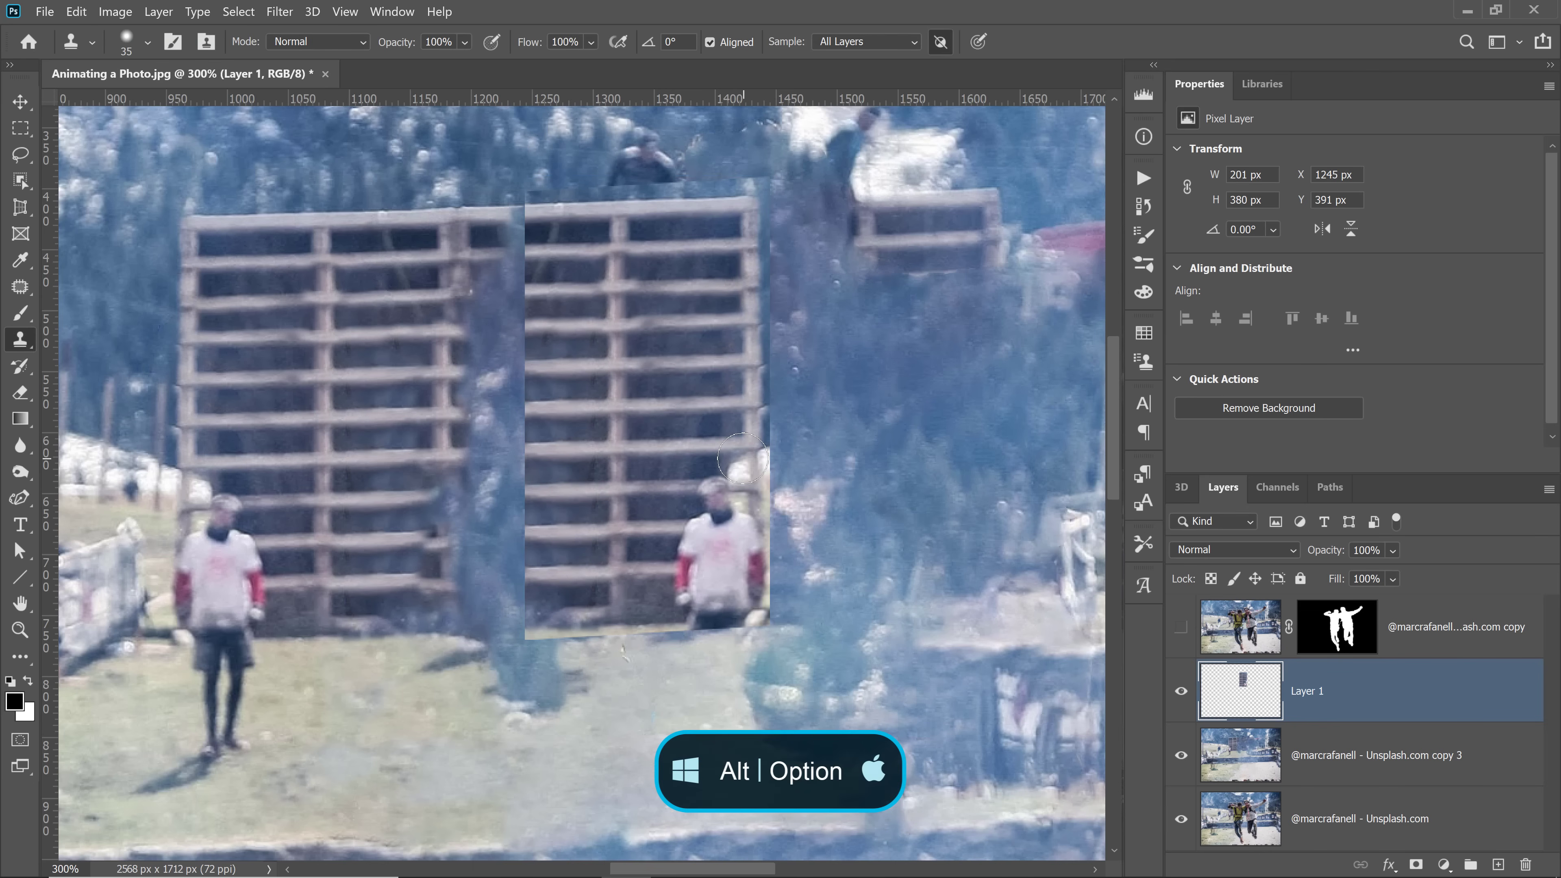
pyautogui.click(745, 454)
pyautogui.moveTo(745, 453)
pyautogui.mouseDown()
pyautogui.moveTo(716, 481)
pyautogui.moveTo(738, 523)
pyautogui.moveTo(708, 492)
pyautogui.moveTo(670, 493)
pyautogui.moveTo(734, 523)
pyautogui.moveTo(689, 547)
pyautogui.moveTo(723, 555)
pyautogui.moveTo(687, 569)
pyautogui.moveTo(699, 595)
pyautogui.moveTo(731, 591)
pyautogui.moveTo(725, 604)
pyautogui.moveTo(658, 595)
pyautogui.moveTo(690, 546)
pyautogui.mouseUp()
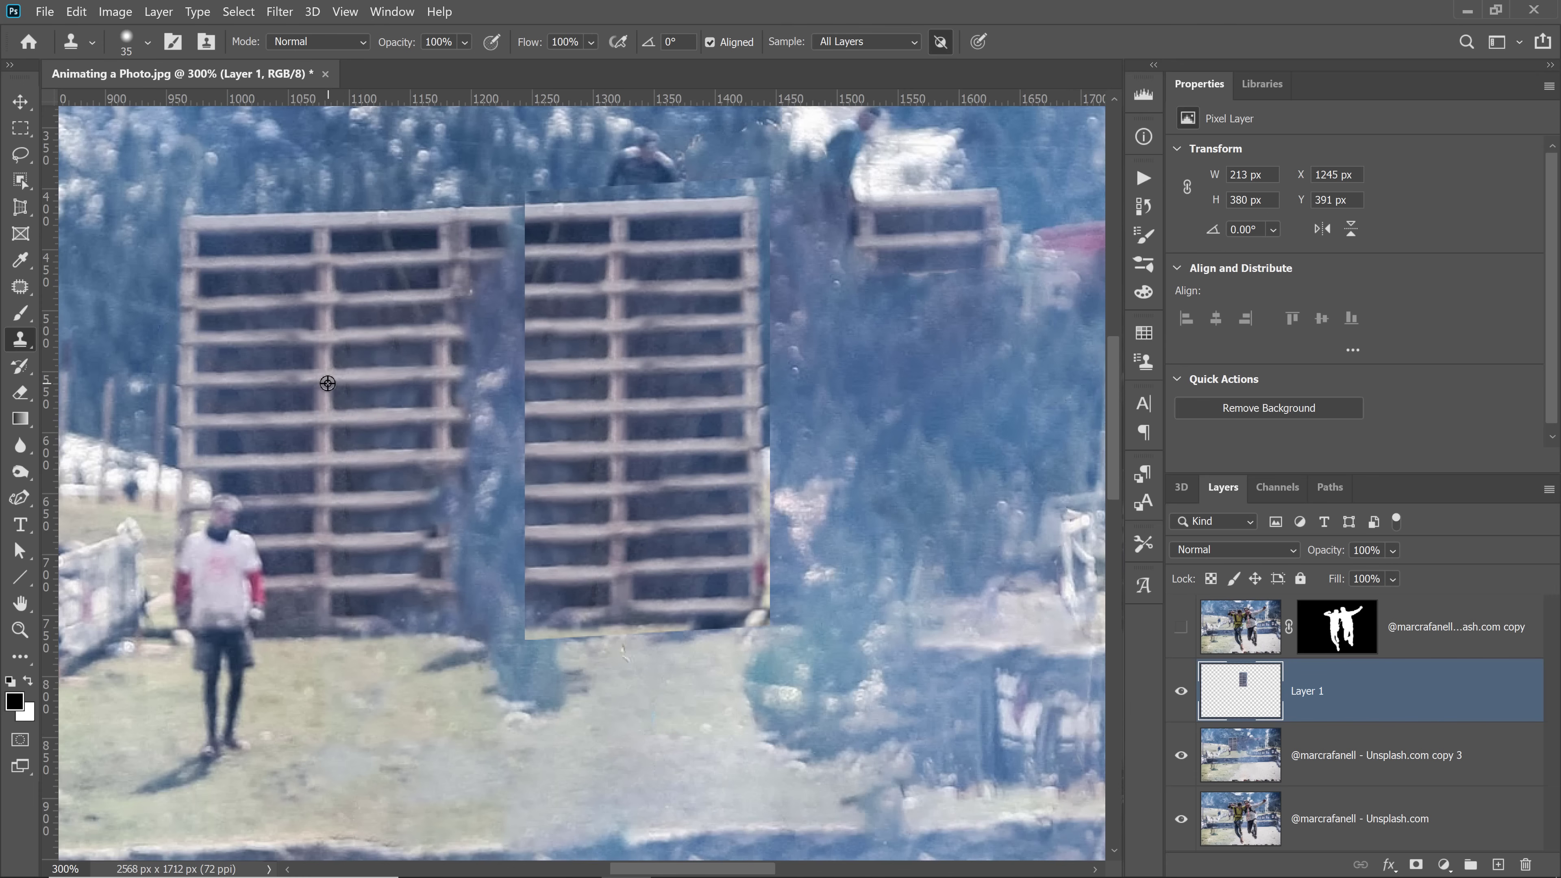
# Clone slats across the gap between the tower sections, then blend grass along the base and trees along the outer edge.
pyautogui.moveTo(445, 378)
pyautogui.mouseDown()
pyautogui.moveTo(514, 379)
pyautogui.moveTo(520, 230)
pyautogui.moveTo(479, 410)
pyautogui.moveTo(508, 474)
pyautogui.moveTo(524, 446)
pyautogui.moveTo(447, 533)
pyautogui.moveTo(489, 555)
pyautogui.moveTo(525, 514)
pyautogui.moveTo(492, 510)
pyautogui.moveTo(528, 581)
pyautogui.moveTo(482, 588)
pyautogui.moveTo(510, 609)
pyautogui.mouseUp()
pyautogui.moveTo(560, 690)
pyautogui.mouseDown()
pyautogui.moveTo(442, 663)
pyautogui.moveTo(440, 697)
pyautogui.moveTo(486, 656)
pyautogui.moveTo(474, 697)
pyautogui.moveTo(540, 715)
pyautogui.moveTo(738, 654)
pyautogui.mouseUp()
pyautogui.moveTo(803, 591)
pyautogui.mouseDown()
pyautogui.moveTo(796, 606)
pyautogui.moveTo(780, 359)
pyautogui.mouseUp()
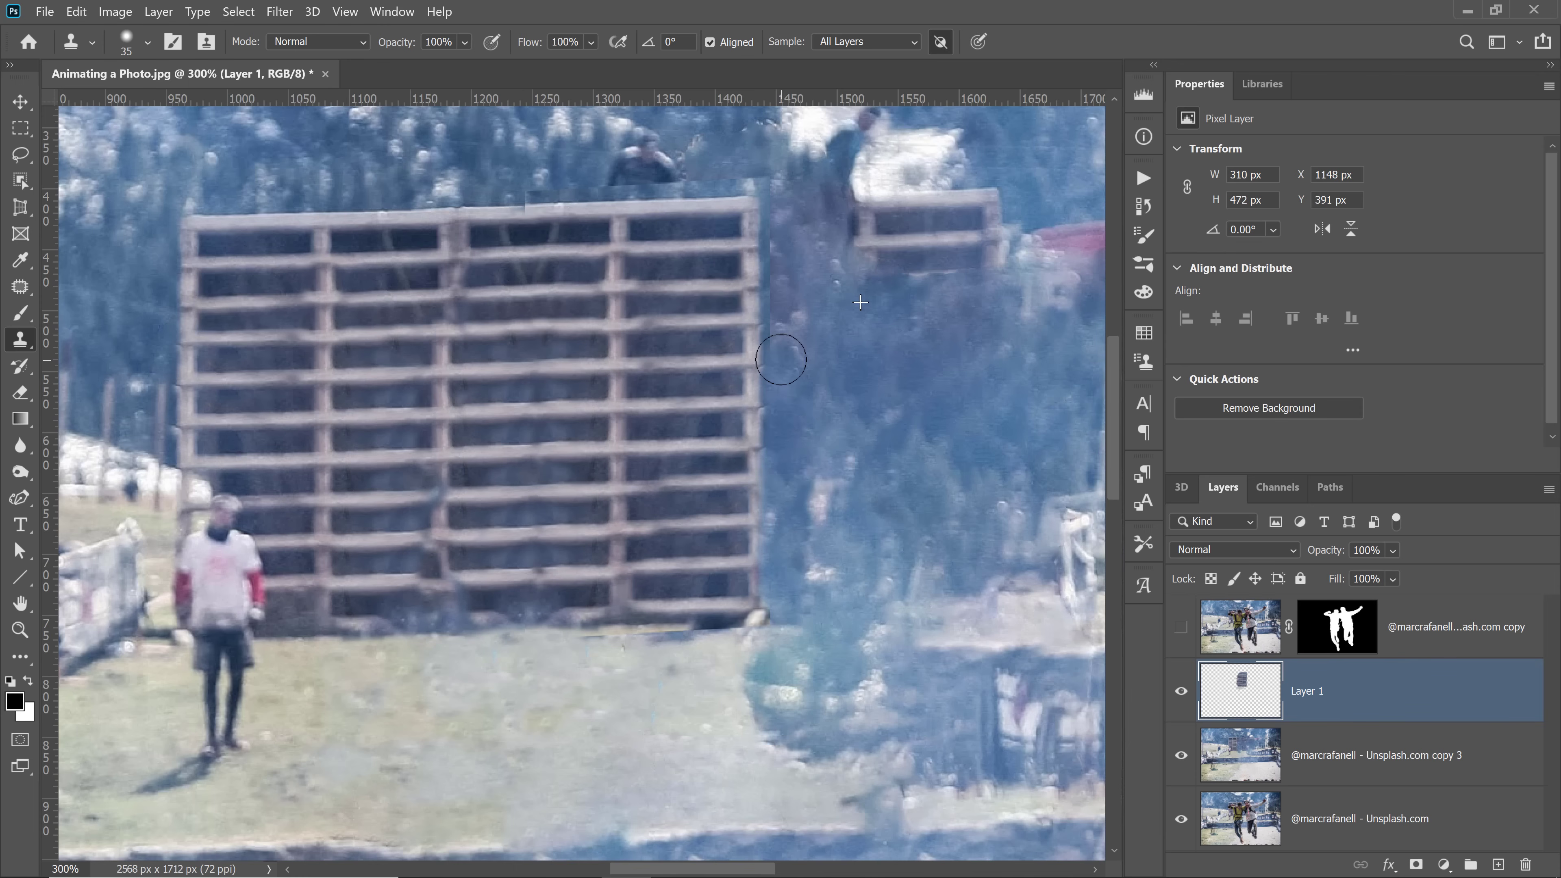
pyautogui.click(776, 409)
pyautogui.moveTo(830, 438)
pyautogui.mouseDown()
pyautogui.moveTo(786, 361)
pyautogui.moveTo(774, 179)
pyautogui.mouseUp()
# Clone forest texture above the tower to hide the hard upper edge of the copied section, undoing the misaligned stroke.
pyautogui.scroll(5, 791, 250)
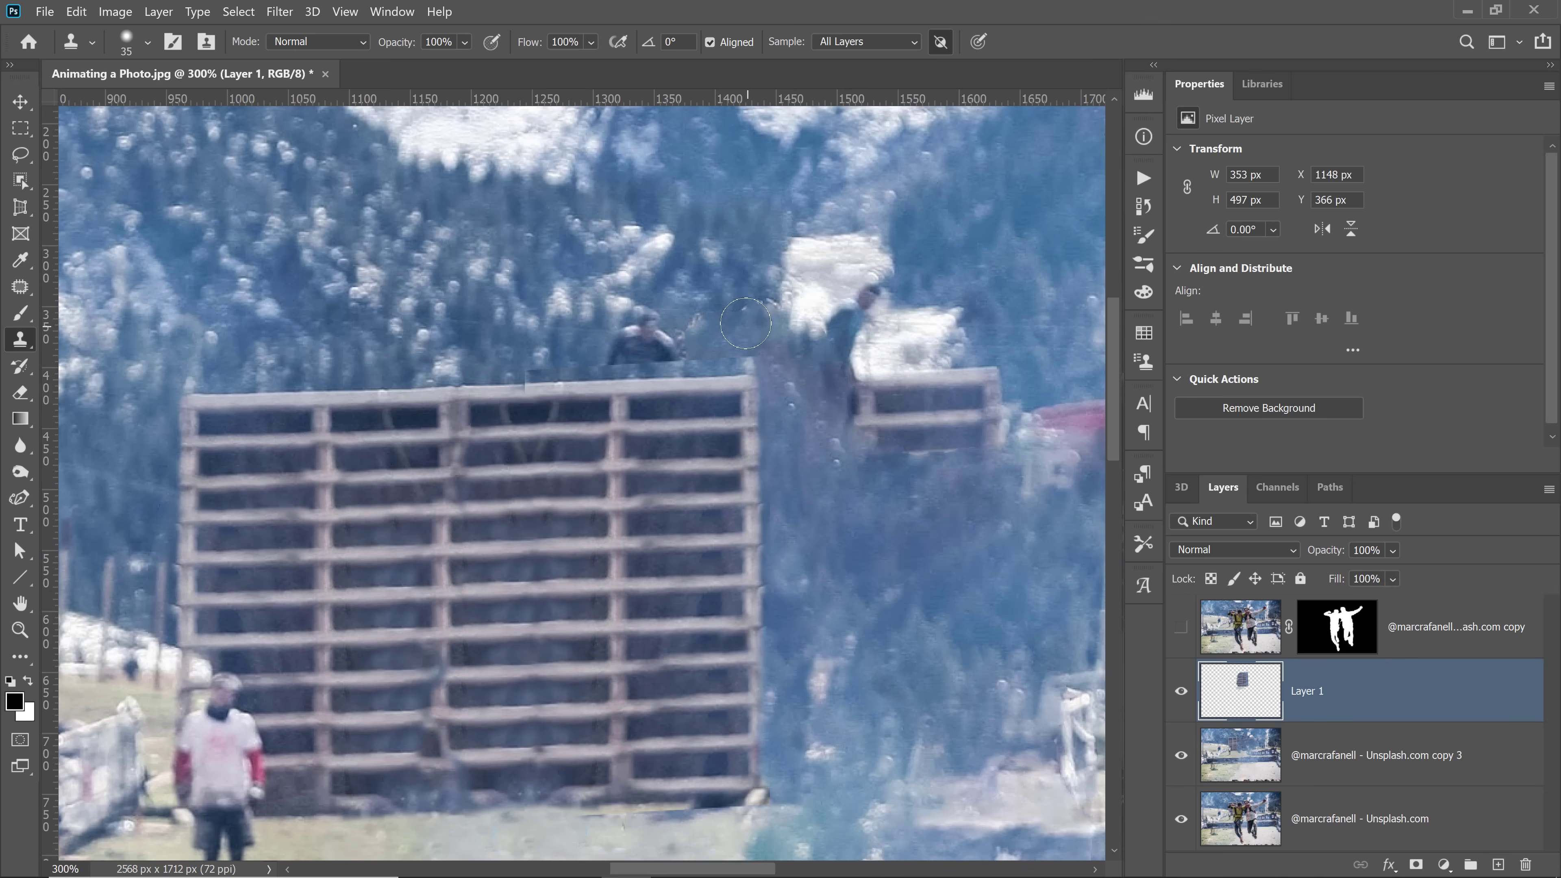
pyautogui.keyDown('alt'); pyautogui.click(745, 327); pyautogui.keyUp('alt')
pyautogui.moveTo(741, 348)
pyautogui.mouseDown()
pyautogui.moveTo(719, 345)
pyautogui.moveTo(751, 353)
pyautogui.mouseUp()
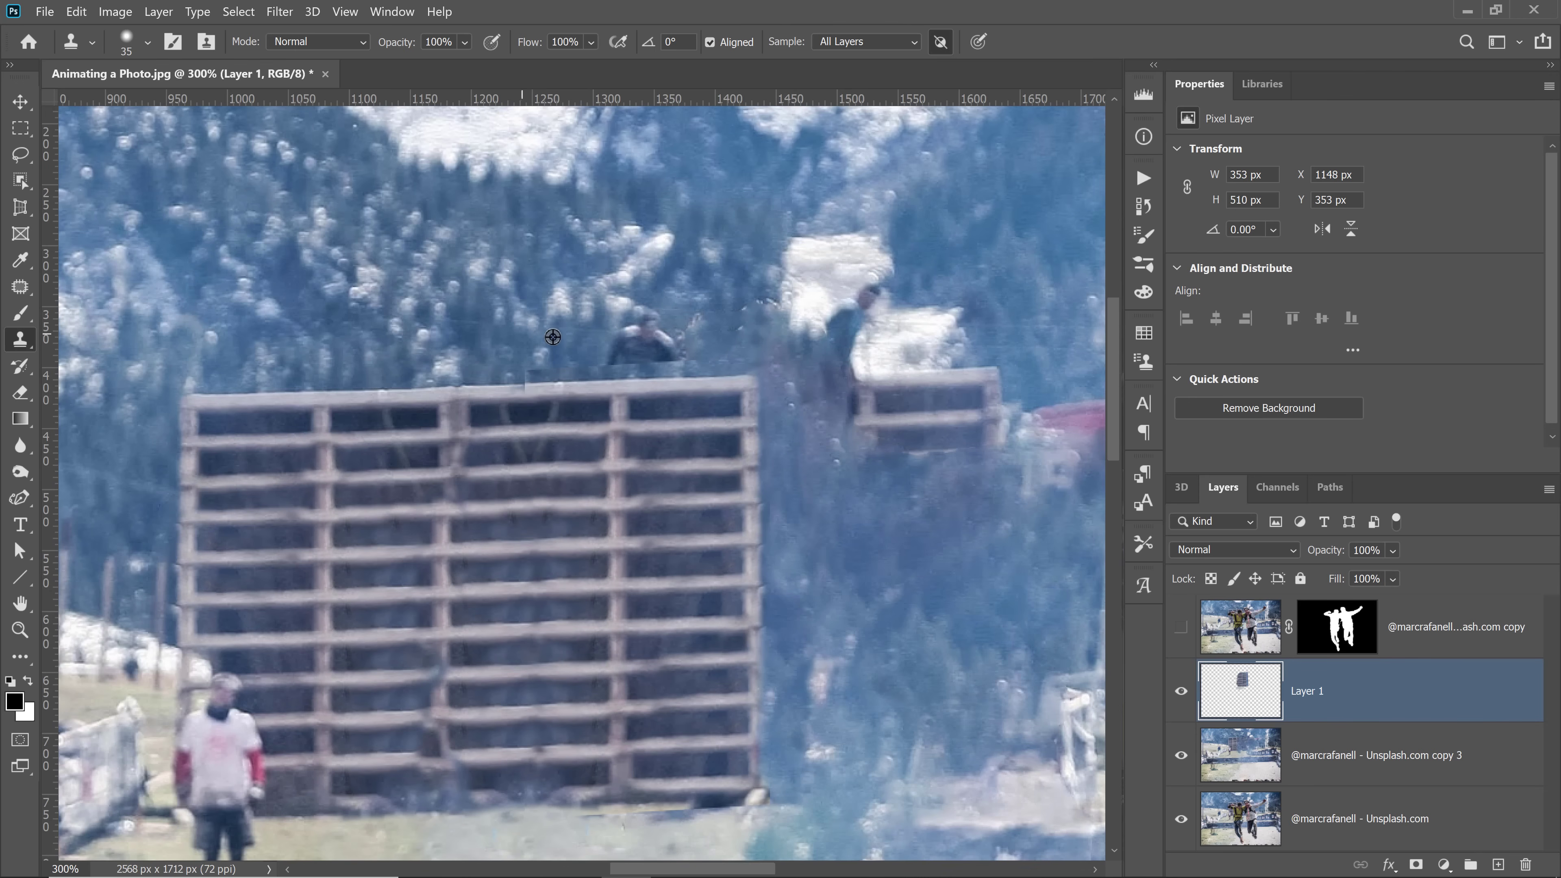
pyautogui.keyDown('alt'); pyautogui.click(562, 324); pyautogui.keyUp('alt')
pyautogui.moveTo(539, 339)
pyautogui.mouseDown()
pyautogui.moveTo(566, 348)
pyautogui.moveTo(544, 346)
pyautogui.mouseUp()
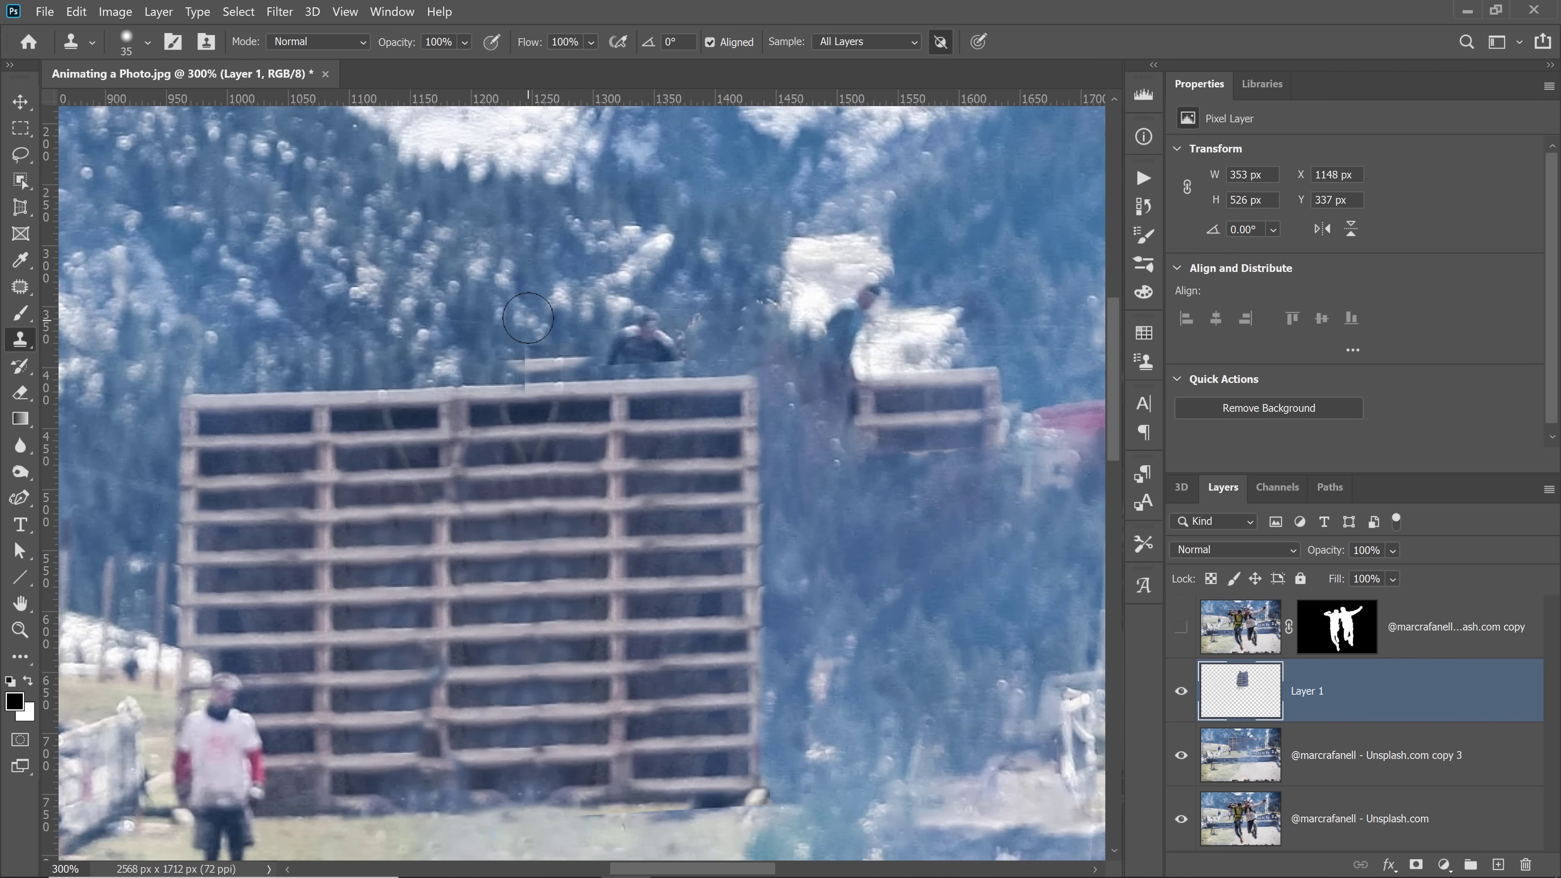
pyautogui.hotkey('ctrl', 'z')
pyautogui.keyDown('alt'); pyautogui.click(488, 349); pyautogui.keyUp('alt')
pyautogui.moveTo(525, 363); pyautogui.dragTo(582, 356)
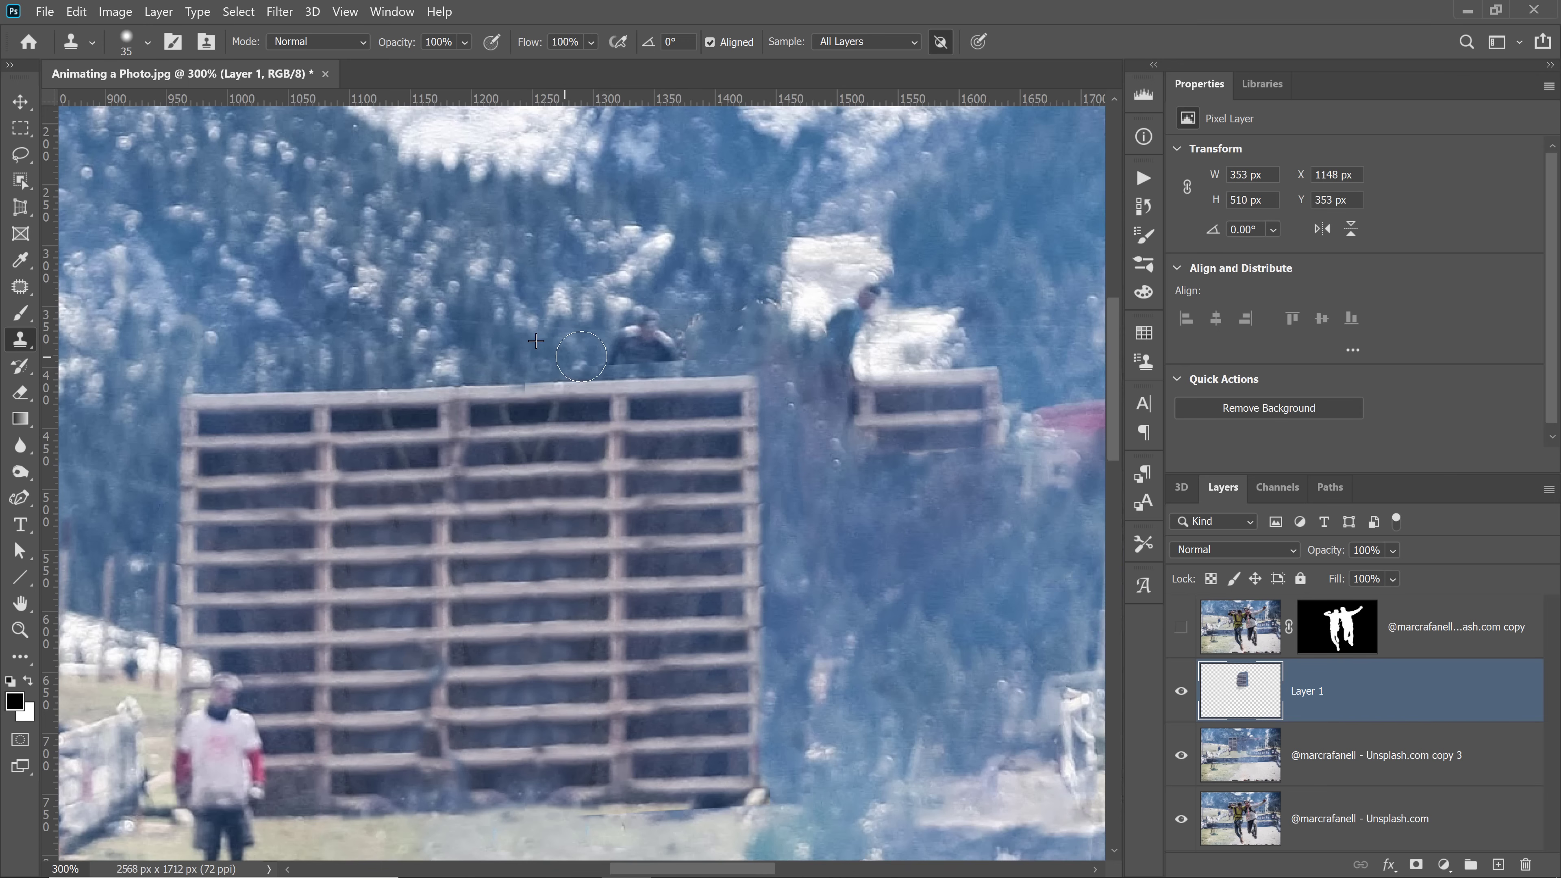
# Add a layer mask to Layer 1 and paint it black with a 25 px brush to reveal the man sitting on the tower.
pyautogui.click(1416, 866)
pyautogui.click(21, 313)
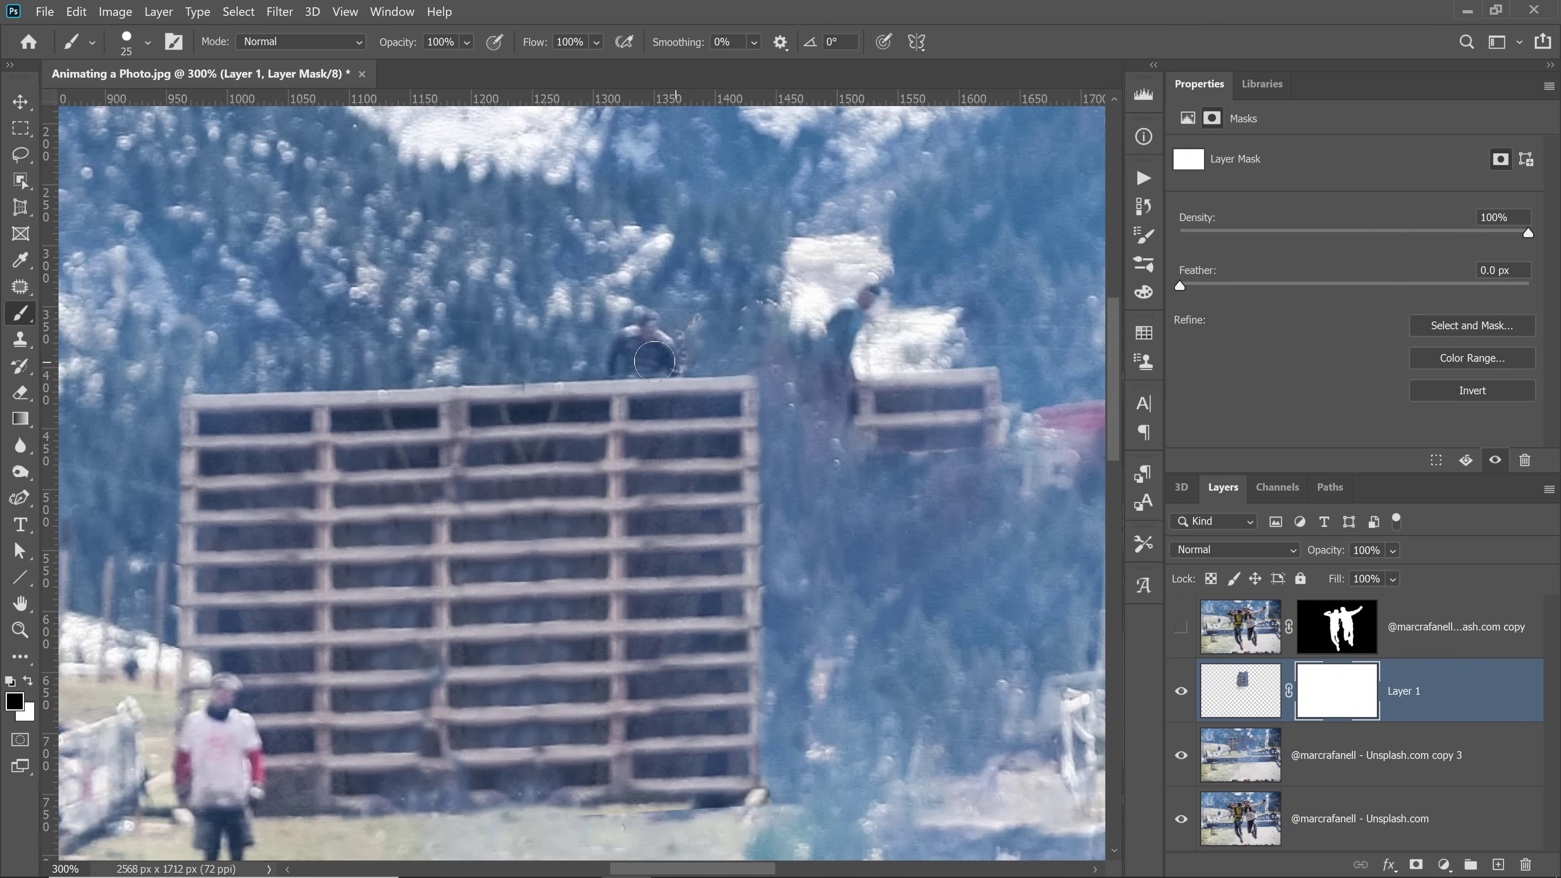
pyautogui.moveTo(651, 381)
pyautogui.mouseDown()
pyautogui.moveTo(614, 421)
pyautogui.moveTo(631, 400)
pyautogui.moveTo(642, 432)
pyautogui.moveTo(673, 429)
pyautogui.moveTo(660, 446)
pyautogui.moveTo(658, 411)
pyautogui.moveTo(663, 465)
pyautogui.moveTo(613, 438)
pyautogui.mouseUp()
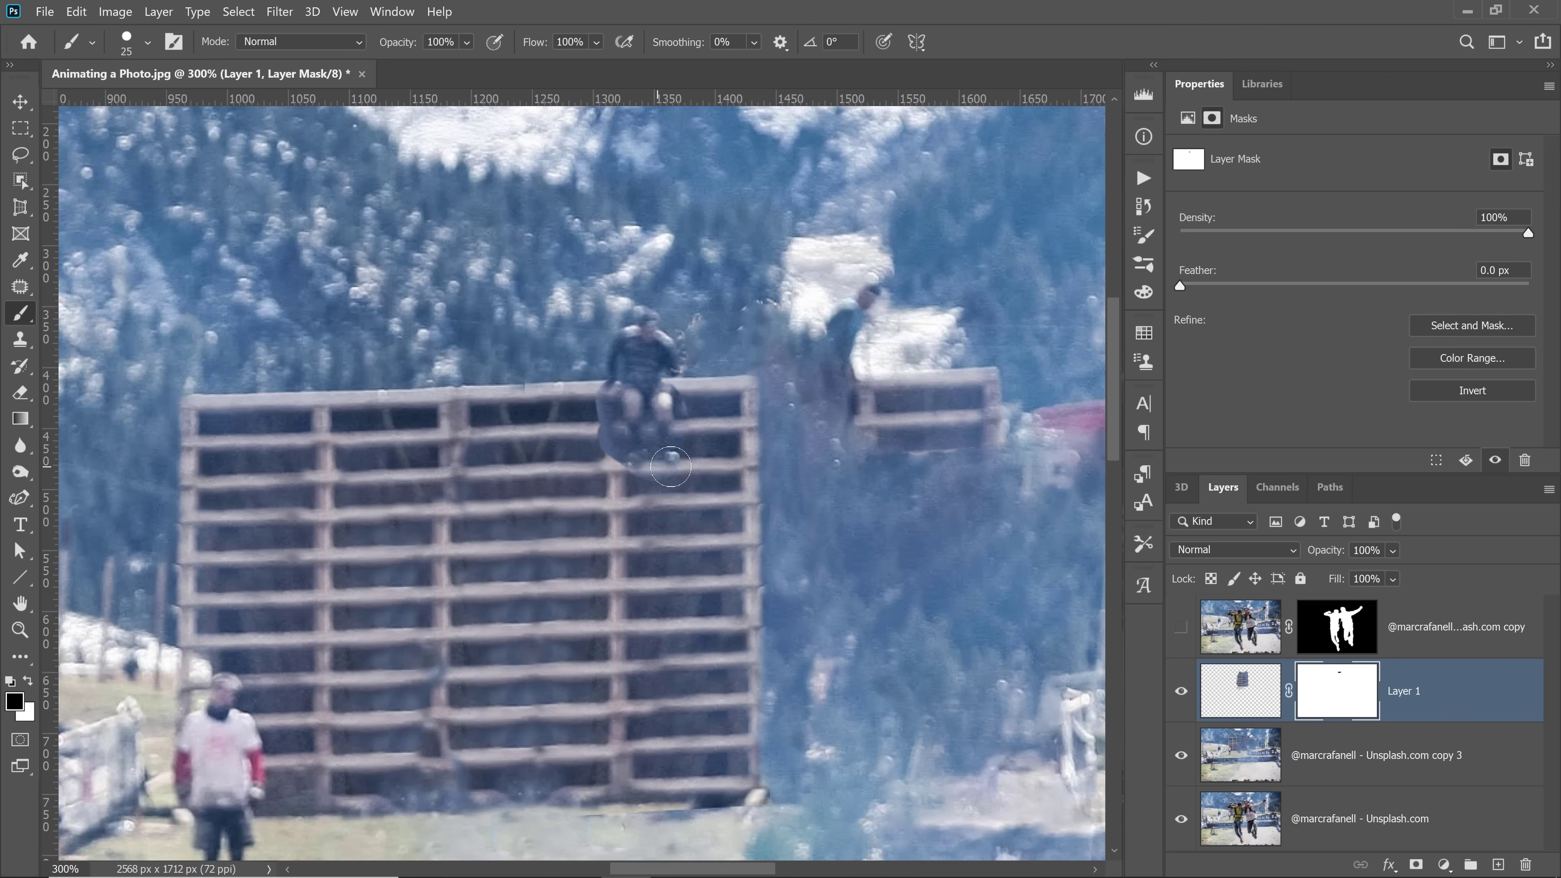
# Paint white on the mask around the seated man to restore the tower slats, adjusting the brush hardness for a tighter edge.
pyautogui.press('x')
pyautogui.moveTo(607, 447); pyautogui.dragTo(602, 420)
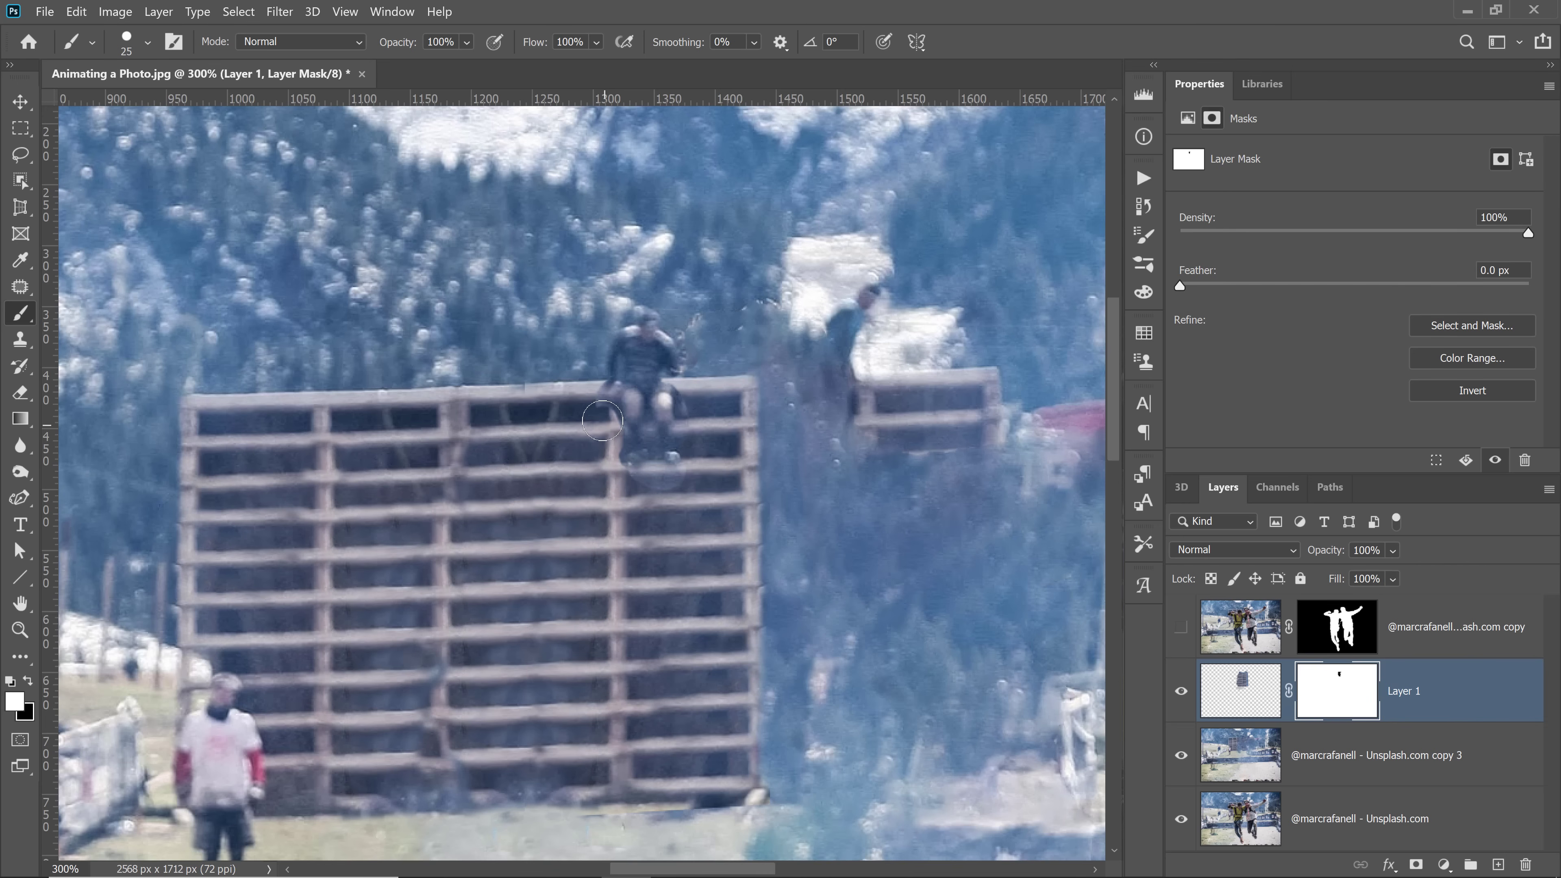
pyautogui.click(147, 42)
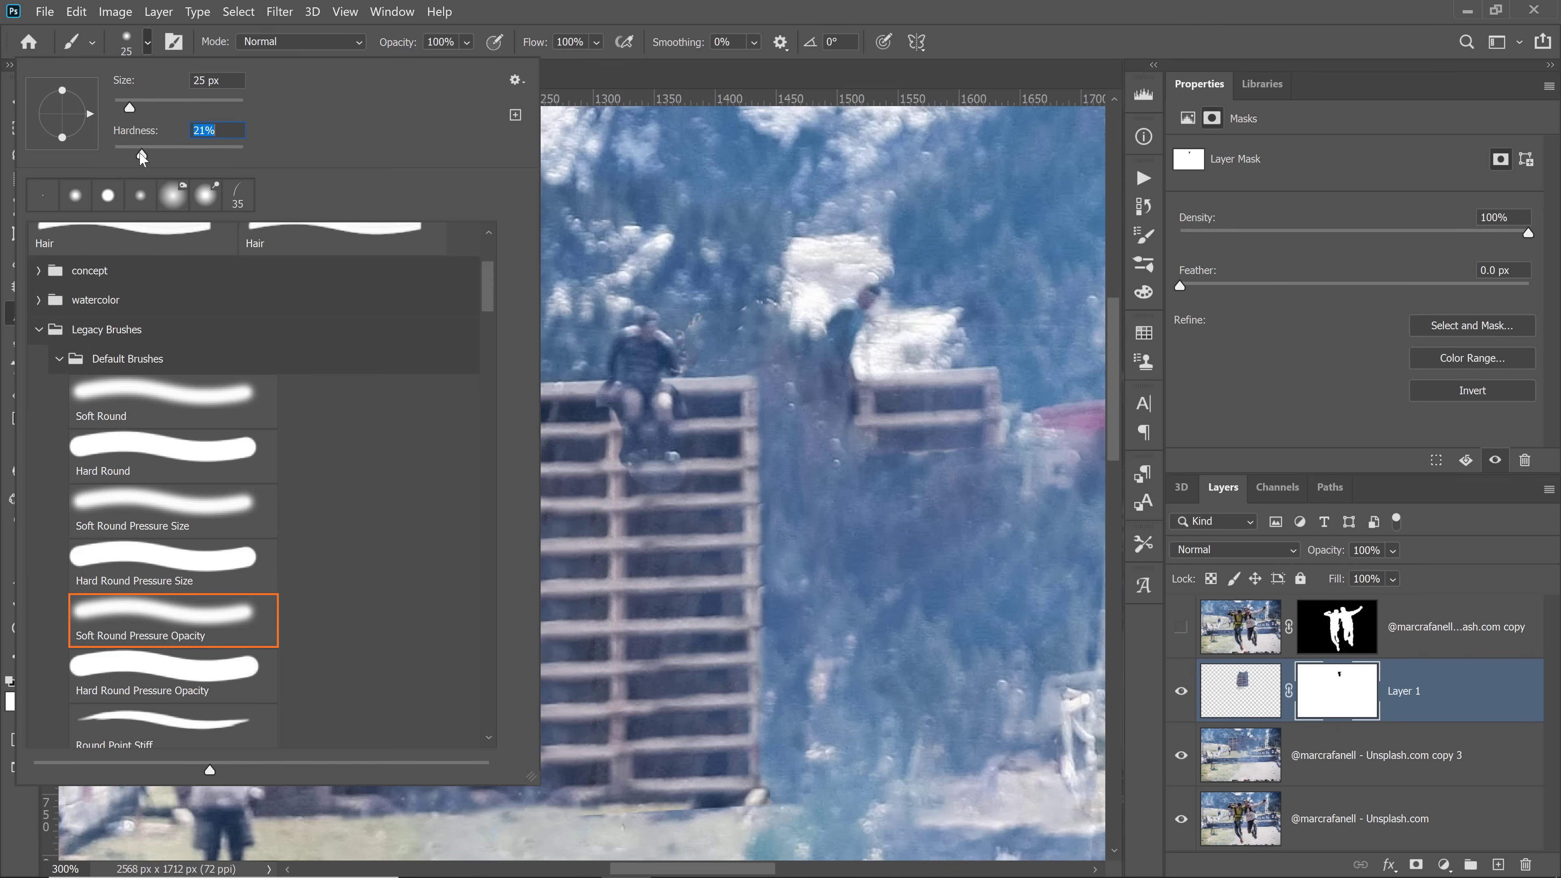
pyautogui.press('Return')
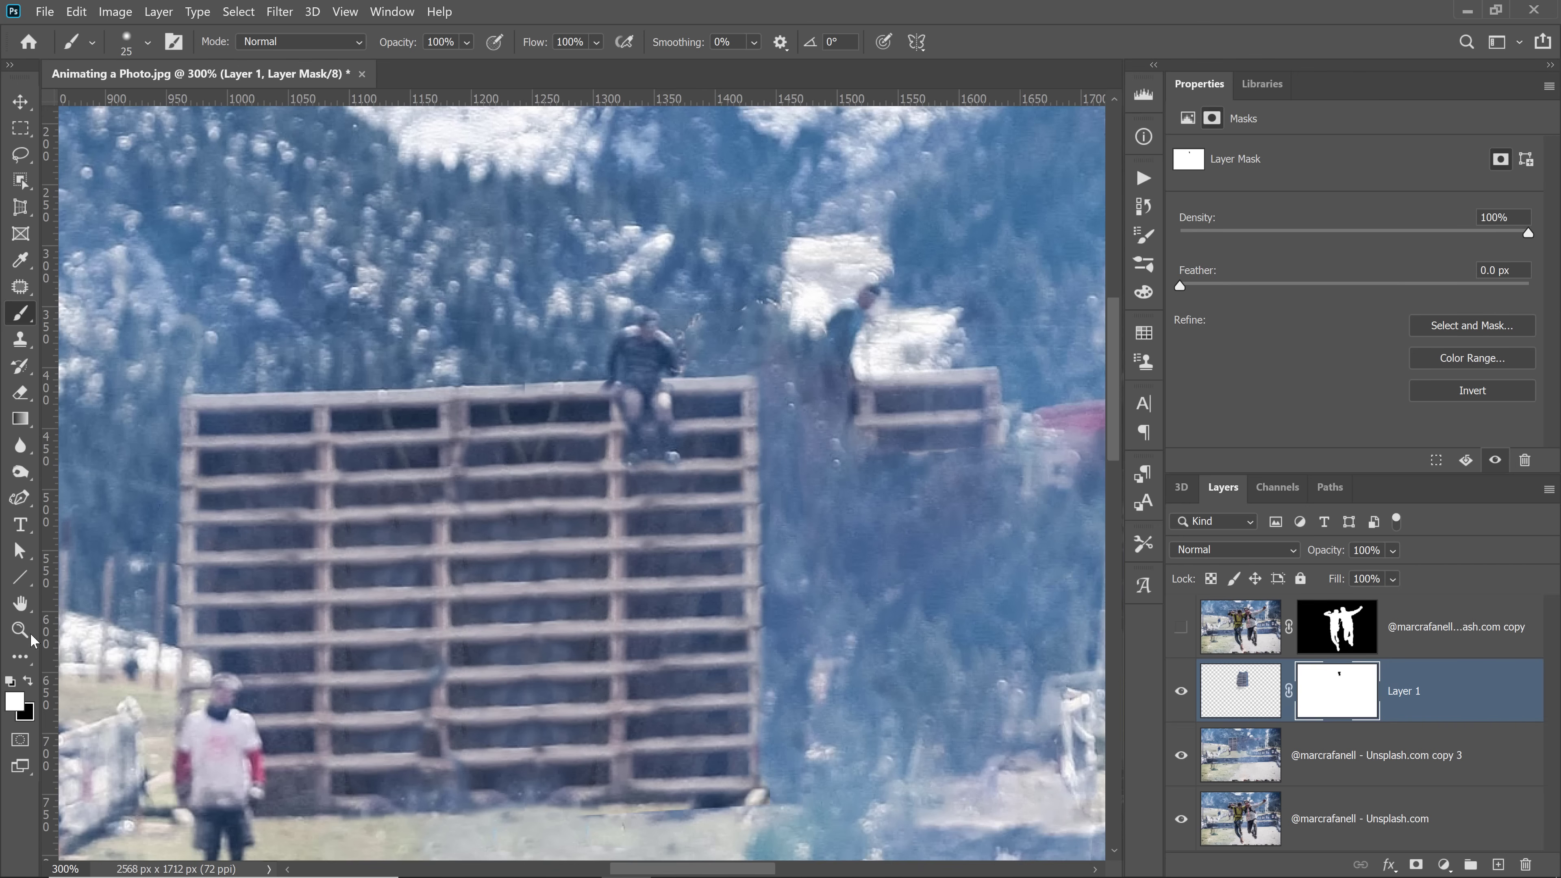
# On Layer 1's pixels, clone trees over the leftover tower fragment and standing man, and grass over the stray bush near the wall.
pyautogui.doubleClick(19, 605)
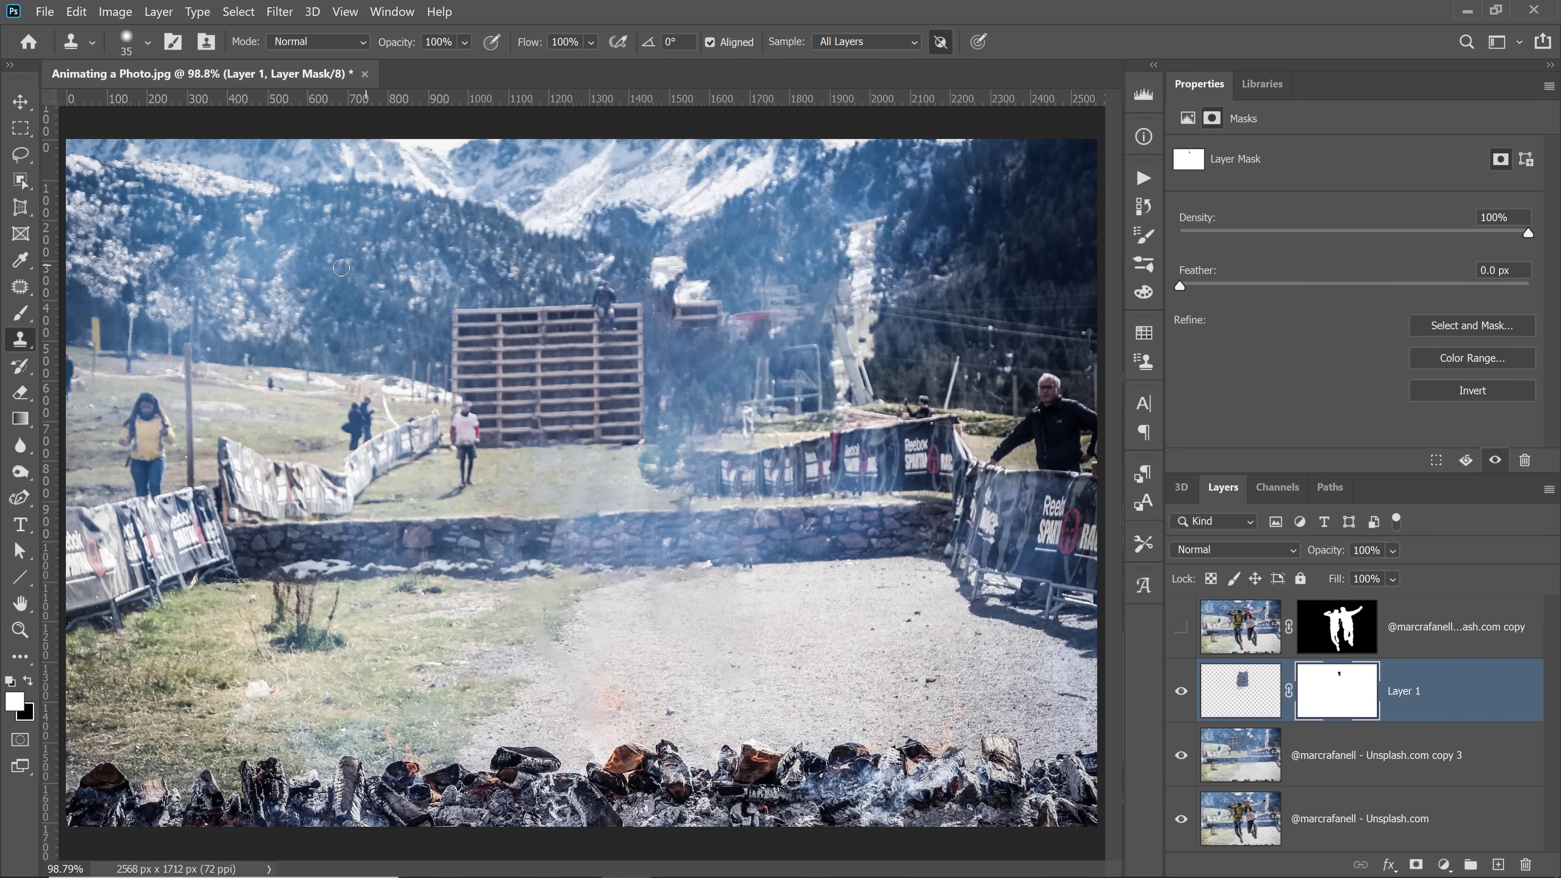
pyautogui.moveTo(672, 286); pyautogui.dragTo(667, 284)
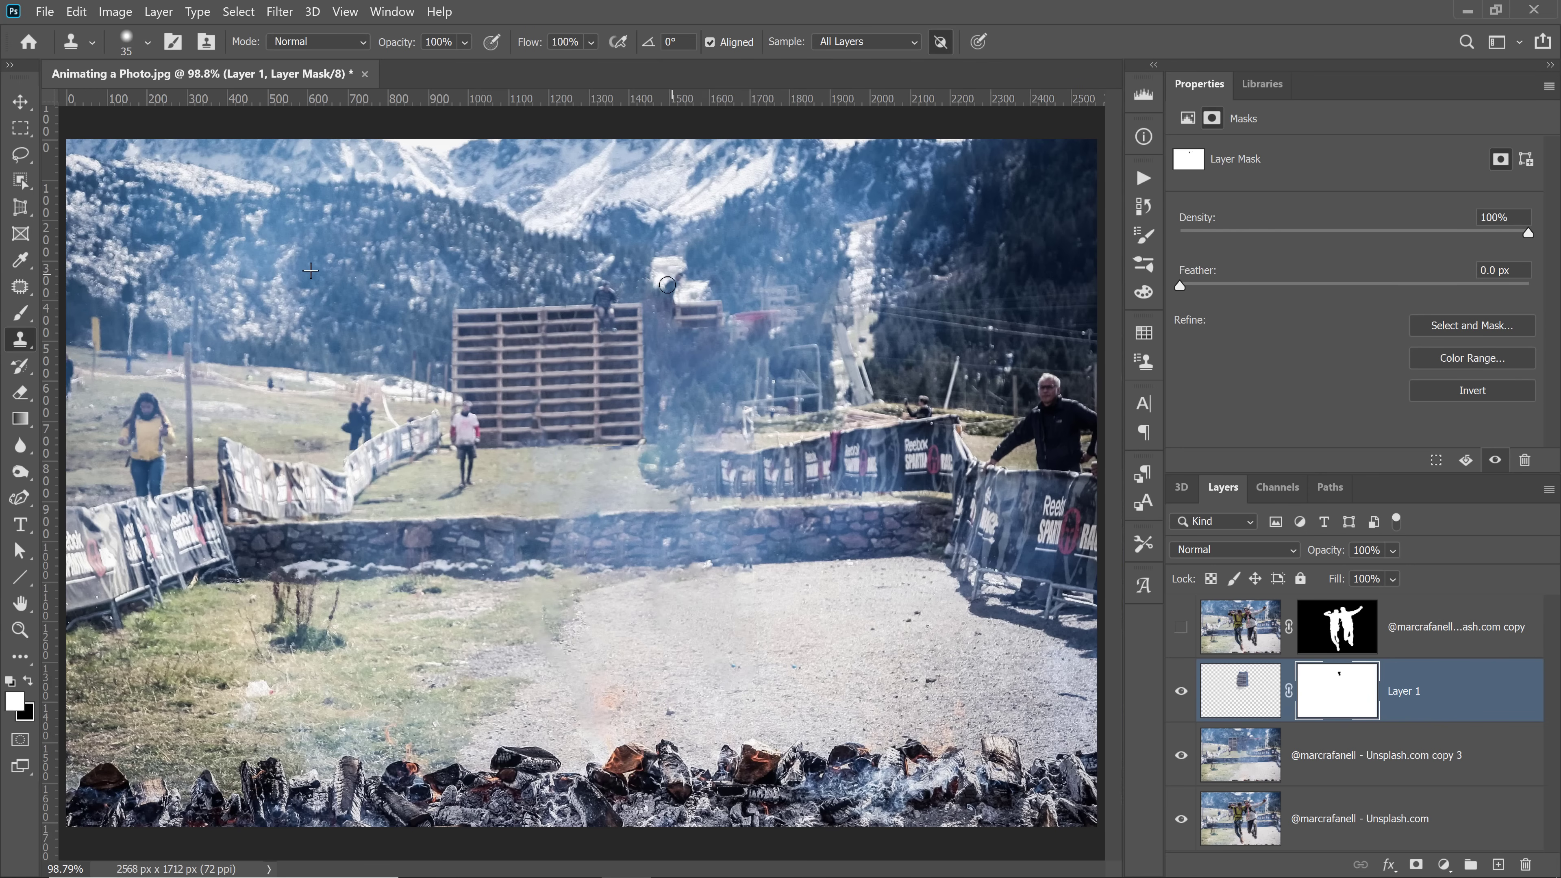
pyautogui.click(1251, 707)
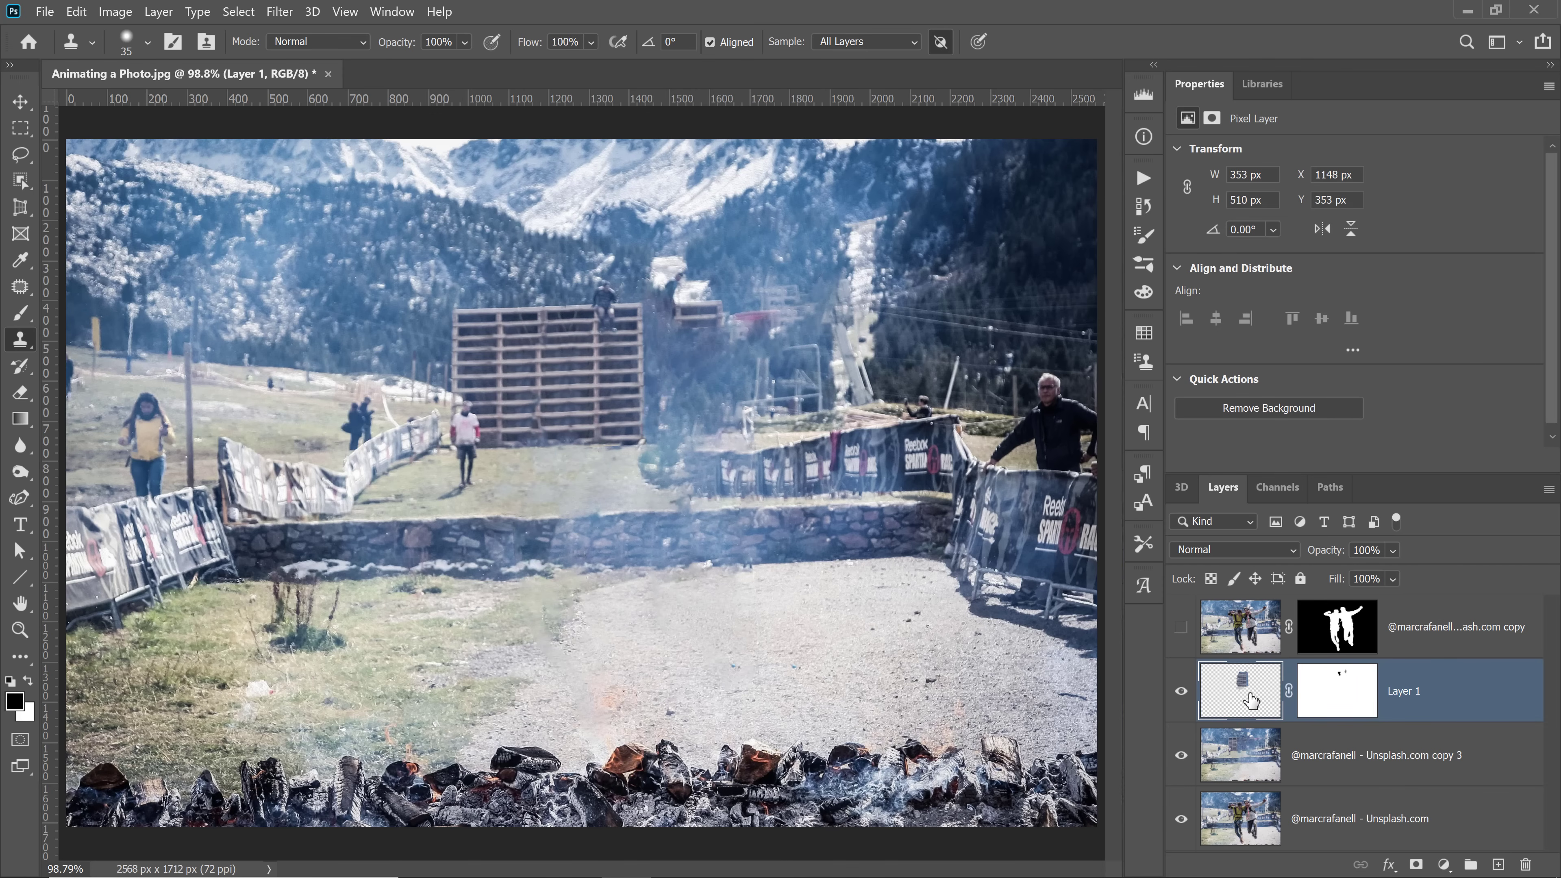
pyautogui.moveTo(662, 283)
pyautogui.mouseDown()
pyautogui.moveTo(715, 314)
pyautogui.moveTo(692, 335)
pyautogui.moveTo(666, 322)
pyautogui.moveTo(652, 283)
pyautogui.moveTo(717, 309)
pyautogui.moveTo(671, 252)
pyautogui.moveTo(672, 297)
pyautogui.moveTo(610, 296)
pyautogui.moveTo(676, 283)
pyautogui.mouseUp()
pyautogui.keyDown('alt'); pyautogui.click(363, 287); pyautogui.keyUp('alt')
pyautogui.keyDown('alt'); pyautogui.click(545, 473); pyautogui.keyUp('alt')
pyautogui.moveTo(656, 484)
pyautogui.mouseDown()
pyautogui.moveTo(665, 466)
pyautogui.moveTo(650, 474)
pyautogui.moveTo(644, 451)
pyautogui.moveTo(640, 467)
pyautogui.moveTo(669, 449)
pyautogui.moveTo(654, 470)
pyautogui.mouseUp()
pyautogui.keyDown('alt'); pyautogui.click(568, 480); pyautogui.keyUp('alt')
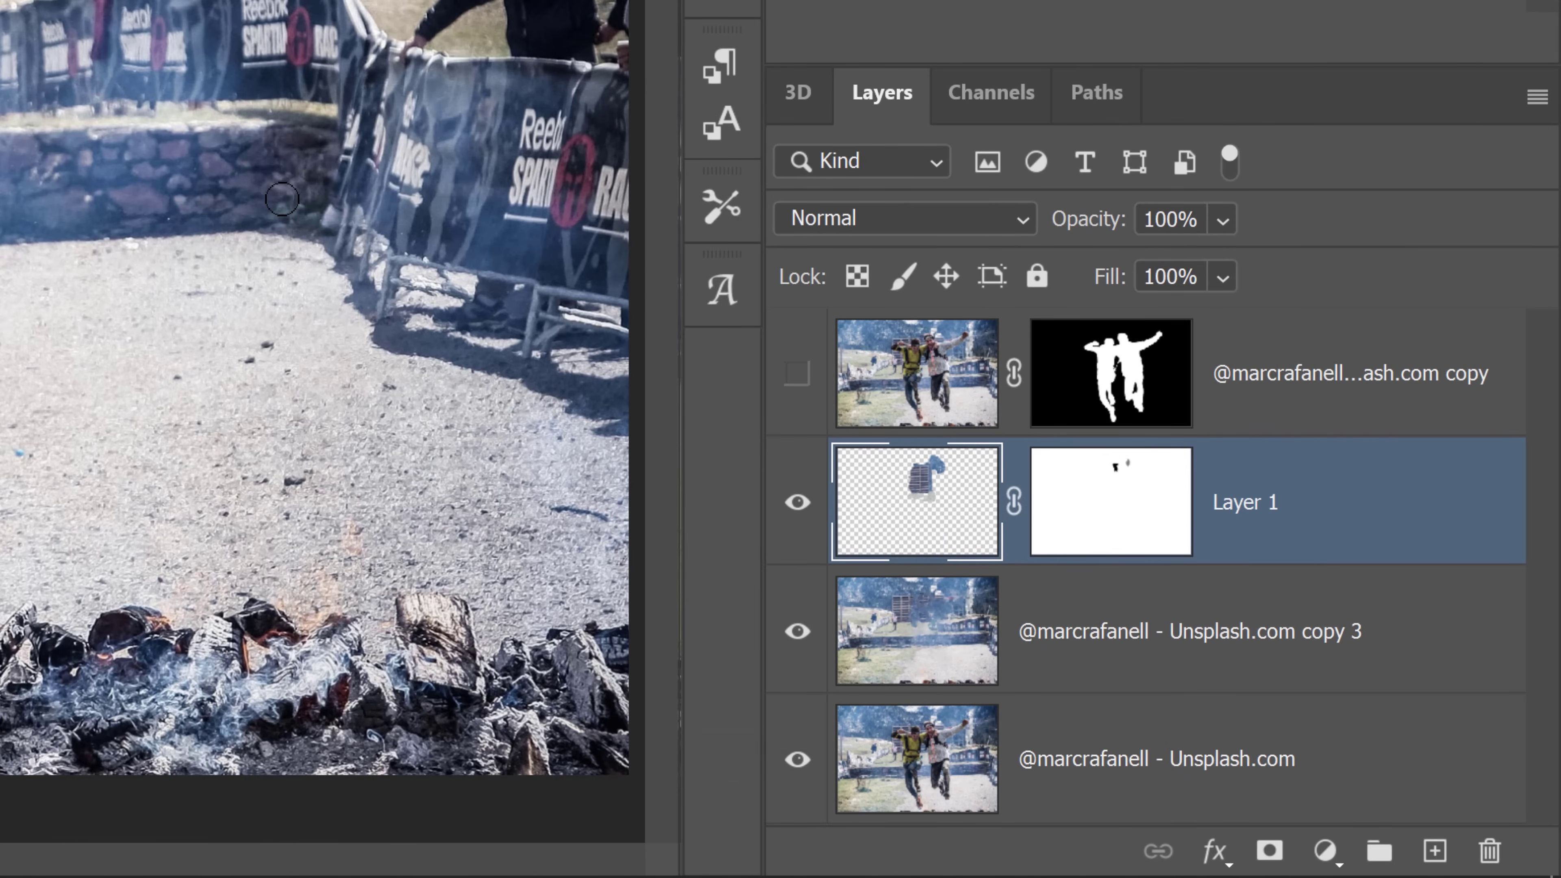
# Merge Layer 1 with the photo copy beneath it and rename the merged layer "Clean Background".
pyautogui.press('shift')
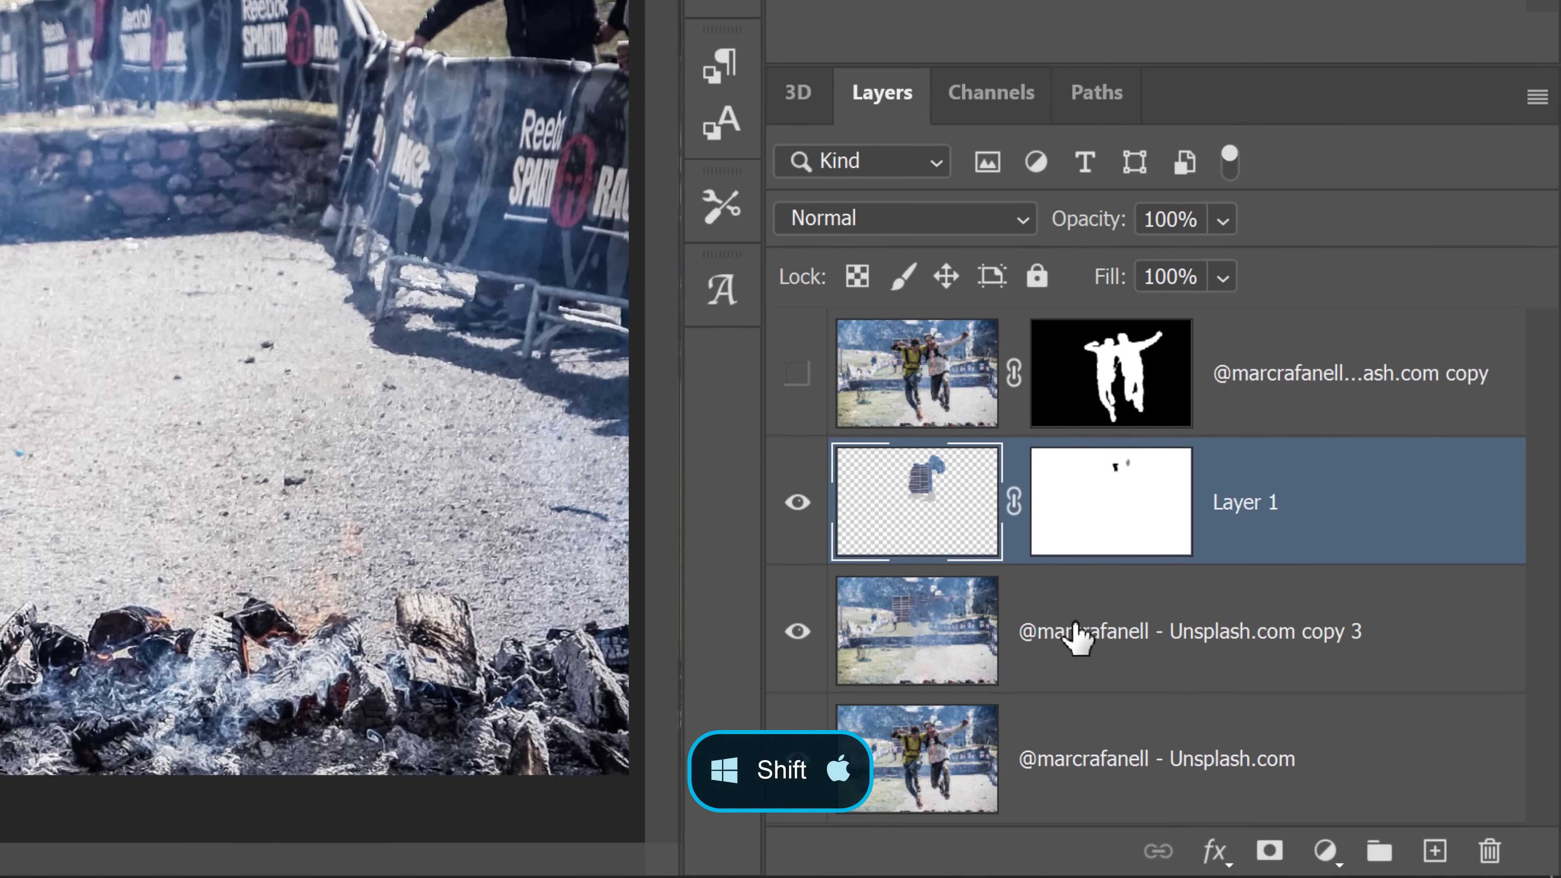
pyautogui.keyDown('shift'); pyautogui.click(1077, 634); pyautogui.keyUp('shift')
pyautogui.hotkey('ctrl', 'e')
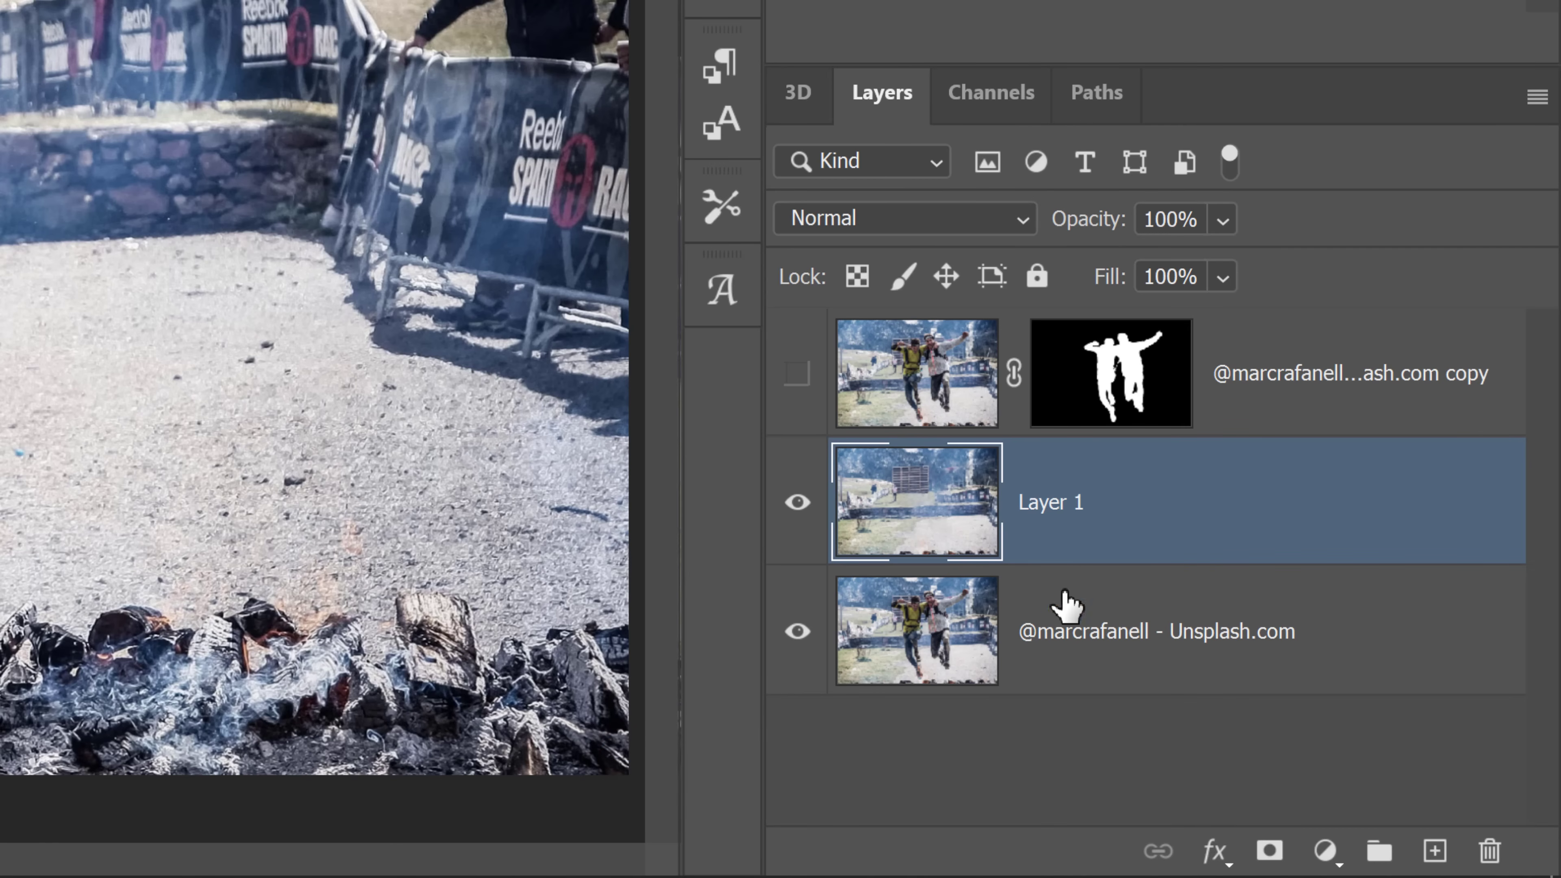
pyautogui.doubleClick(1072, 502)
pyautogui.write('Clean Background')
pyautogui.press('Return')
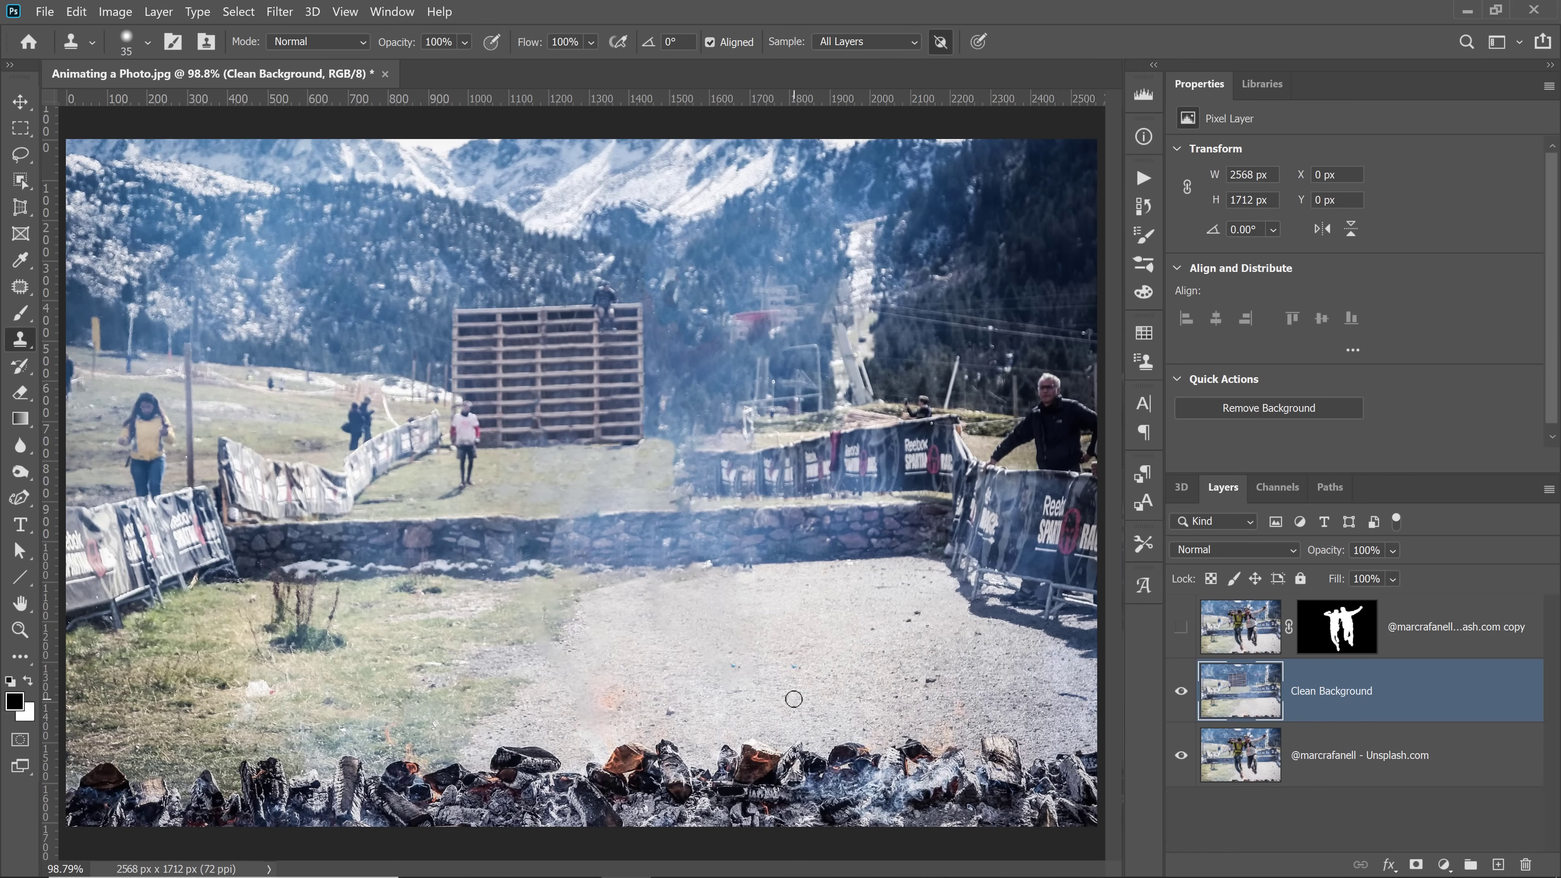
# Apply a 6 px Tilt-Shift blur to Clean Background, keeping the ground and coals sharp and blurring the scenery above the stone wall.
pyautogui.click(279, 11)
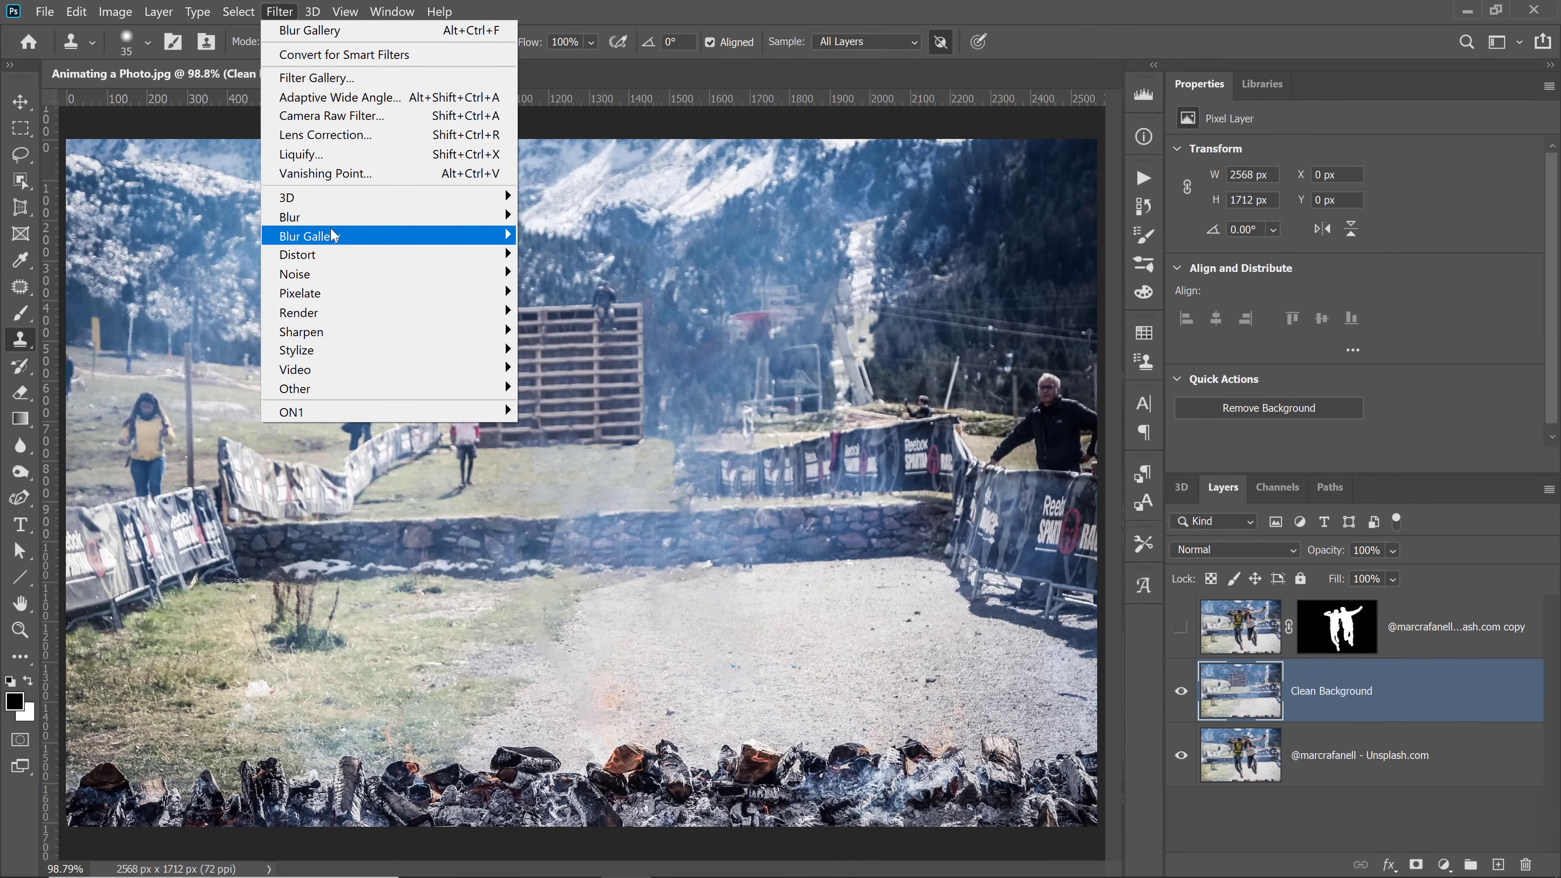
pyautogui.moveTo(330, 235)
pyautogui.click(562, 276)
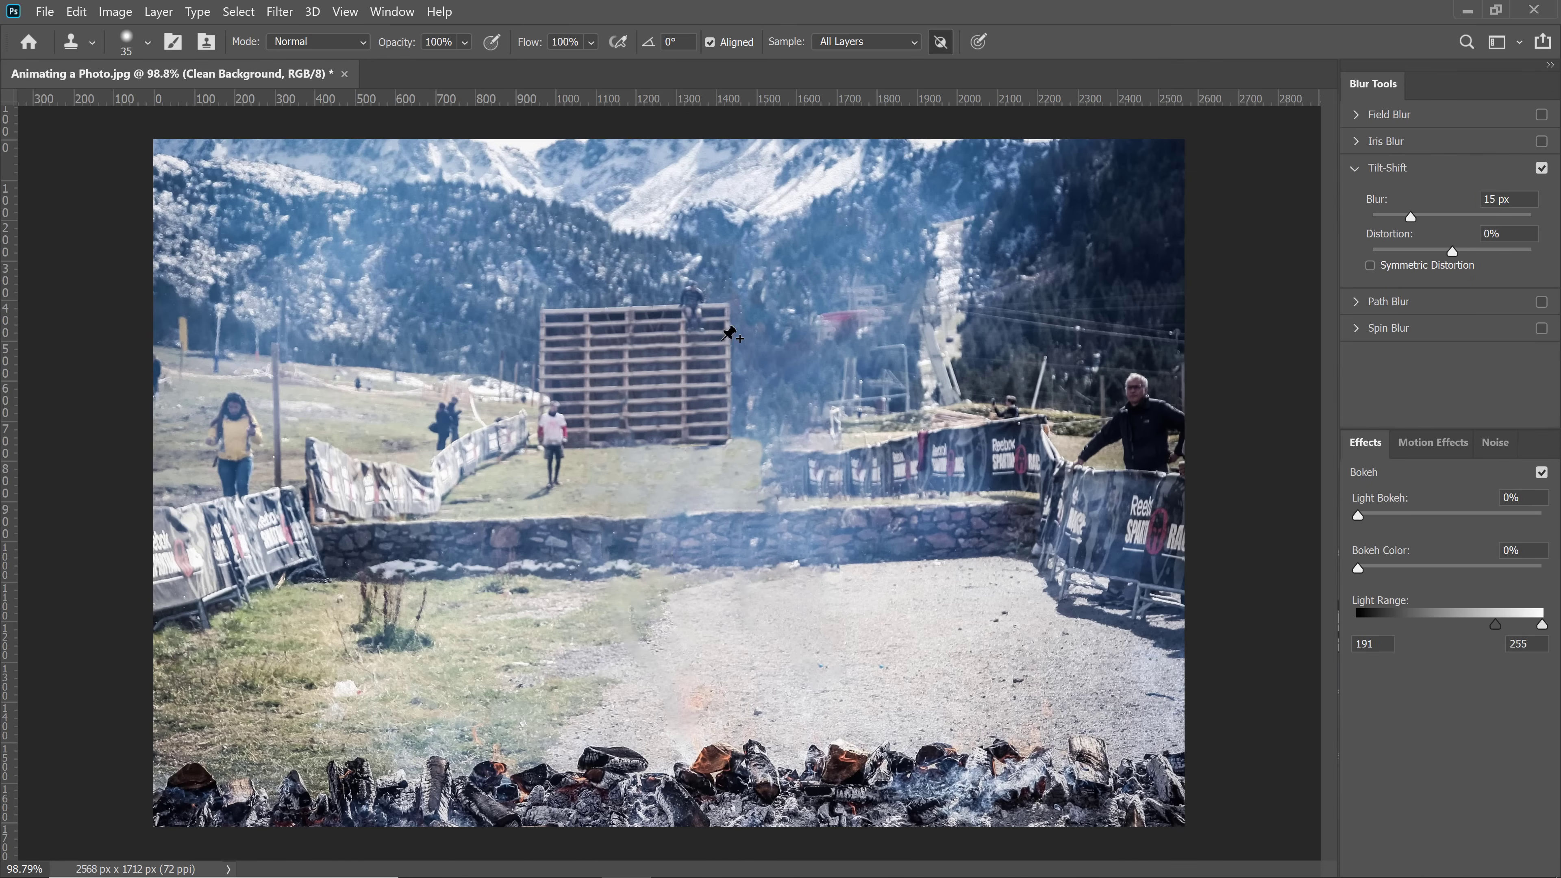
pyautogui.moveTo(669, 483); pyautogui.dragTo(658, 615)
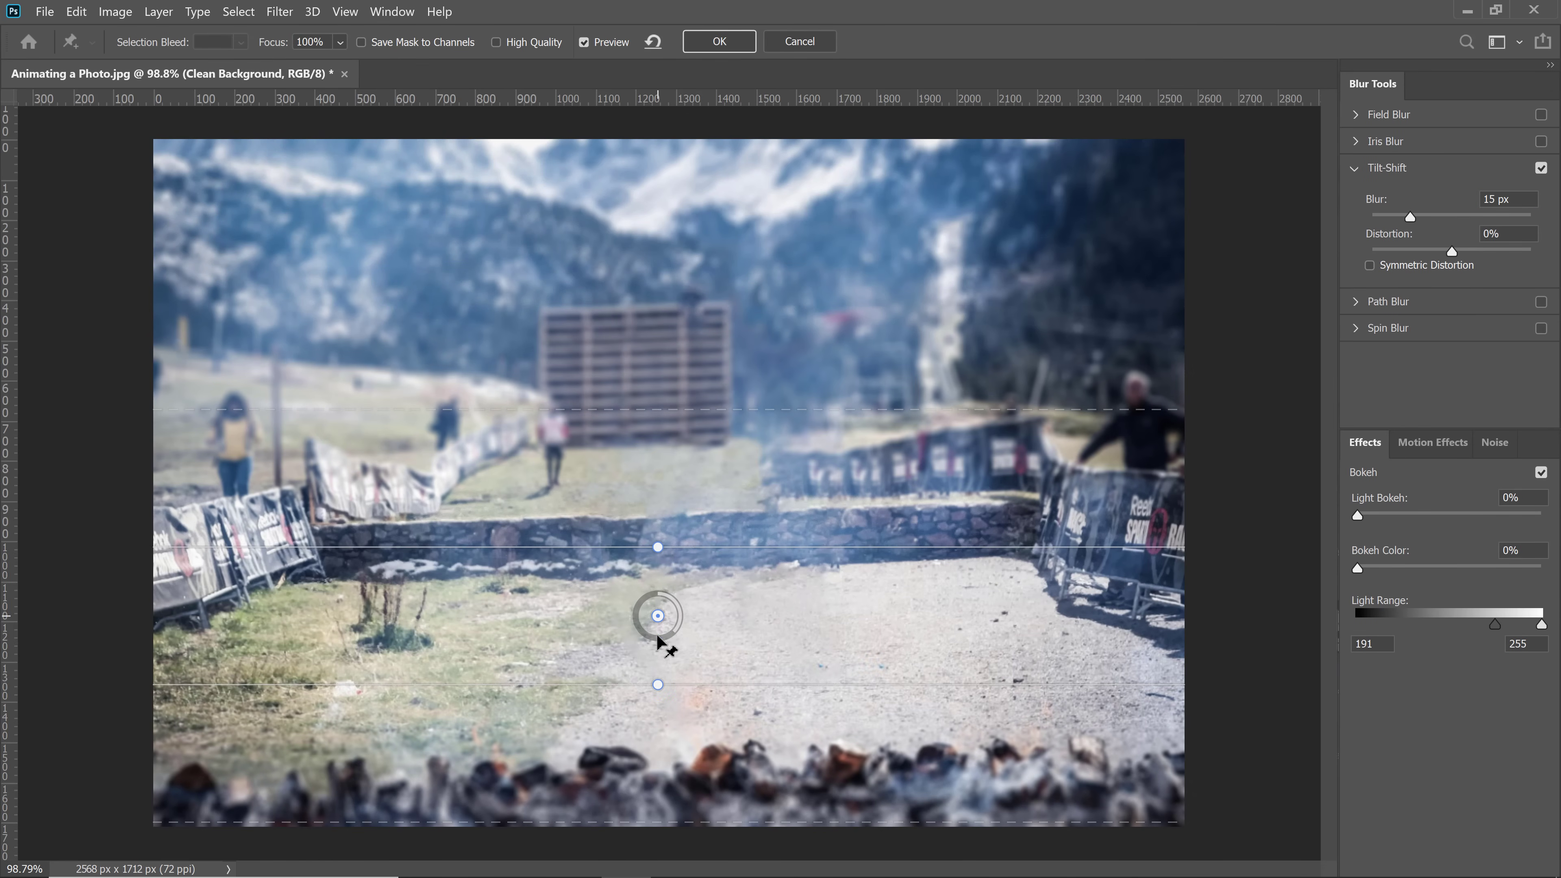
pyautogui.moveTo(717, 685); pyautogui.dragTo(707, 852)
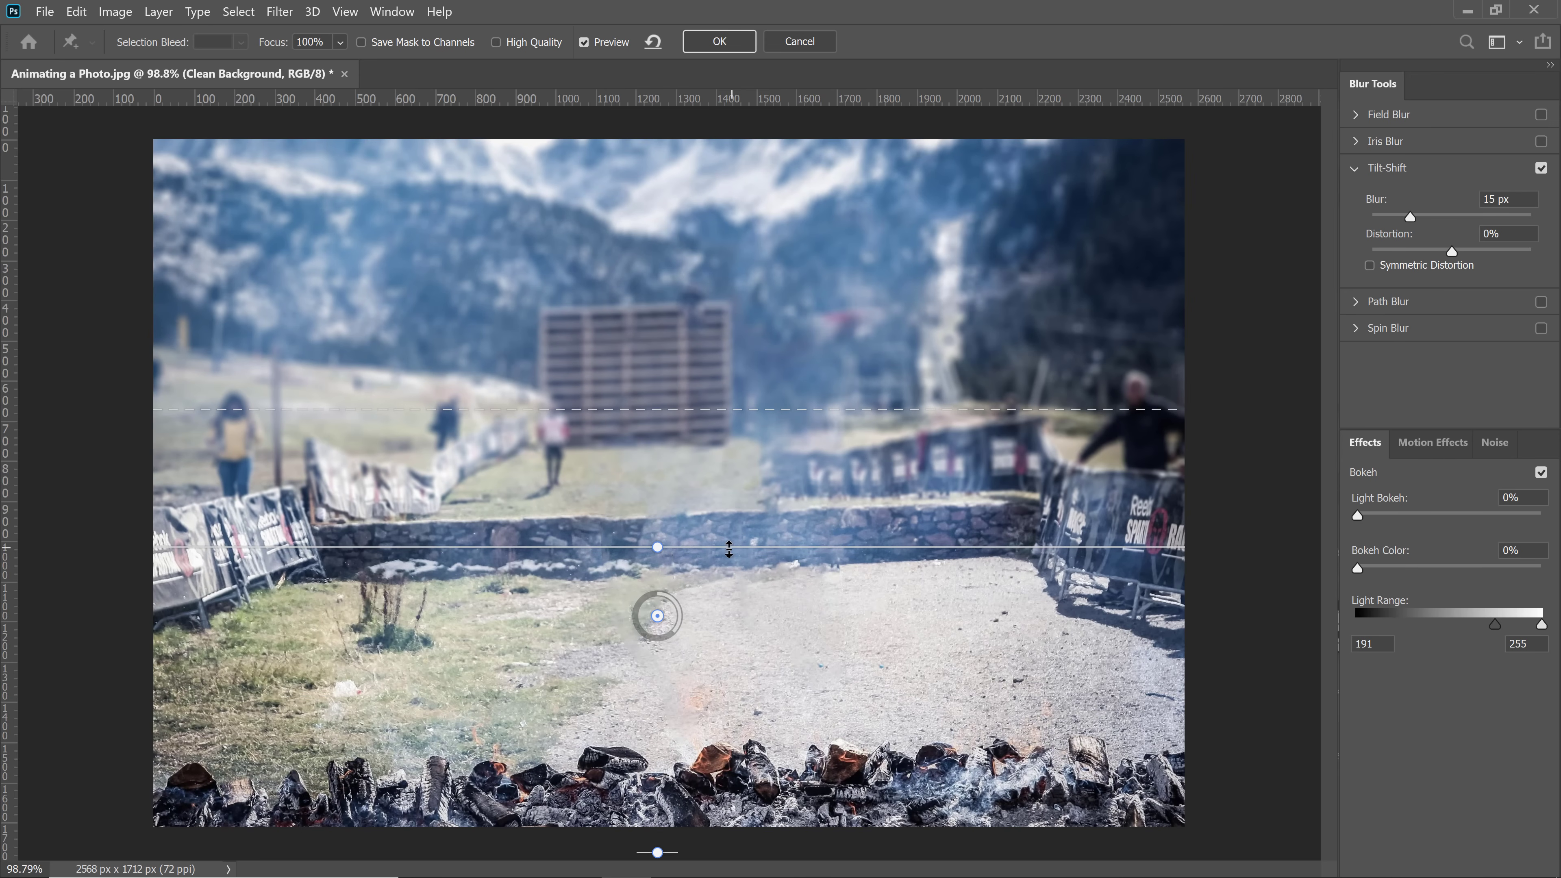
pyautogui.moveTo(714, 424); pyautogui.dragTo(714, 449)
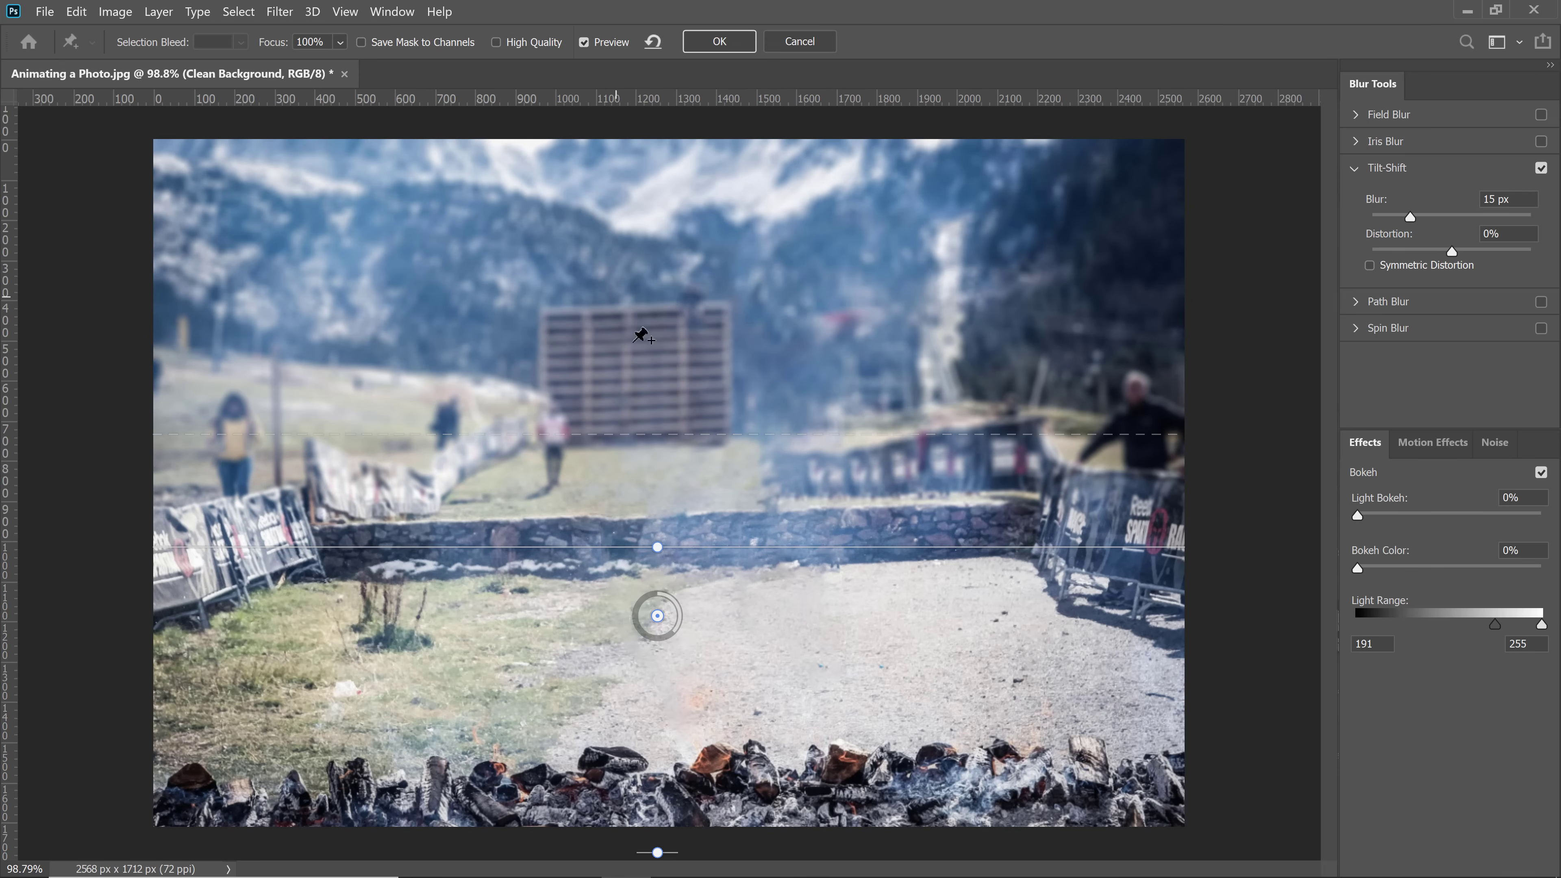
pyautogui.moveTo(1411, 216)
pyautogui.mouseDown()
pyautogui.moveTo(1329, 219)
pyautogui.moveTo(1389, 216)
pyautogui.mouseUp()
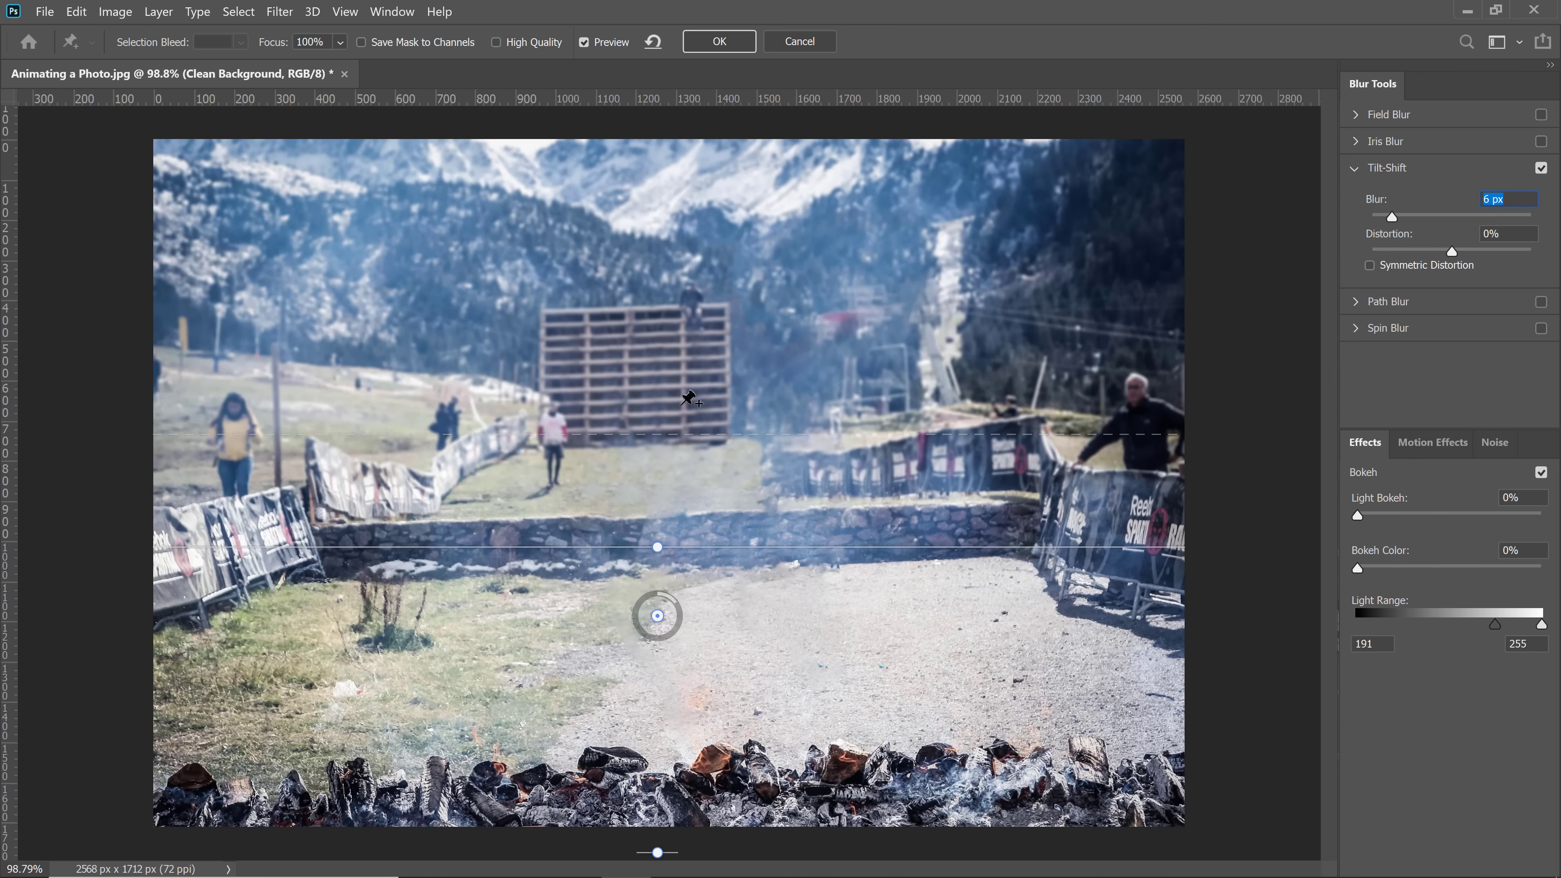
pyautogui.click(719, 42)
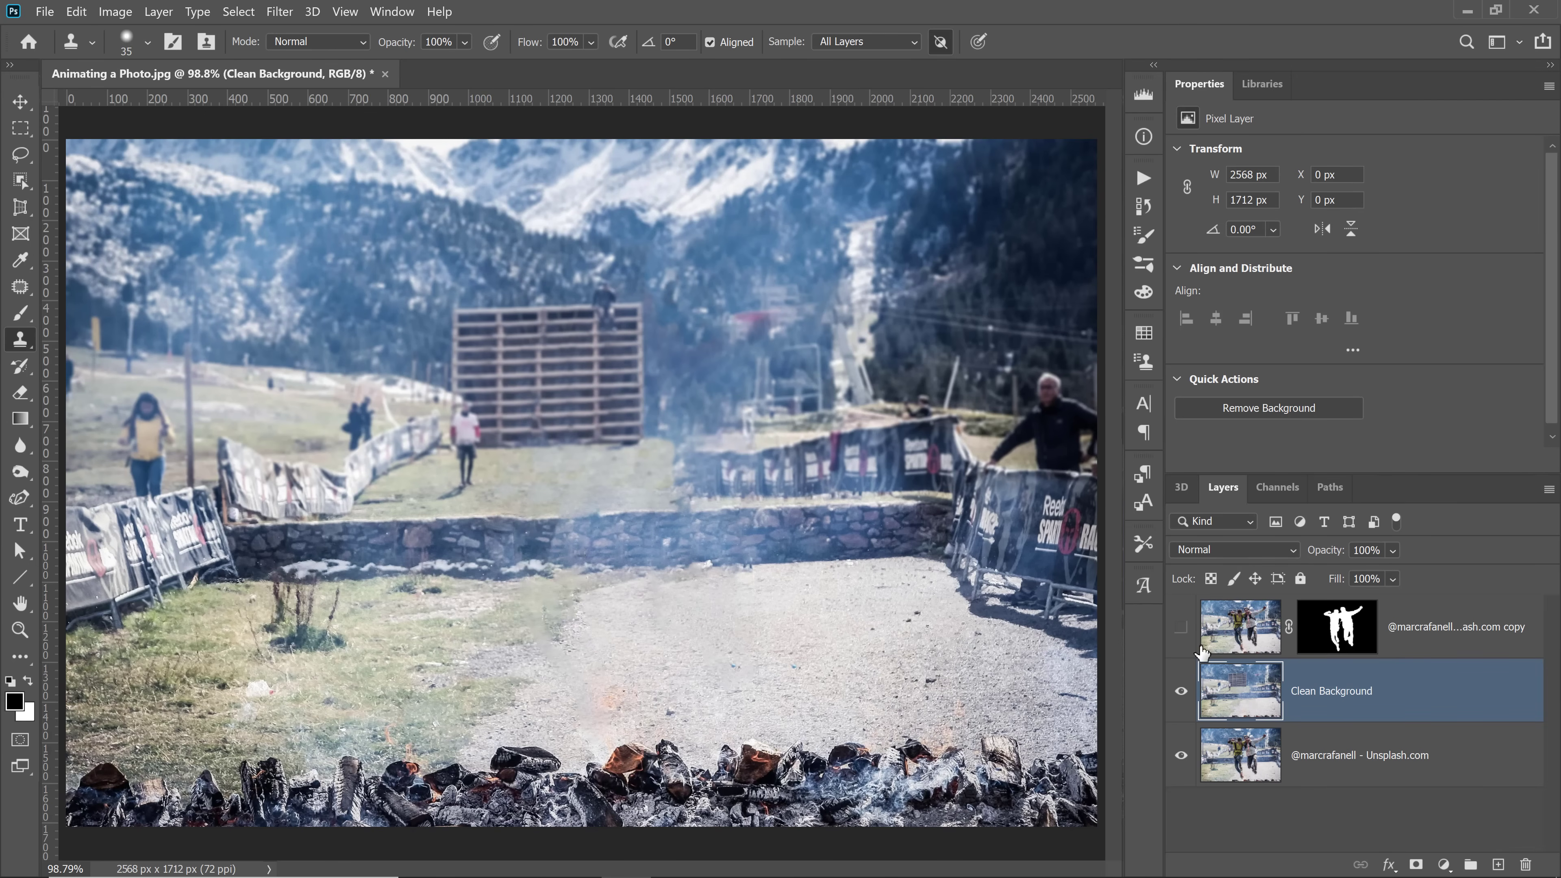
# Make the masked runners layer visible and rename it "Jumping".
pyautogui.click(1181, 626)
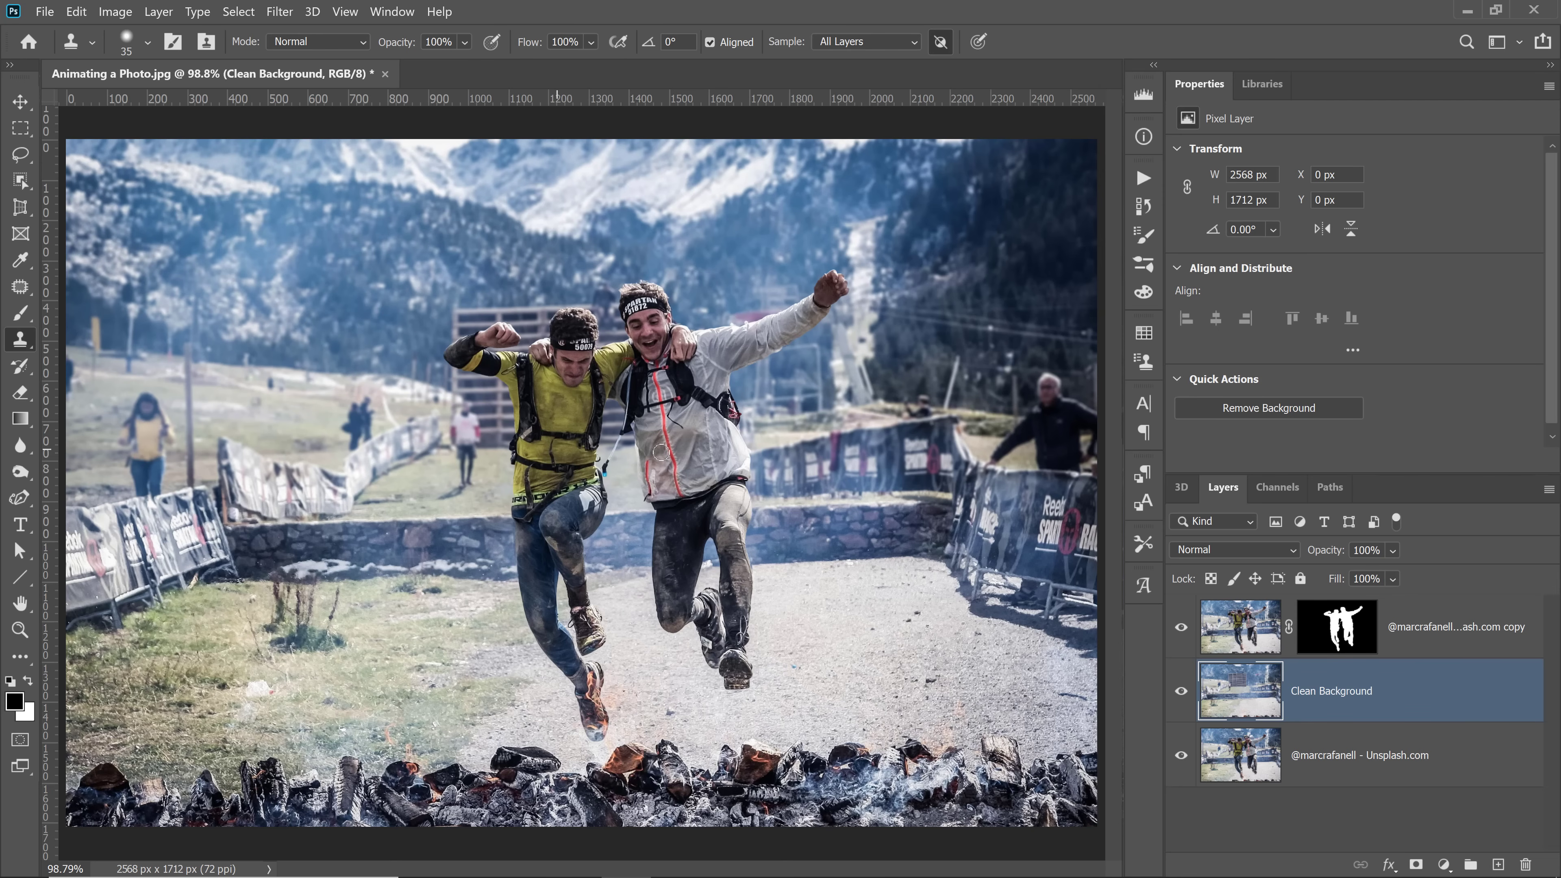
pyautogui.click(1012, 543)
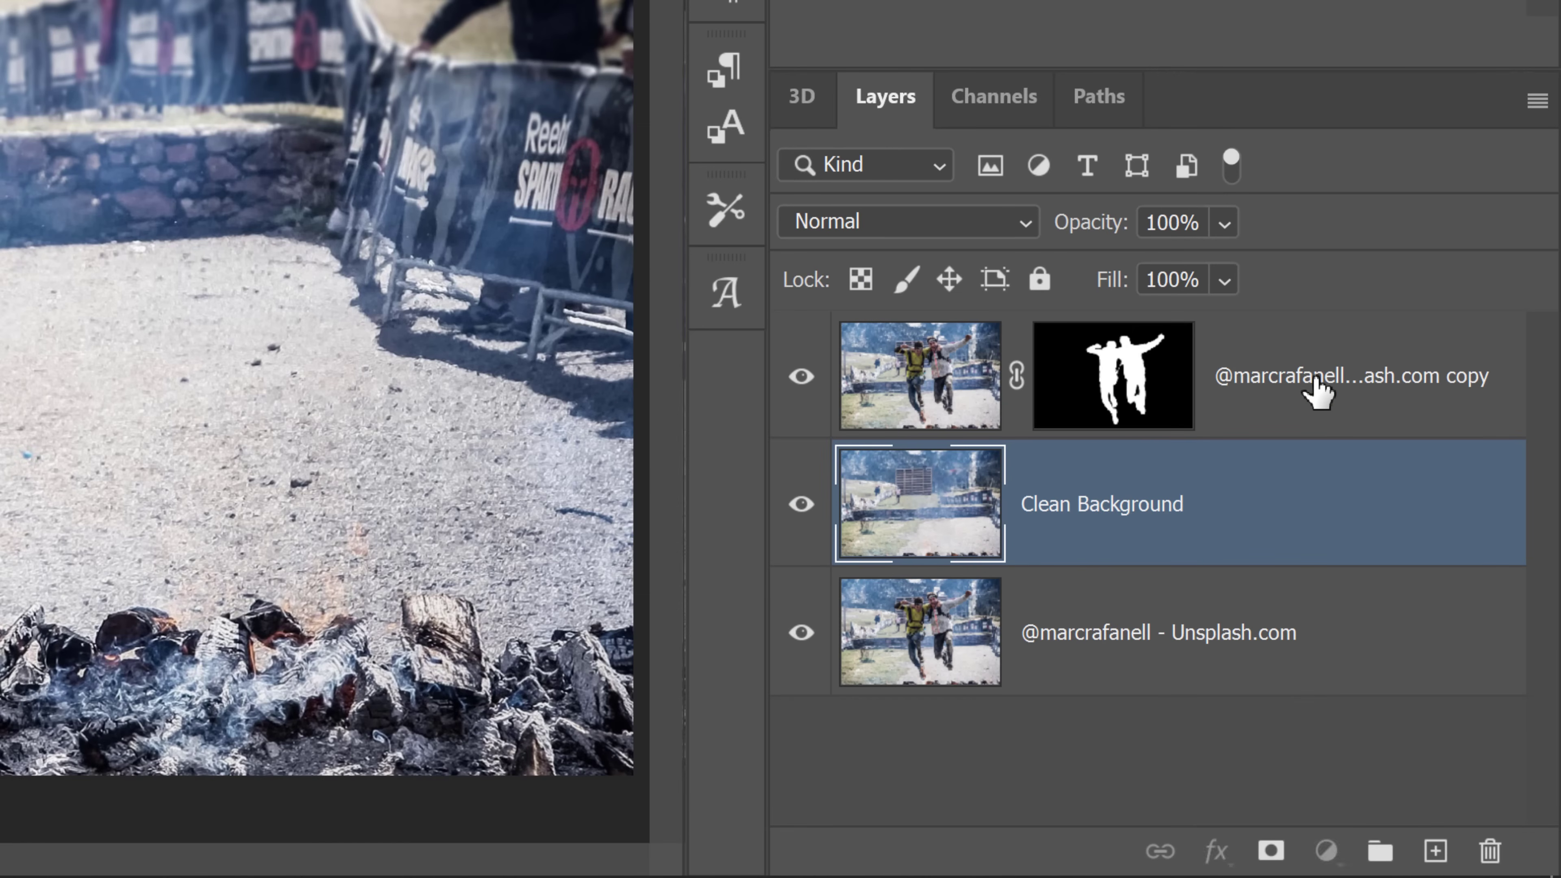
pyautogui.doubleClick(1315, 376)
pyautogui.write('Jumping')
pyautogui.press('Return')
pyautogui.click(834, 485)
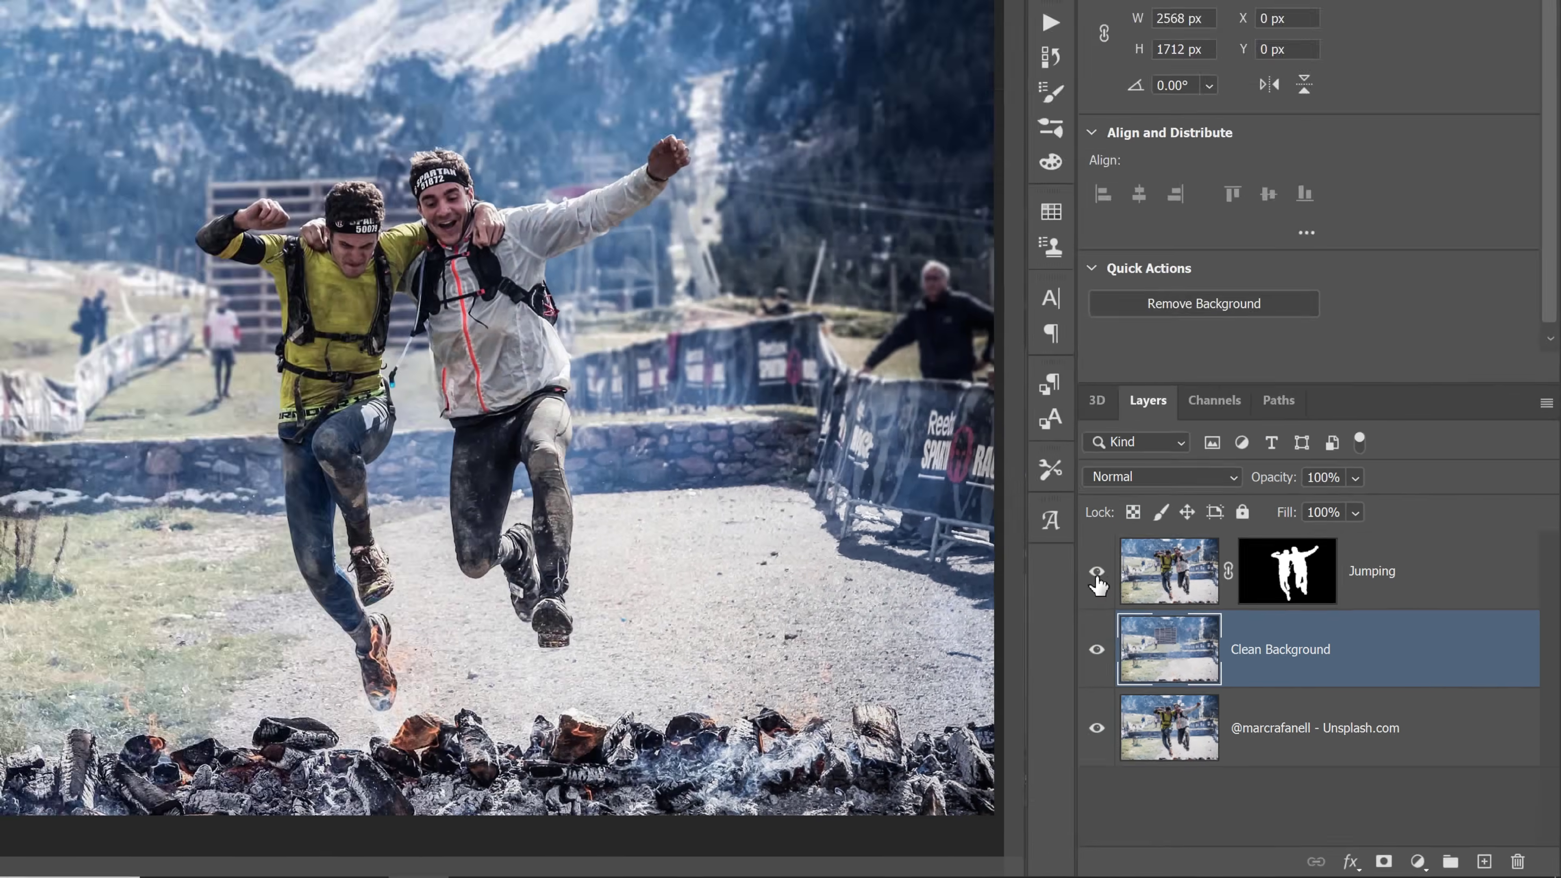
# Hide the Jumping layer and convert Clean Background into a 3D postcard mesh.
pyautogui.click(801, 376)
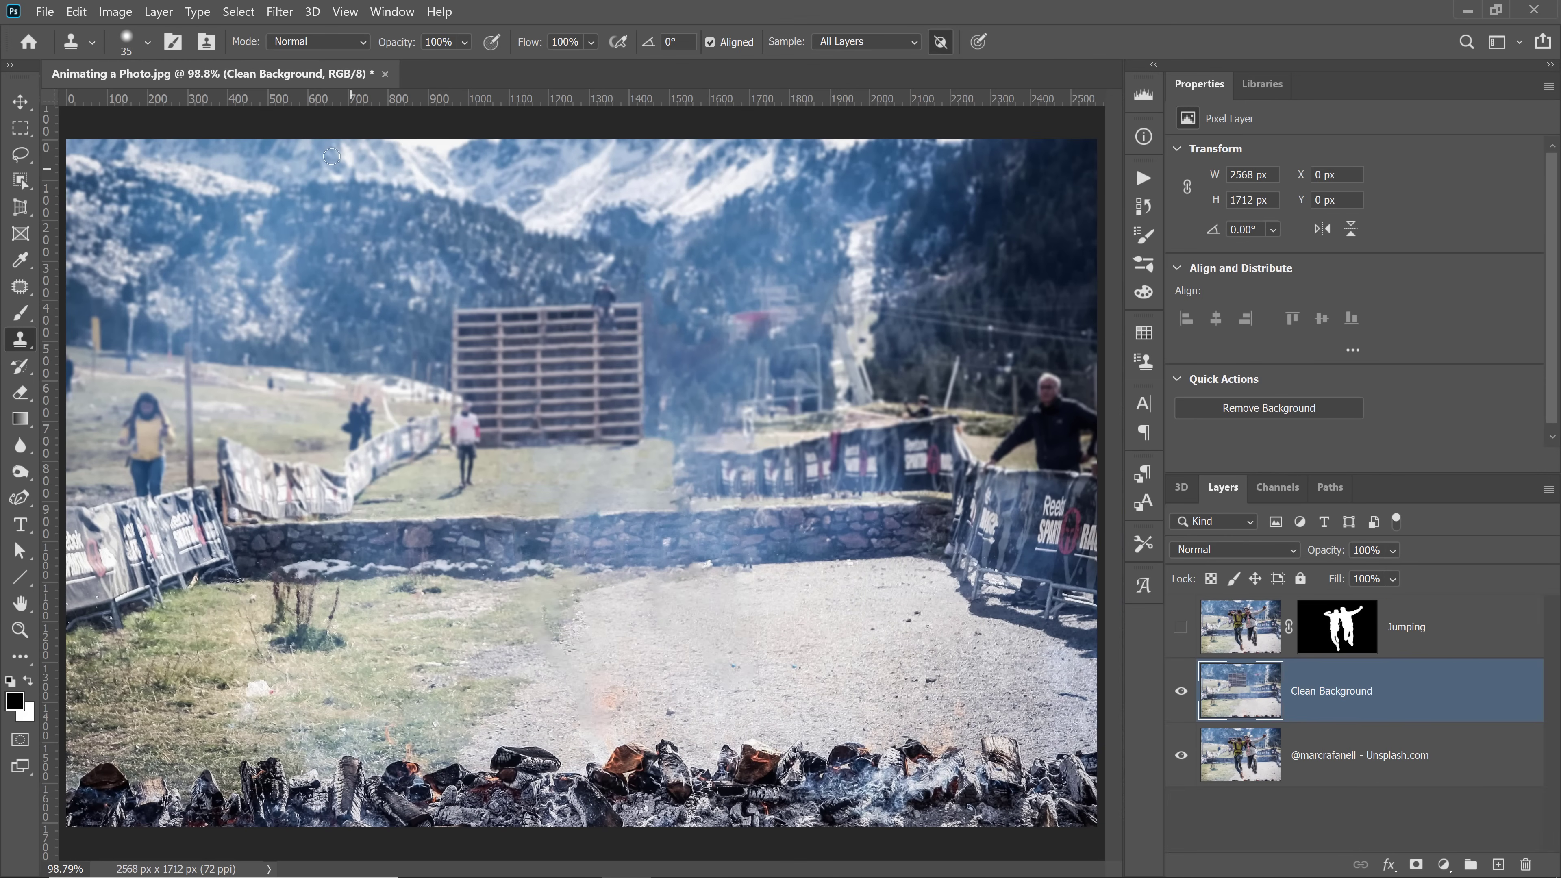
pyautogui.click(313, 11)
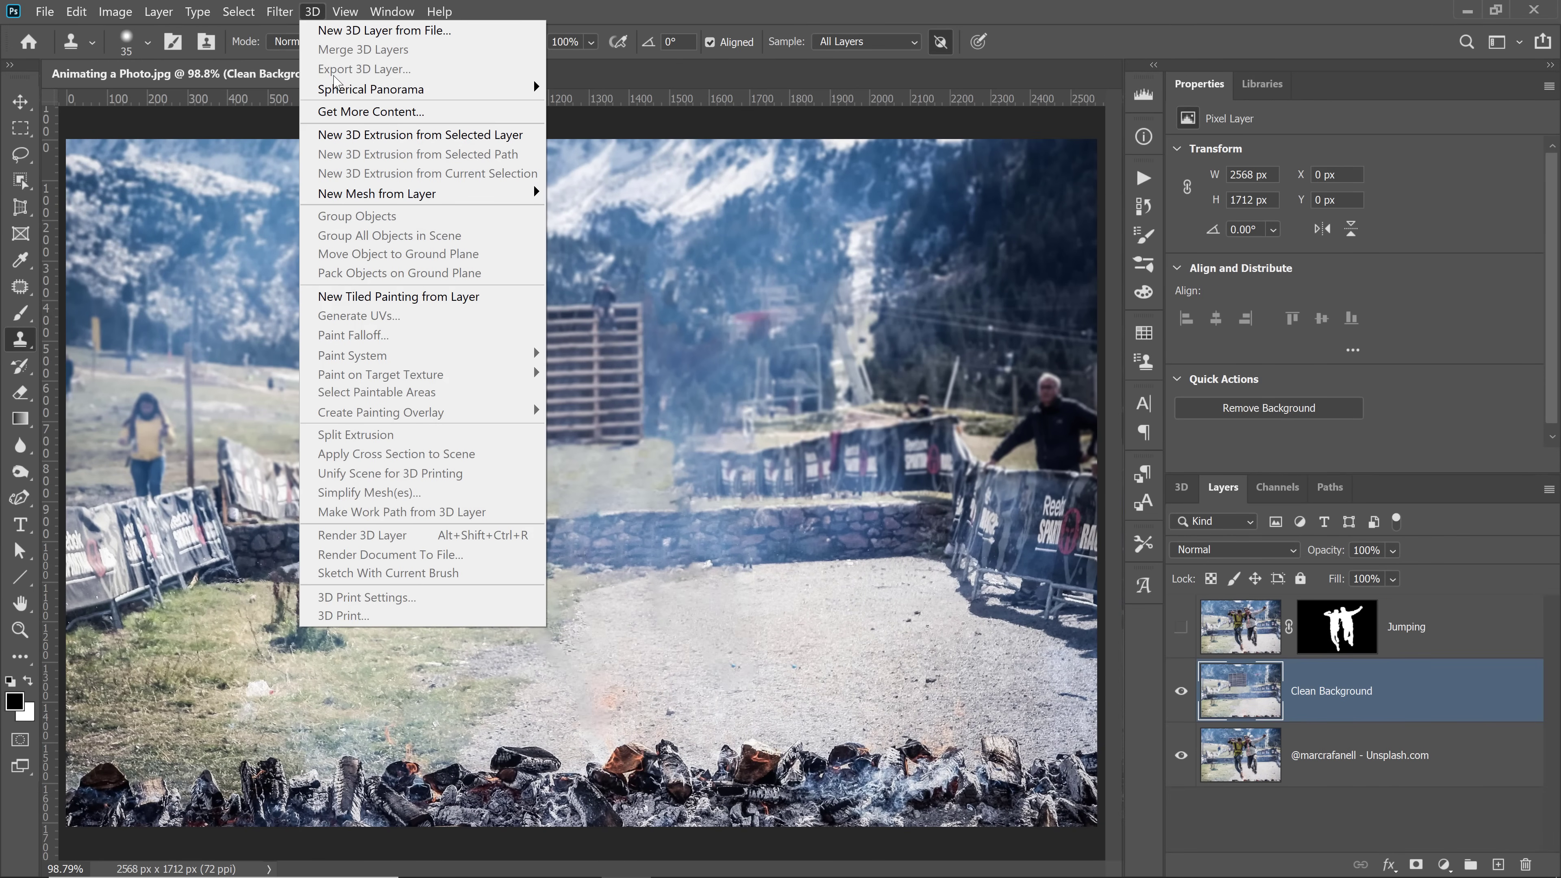
pyautogui.moveTo(376, 200)
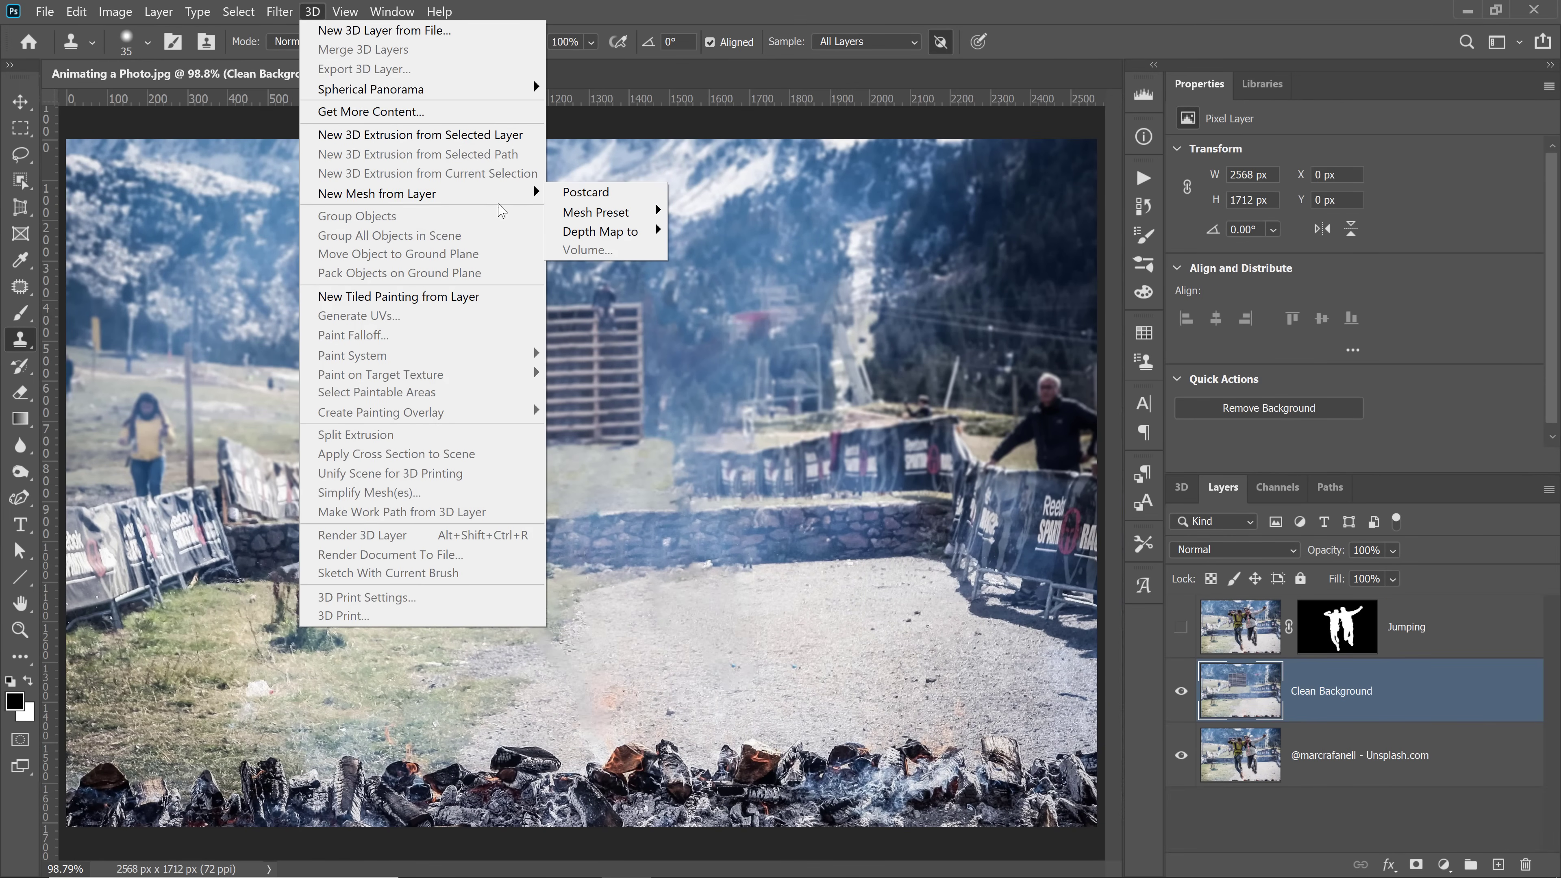
pyautogui.click(590, 198)
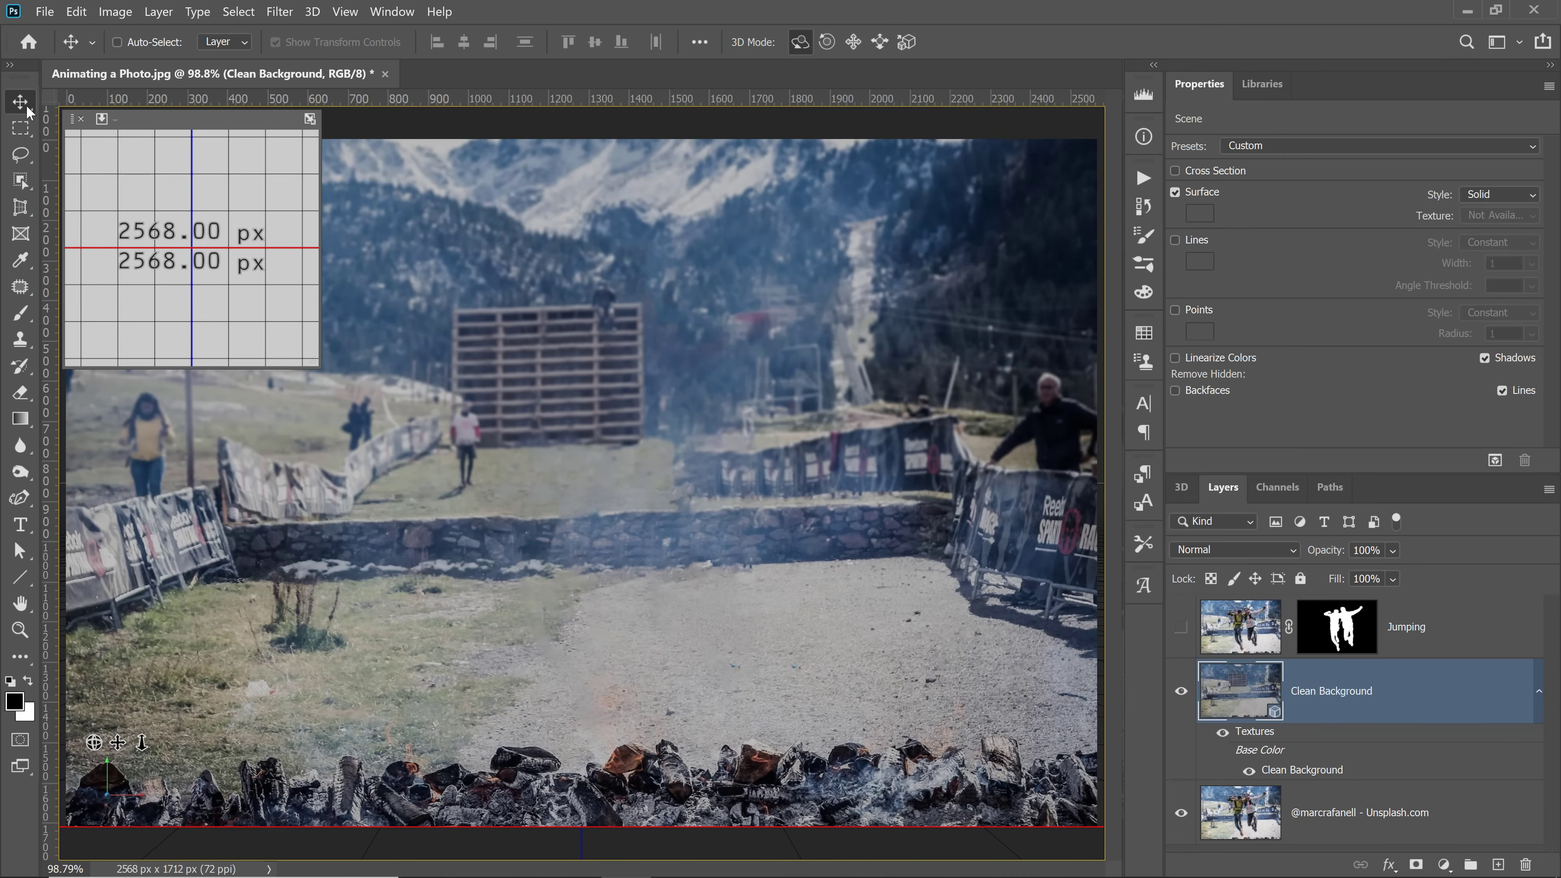
# Using the Move tool, orbit the 3D camera around the postcard and hide the original photo layer beneath it.
pyautogui.click(23, 131)
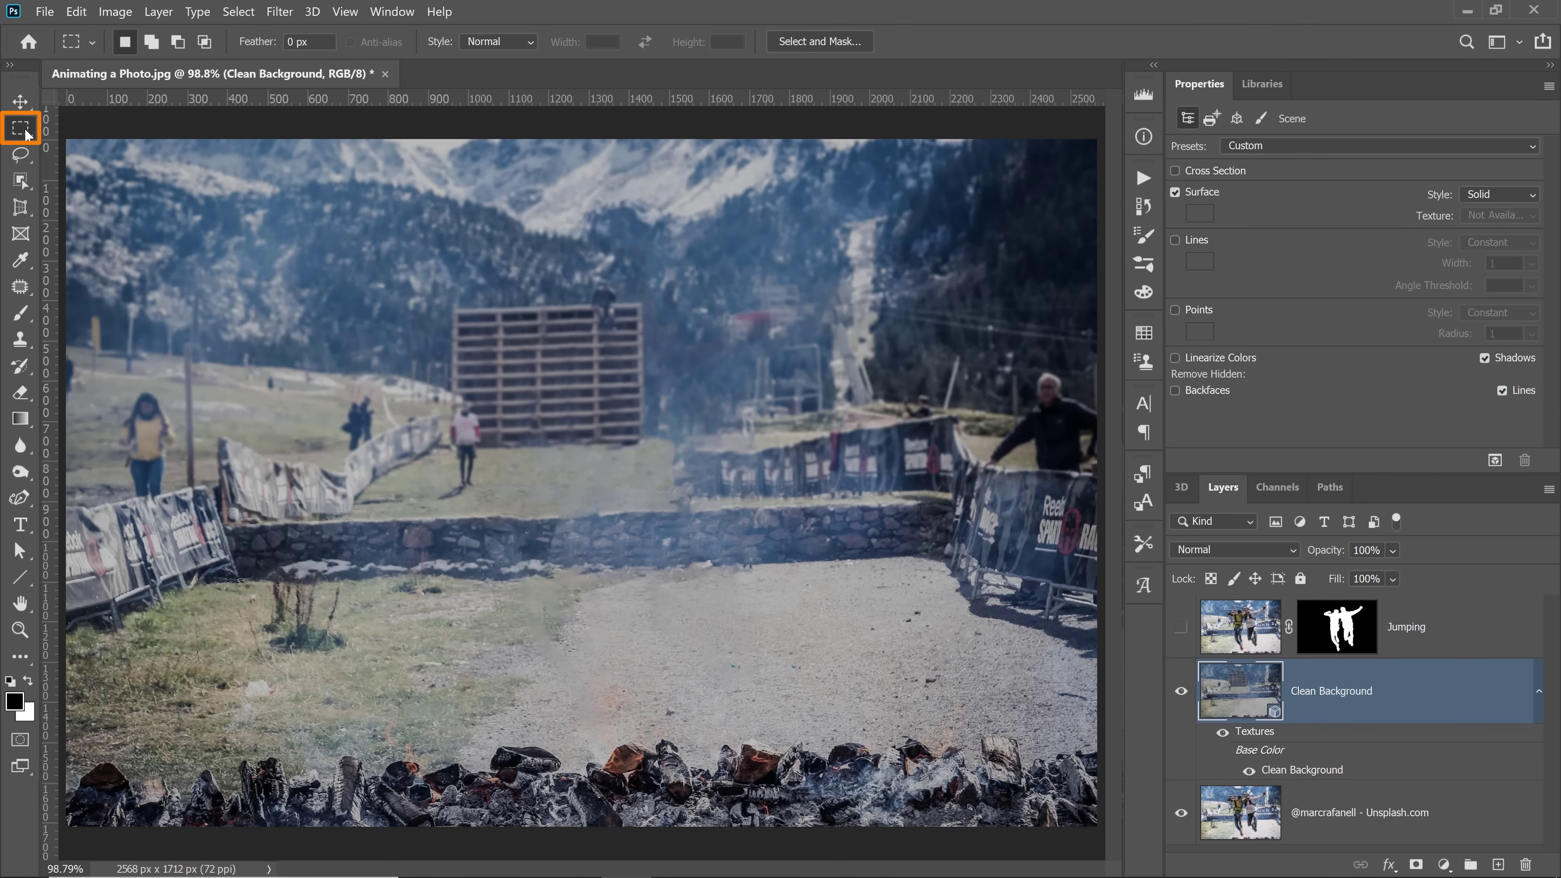
pyautogui.click(20, 101)
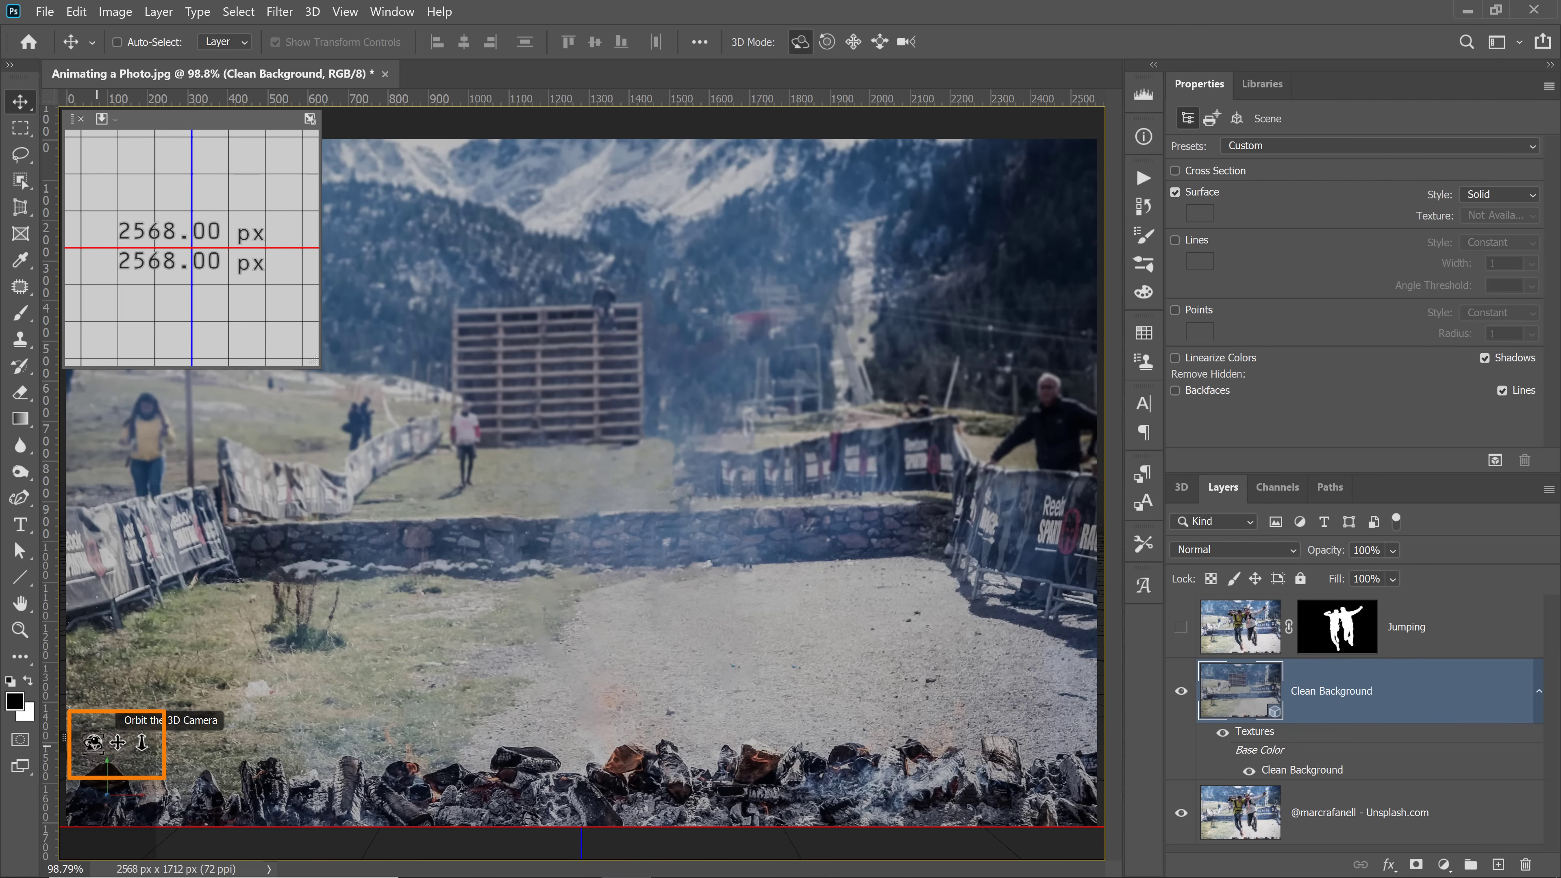
pyautogui.moveTo(94, 743); pyautogui.dragTo(154, 743)
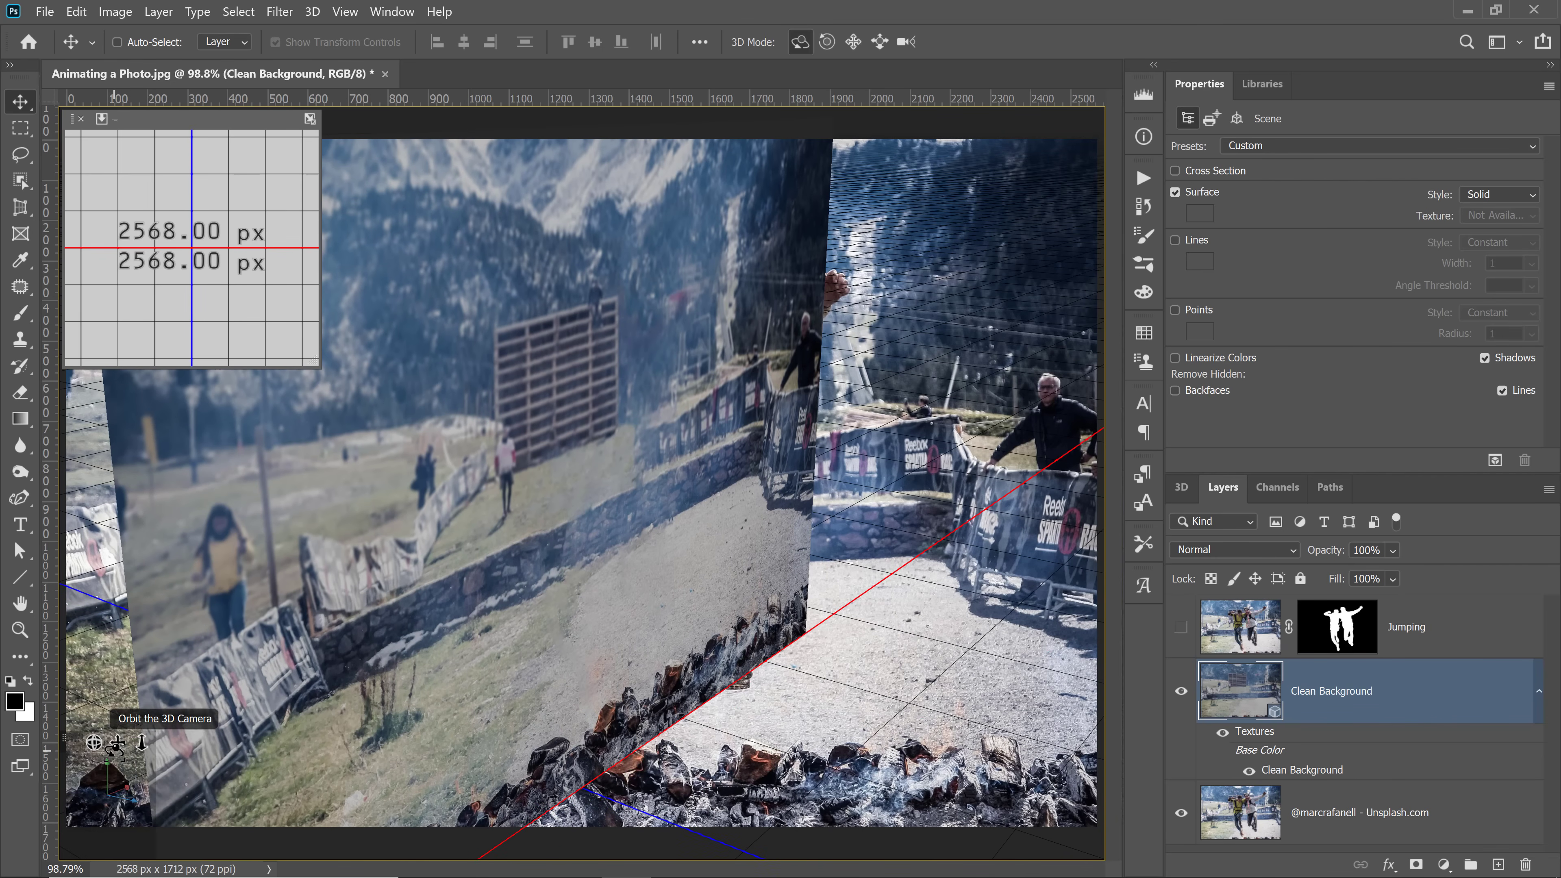
pyautogui.click(1182, 813)
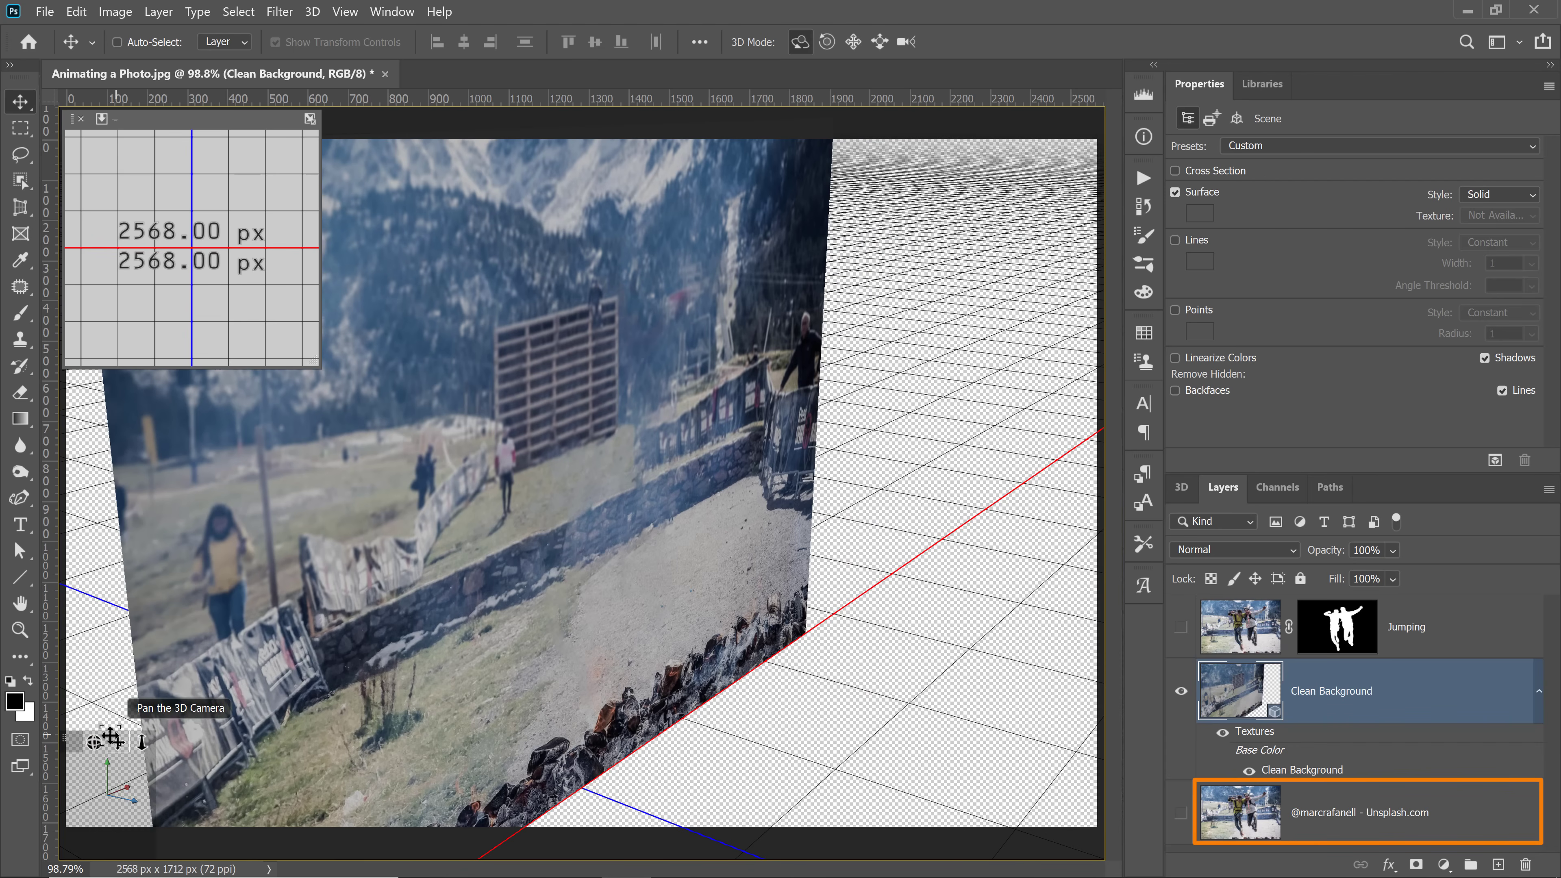
# Close the secondary 3D view while orbiting and panning the background postcard, and reset its camera to the Default Camera.
pyautogui.moveTo(97, 742); pyautogui.dragTo(111, 742)
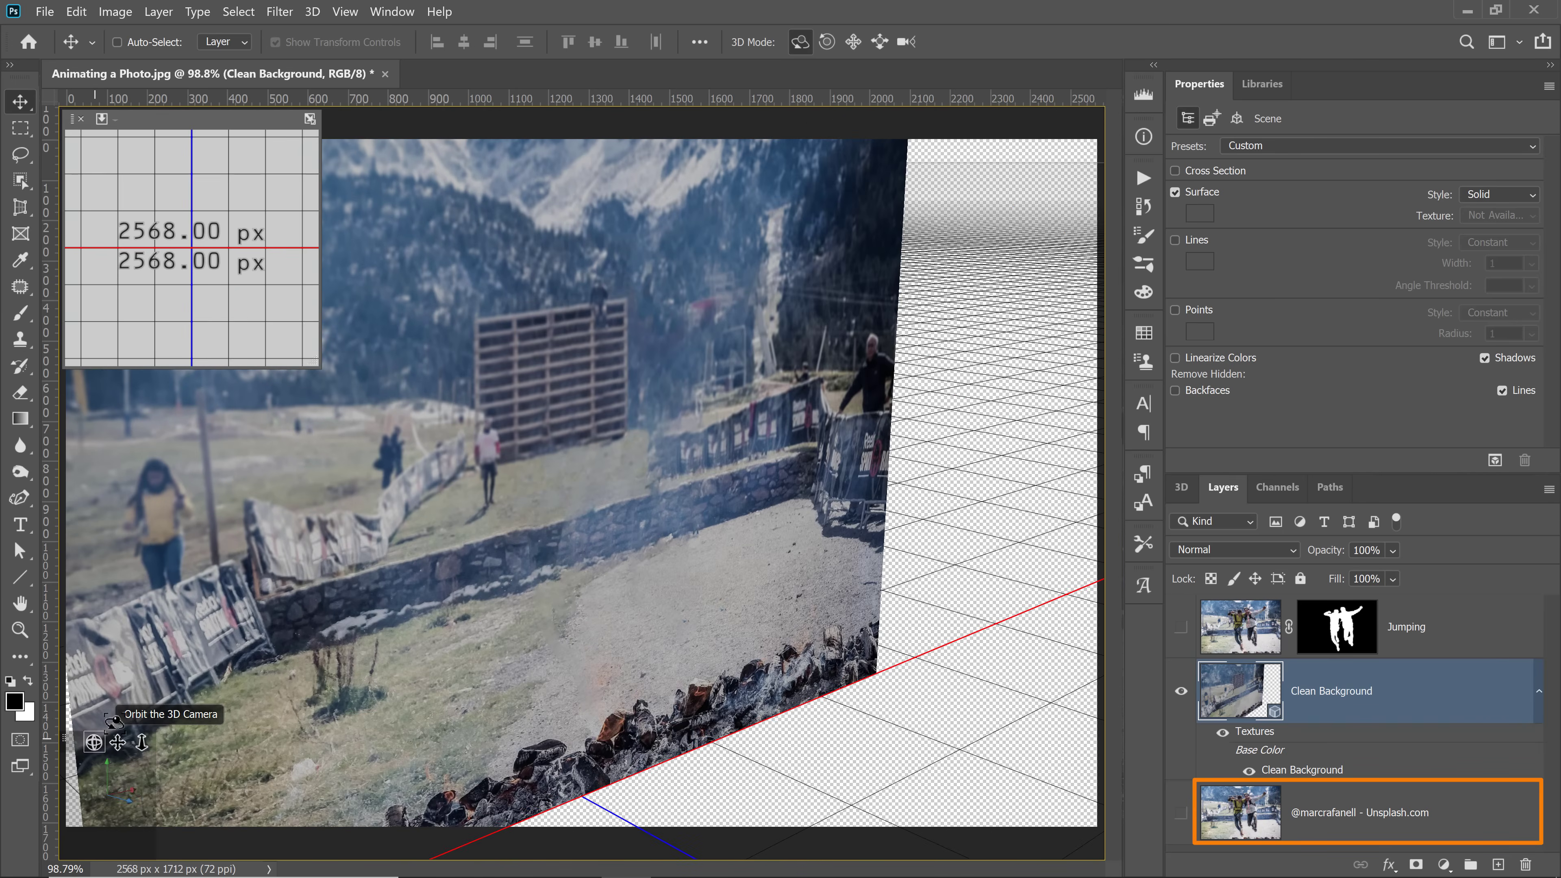
pyautogui.click(80, 119)
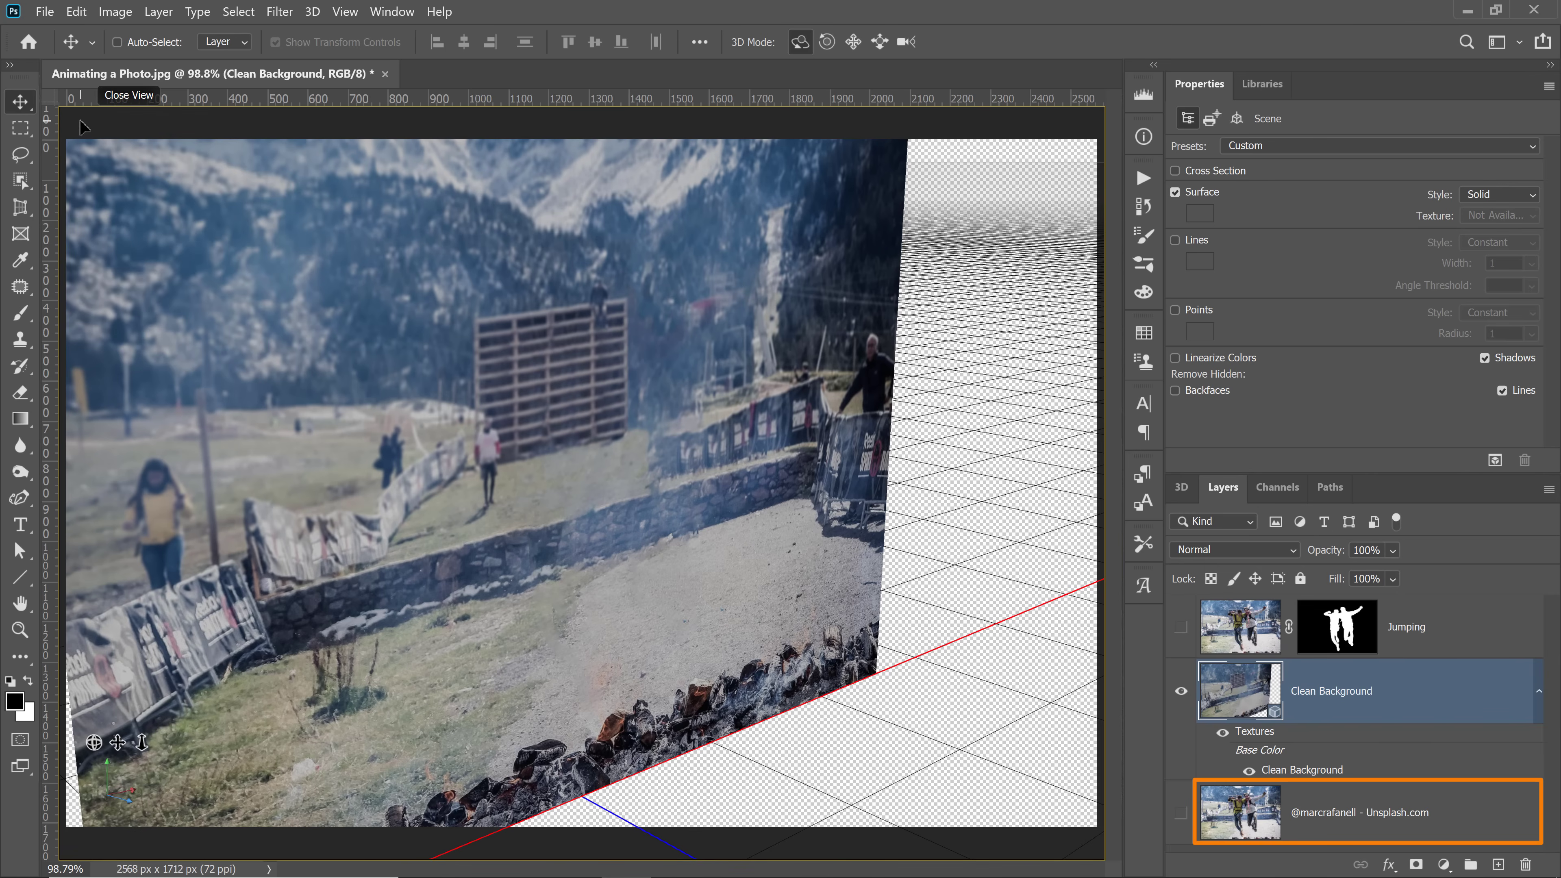
pyautogui.moveTo(118, 742)
pyautogui.mouseDown()
pyautogui.moveTo(104, 717)
pyautogui.moveTo(89, 742)
pyautogui.moveTo(104, 741)
pyautogui.mouseUp()
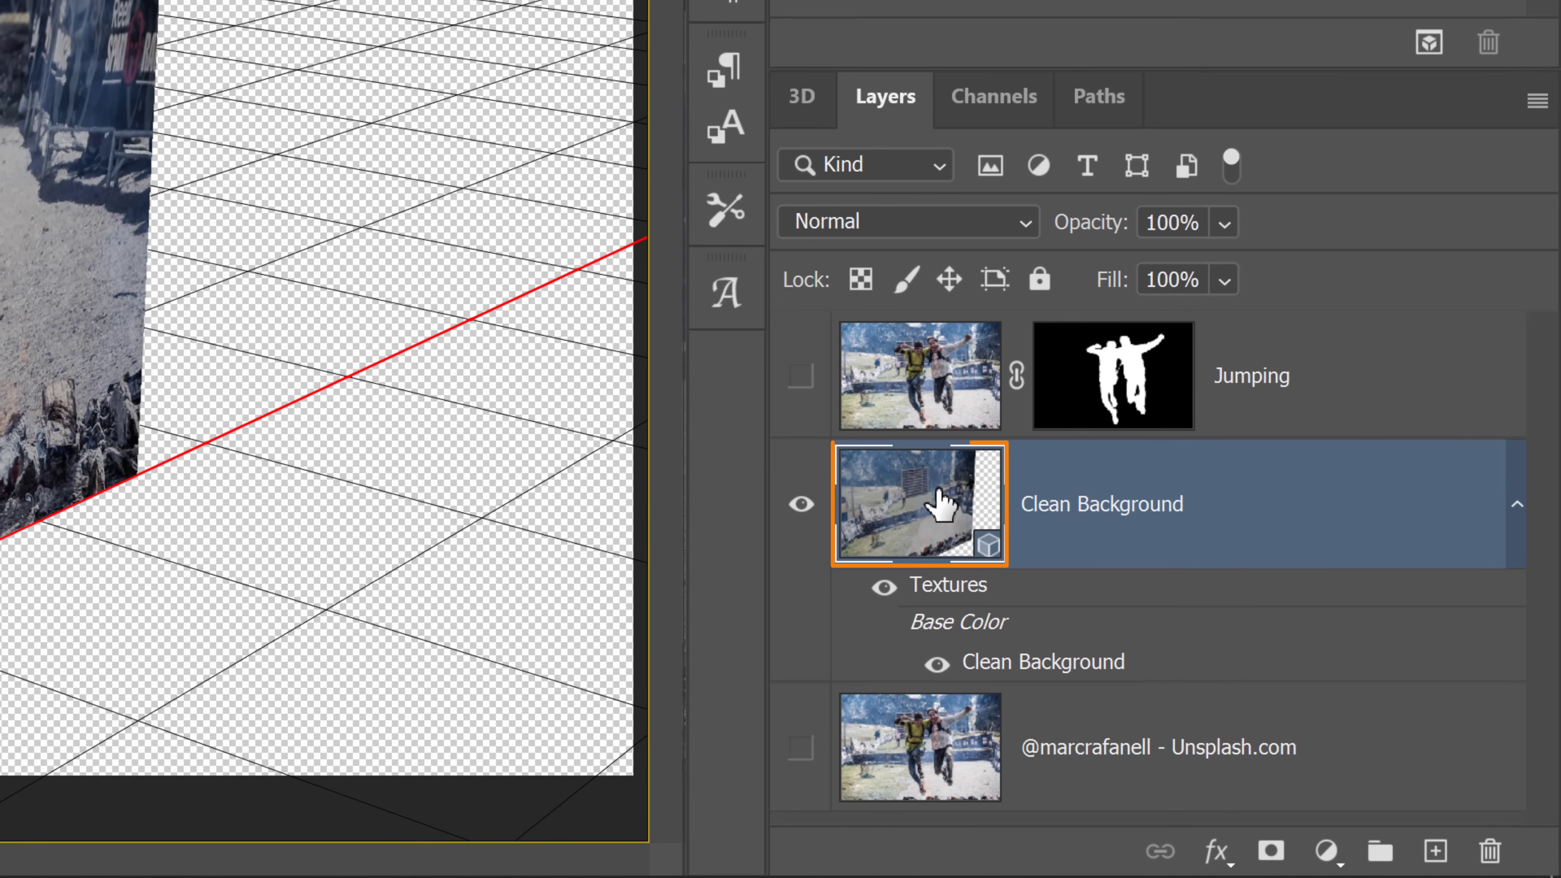
pyautogui.doubleClick(936, 501)
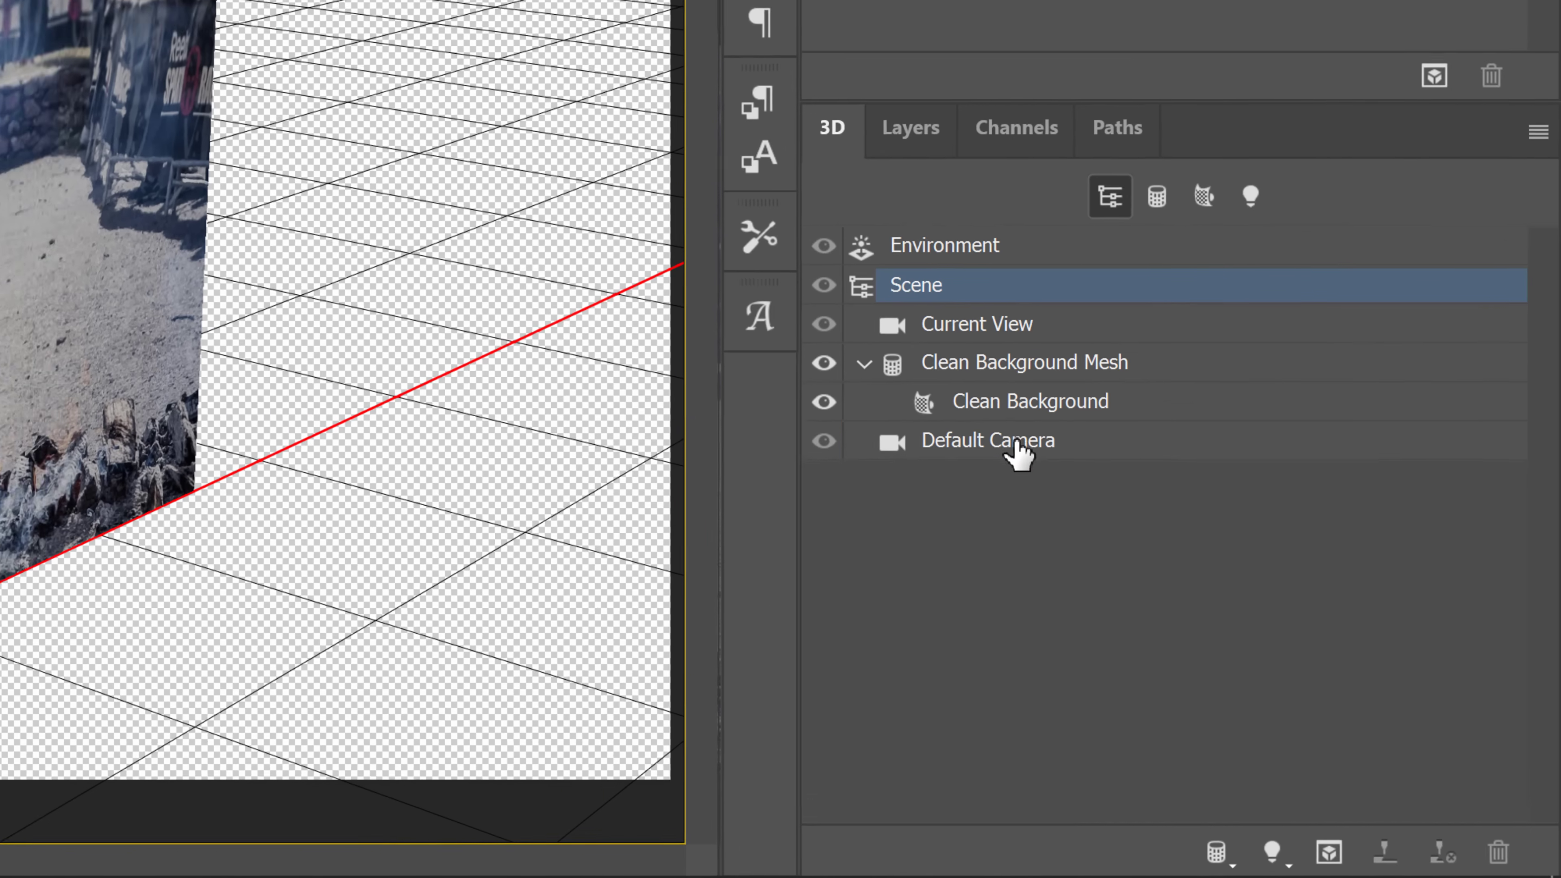
pyautogui.click(992, 424)
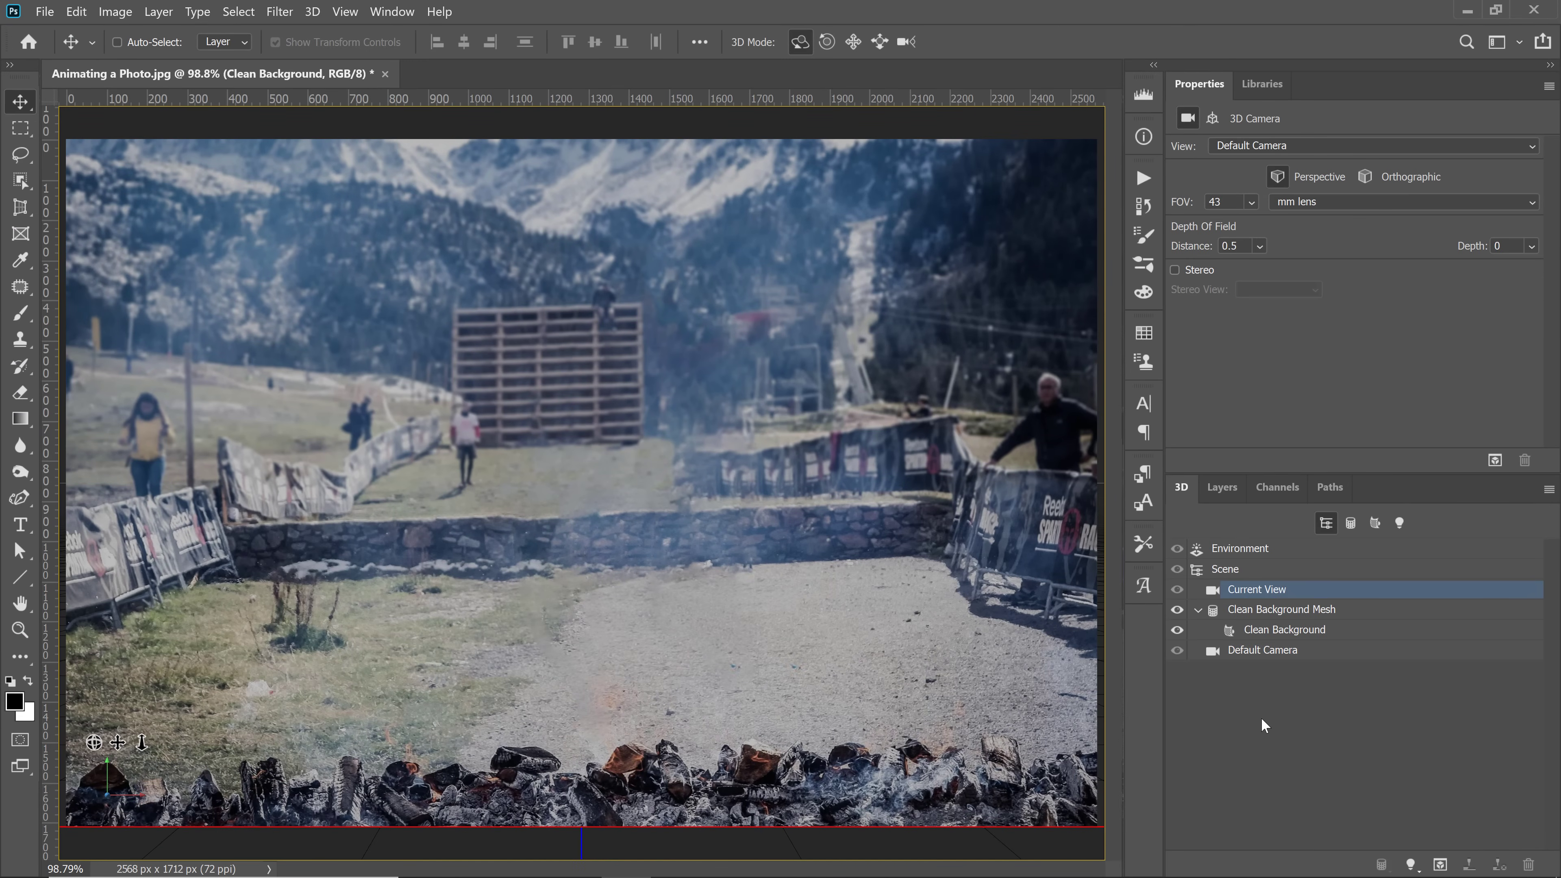
# Make the Jumping layer visible and convert it into a 3D postcard mesh.
pyautogui.click(1216, 490)
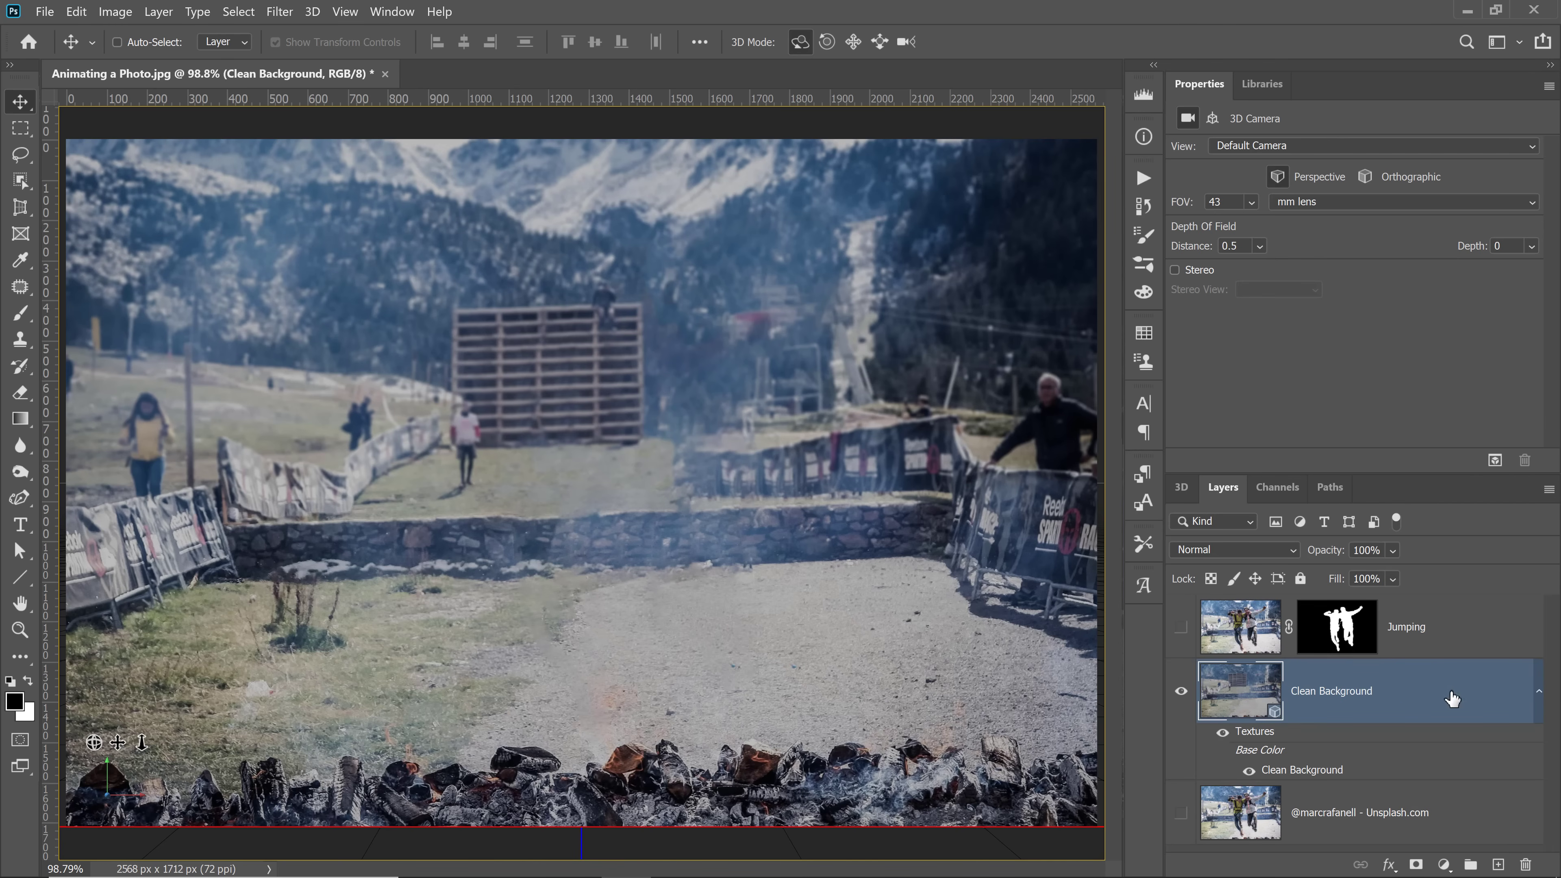
pyautogui.click(1502, 641)
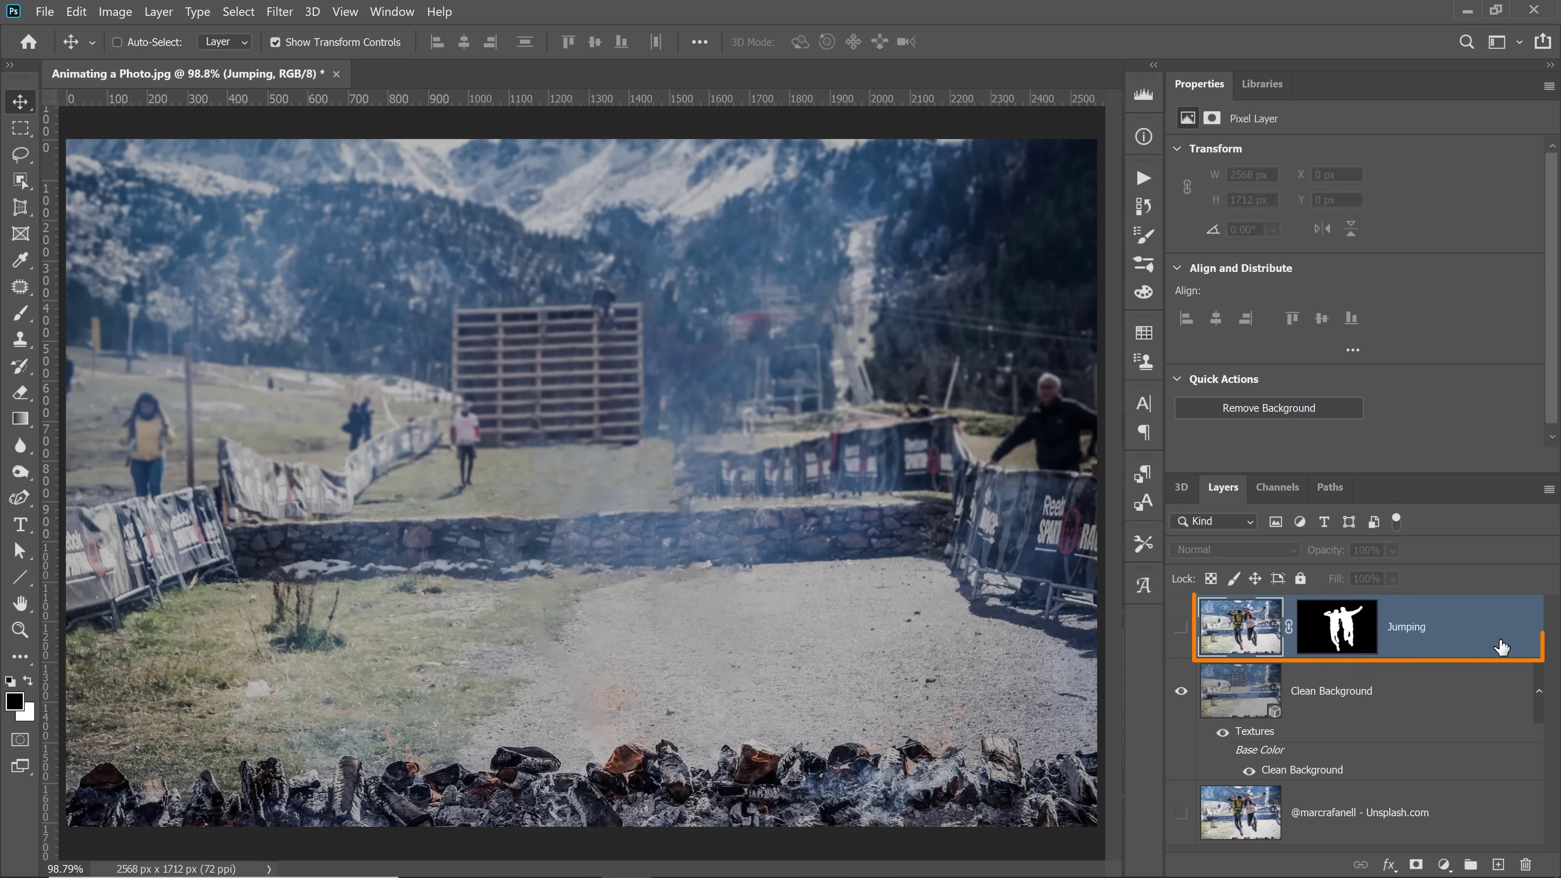
pyautogui.click(1181, 627)
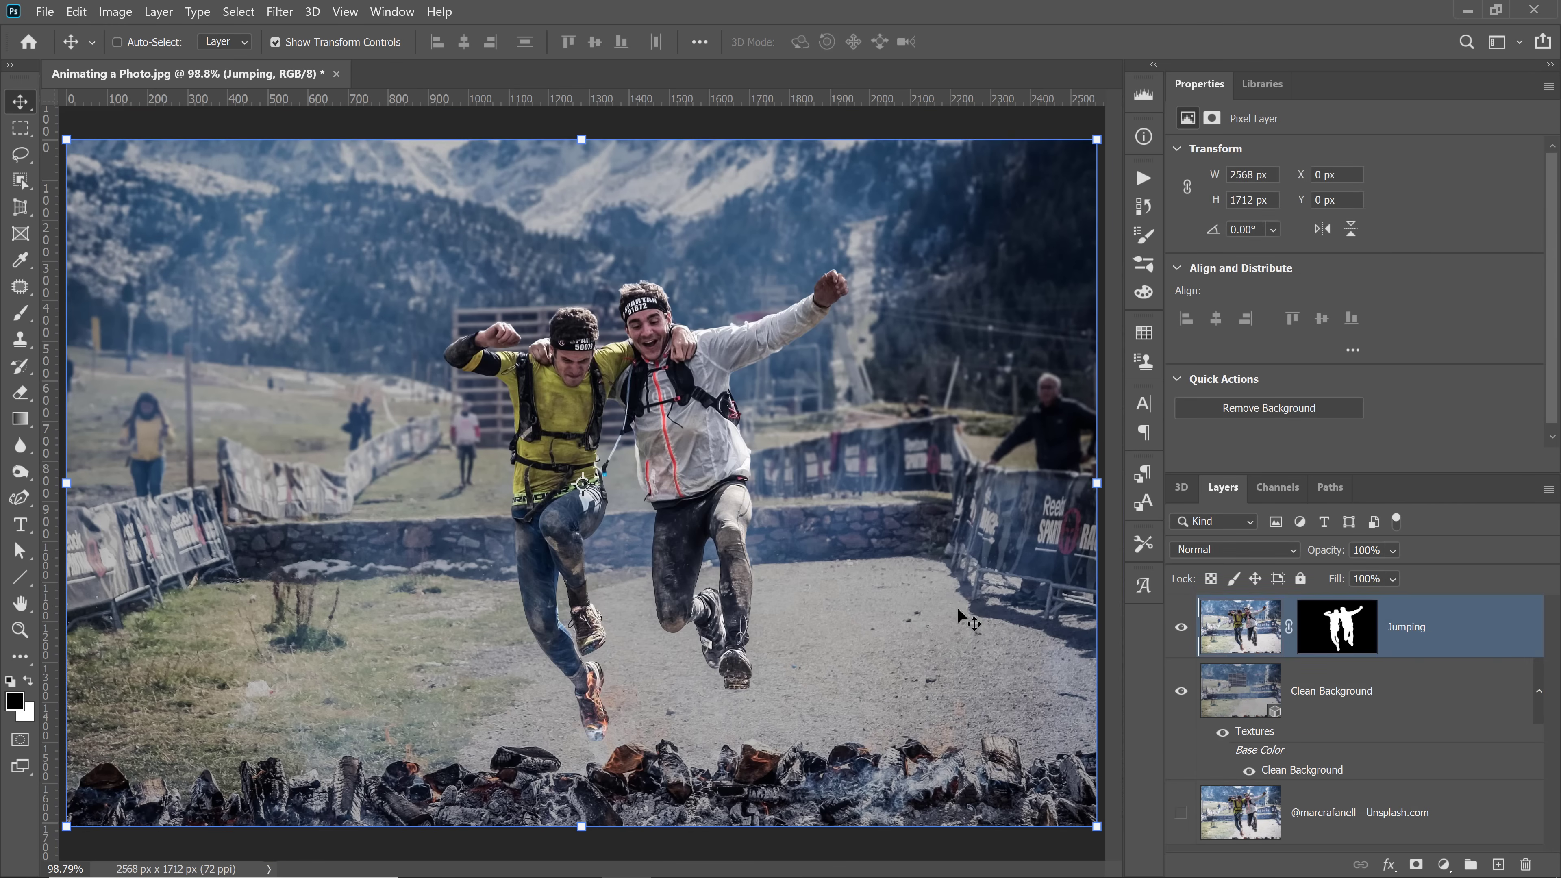
pyautogui.click(312, 11)
pyautogui.moveTo(384, 192)
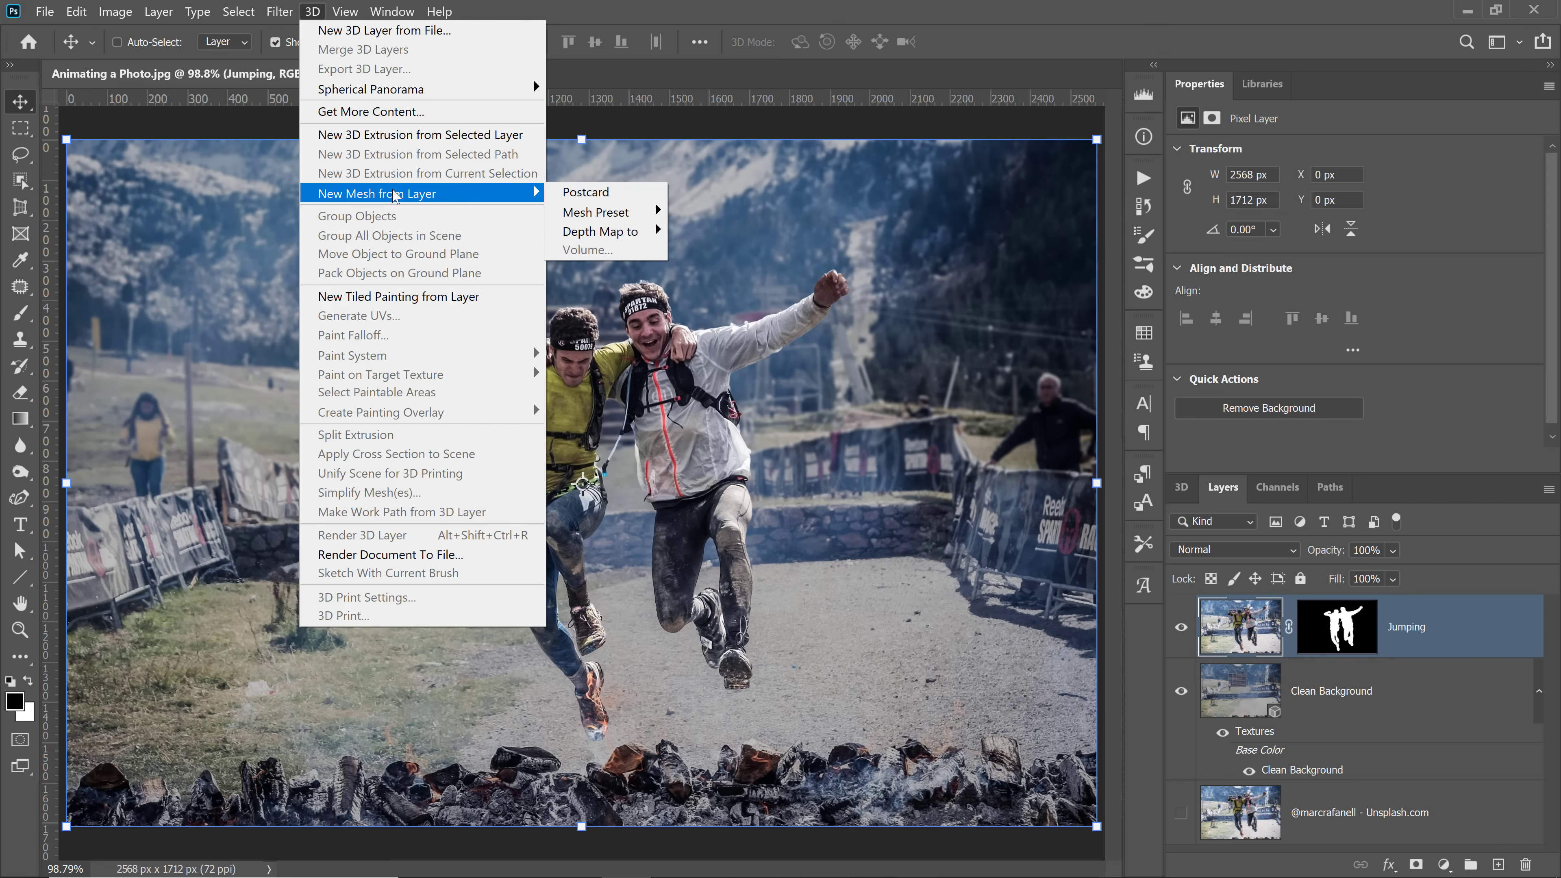
pyautogui.click(584, 192)
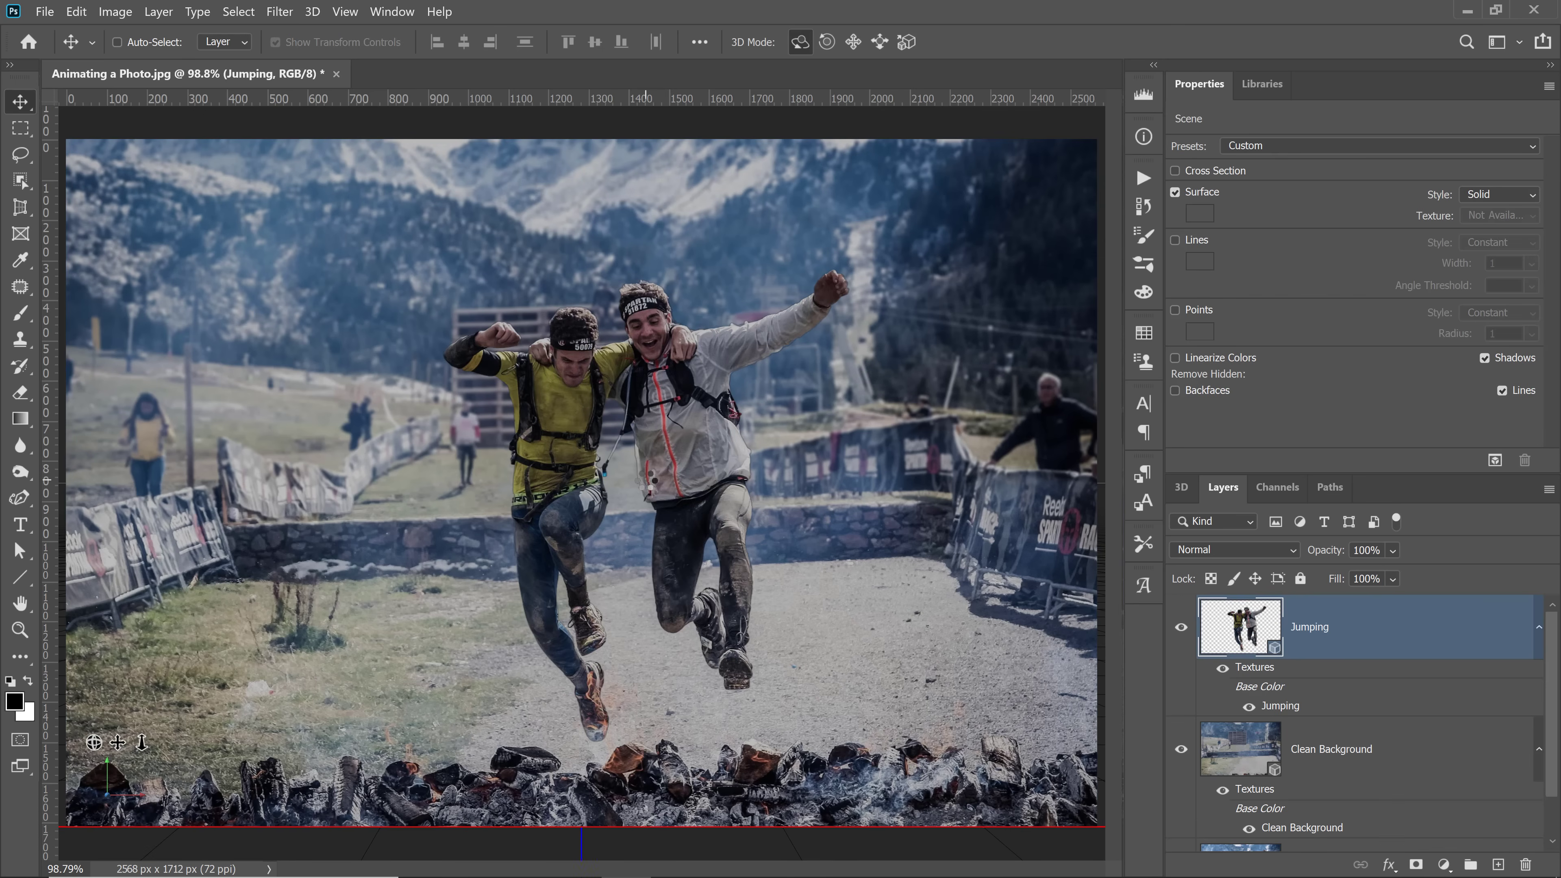
# Orbit the 3D camera around the Jumping postcard and reset its view to the Default Camera.
pyautogui.moveTo(95, 742)
pyautogui.mouseDown()
pyautogui.moveTo(149, 764)
pyautogui.moveTo(100, 710)
pyautogui.moveTo(92, 740)
pyautogui.mouseUp()
pyautogui.doubleClick(1262, 651)
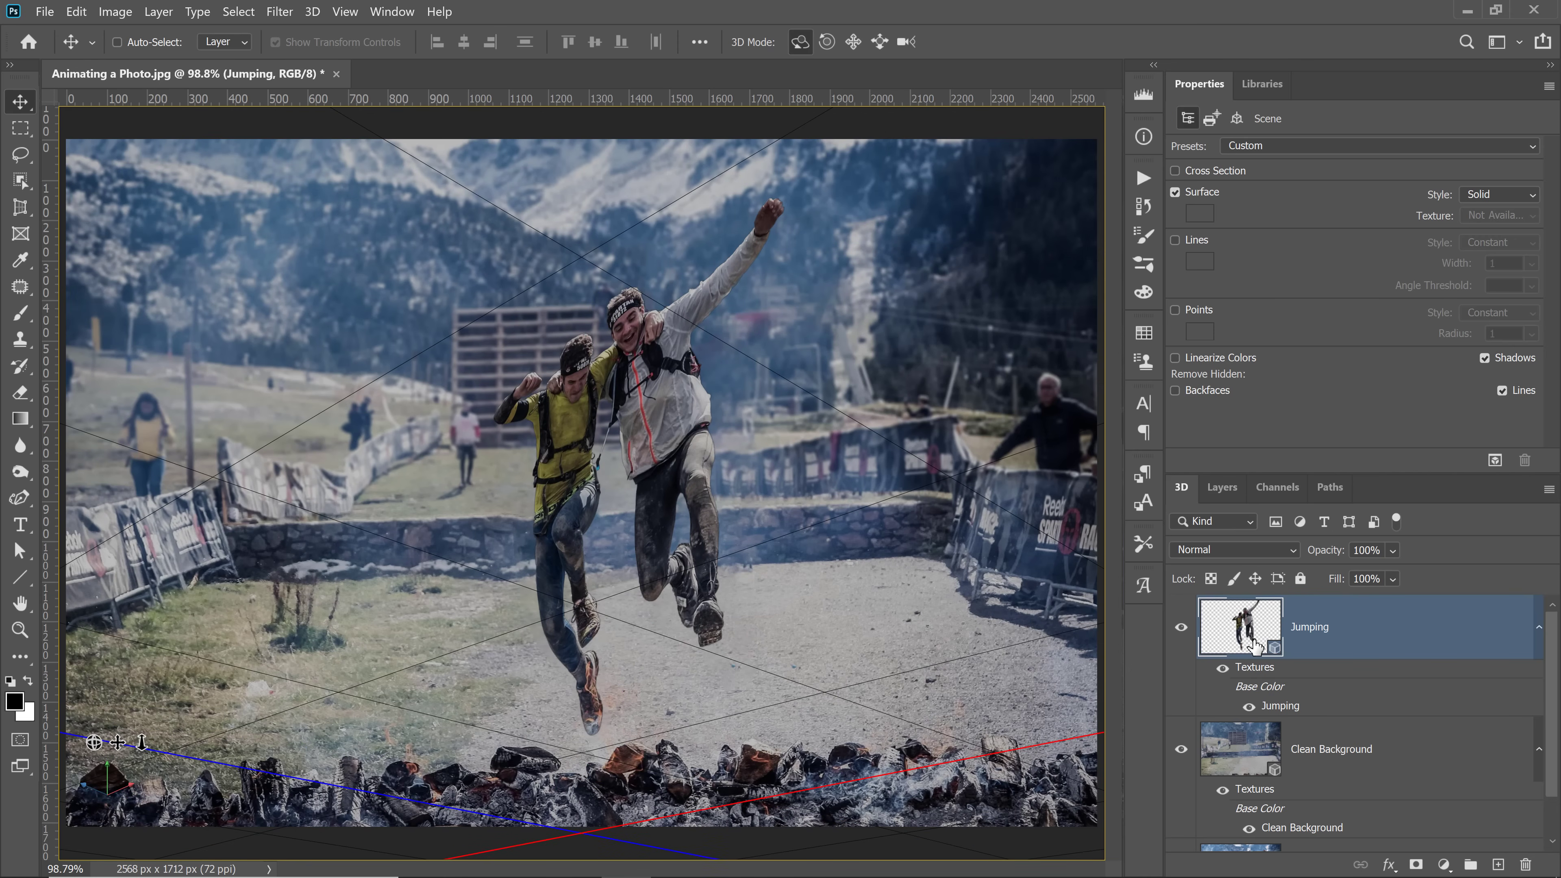
pyautogui.click(1257, 651)
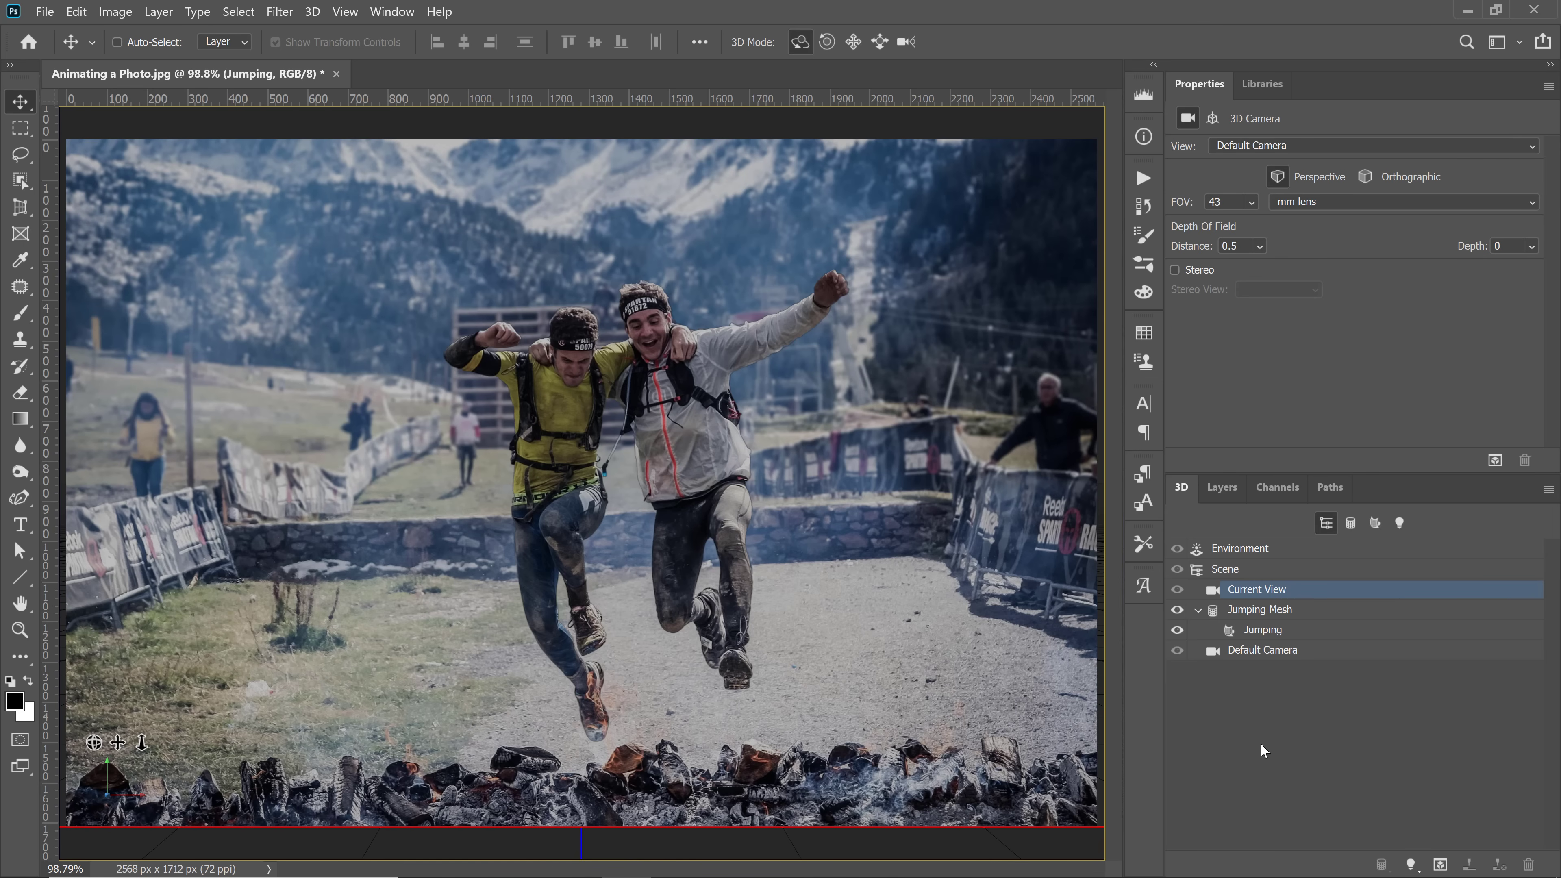
# Merge the Jumping and Clean Background 3D layers into a single 3D layer.
pyautogui.click(1222, 493)
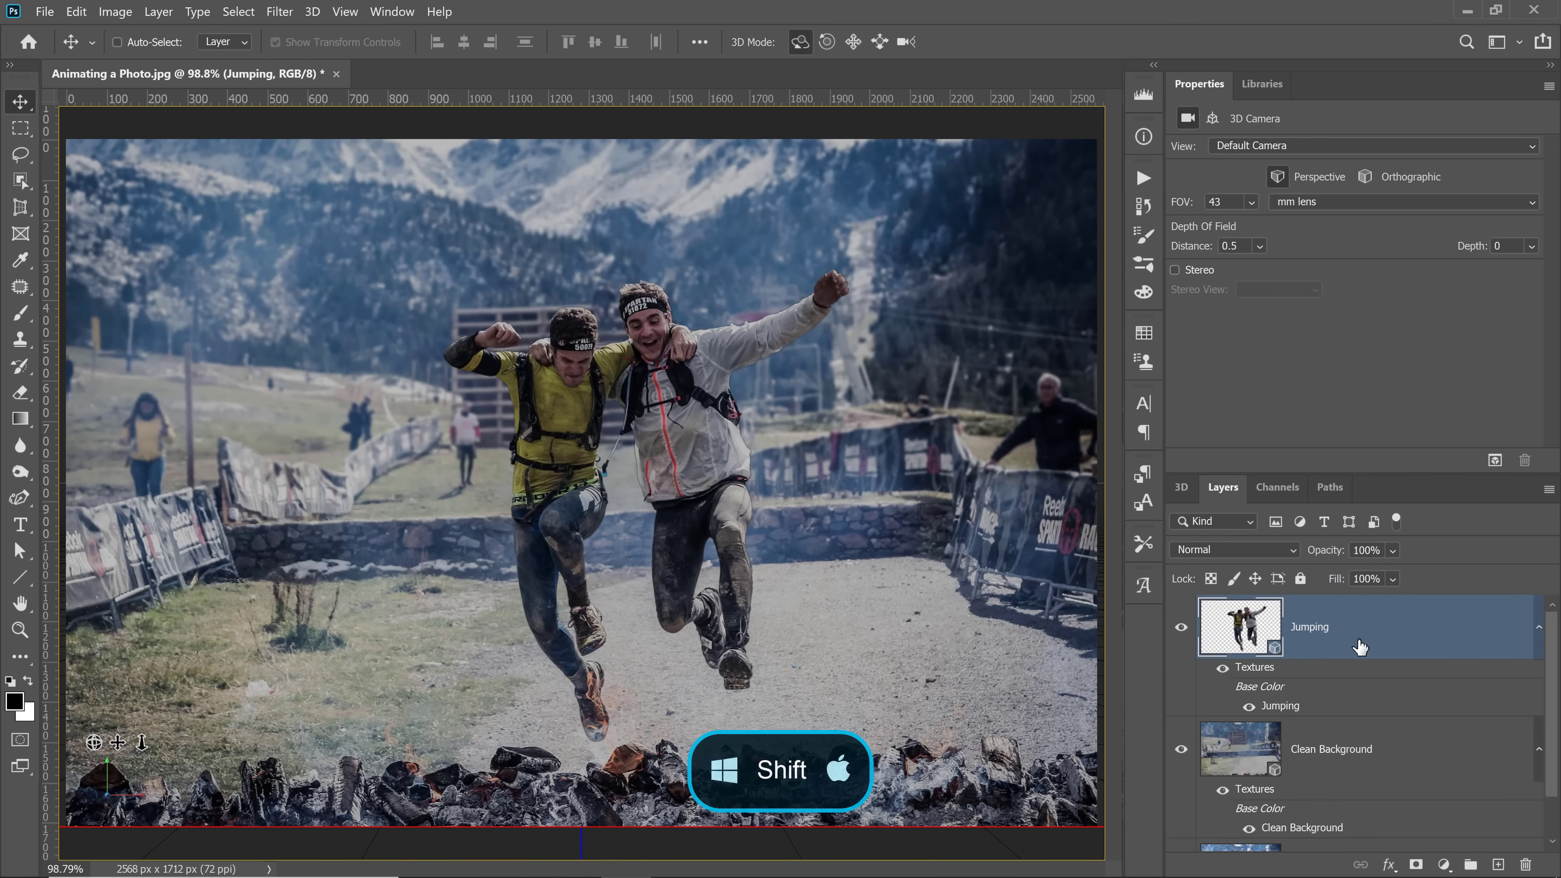
pyautogui.keyDown('shift'); pyautogui.click(1404, 765); pyautogui.keyUp('shift')
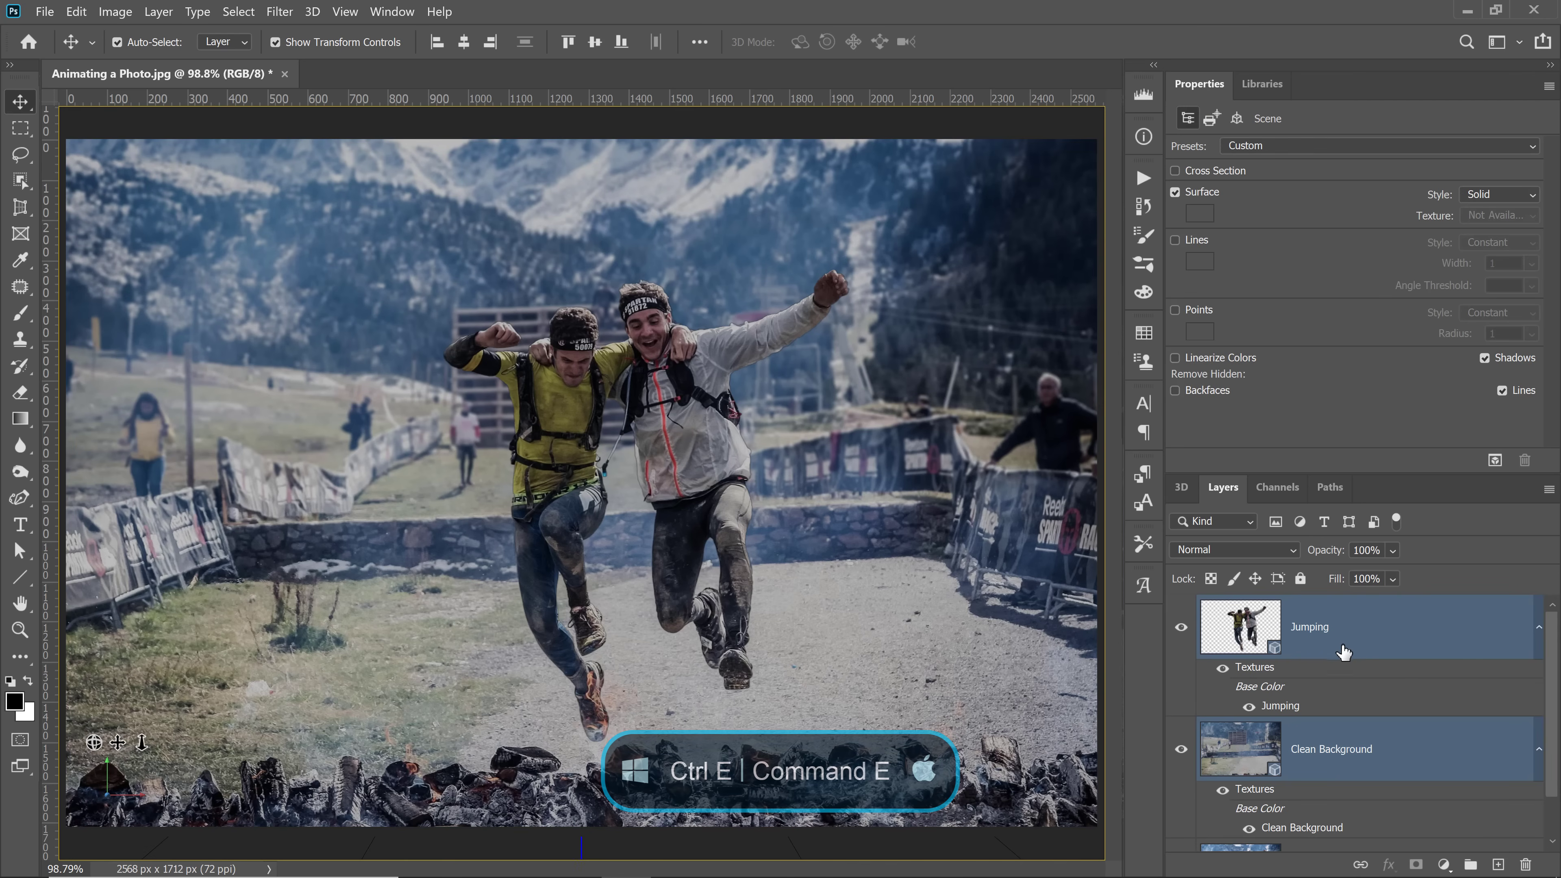
pyautogui.hotkey('ctrl', 'e')
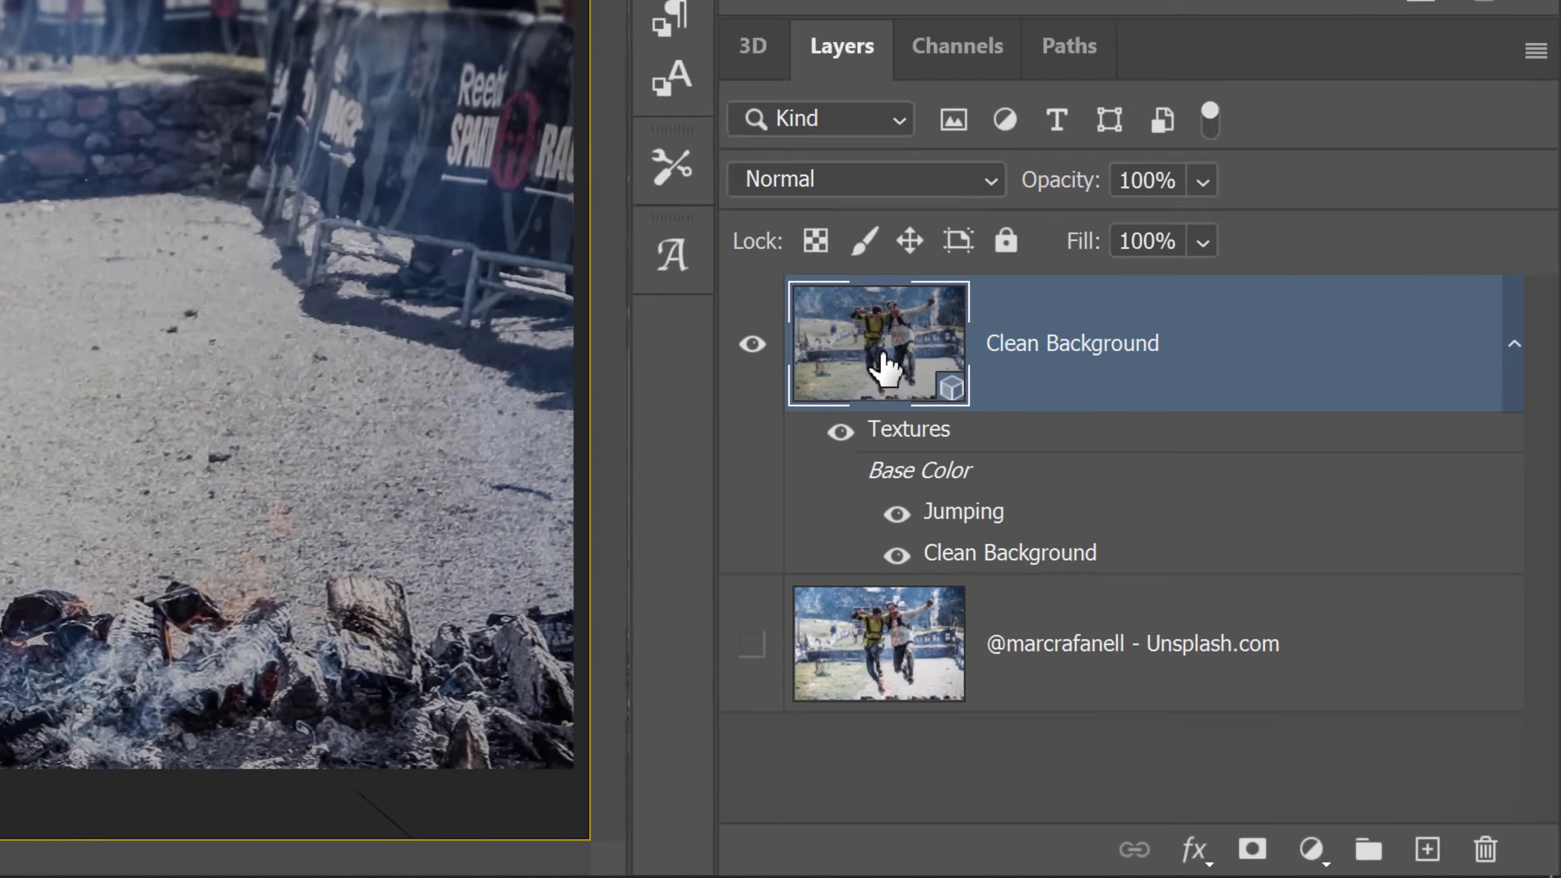
# Open the merged 3D layer's scene contents and collapse the Clean Background Mesh and Jumping Mesh entries.
pyautogui.doubleClick(606, 139)
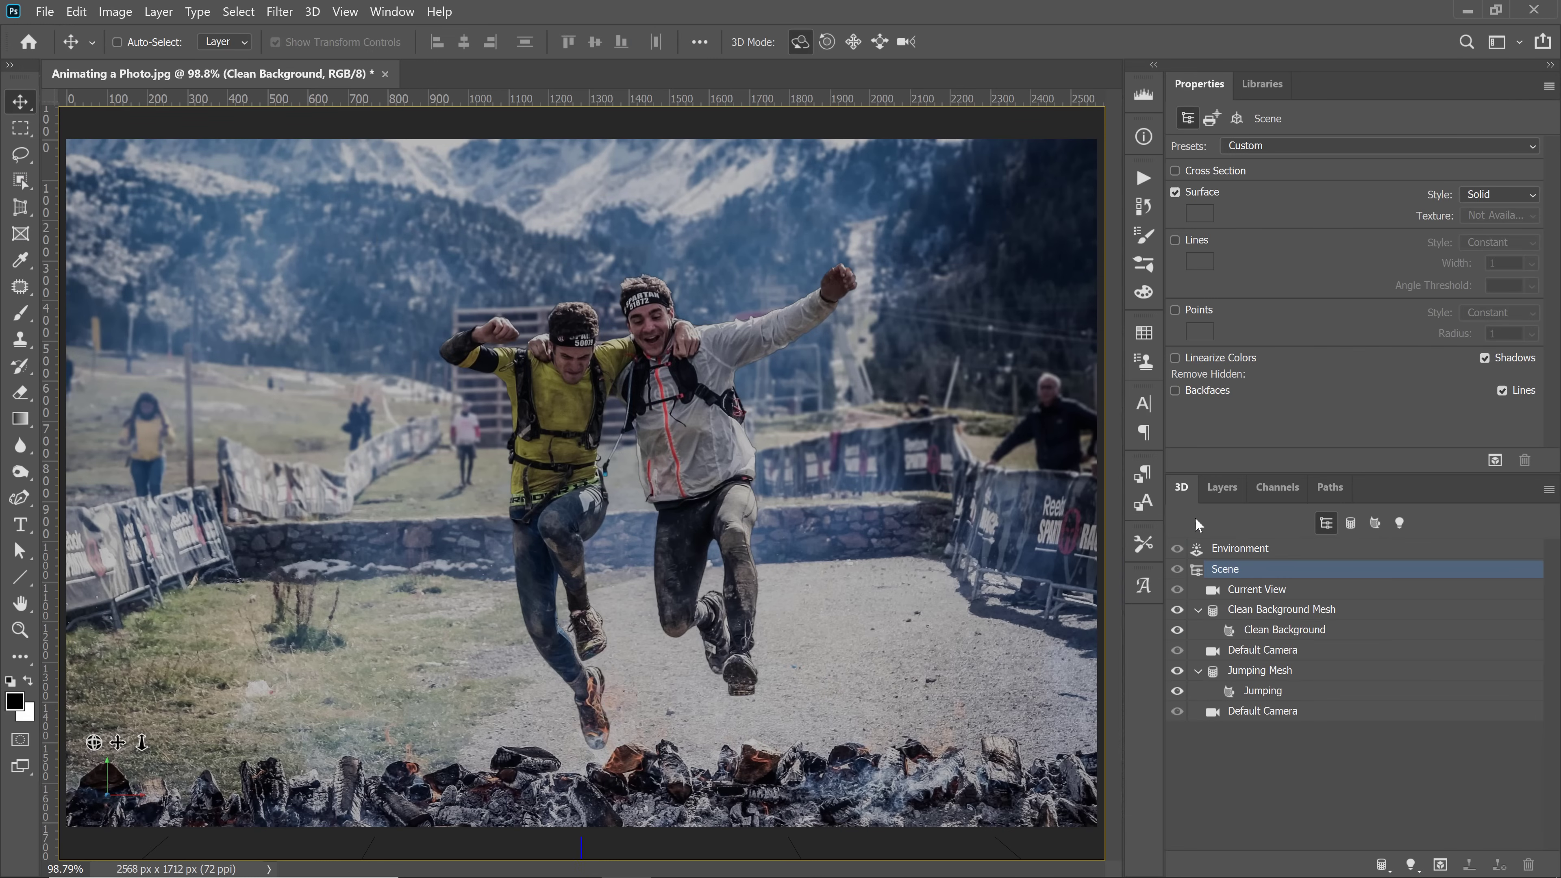
pyautogui.click(1197, 610)
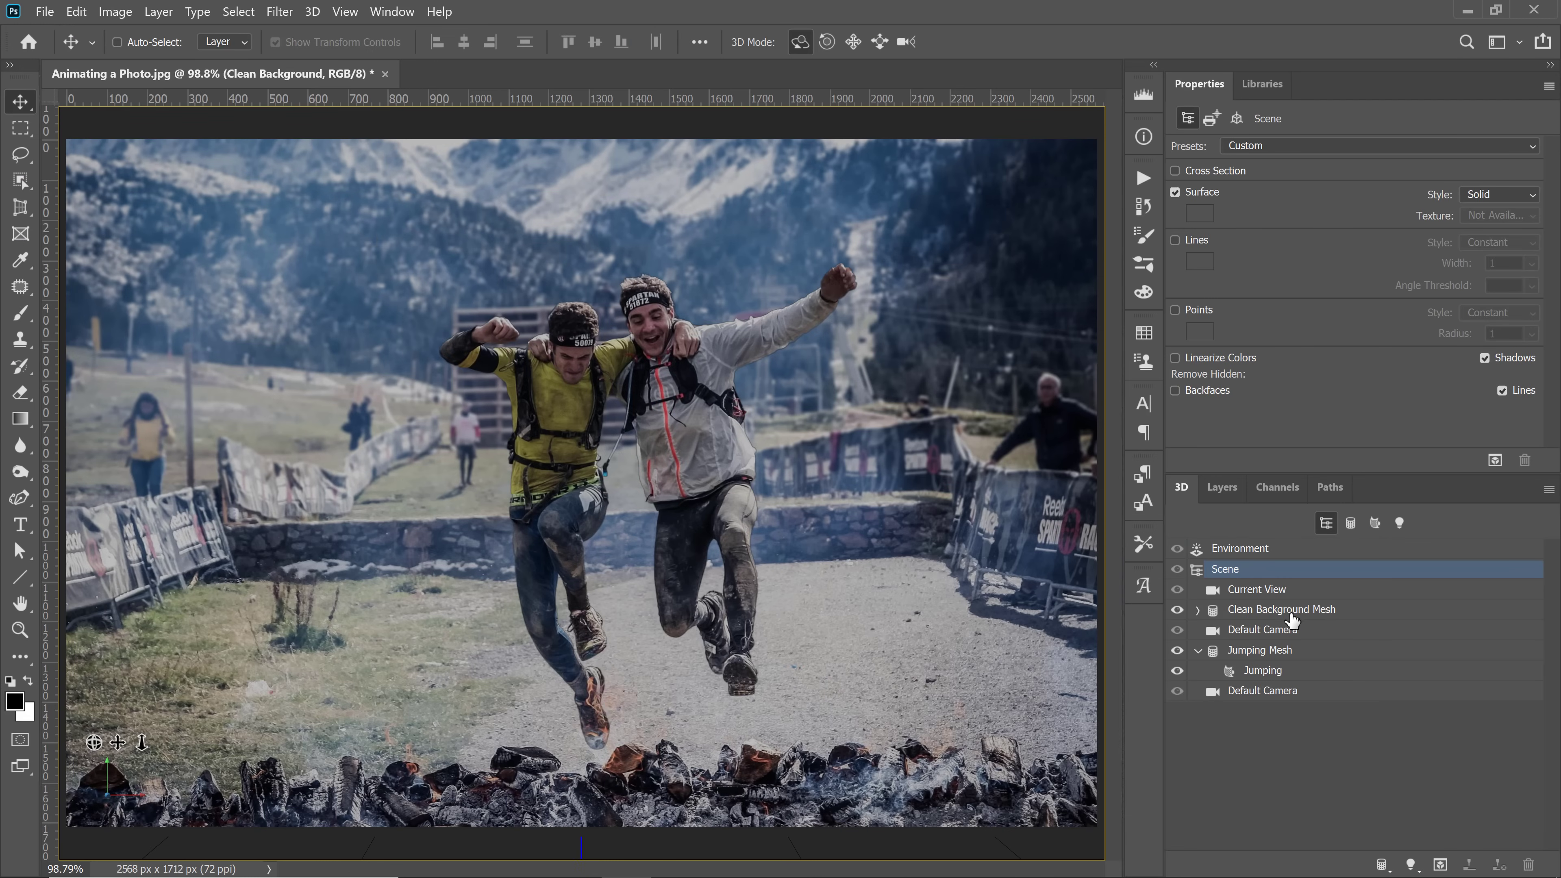
pyautogui.click(1198, 650)
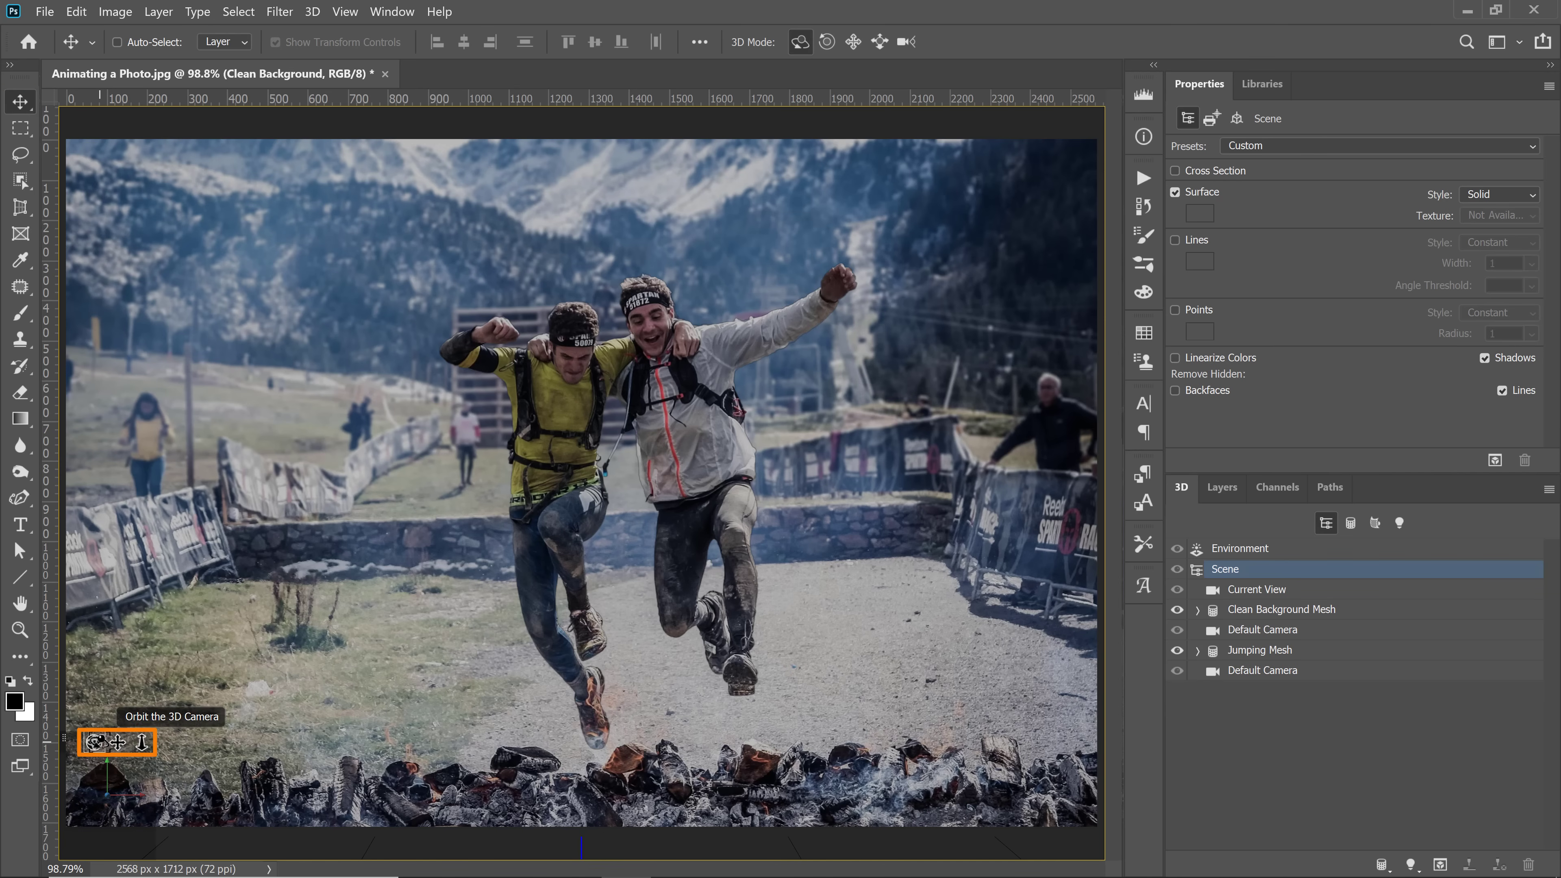
# Orbit the 3D camera around the merged postcards and try scaling the Jumping Mesh uniformly.
pyautogui.moveTo(94, 742); pyautogui.dragTo(159, 701)
pyautogui.click(592, 324)
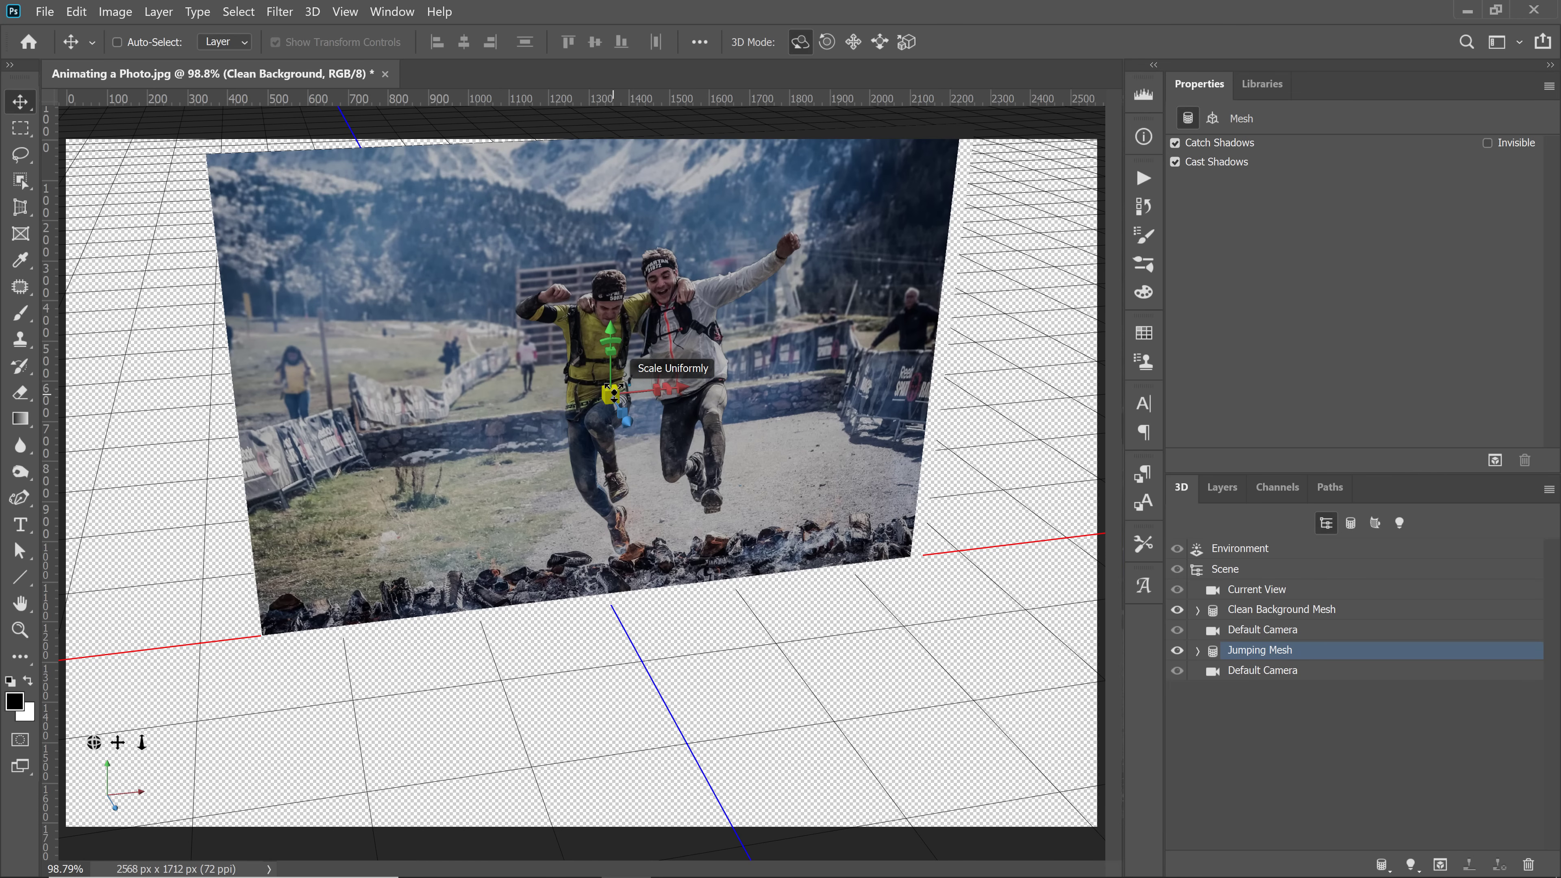
pyautogui.moveTo(611, 394)
pyautogui.mouseDown()
pyautogui.moveTo(751, 256)
pyautogui.moveTo(787, 262)
pyautogui.moveTo(613, 387)
pyautogui.moveTo(743, 297)
pyautogui.moveTo(615, 403)
pyautogui.mouseUp()
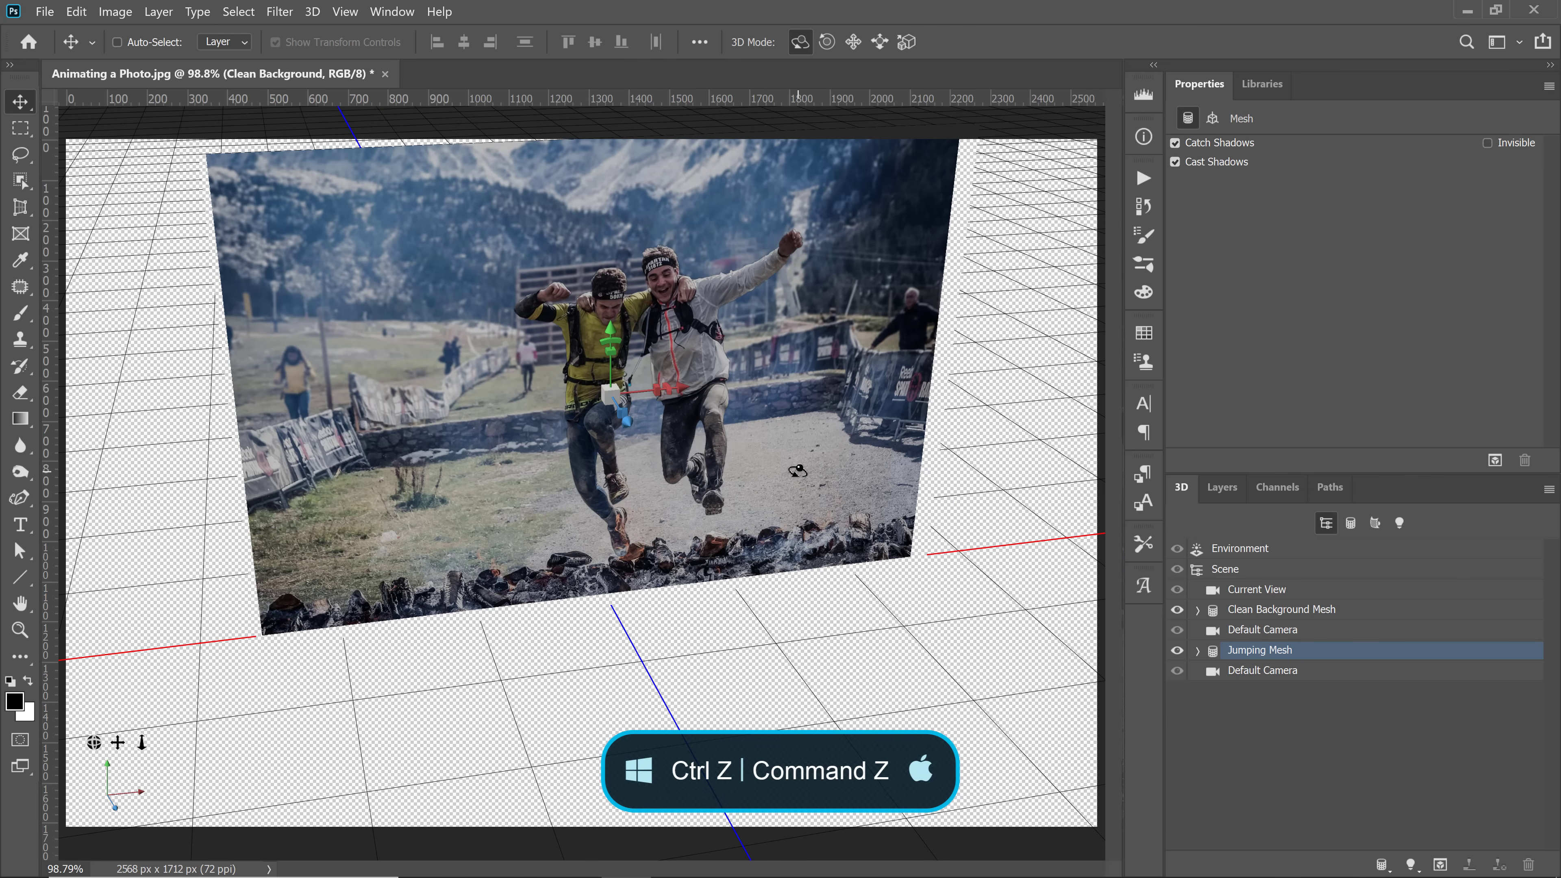
# Undo the trial mesh scaling and camera changes, and reset the view to the Default Camera.
pyautogui.hotkey('ctrl', 'z')
pyautogui.hotkey('ctrl', 'z')
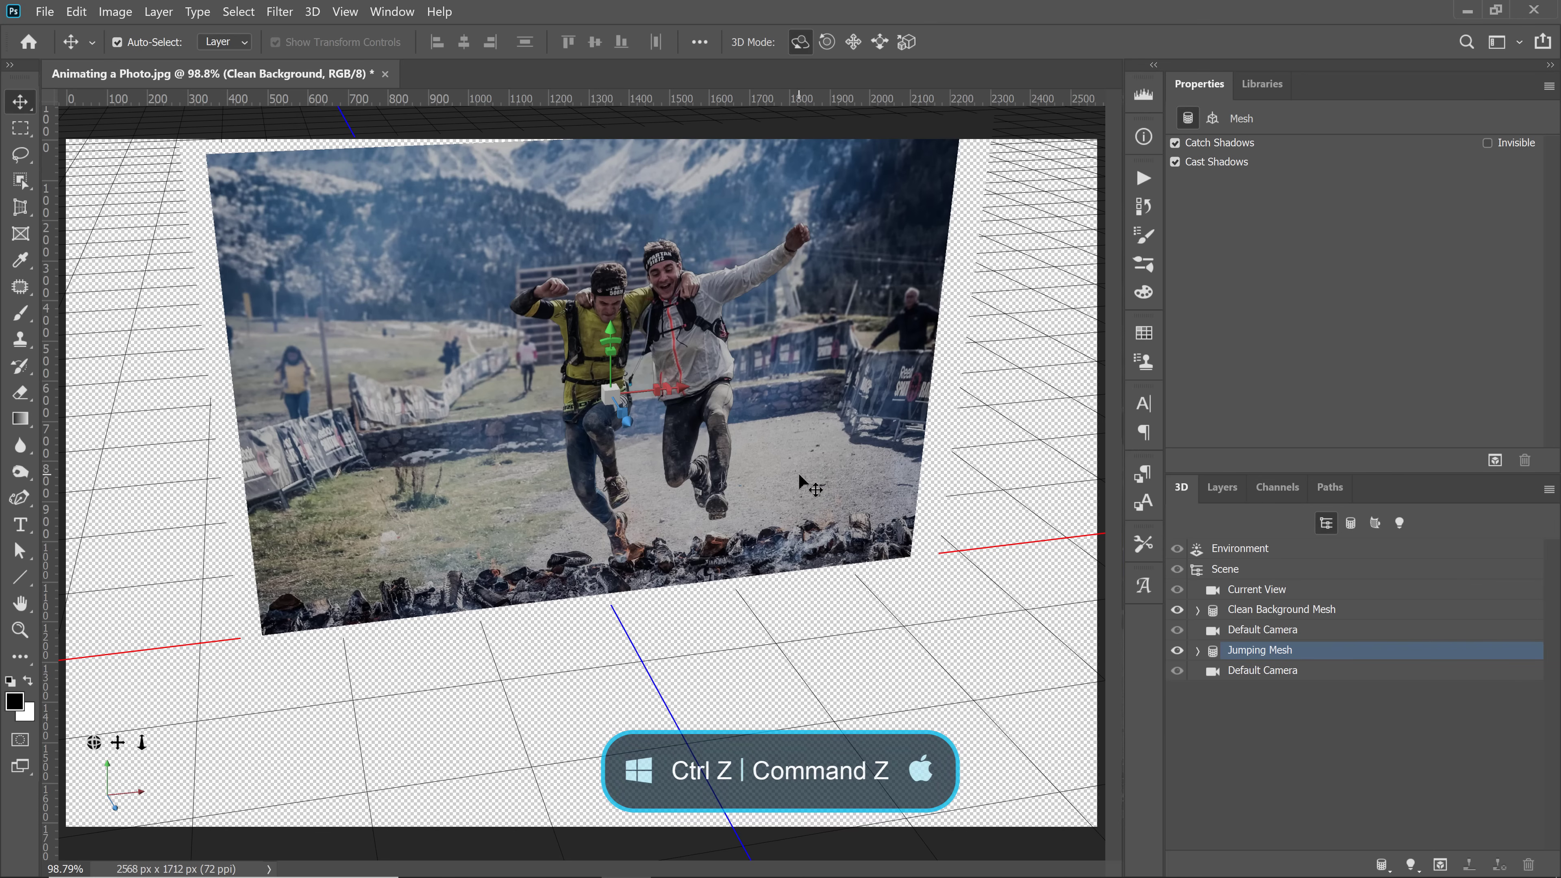
pyautogui.hotkey('ctrl', 'z')
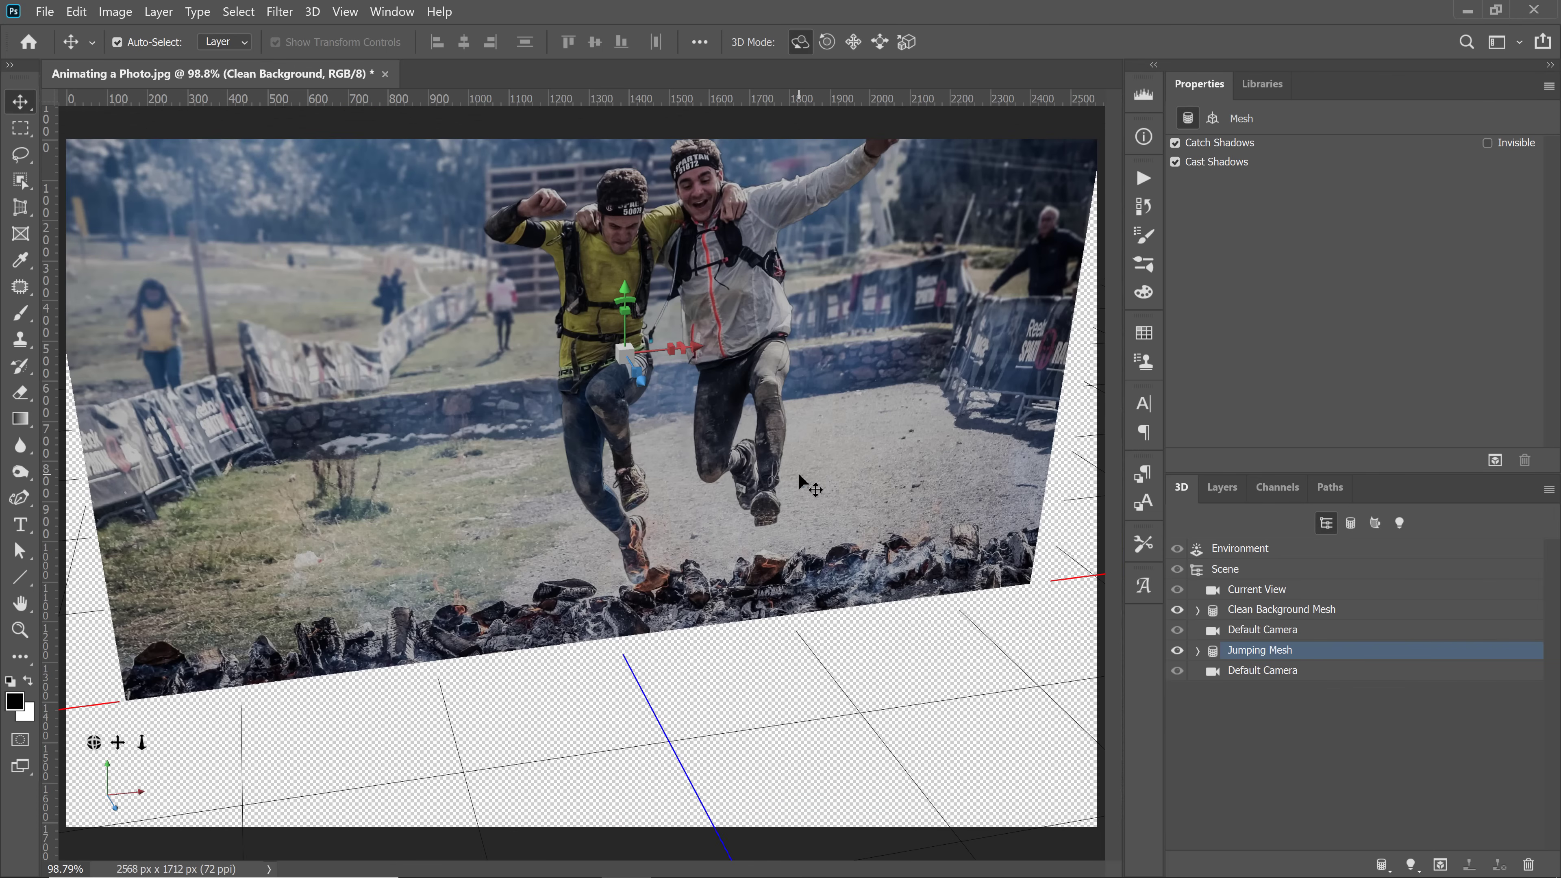
pyautogui.hotkey('ctrl', 'z')
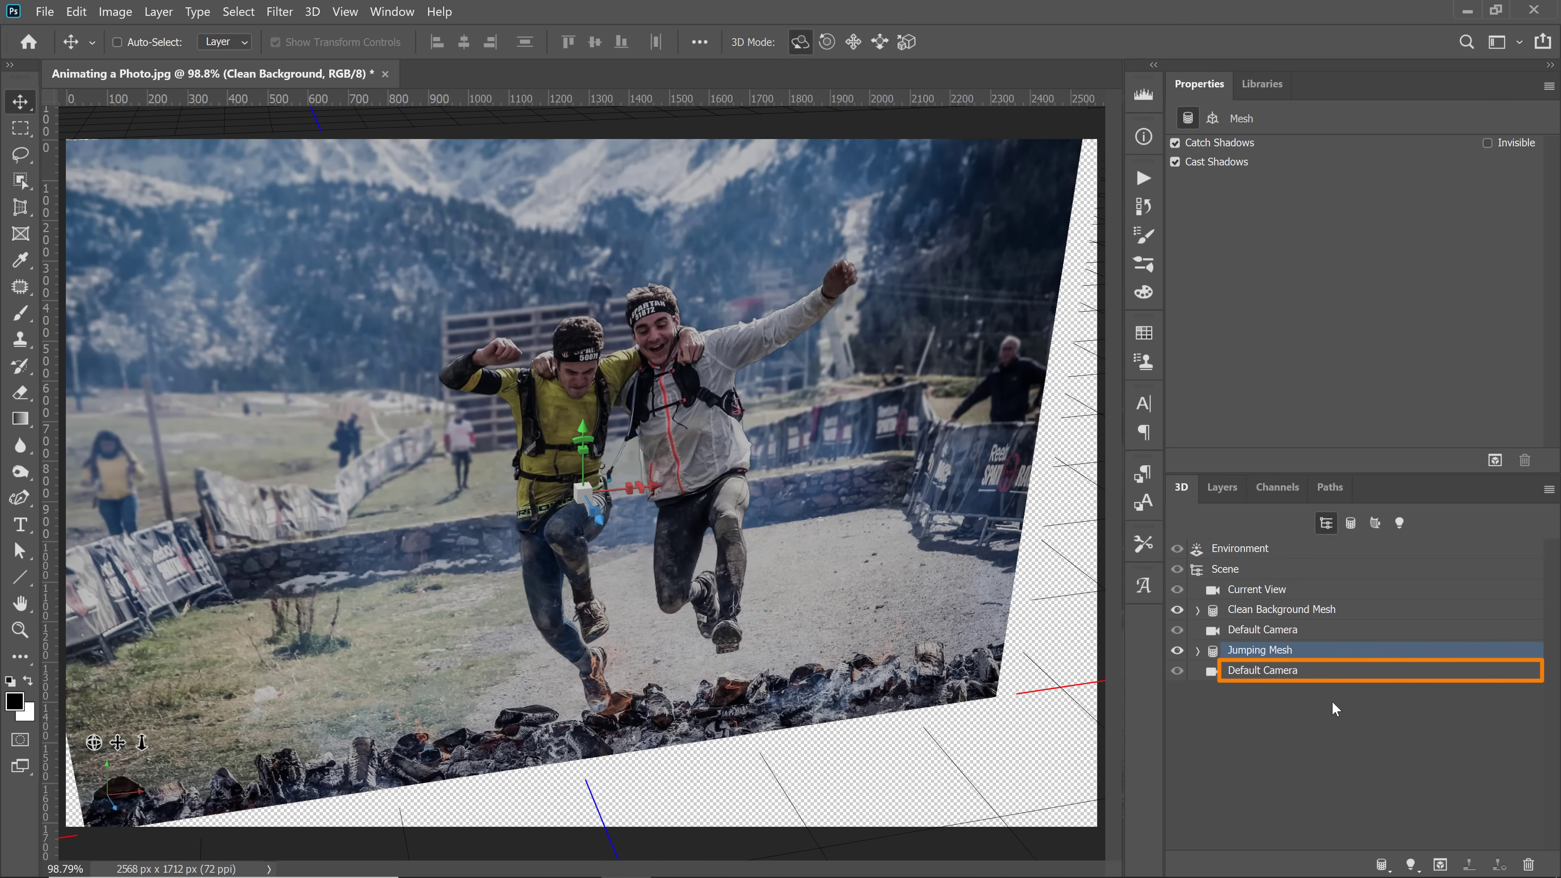
pyautogui.click(1283, 675)
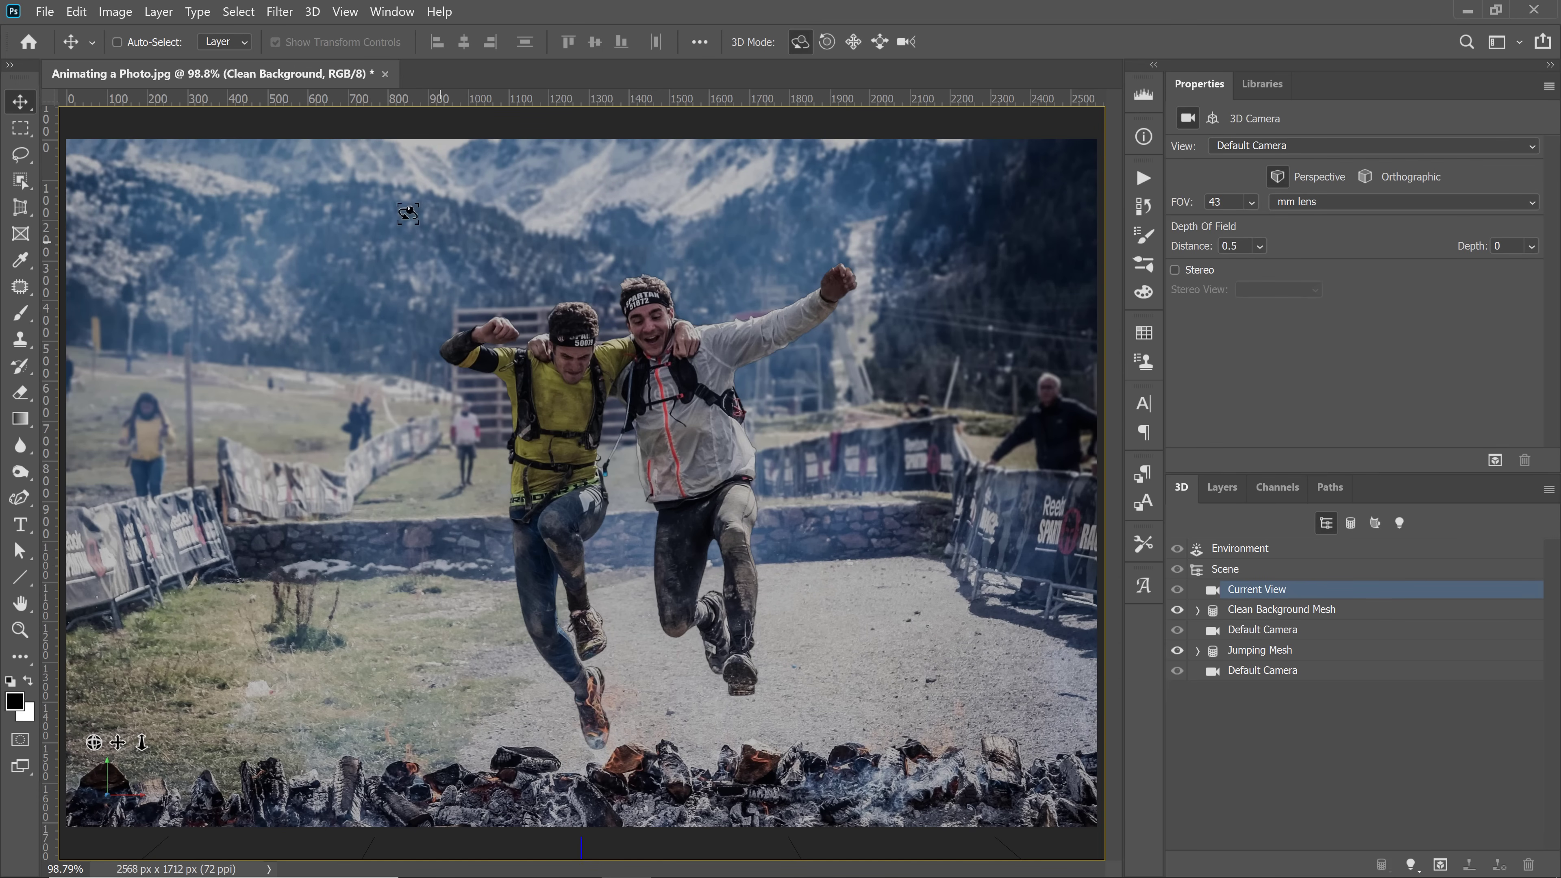
# Show the Timeline and create a video timeline for the document.
pyautogui.click(392, 11)
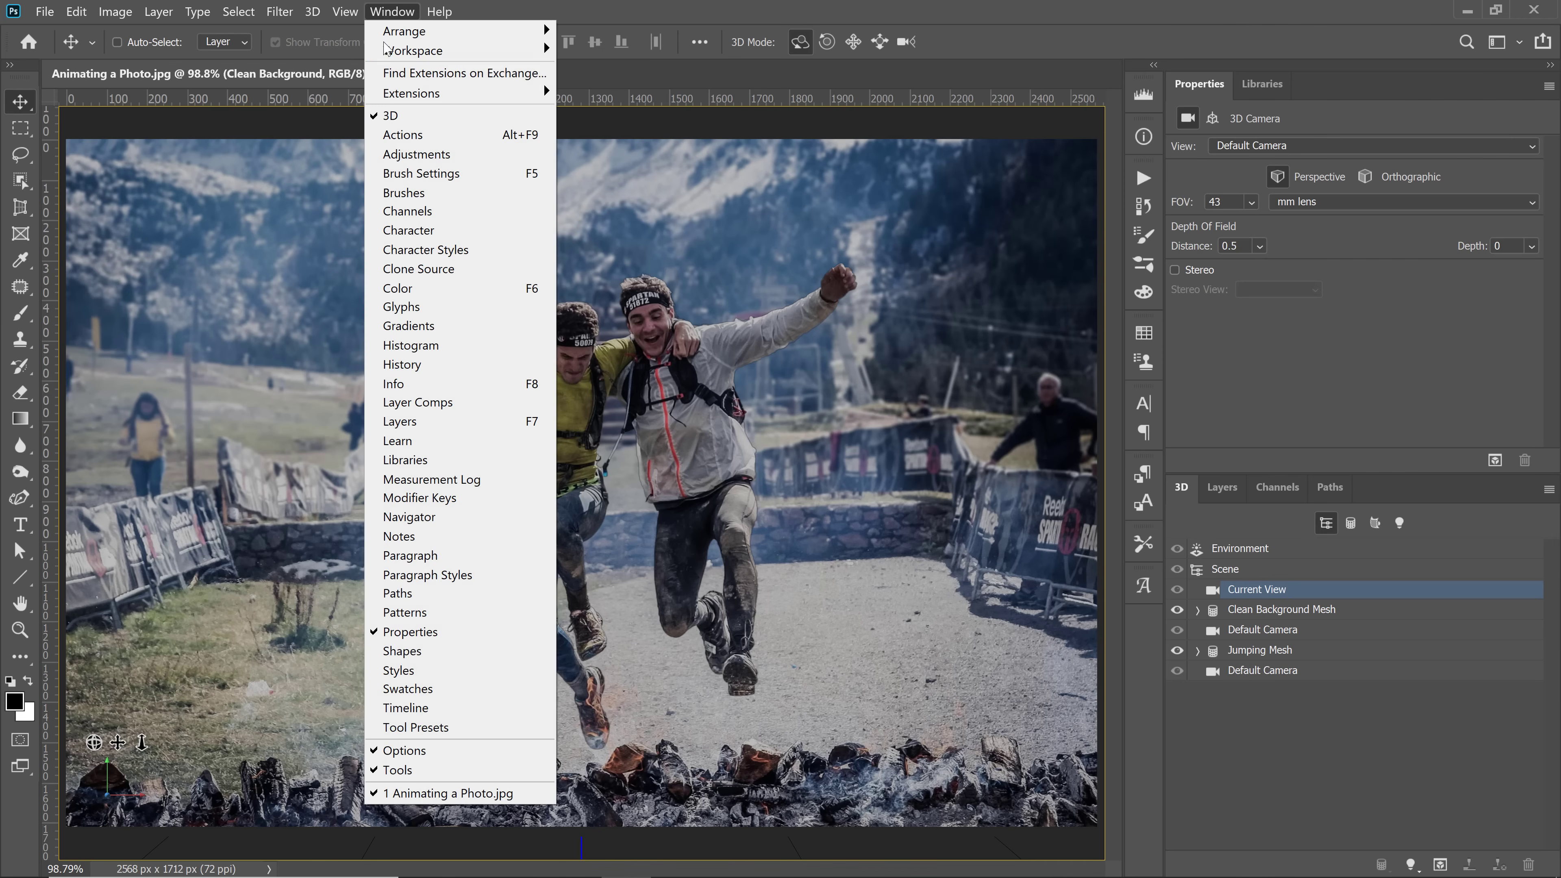
pyautogui.click(469, 707)
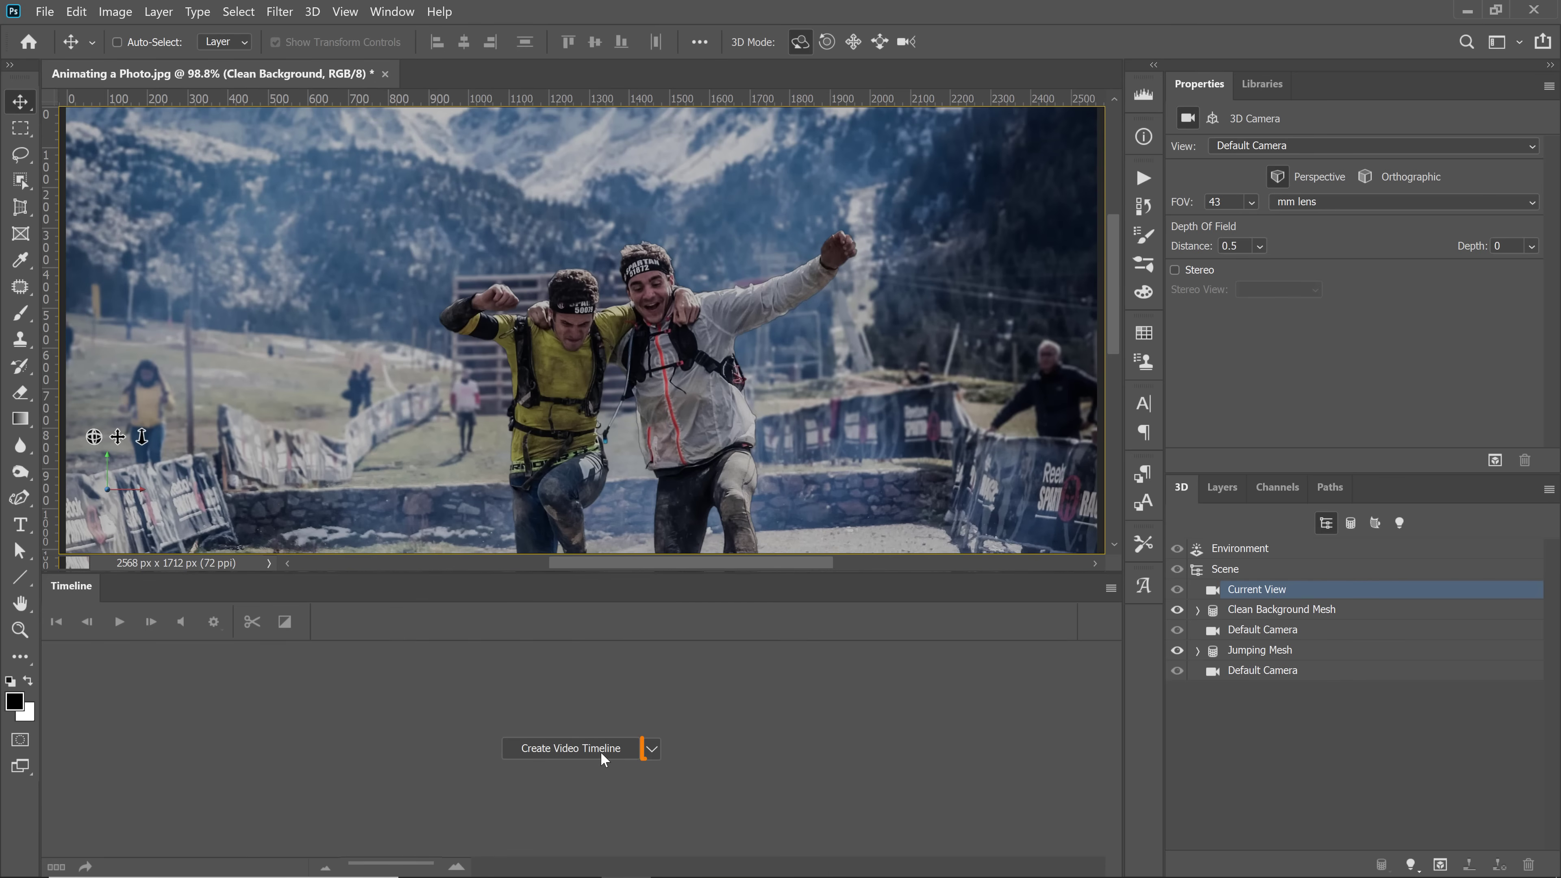
pyautogui.click(652, 749)
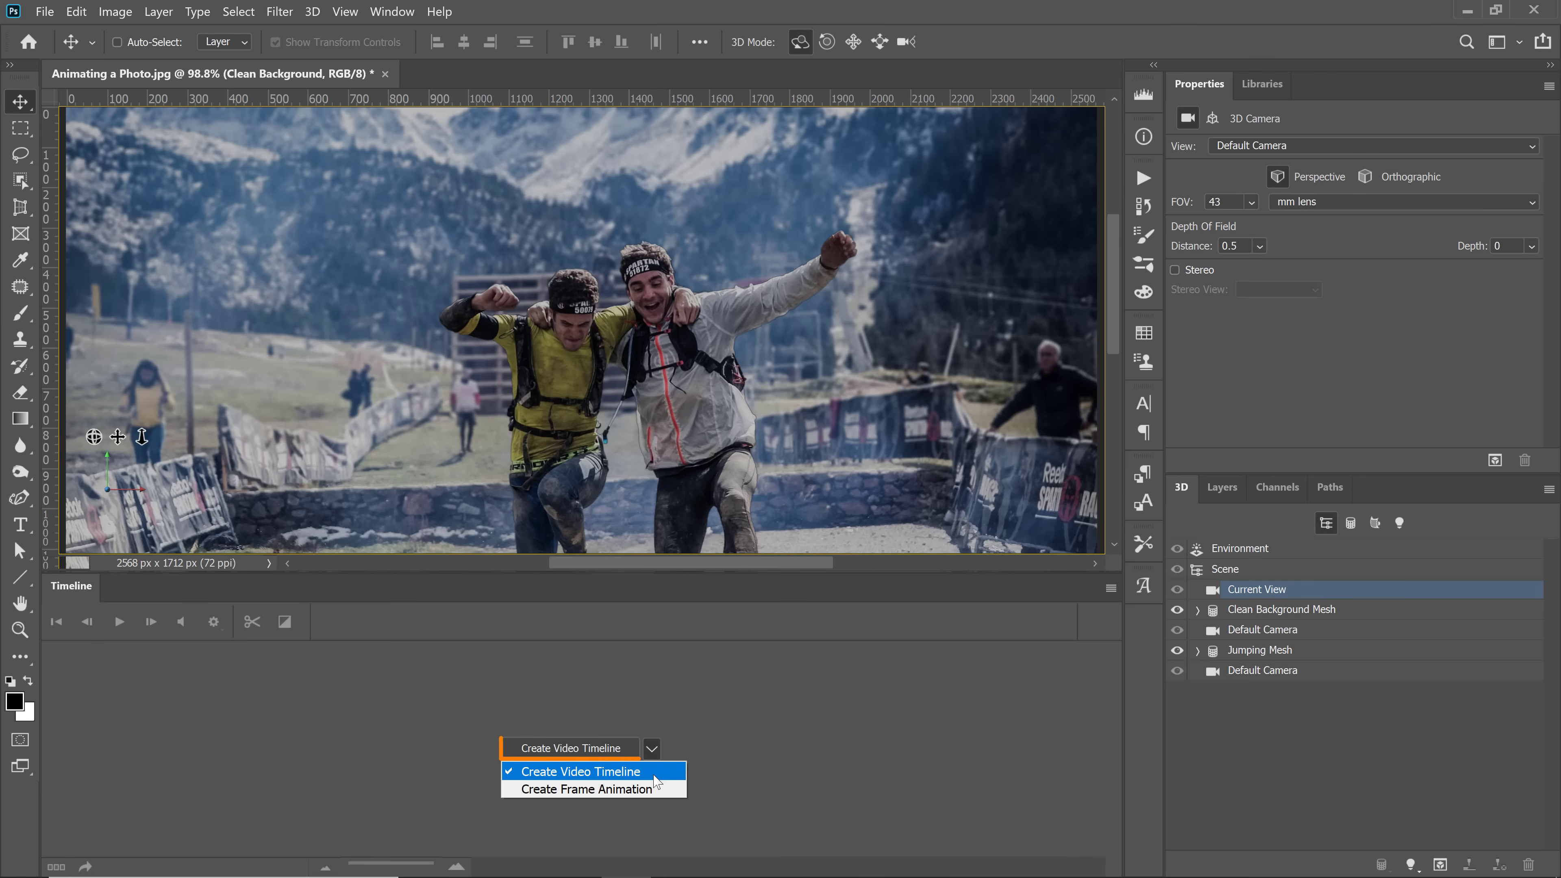
pyautogui.click(653, 772)
pyautogui.click(599, 747)
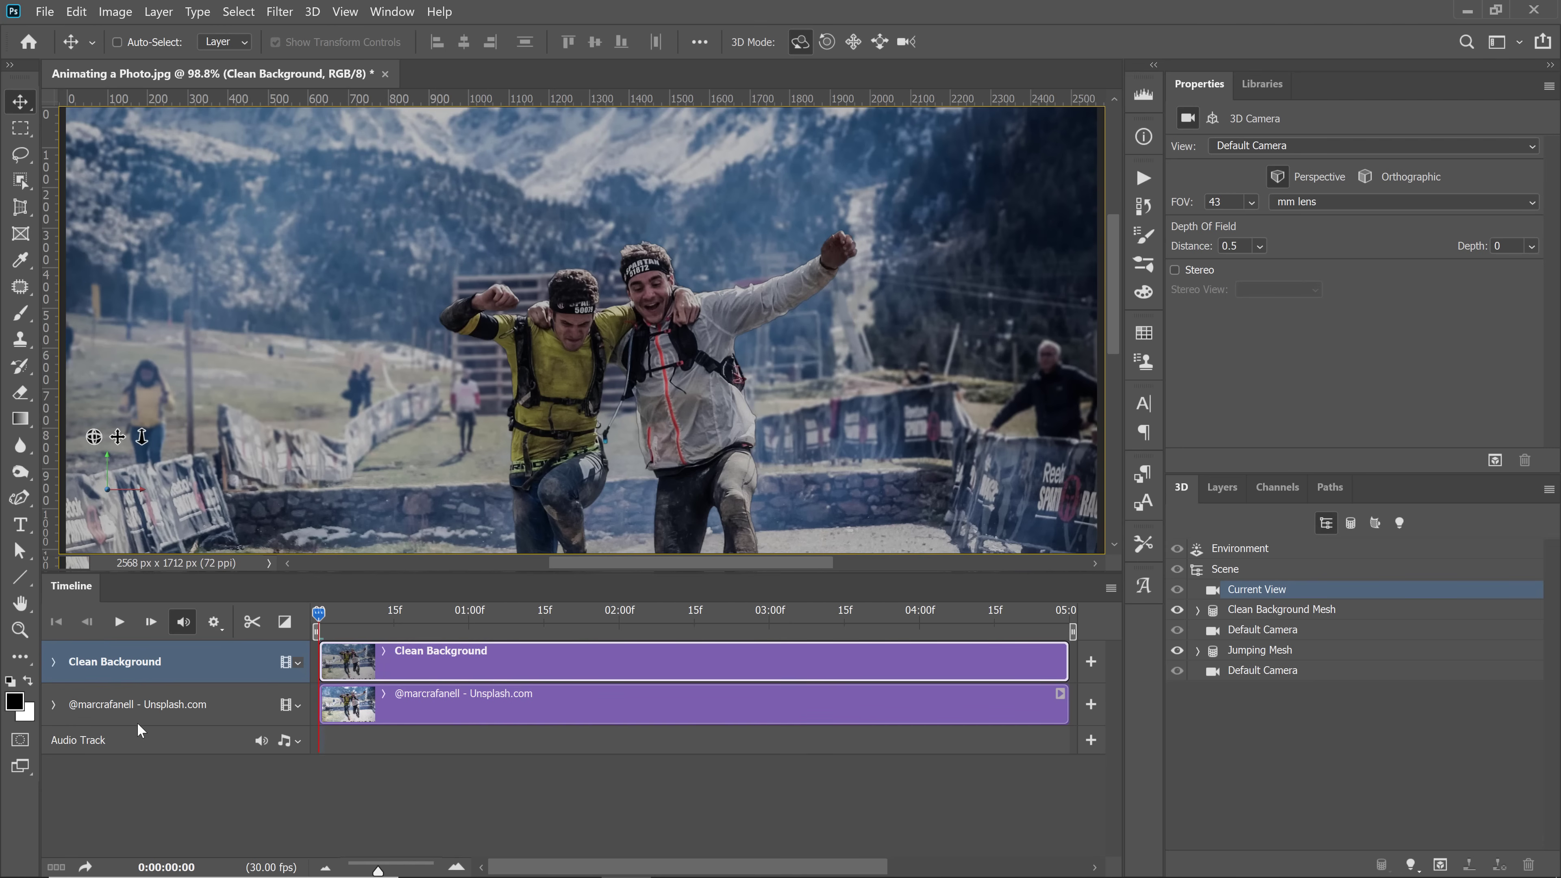
# Expand the Clean Background and original photo tracks in the timeline to list their animatable properties.
pyautogui.click(54, 661)
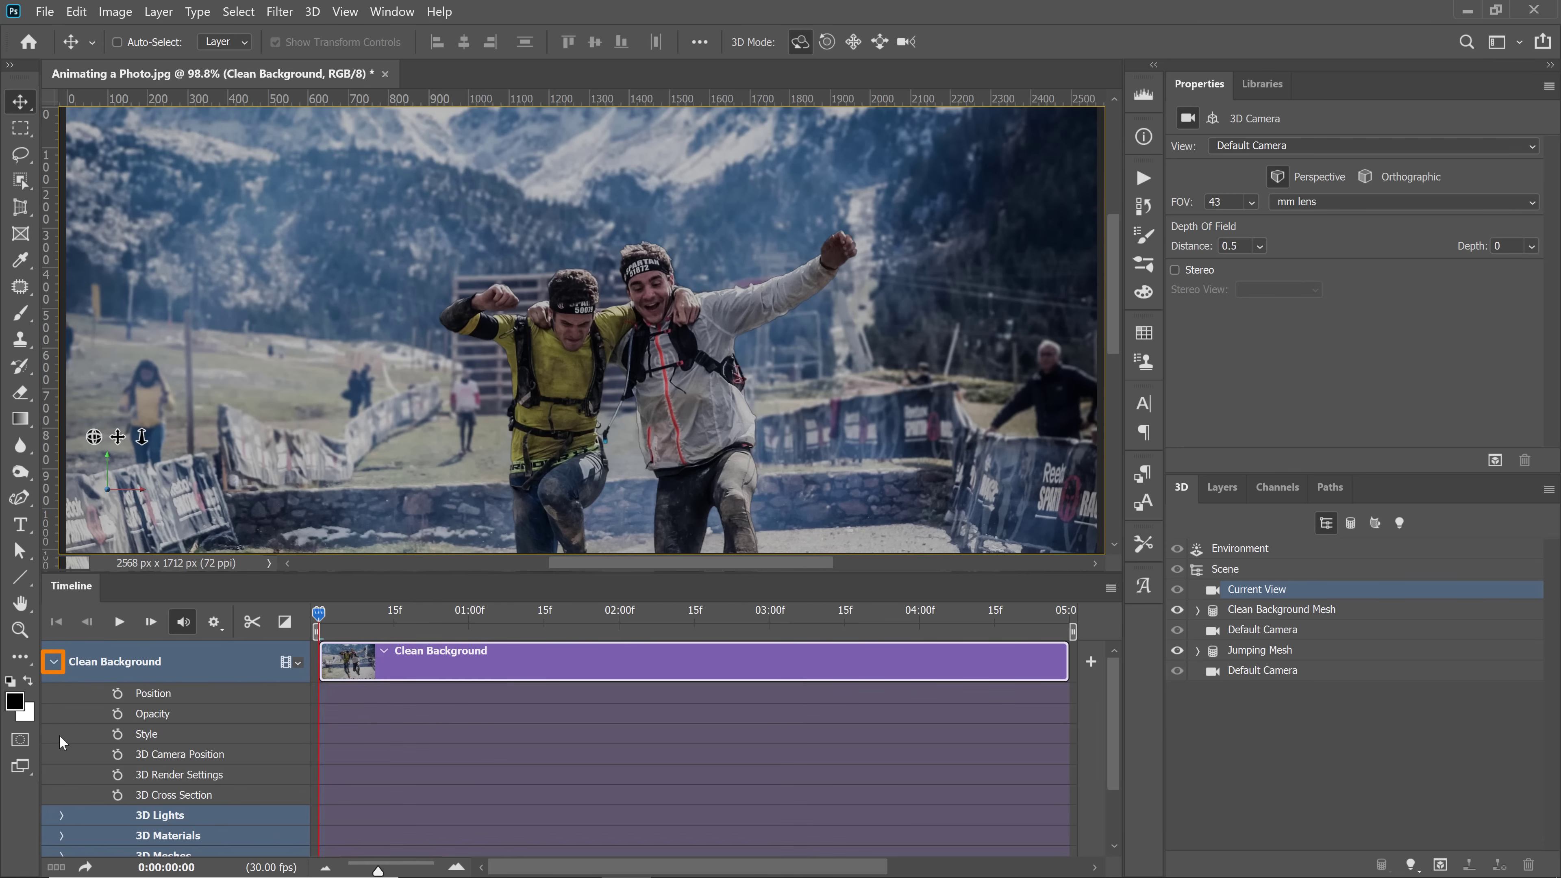
pyautogui.scroll(-1, 61, 738)
pyautogui.moveTo(1114, 727); pyautogui.dragTo(1113, 802)
pyautogui.click(54, 809)
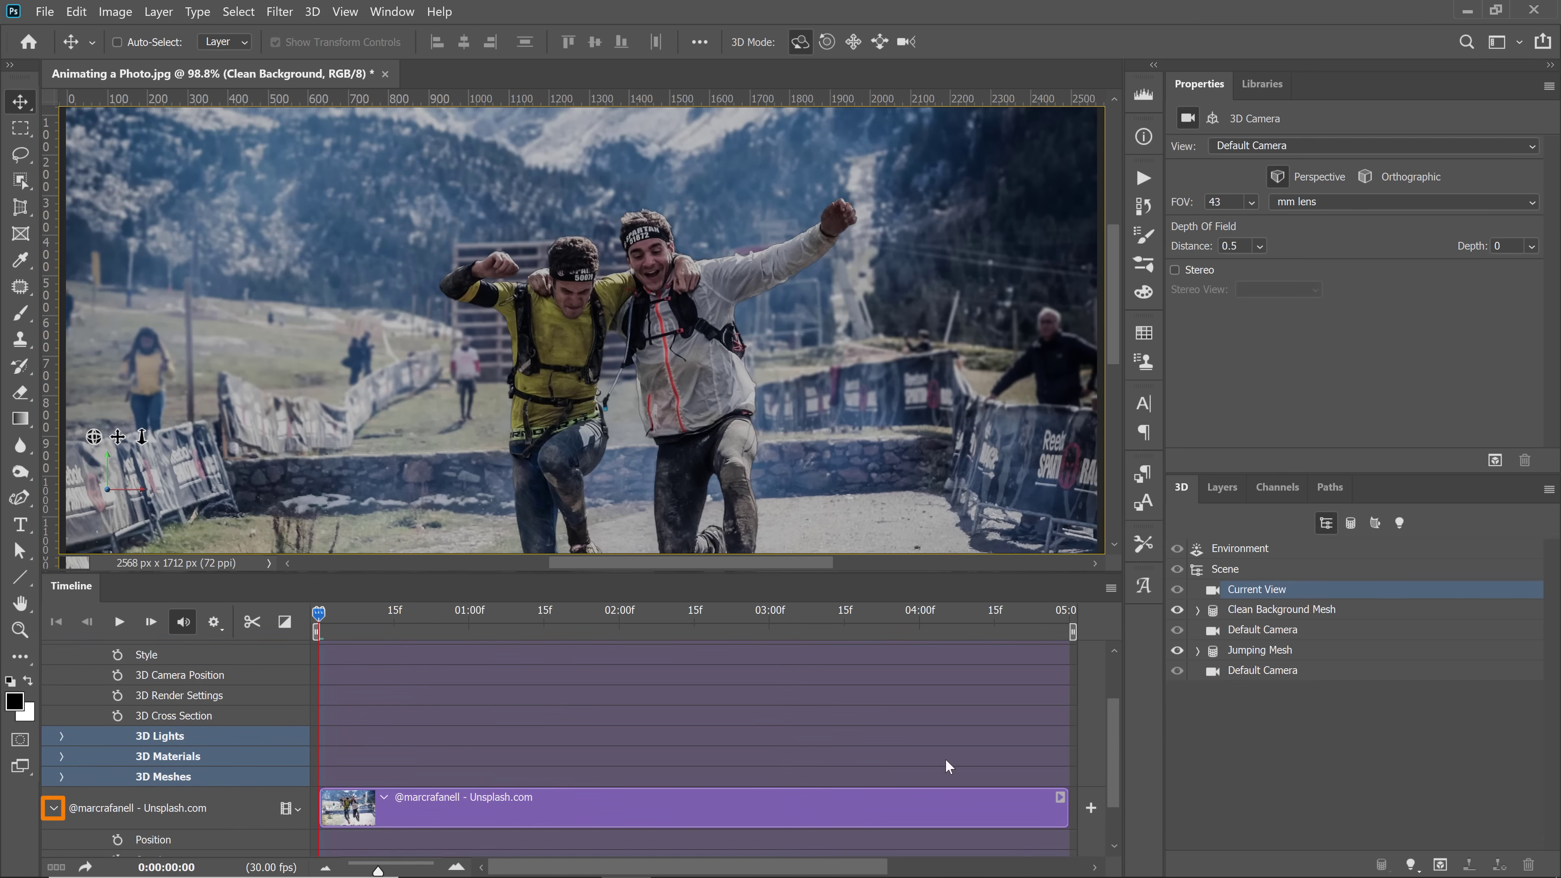
pyautogui.moveTo(1113, 775); pyautogui.dragTo(1112, 725)
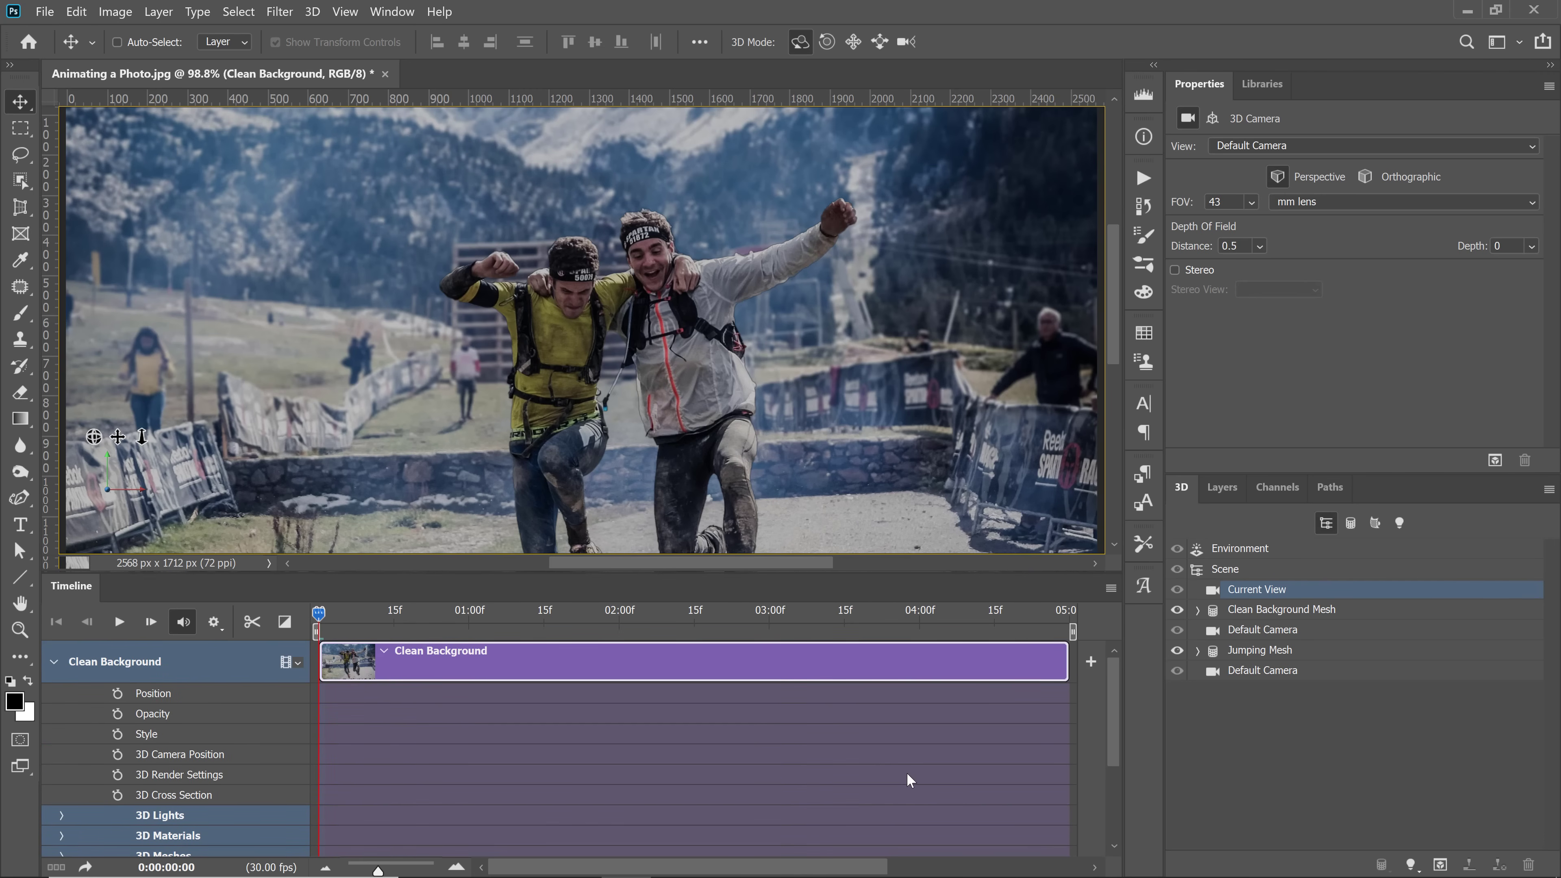
# Orbit the 3D camera until the postcards are seen nearly edge-on, and scrub the timeline back to its start.
pyautogui.click(92, 438)
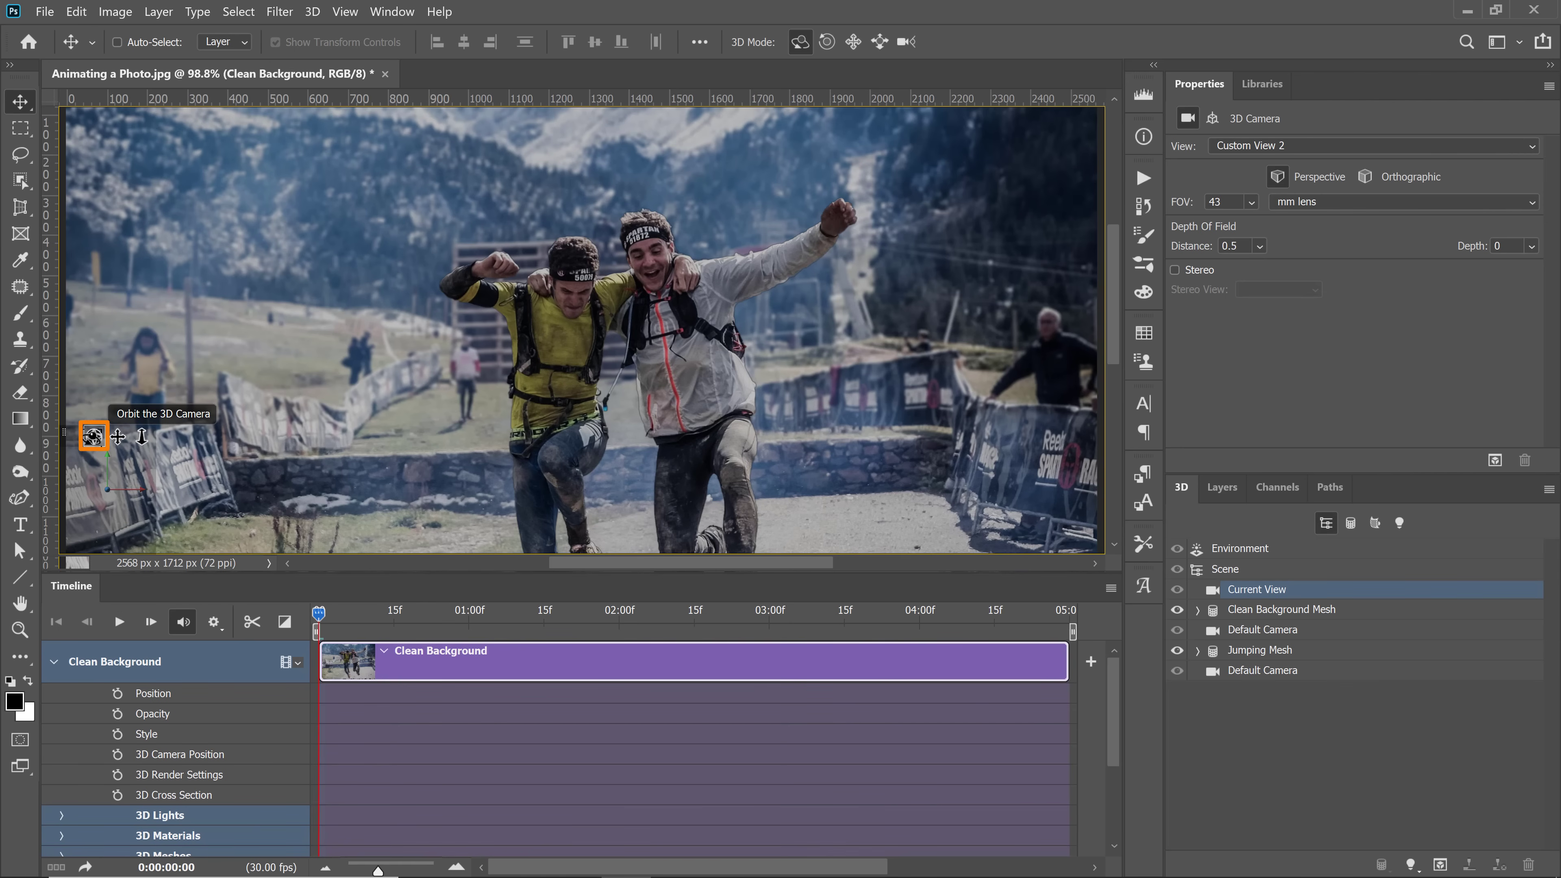
pyautogui.moveTo(94, 437); pyautogui.dragTo(578, 357)
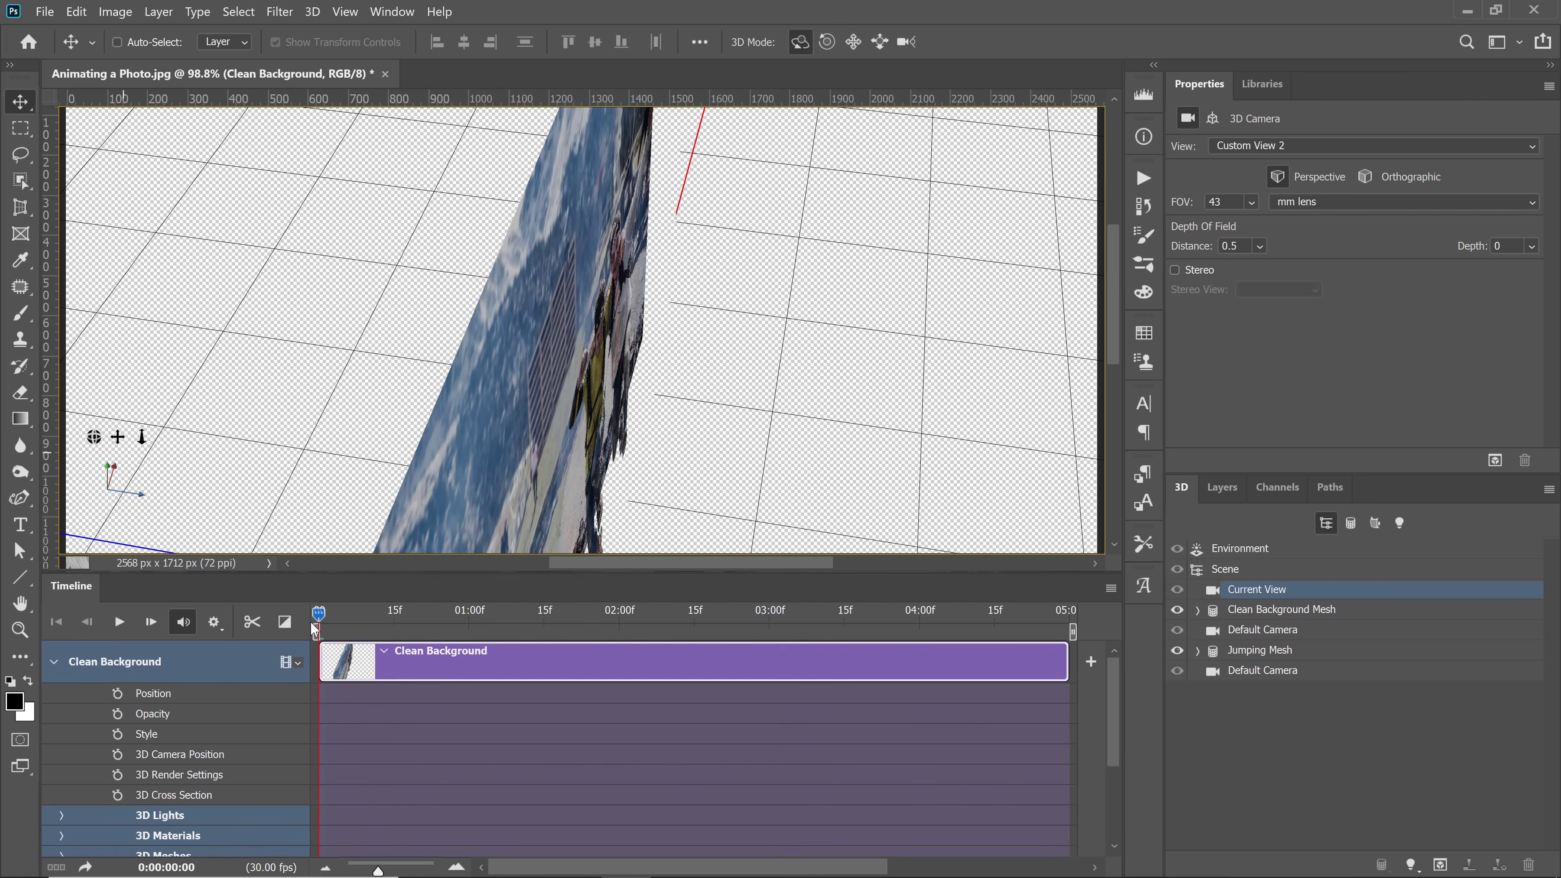
pyautogui.moveTo(319, 615); pyautogui.dragTo(454, 612)
pyautogui.moveTo(385, 655); pyautogui.dragTo(319, 655)
# Keyframe the 3D Camera Position at 0:00 and, from a more frontal orbit, at 02:00f, and scrub through the motion.
pyautogui.click(118, 755)
pyautogui.moveTo(324, 619); pyautogui.dragTo(568, 622)
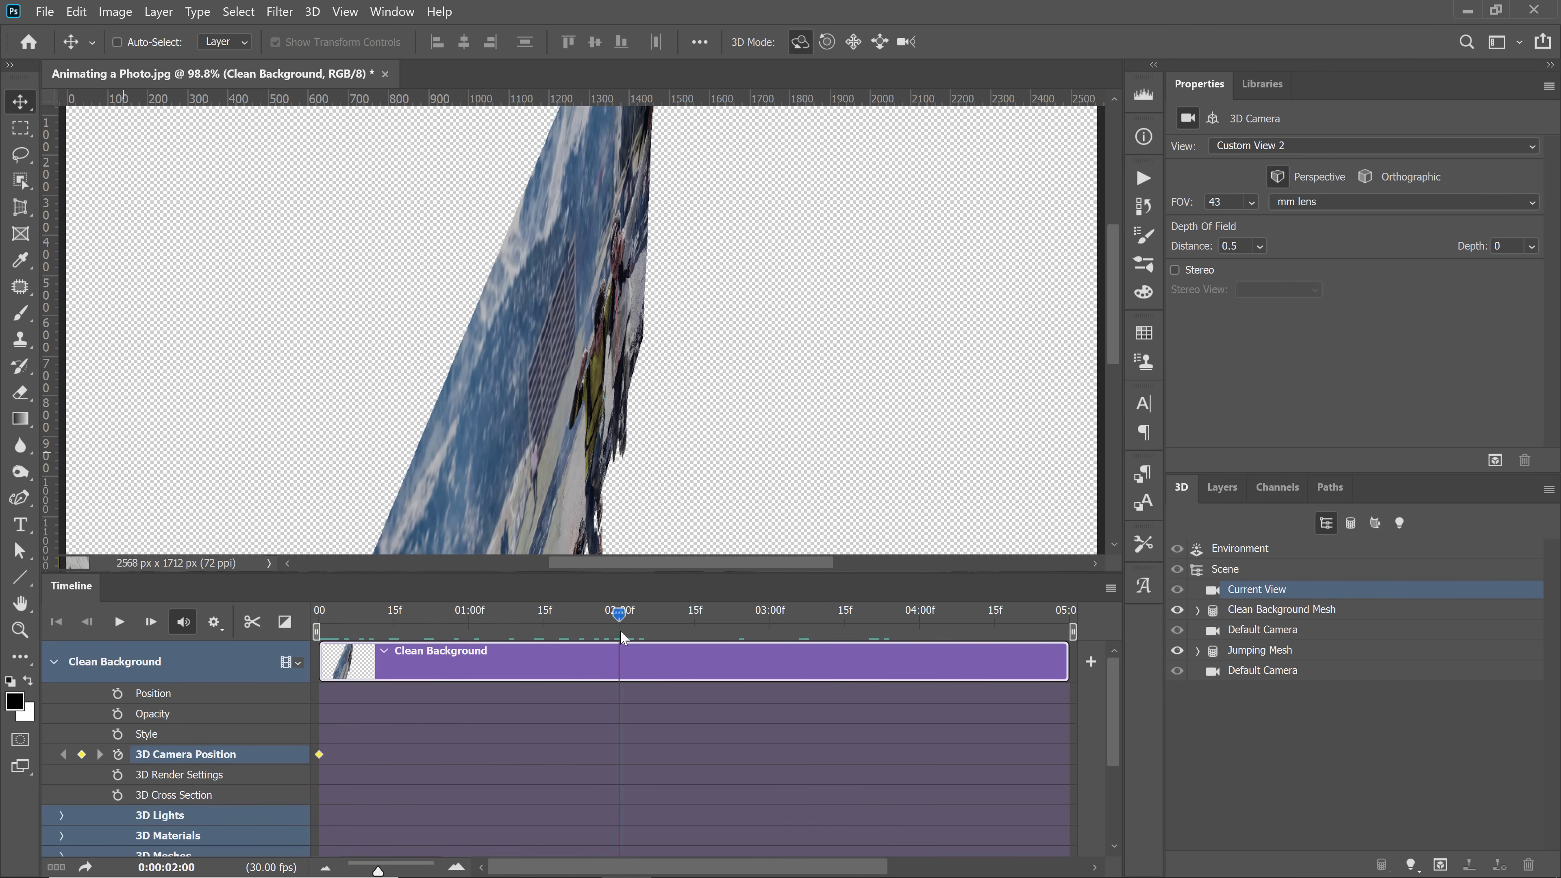
pyautogui.moveTo(94, 437); pyautogui.dragTo(93, 436)
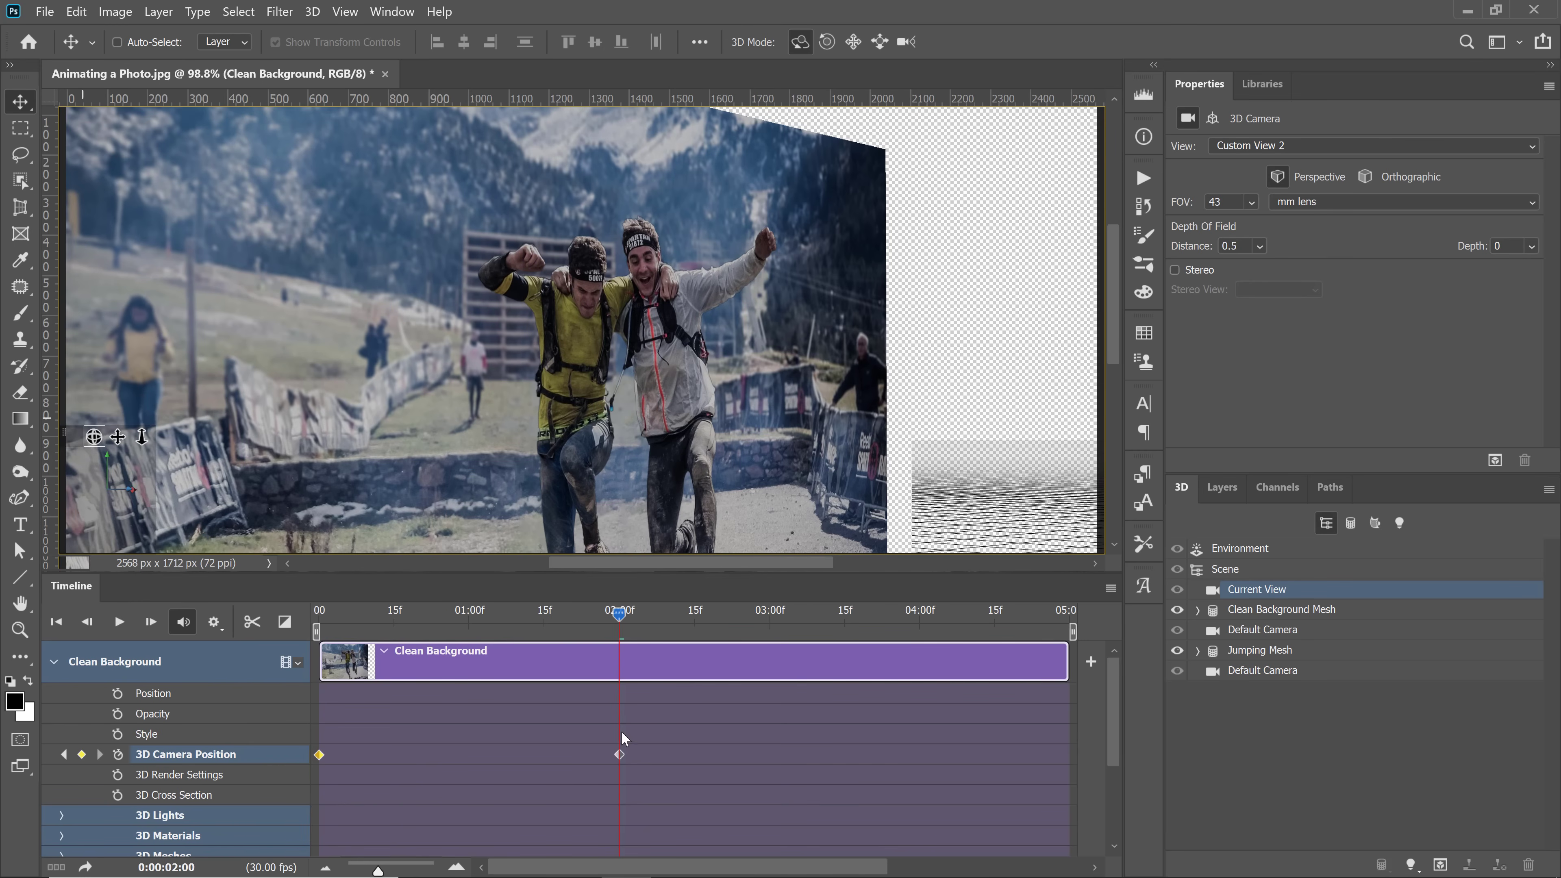
pyautogui.moveTo(618, 625); pyautogui.dragTo(302, 664)
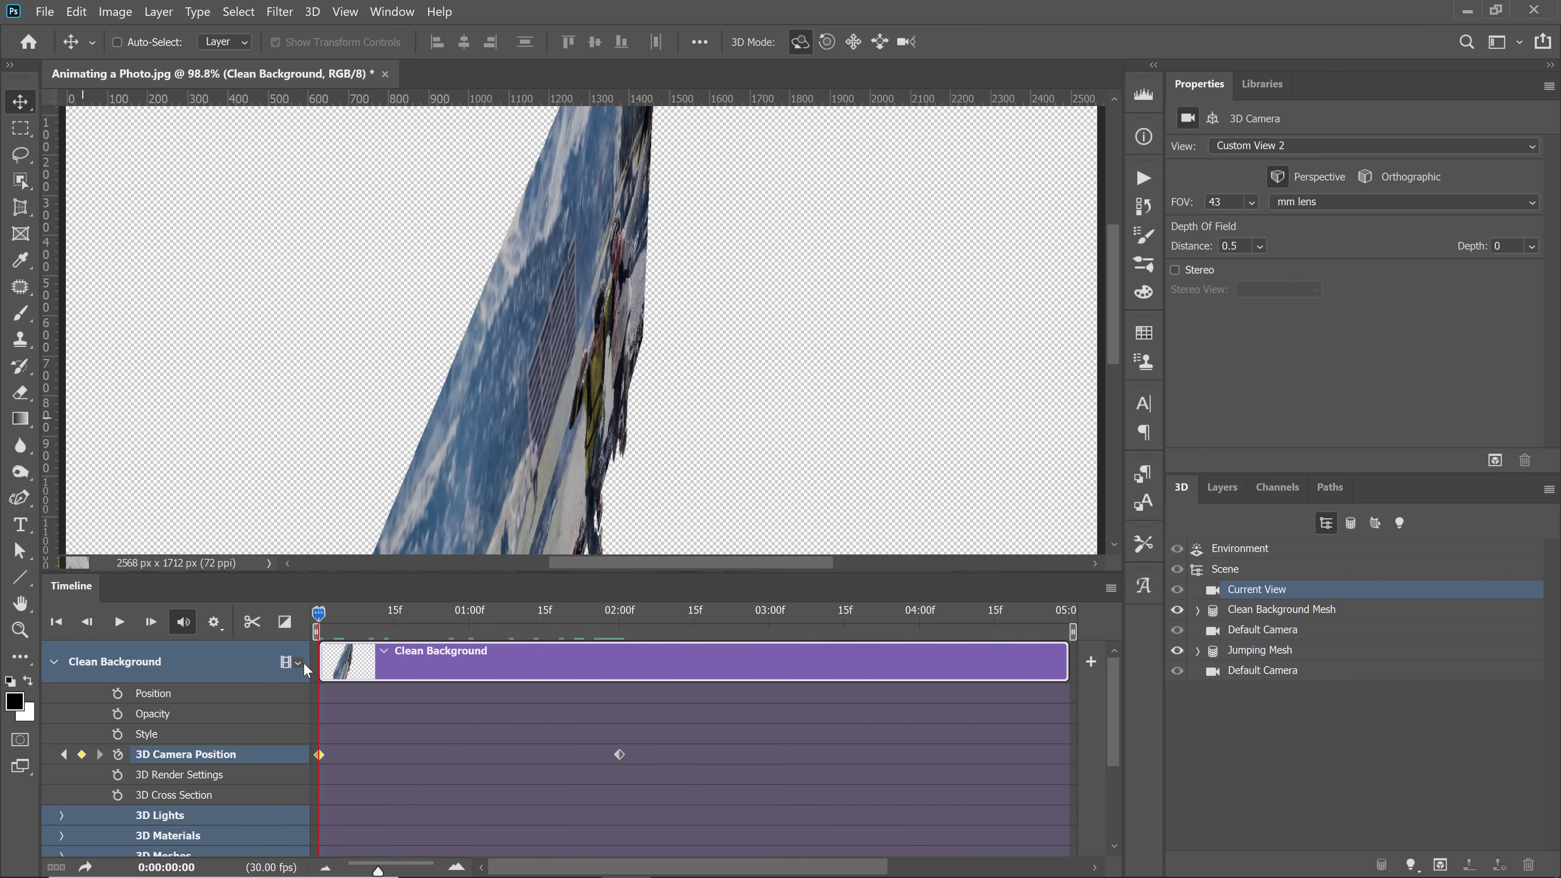
pyautogui.moveTo(303, 663); pyautogui.dragTo(618, 684)
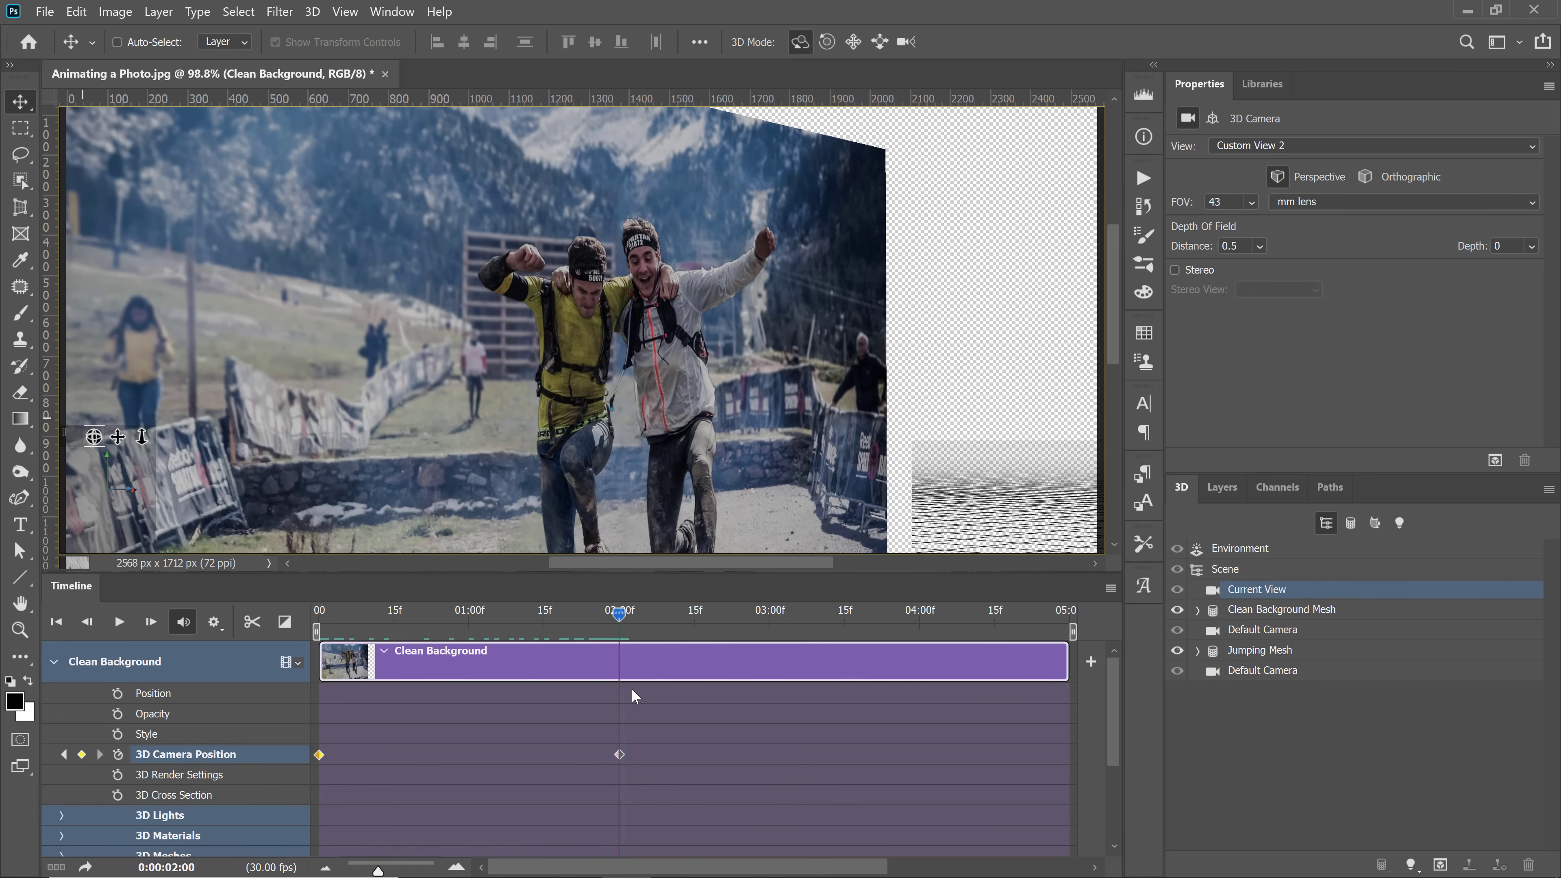
# Delete both test keyframes from the 3D Camera Position track.
pyautogui.click(618, 754)
pyautogui.rightClick(620, 753)
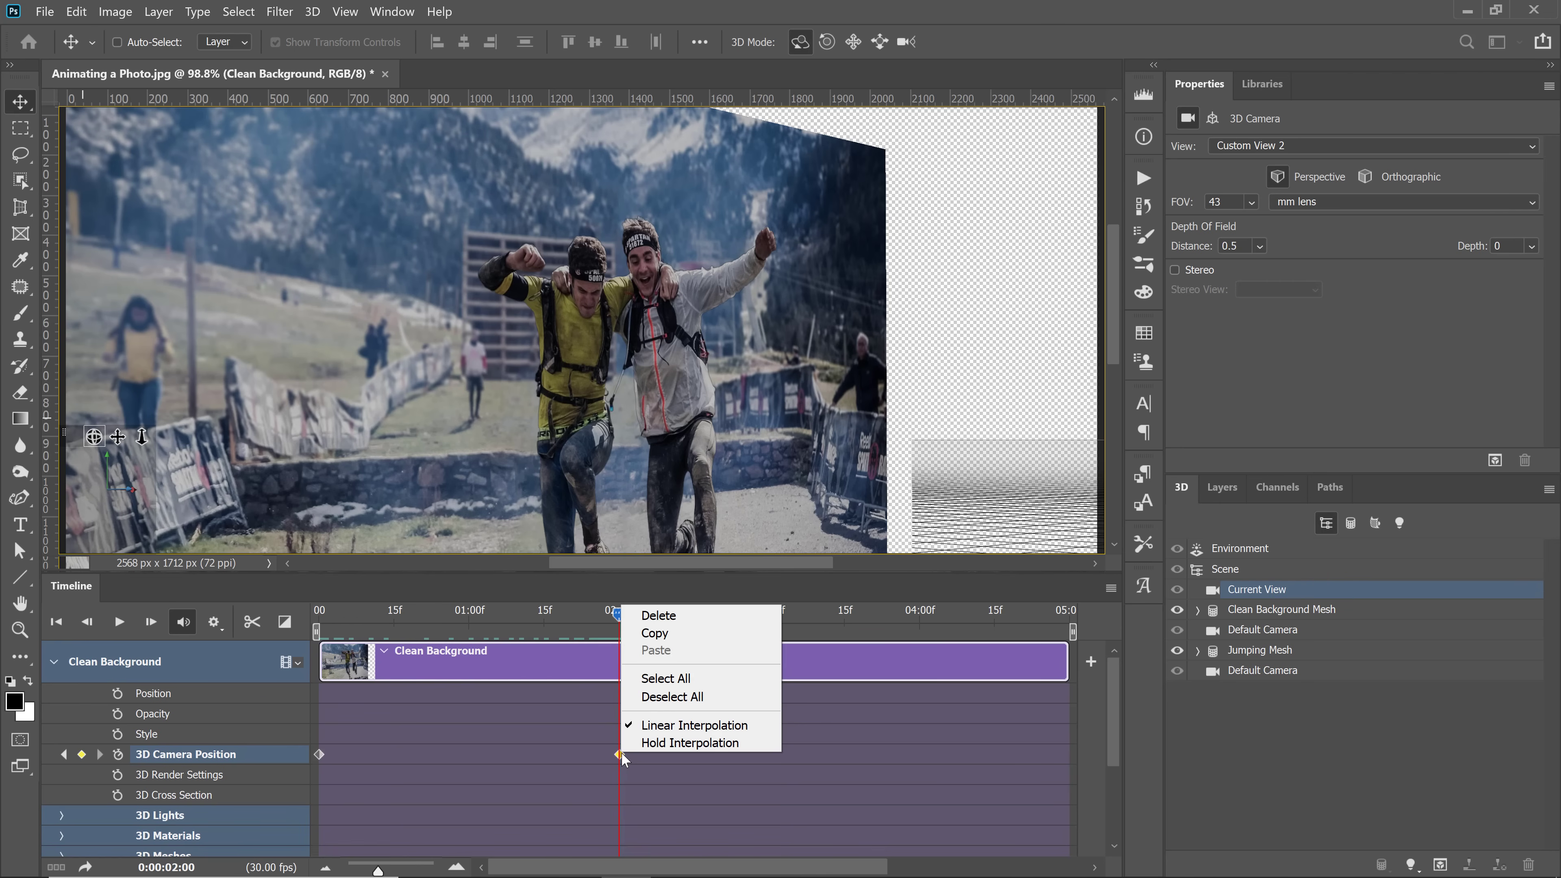
pyautogui.click(656, 620)
pyautogui.click(318, 754)
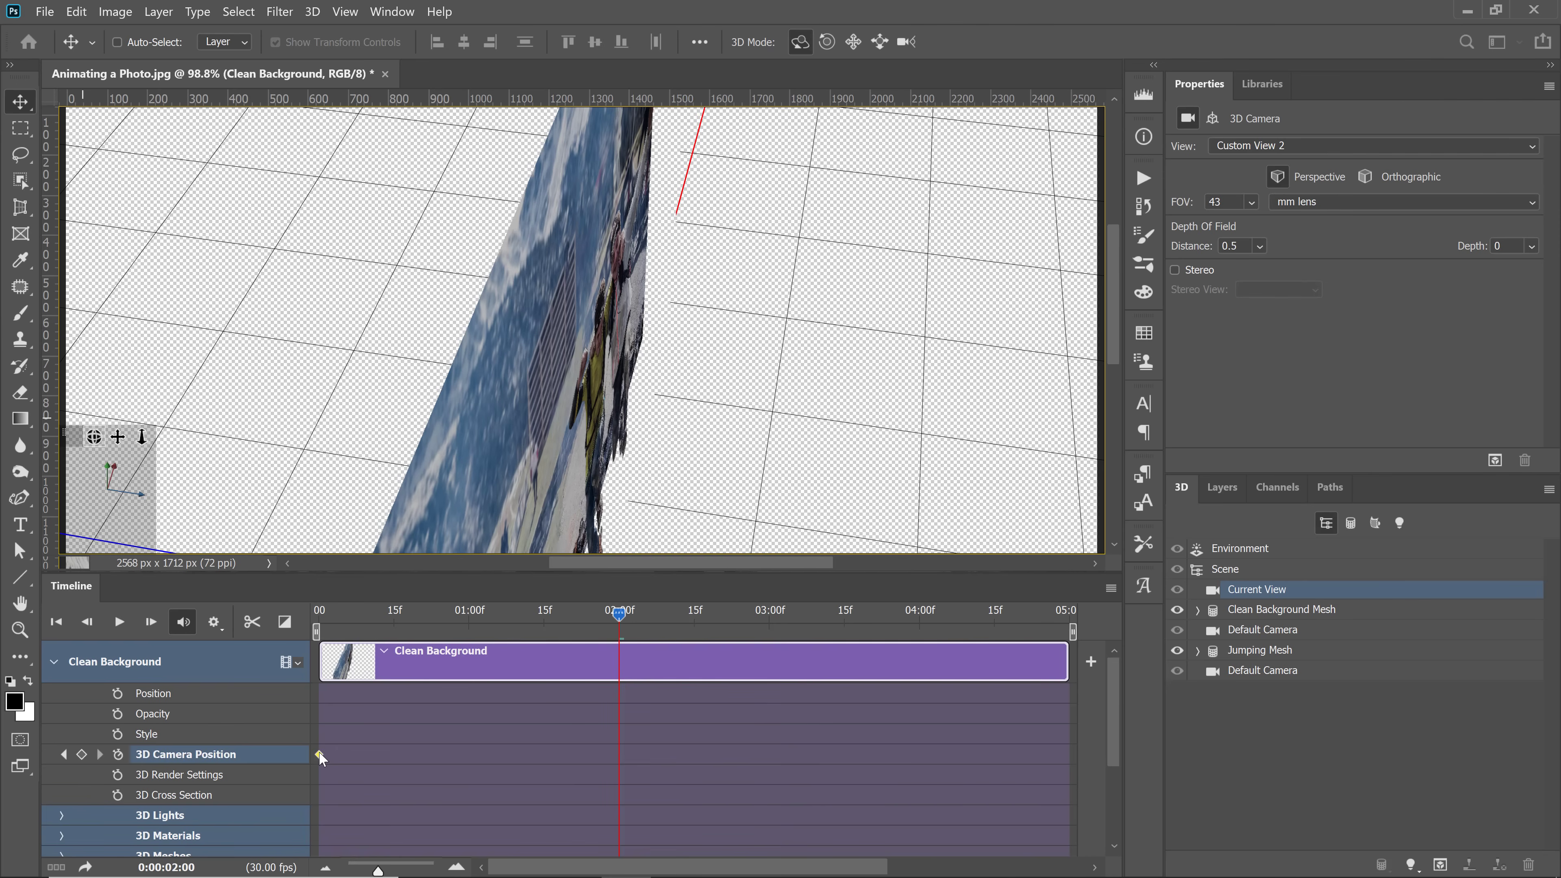
pyautogui.rightClick(319, 755)
pyautogui.click(356, 614)
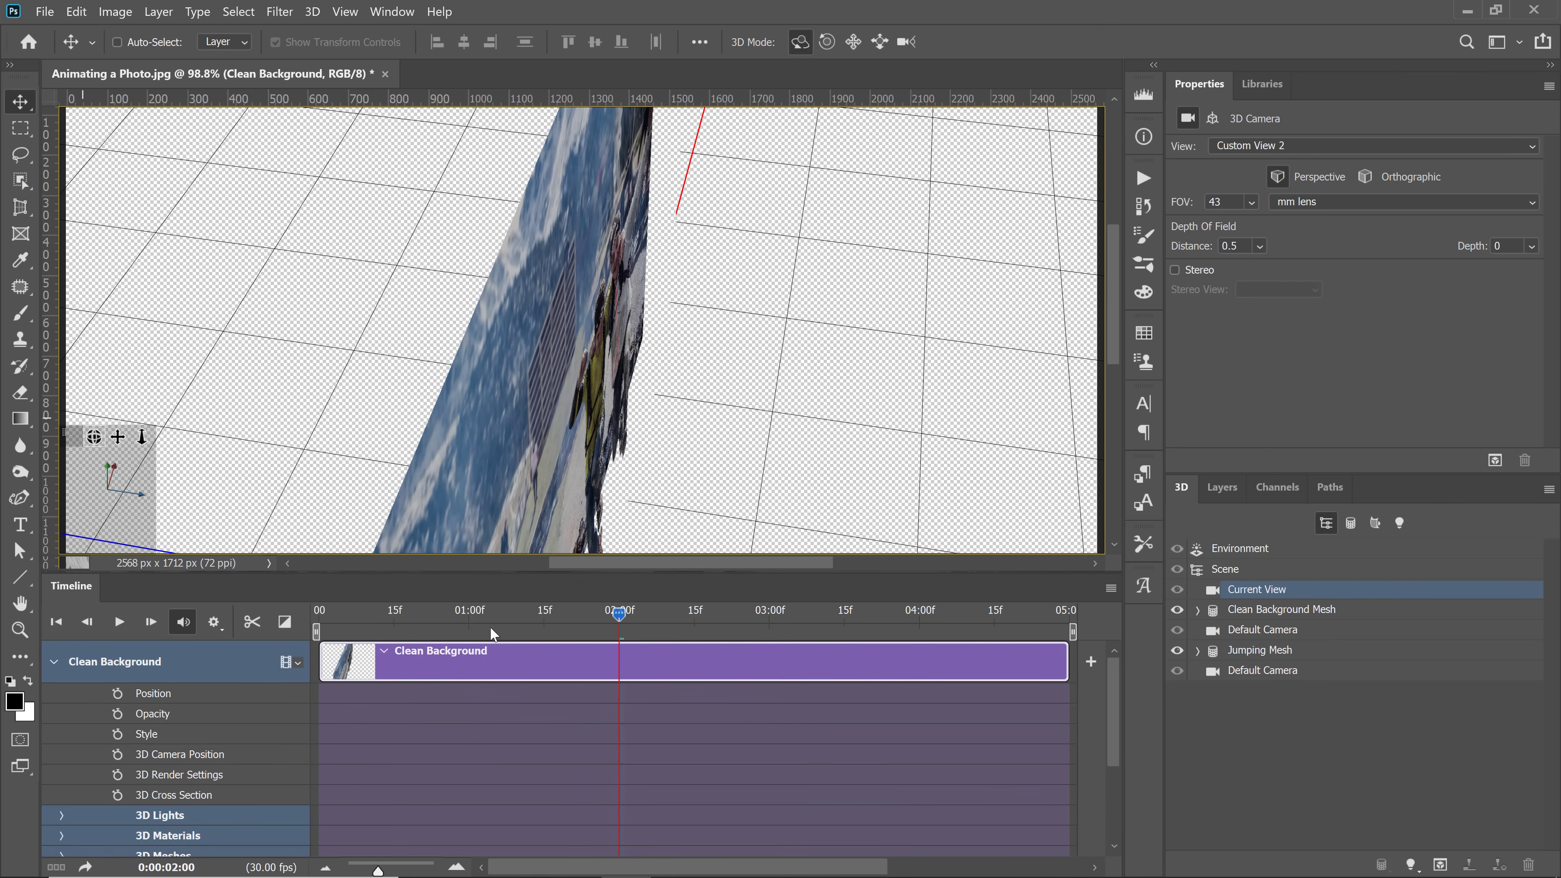
# Shorten the timeline's work area to 0:00–02:00f with the playhead at the start, and reset the view to the Default Camera.
pyautogui.moveTo(618, 615); pyautogui.dragTo(319, 614)
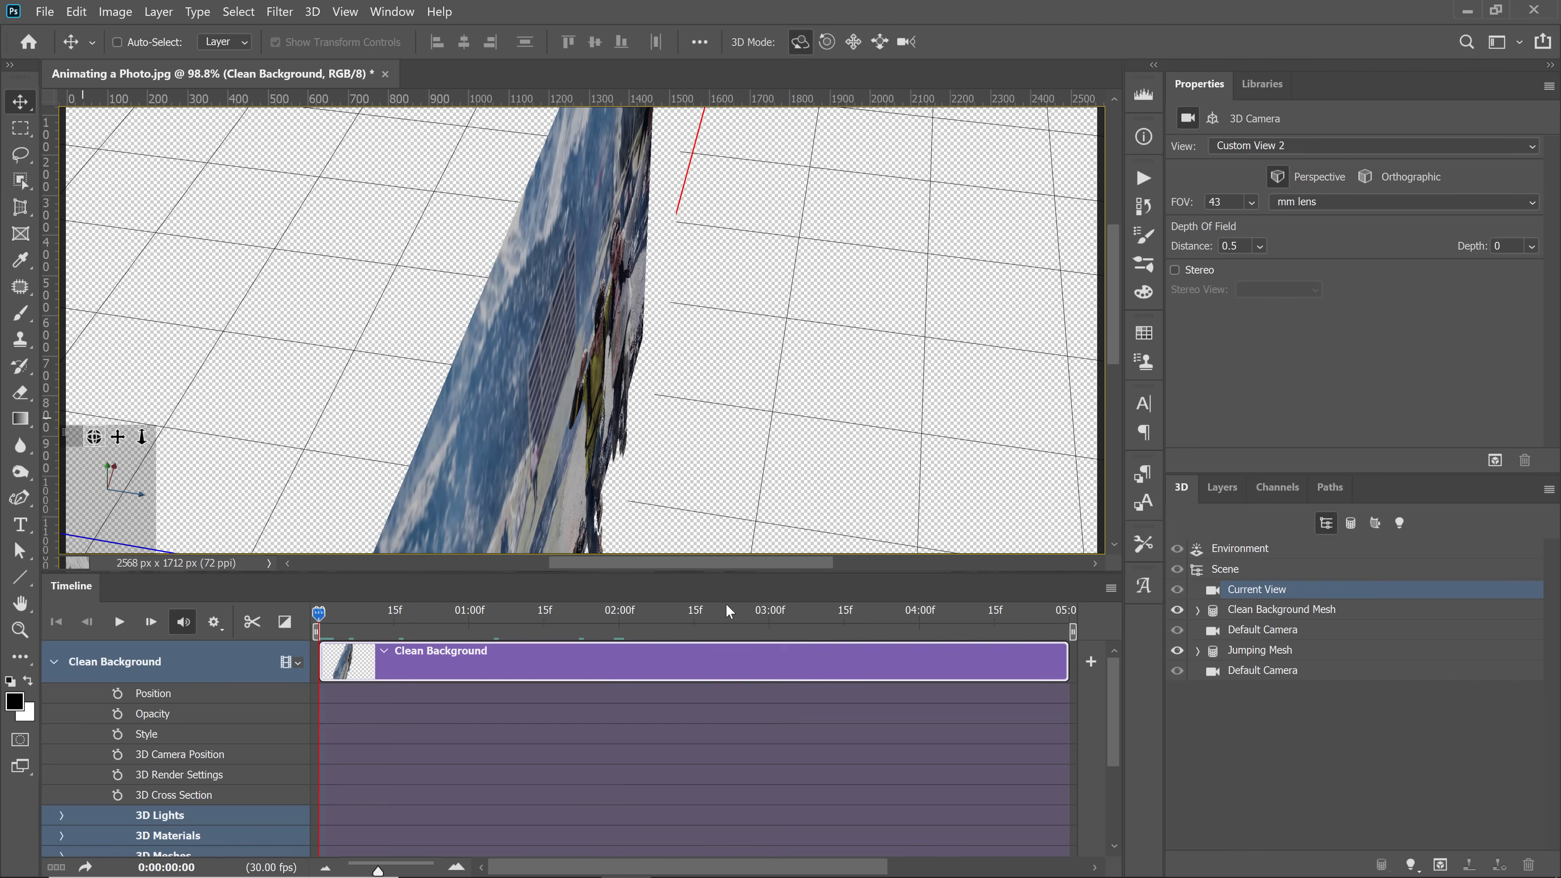
pyautogui.moveTo(1072, 632); pyautogui.dragTo(622, 635)
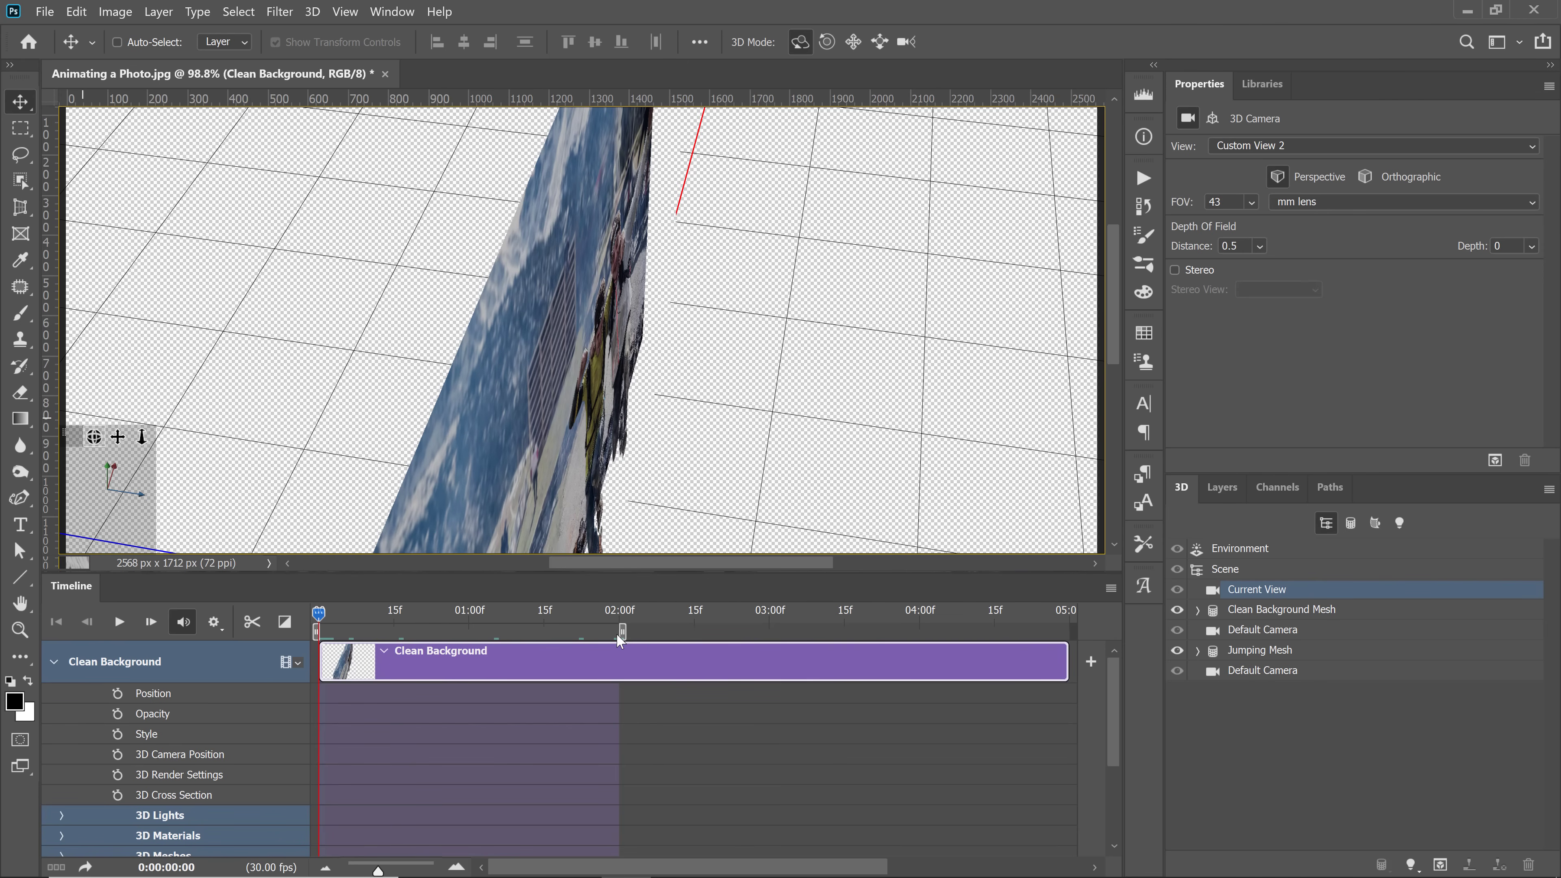
pyautogui.click(1267, 673)
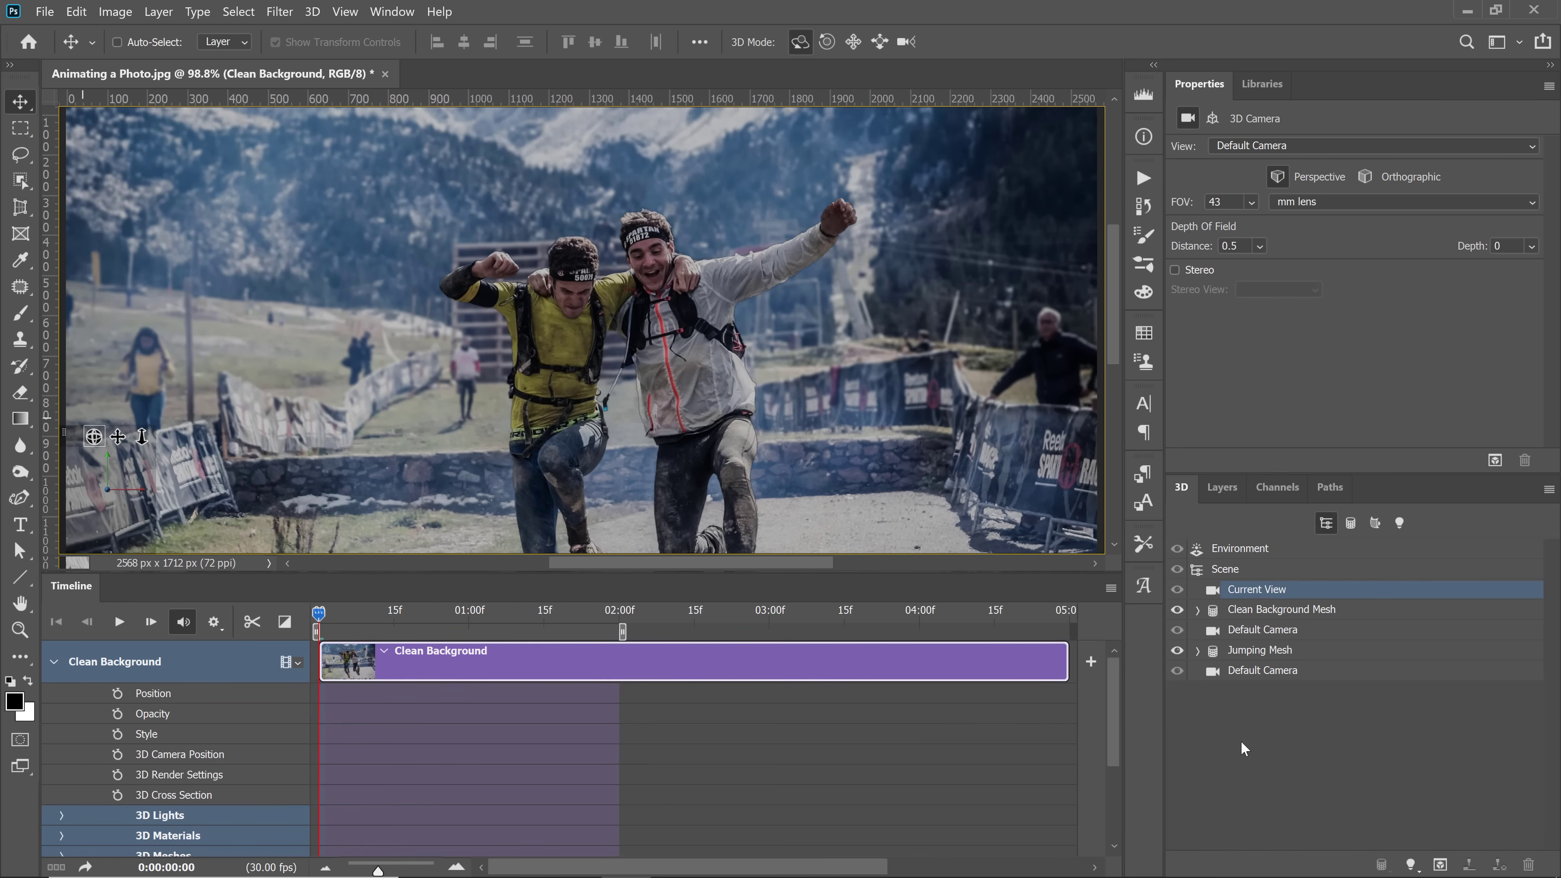
# Select the Clean Background Mesh and scale it up uniformly so it is slightly larger behind the runners.
pyautogui.click(1261, 611)
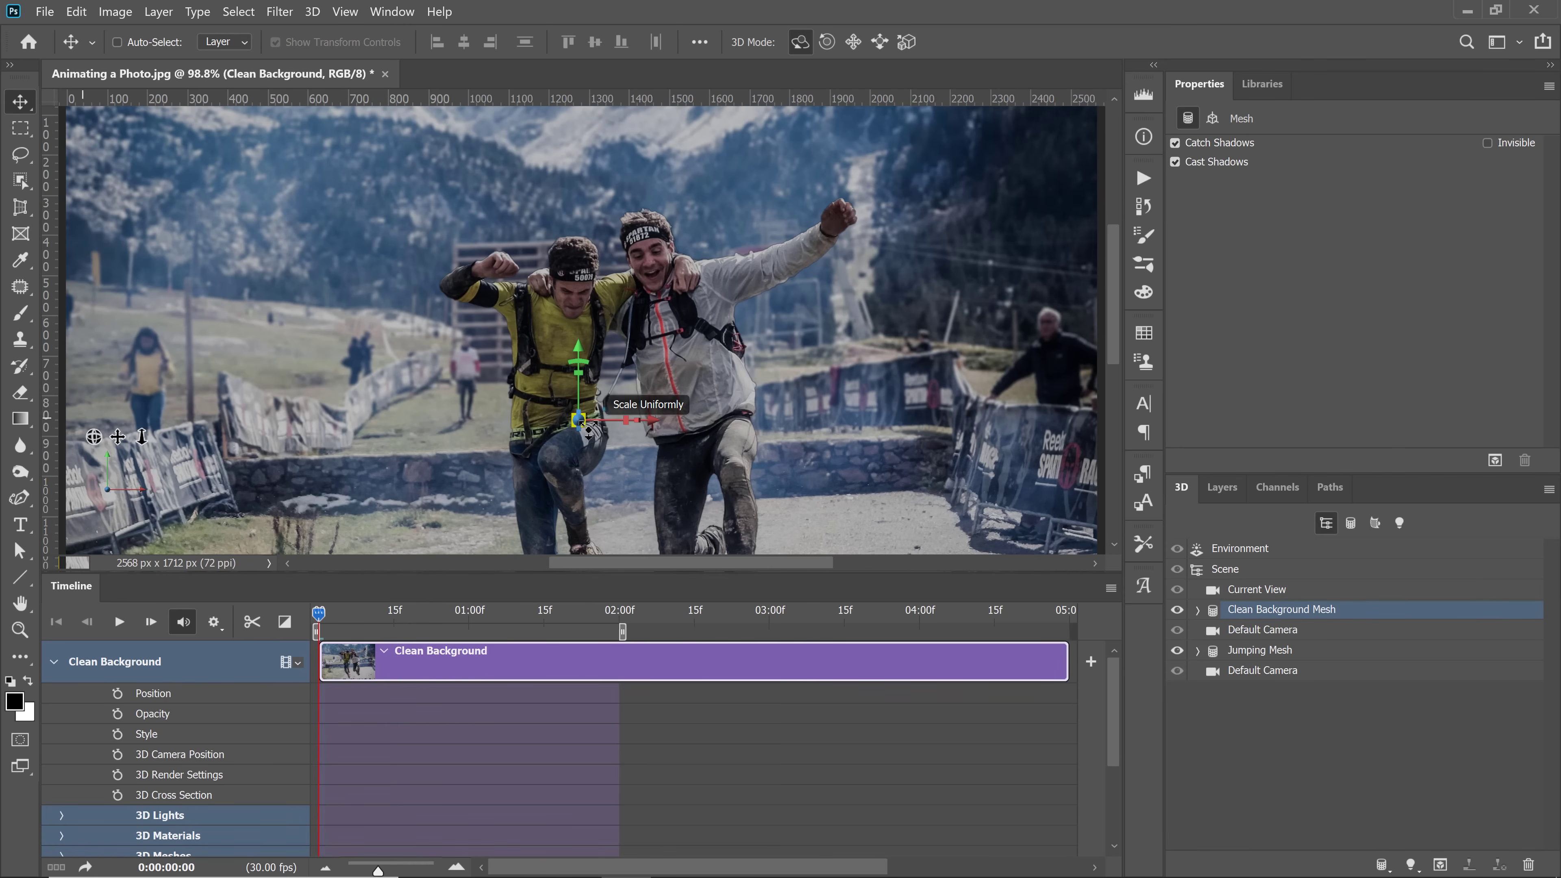
pyautogui.moveTo(578, 420); pyautogui.dragTo(195, 108)
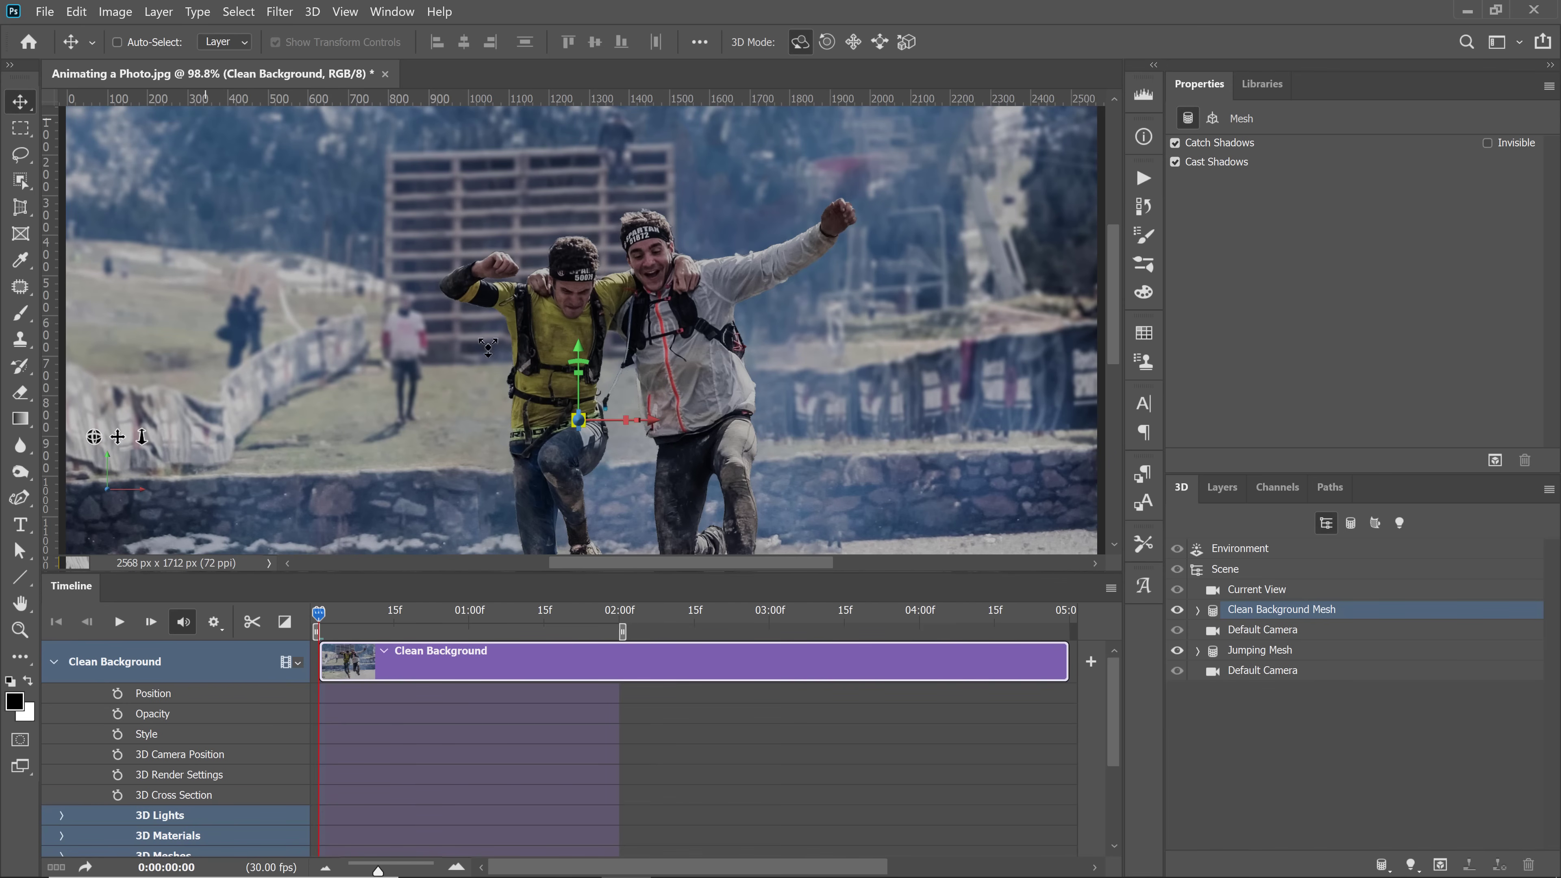
pyautogui.moveTo(576, 418); pyautogui.dragTo(203, 98)
pyautogui.moveTo(572, 410); pyautogui.dragTo(246, 39)
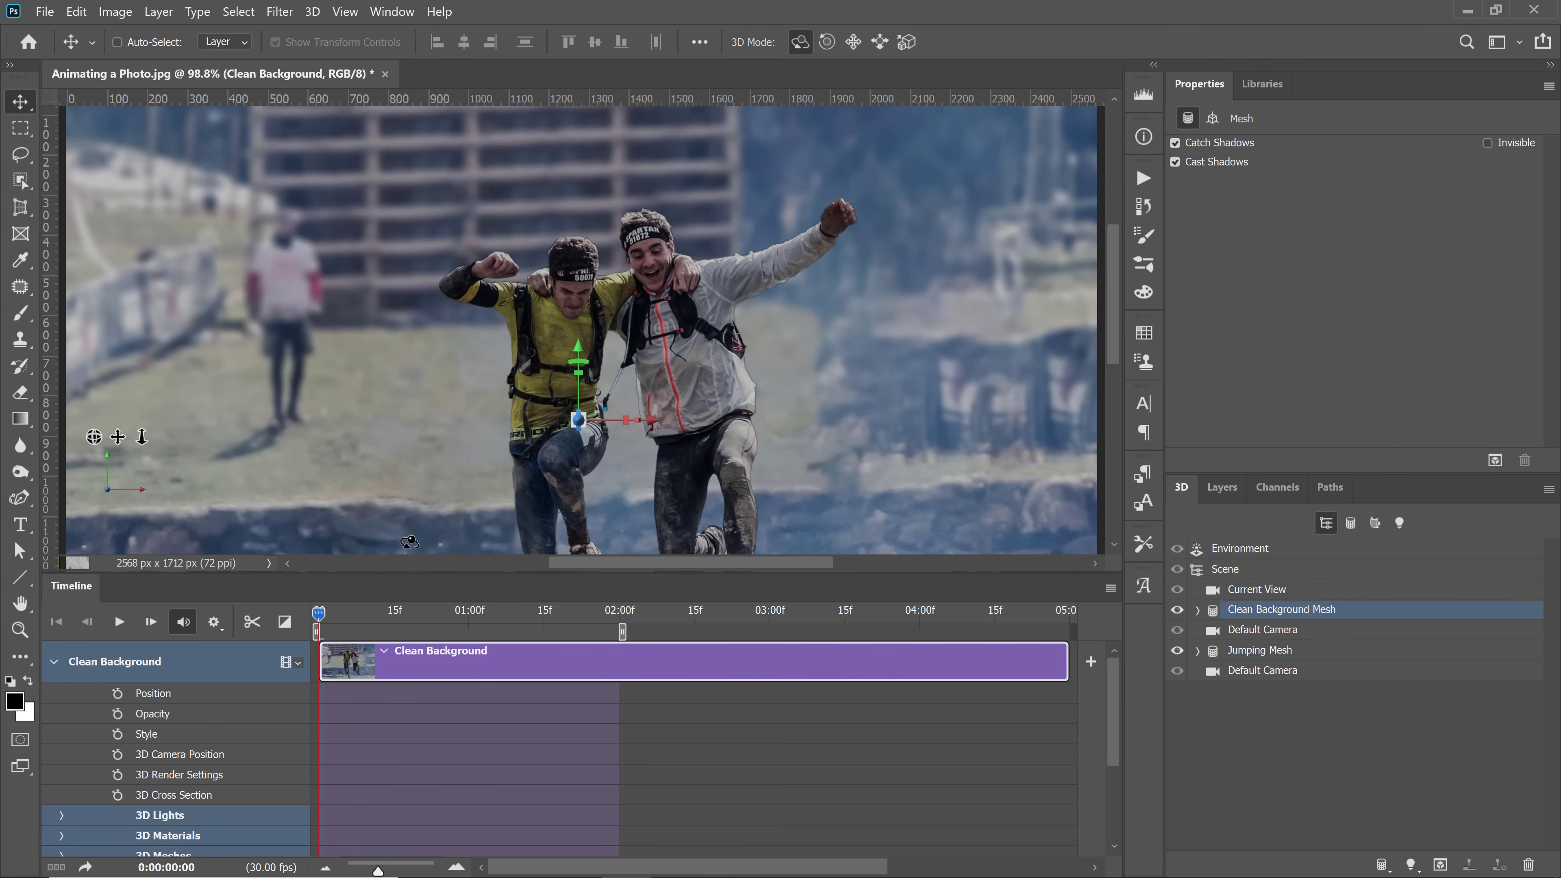
pyautogui.moveTo(581, 394); pyautogui.dragTo(575, 163)
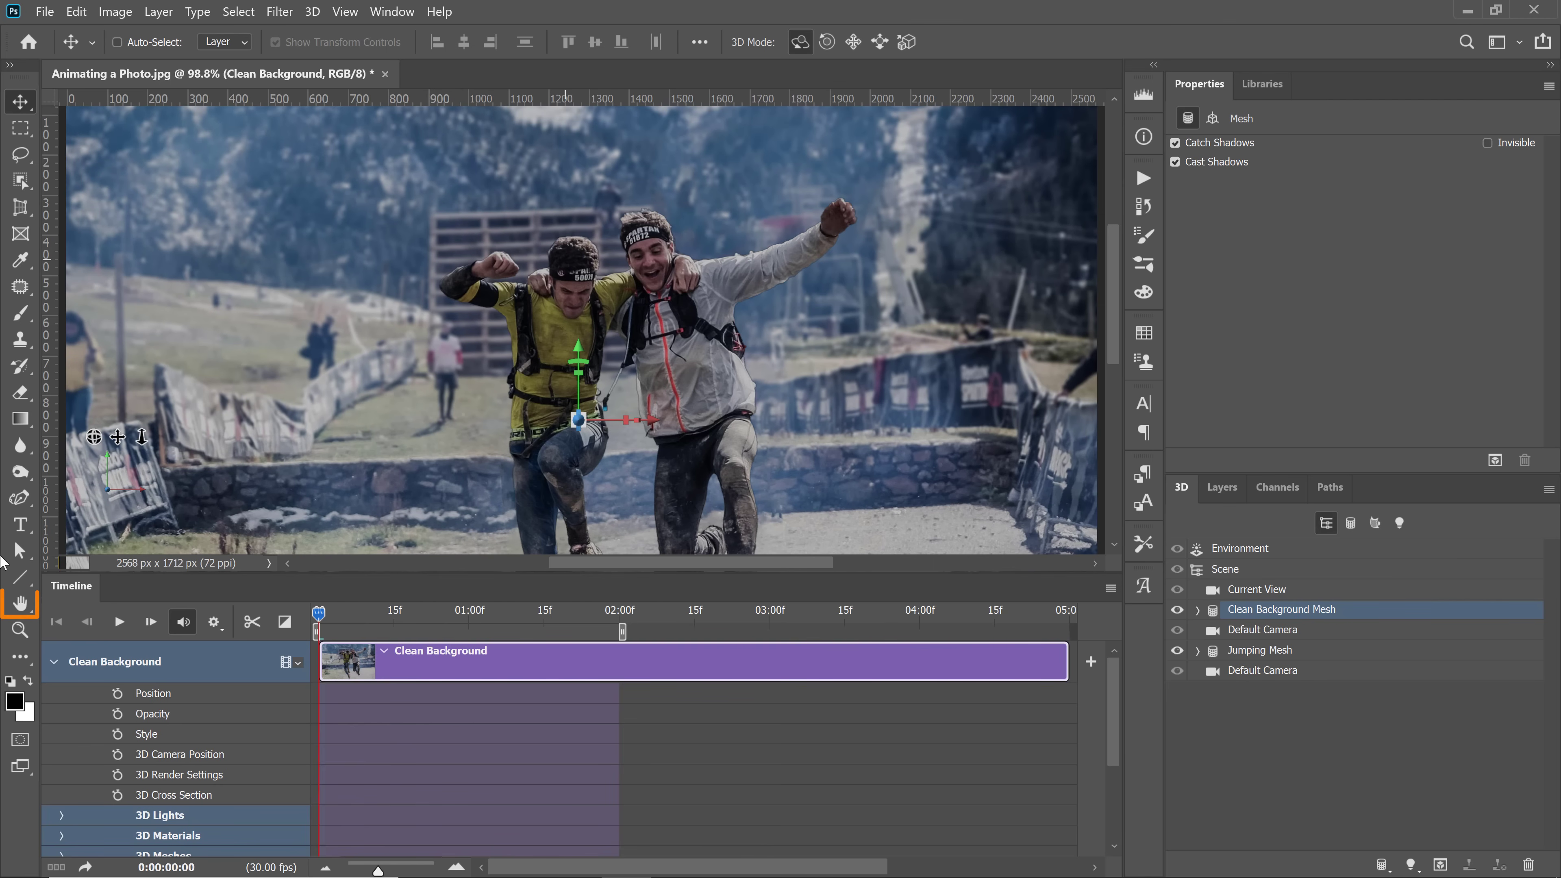
# Fit the whole canvas in view, orbit the 3D camera to check how far the background extends, and undo that orbit.
pyautogui.doubleClick(21, 603)
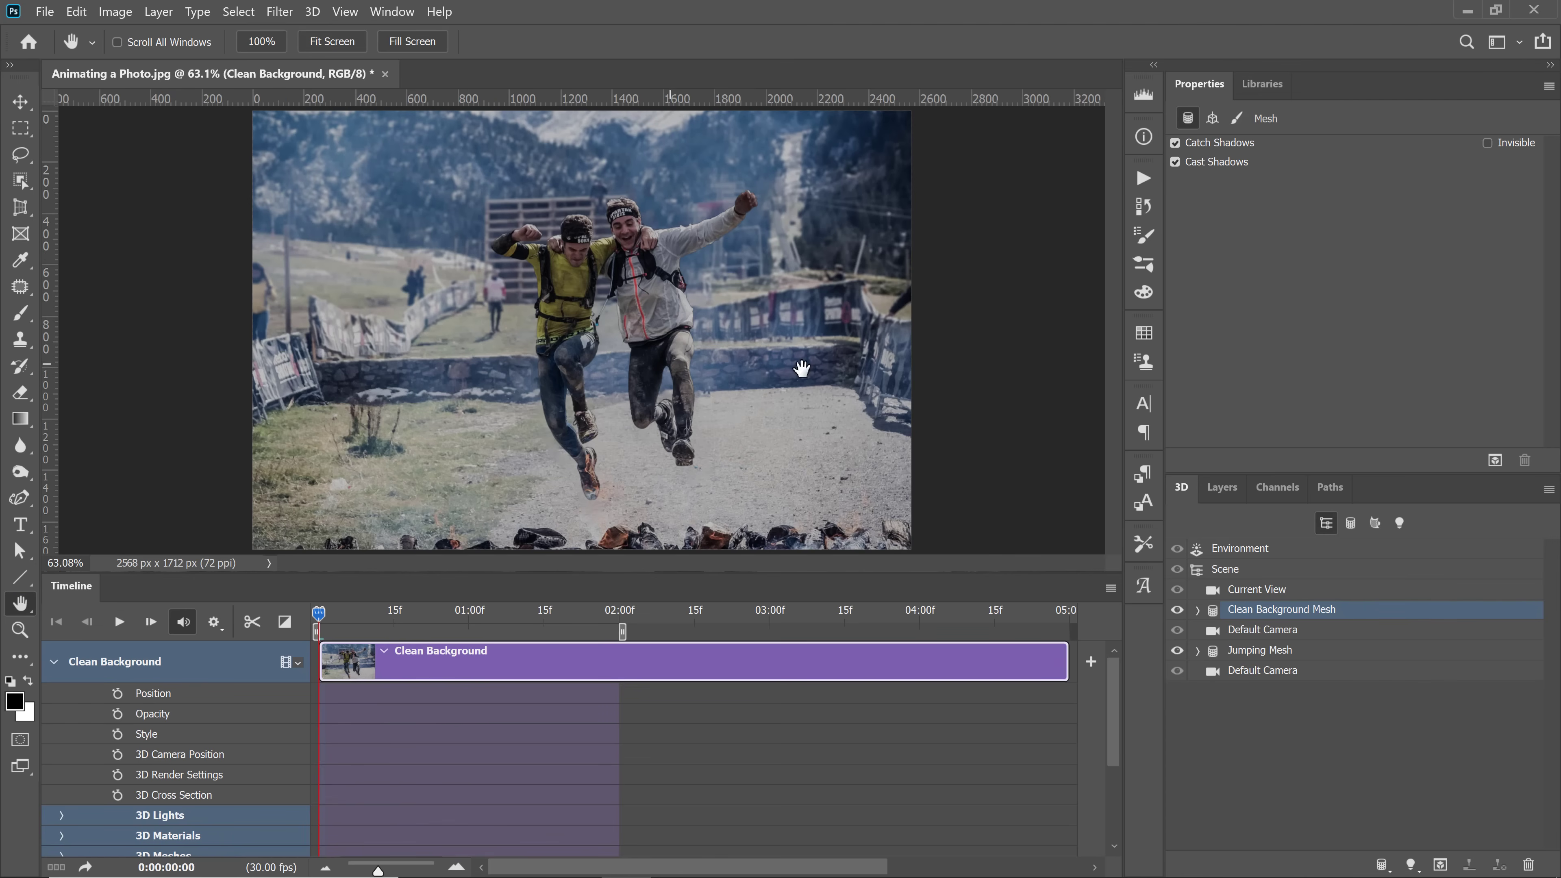
pyautogui.click(22, 104)
pyautogui.moveTo(574, 335); pyautogui.dragTo(575, 259)
pyautogui.moveTo(574, 275); pyautogui.dragTo(575, 292)
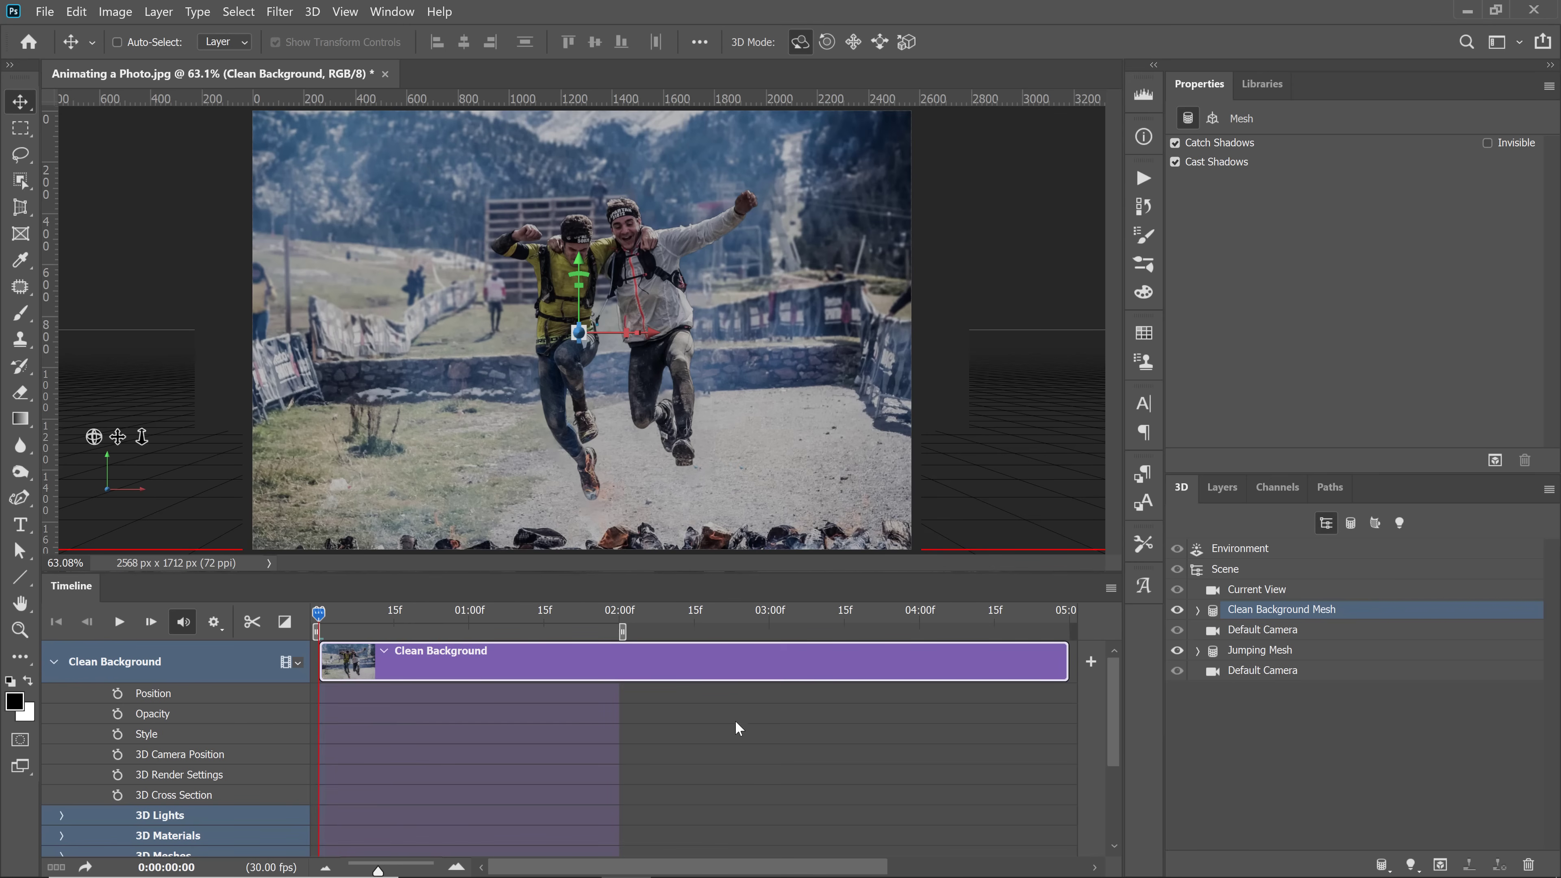
pyautogui.moveTo(94, 437)
pyautogui.mouseDown()
pyautogui.moveTo(119, 458)
pyautogui.moveTo(91, 435)
pyautogui.moveTo(97, 454)
pyautogui.mouseUp()
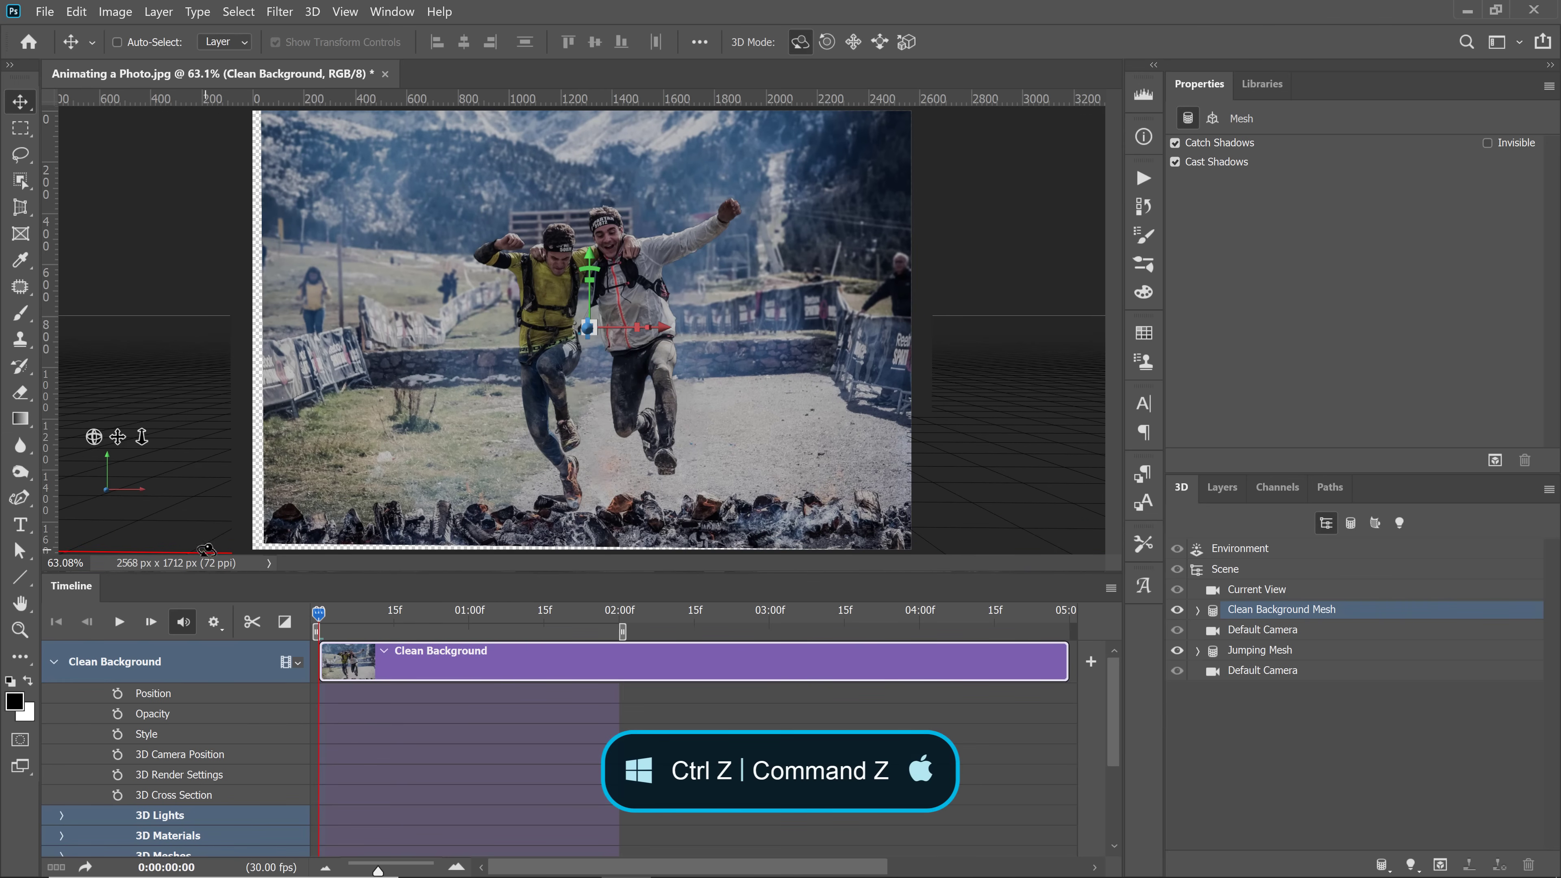
pyautogui.click(79, 15)
pyautogui.click(153, 31)
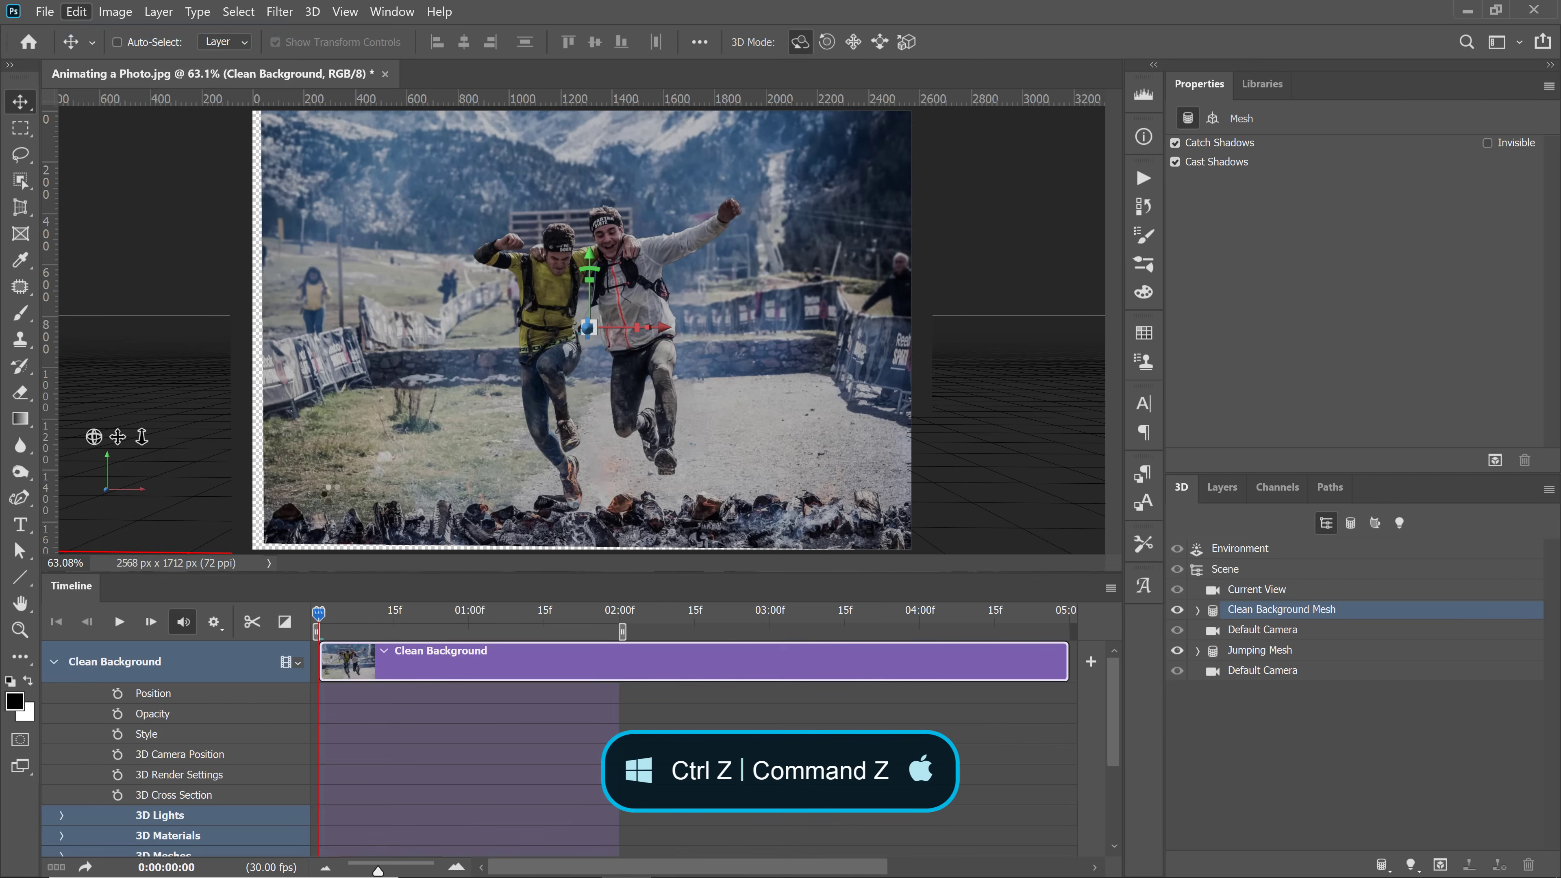
# Scale the Clean Background Mesh up uniformly so it extends well past the canvas edges.
pyautogui.moveTo(578, 332); pyautogui.dragTo(416, 204)
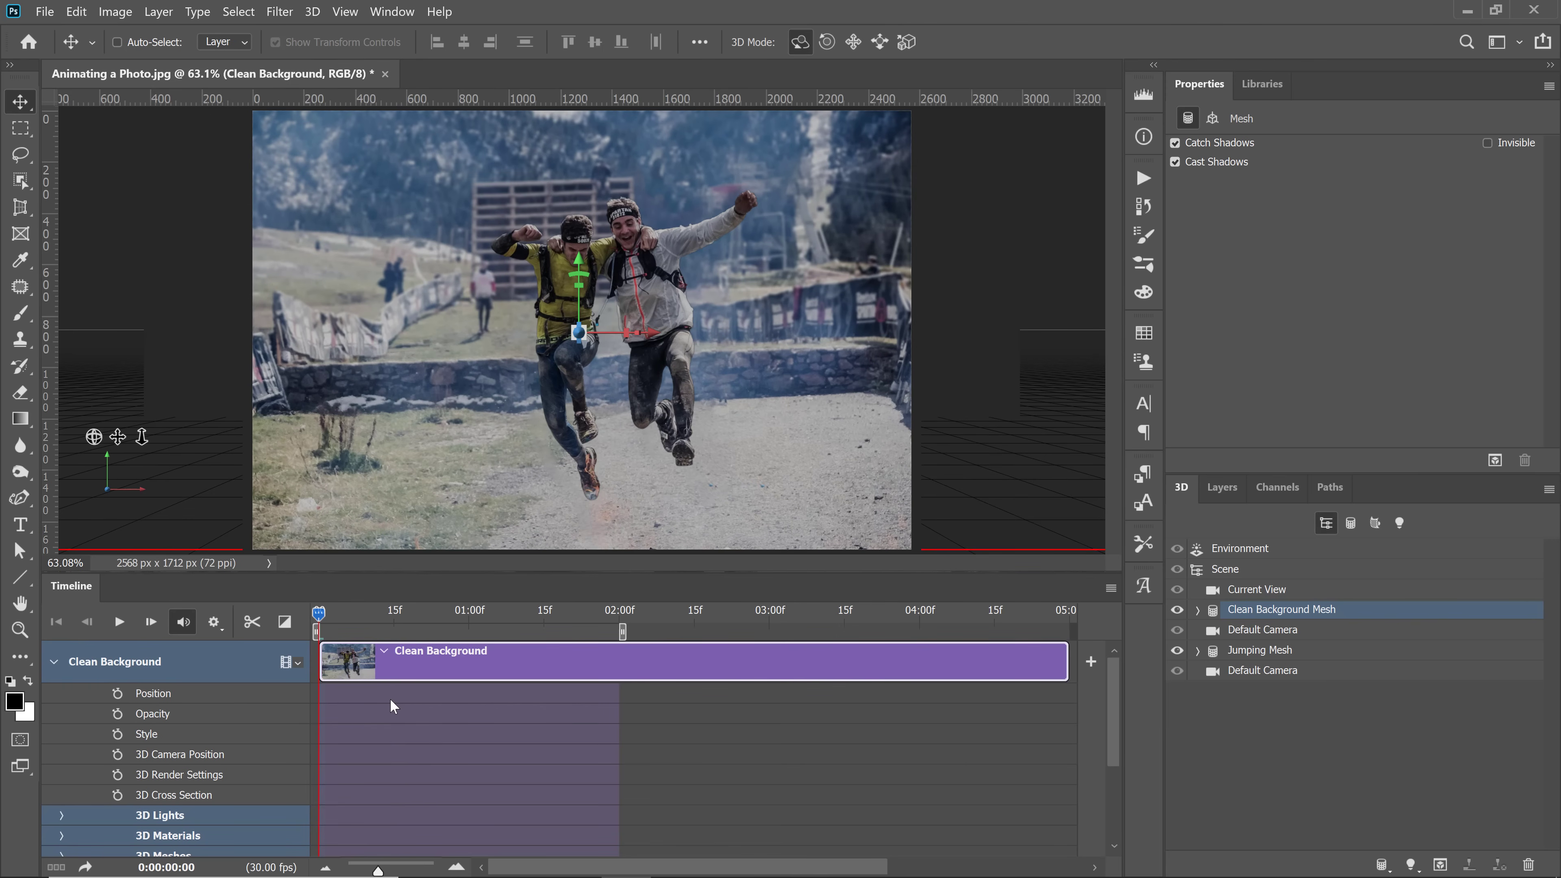
# Add starting keyframes at 0:00 for the 3D Camera Position, the Clean Background Mesh and the Jumping Mesh.
pyautogui.click(117, 753)
pyautogui.moveTo(1116, 696); pyautogui.dragTo(1110, 792)
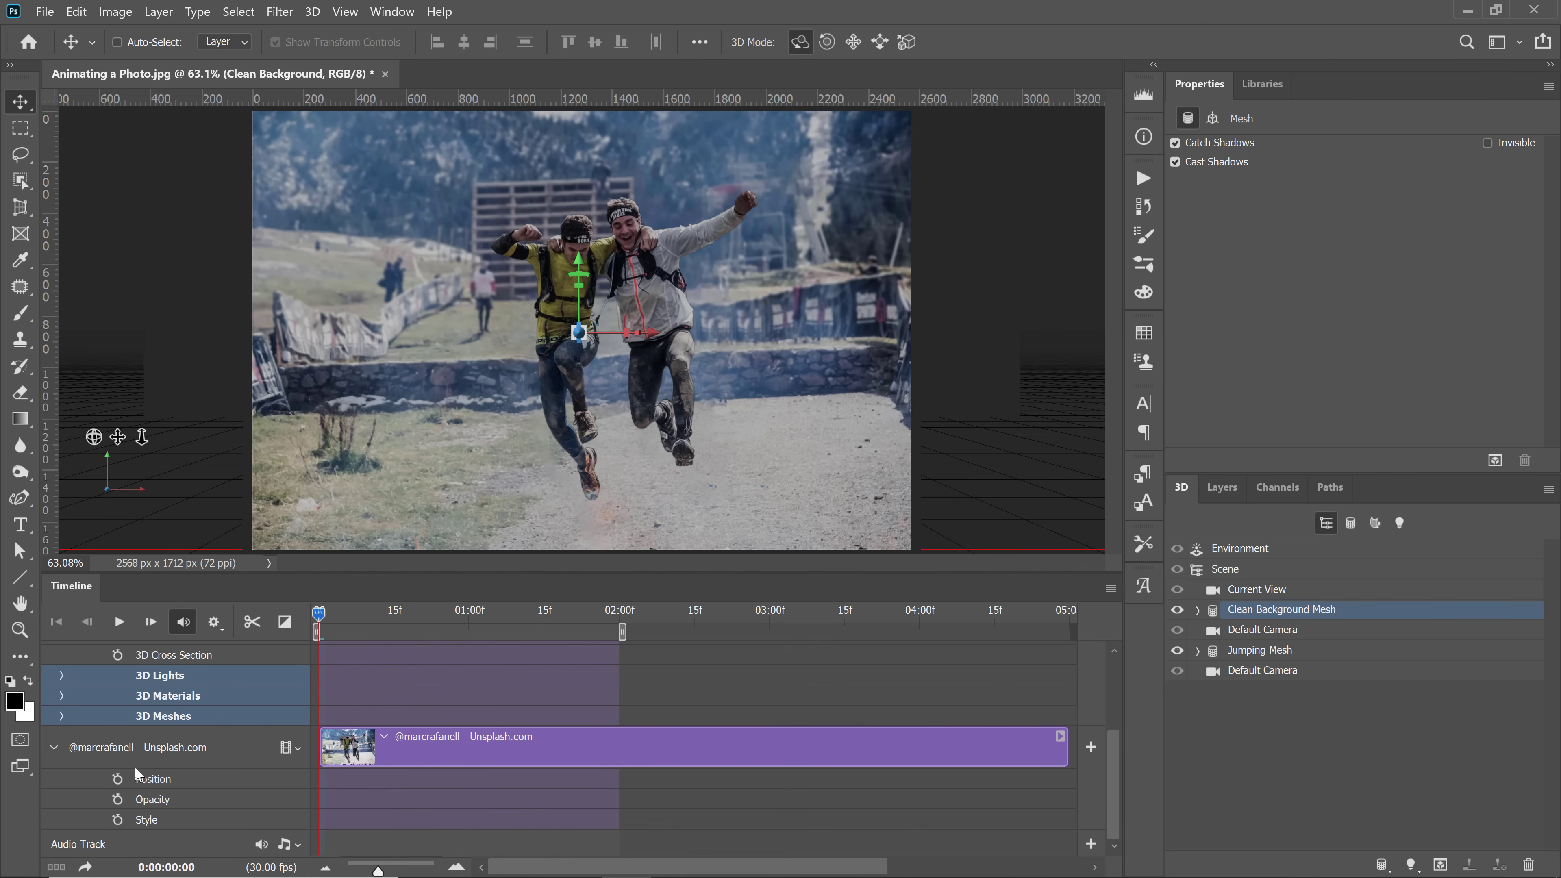
pyautogui.click(61, 715)
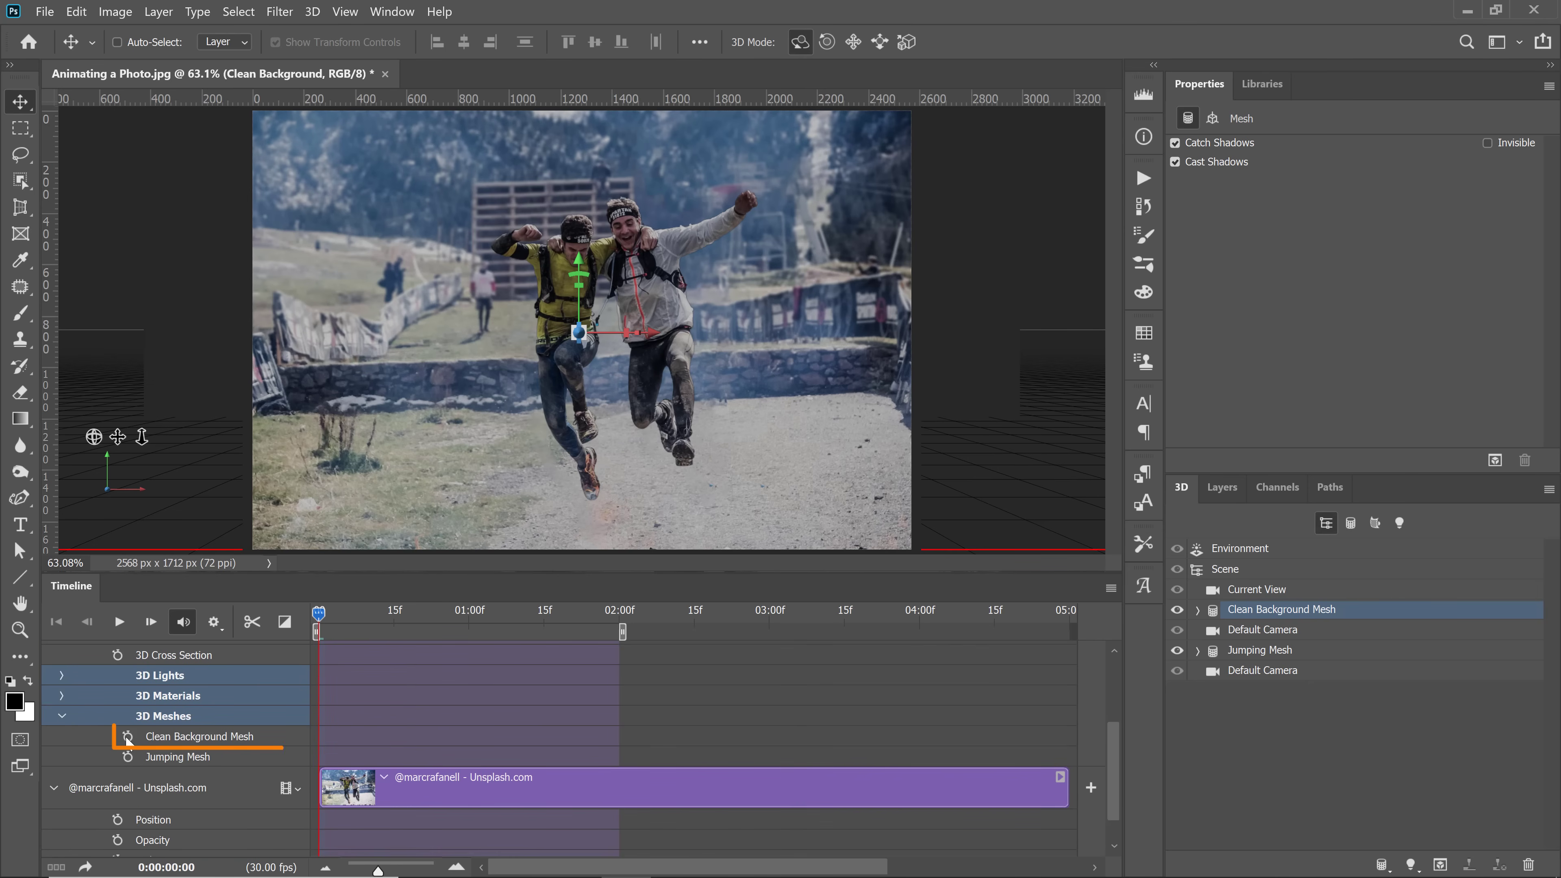
pyautogui.click(127, 736)
pyautogui.click(128, 757)
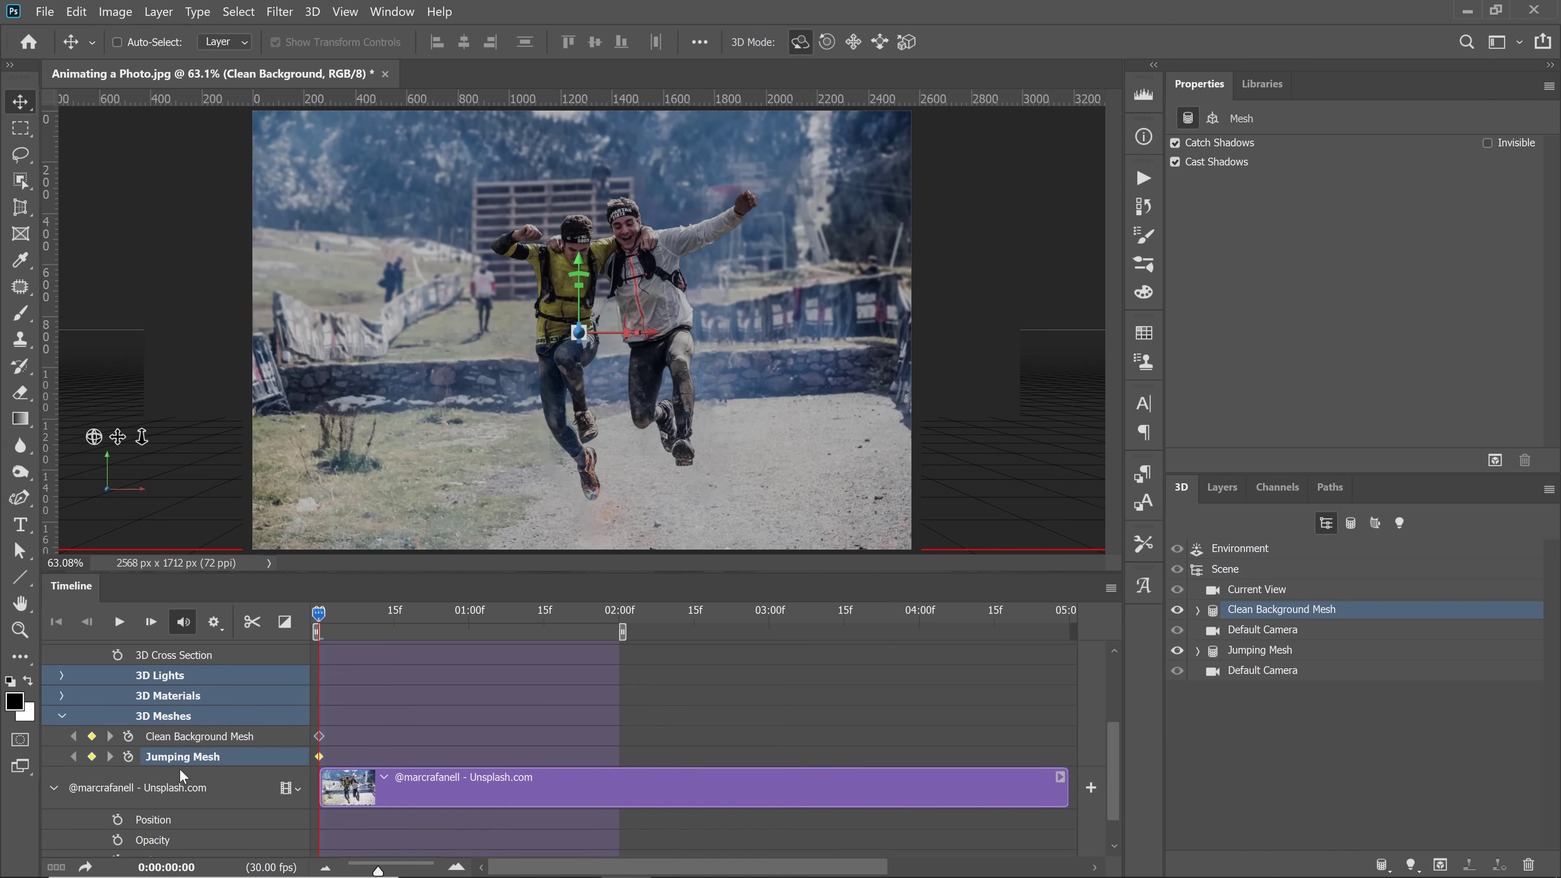
# Keyframe the 3D Camera Position at 02:00f with the camera orbited to a lower angle on the runners.
pyautogui.scroll(2, 361, 747)
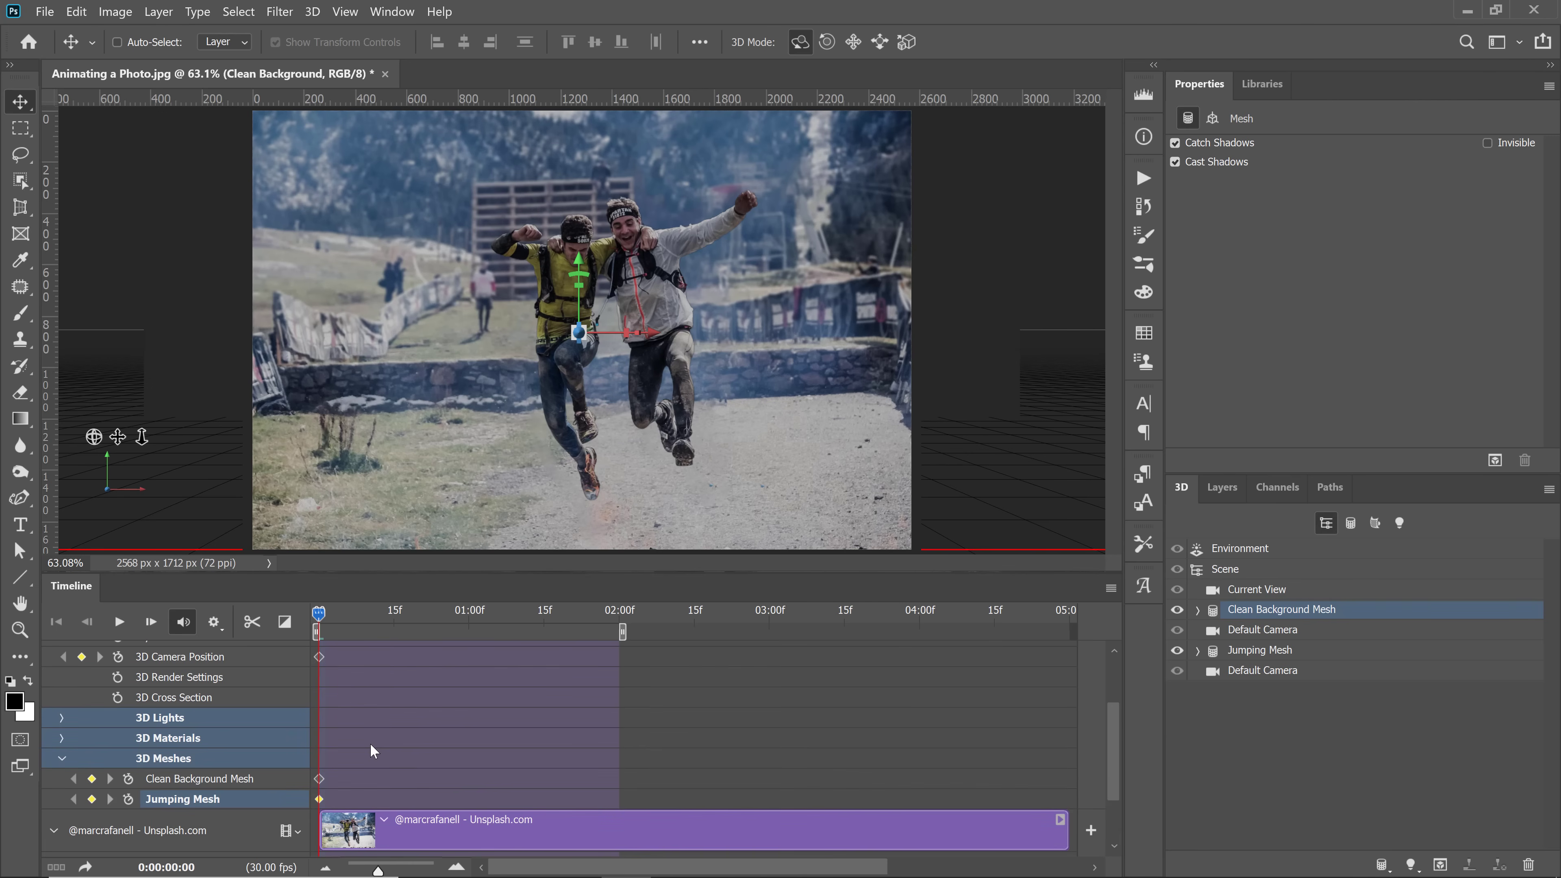
pyautogui.moveTo(321, 615); pyautogui.dragTo(471, 626)
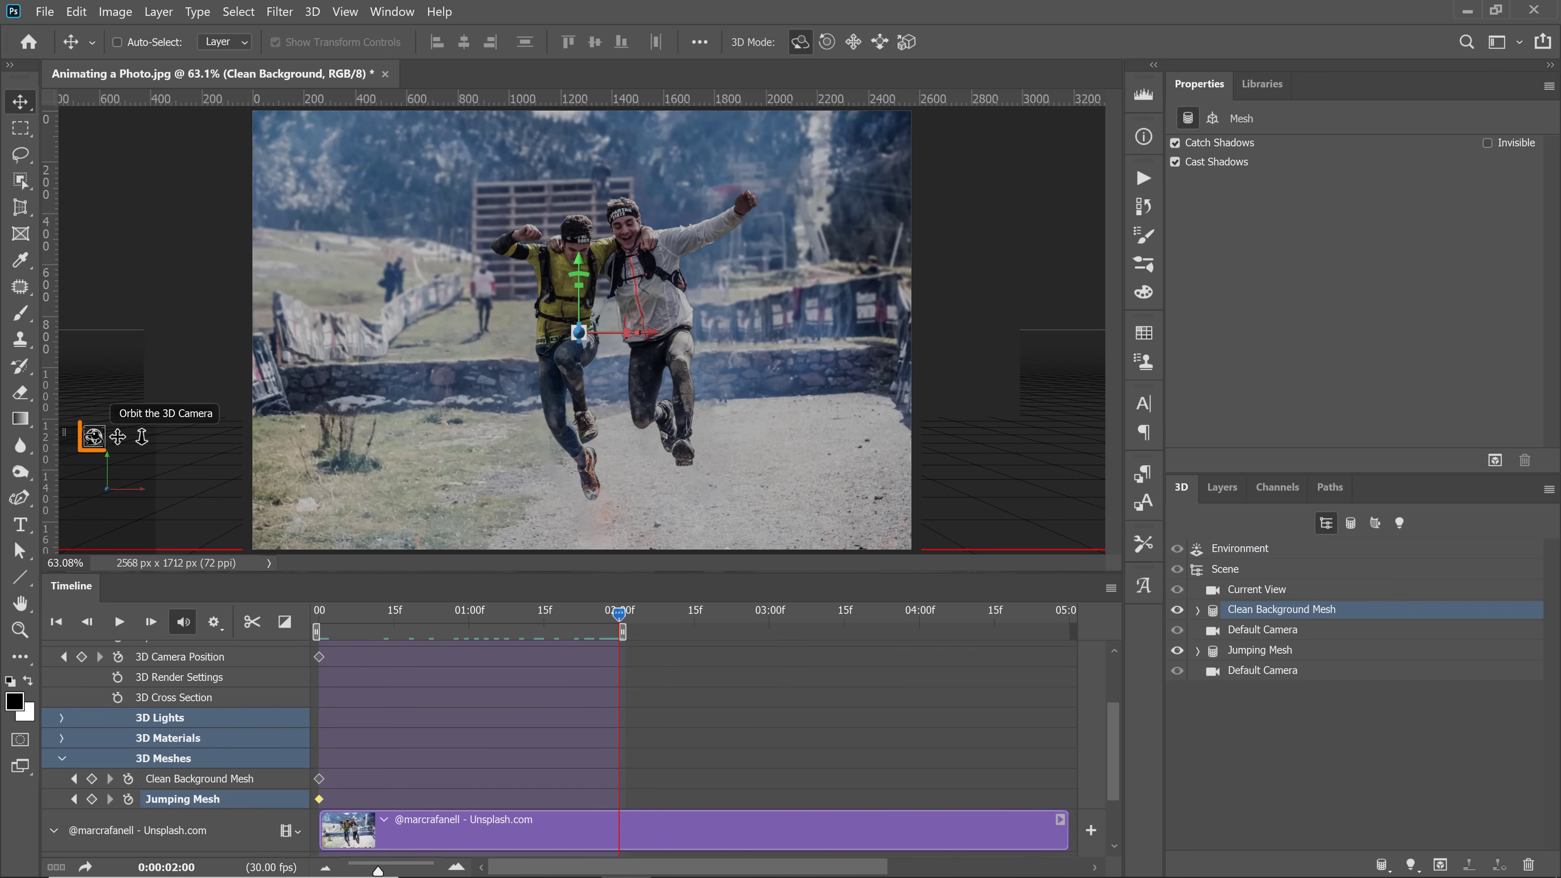
pyautogui.moveTo(94, 436); pyautogui.dragTo(95, 436)
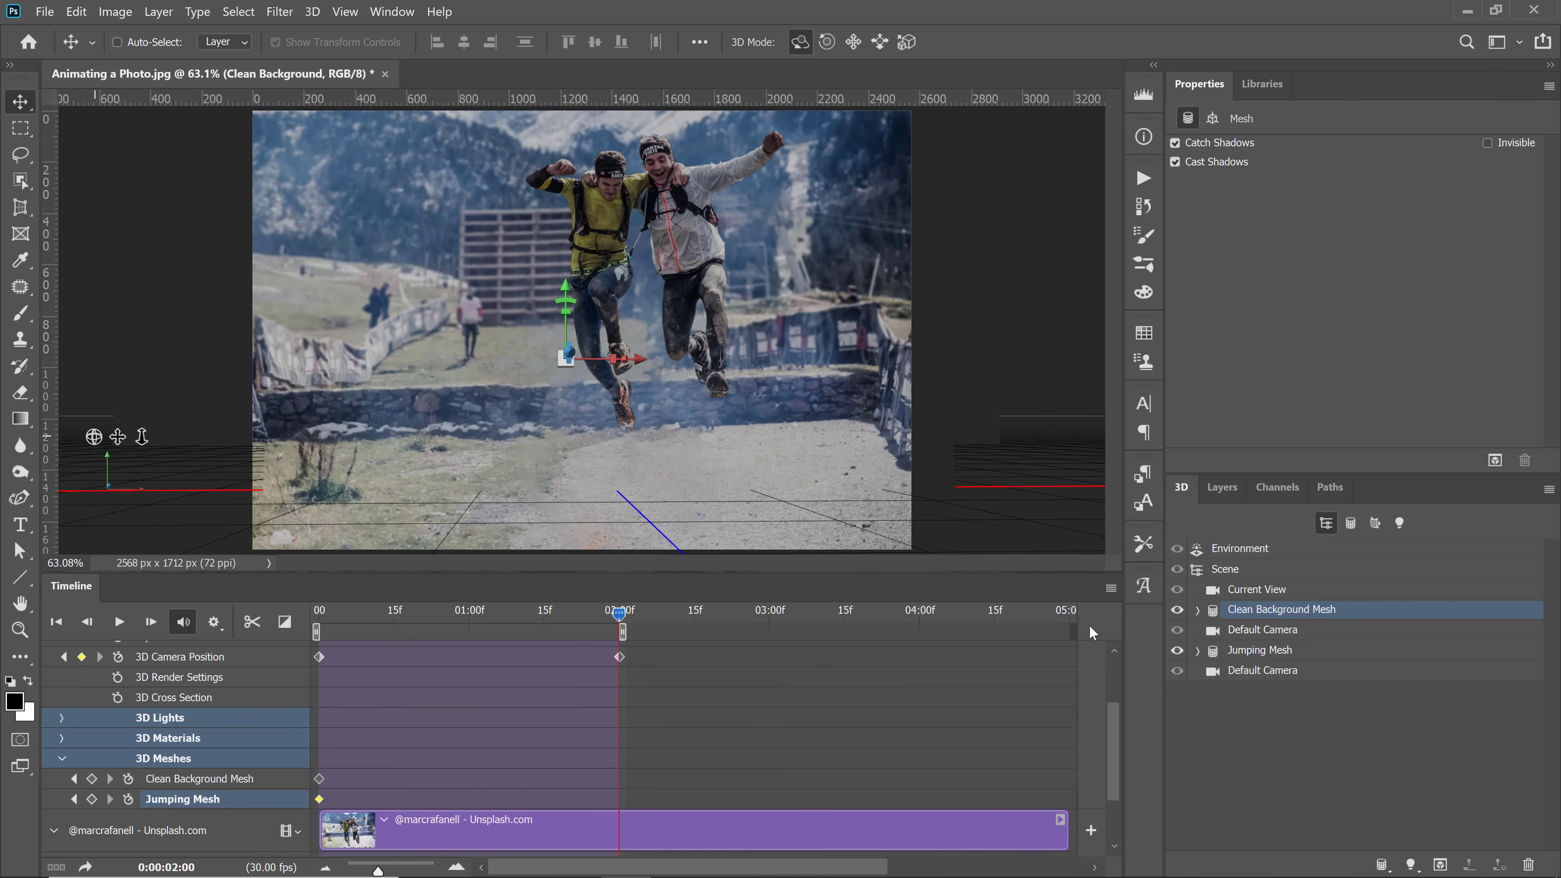
# Keyframe the Jumping Mesh at 02:00f by bringing it much closer to the camera and lowering it in the frame.
pyautogui.moveTo(1259, 653); pyautogui.dragTo(1245, 659)
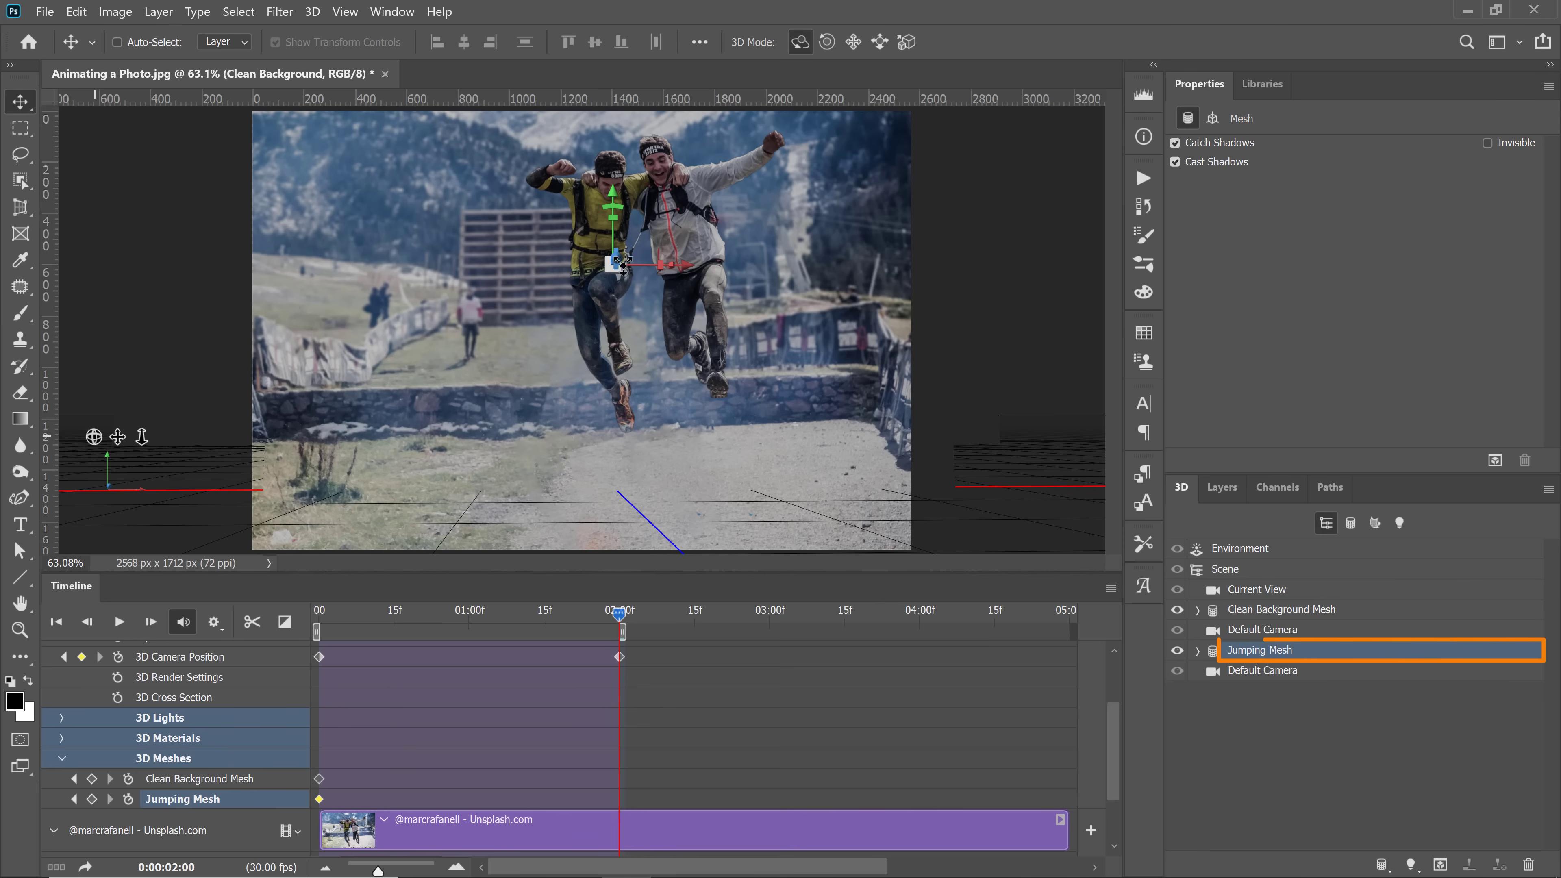
pyautogui.moveTo(623, 269); pyautogui.dragTo(676, 65)
pyautogui.moveTo(632, 153); pyautogui.dragTo(635, 170)
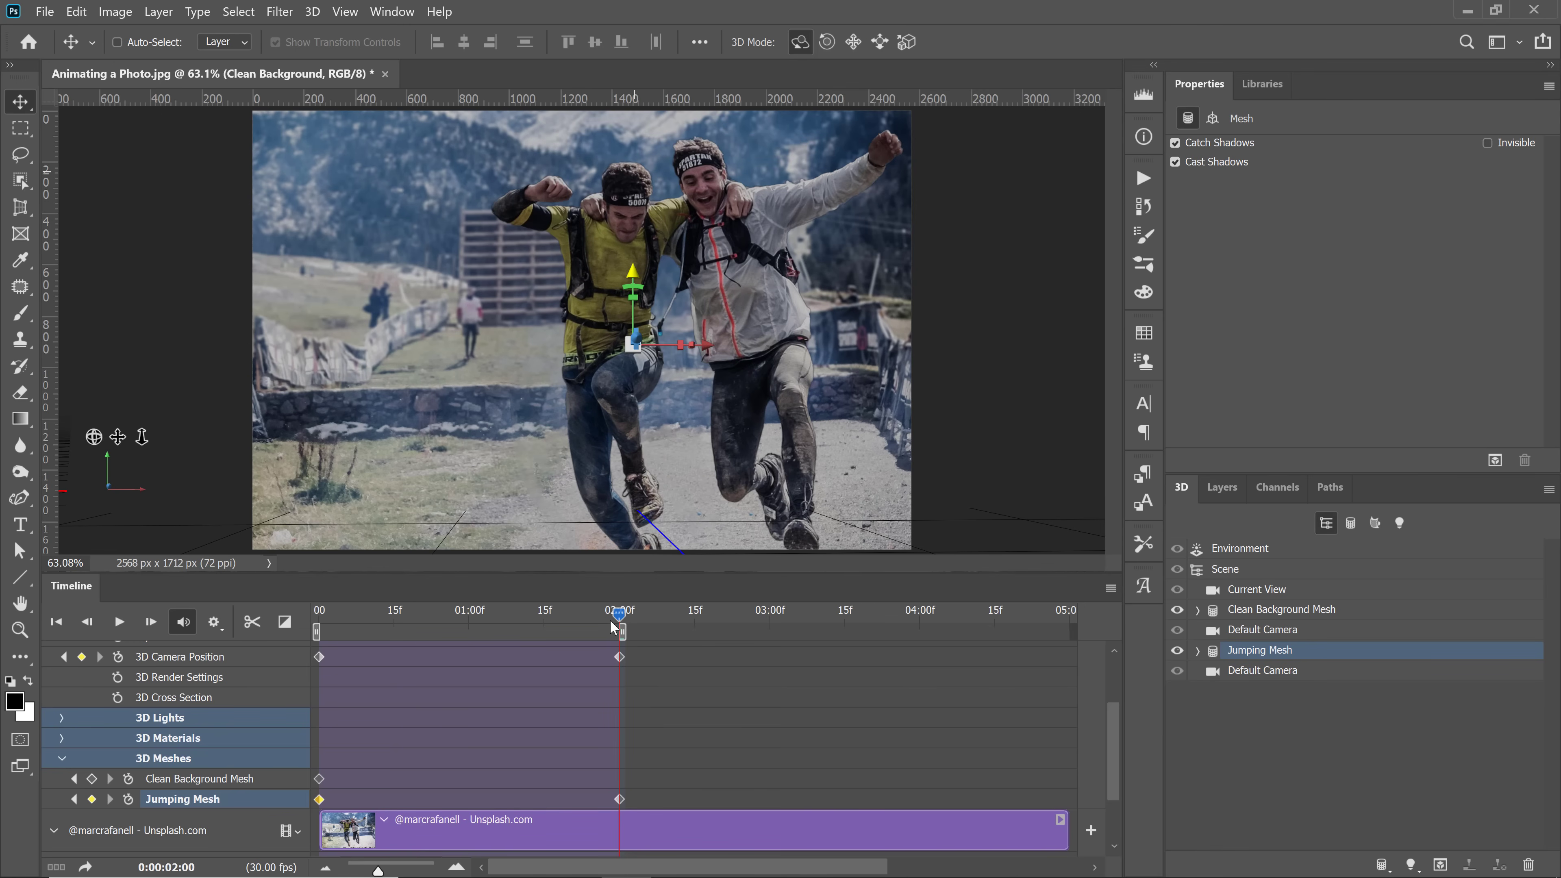
# Play the animation from 0:00 to review the runners' approach, and return the playhead to the start.
pyautogui.moveTo(611, 614); pyautogui.dragTo(314, 622)
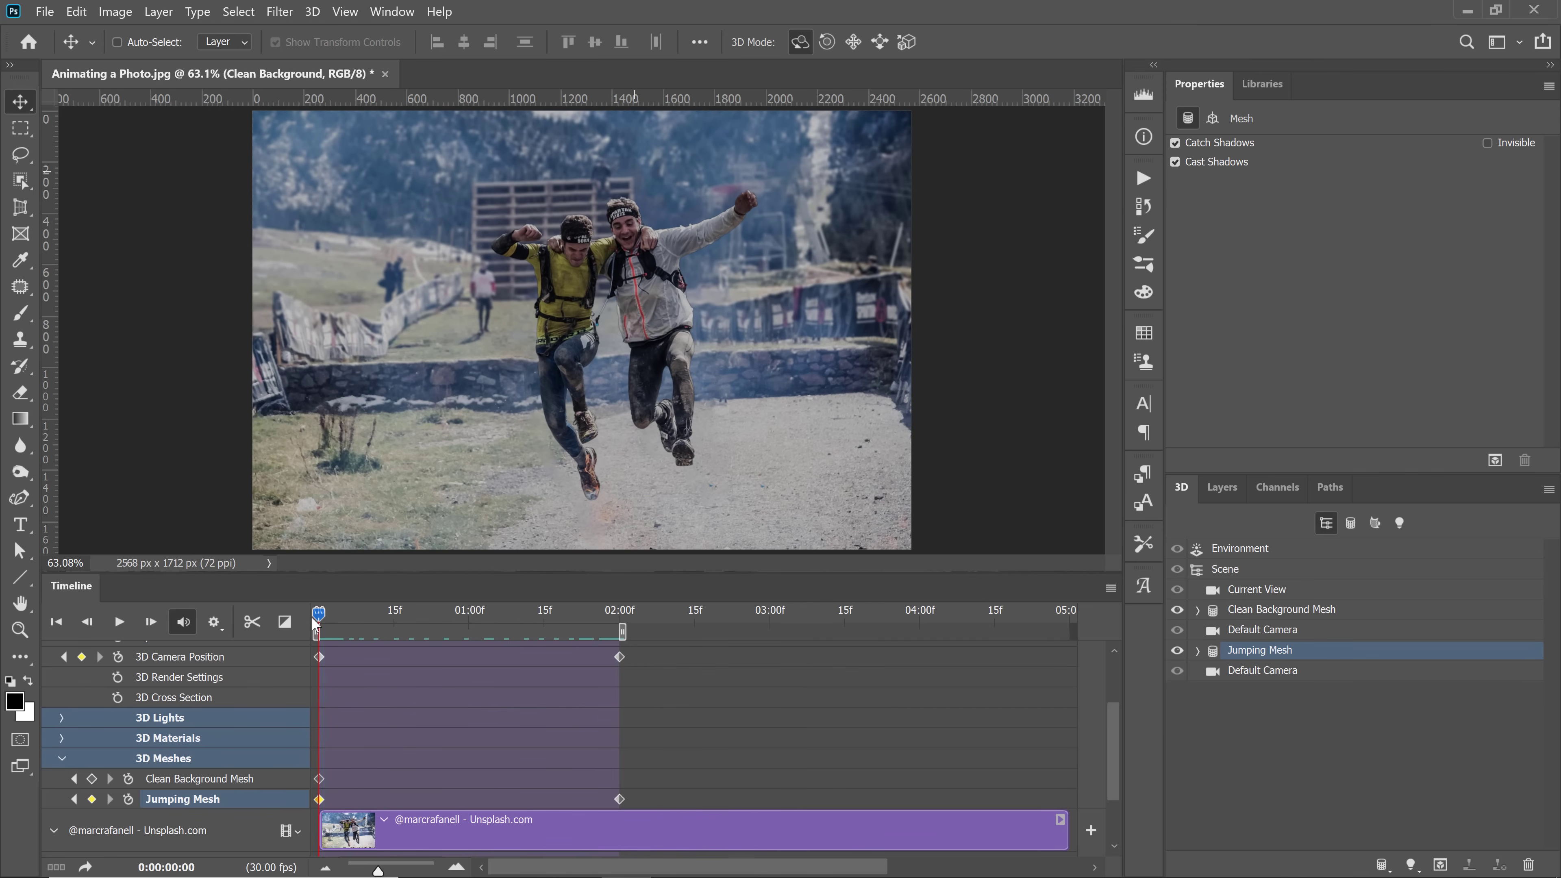
pyautogui.click(119, 623)
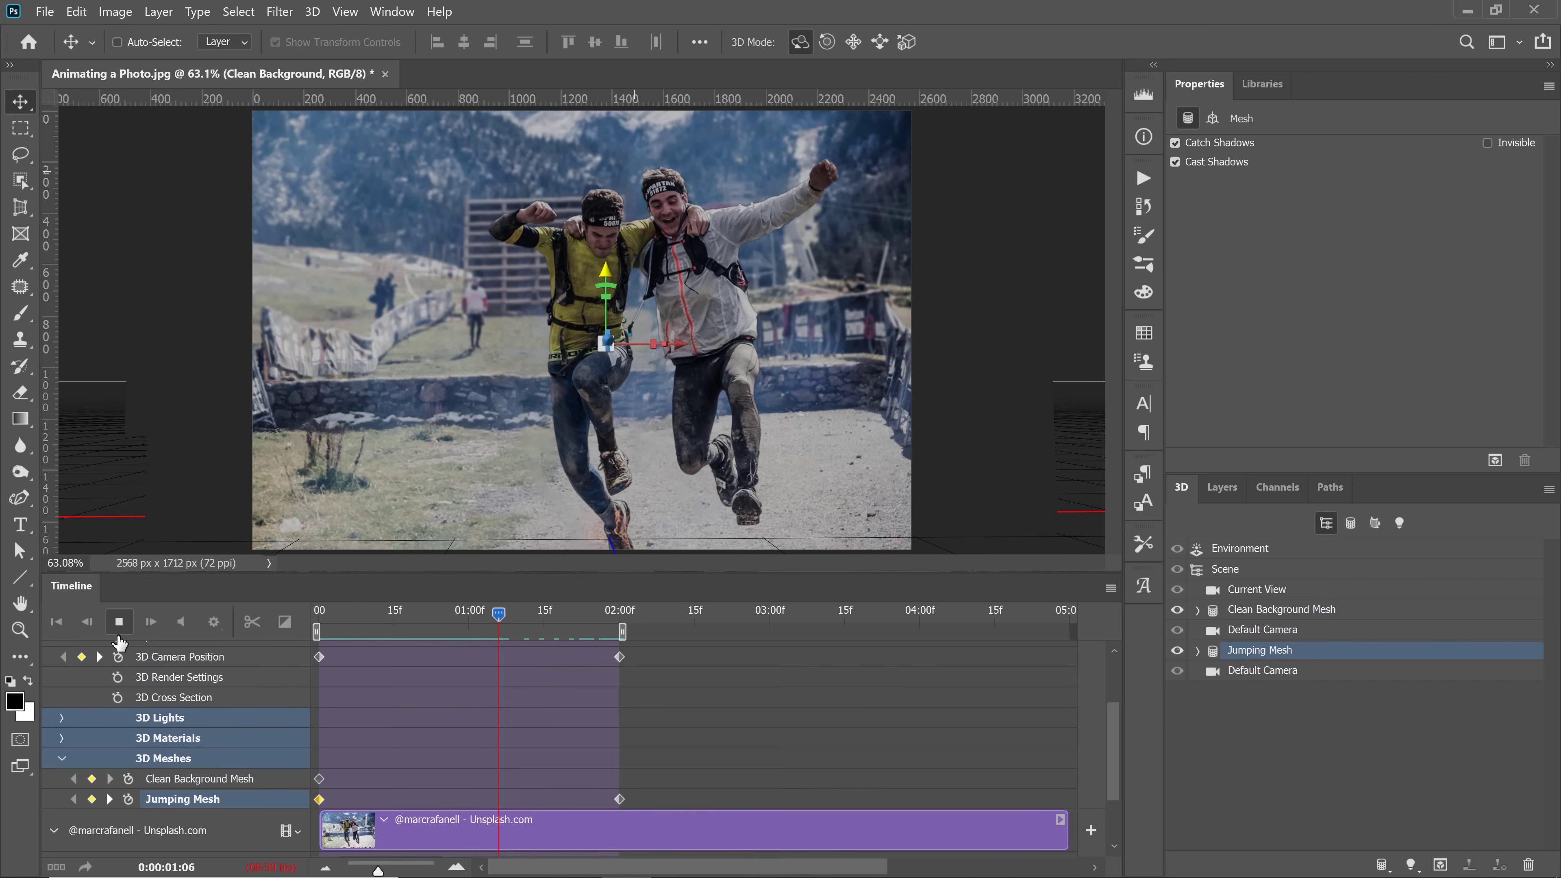
pyautogui.moveTo(582, 614); pyautogui.dragTo(318, 615)
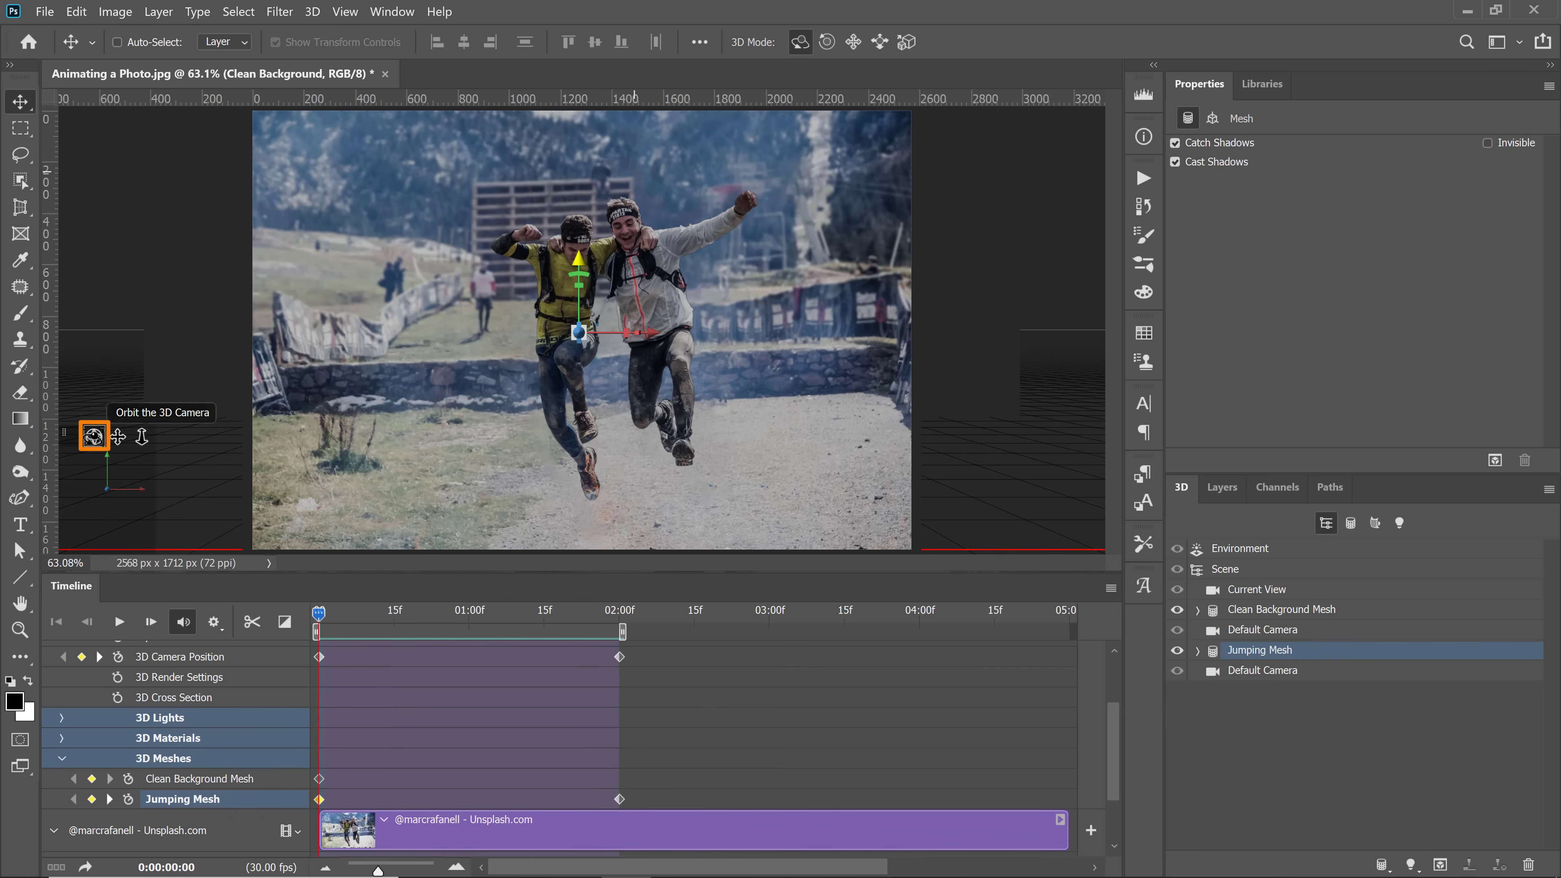
# Orbit the 3D camera sideways at 0:00 so the runners shift right against the background, and preview the motion.
pyautogui.moveTo(96, 437); pyautogui.dragTo(92, 438)
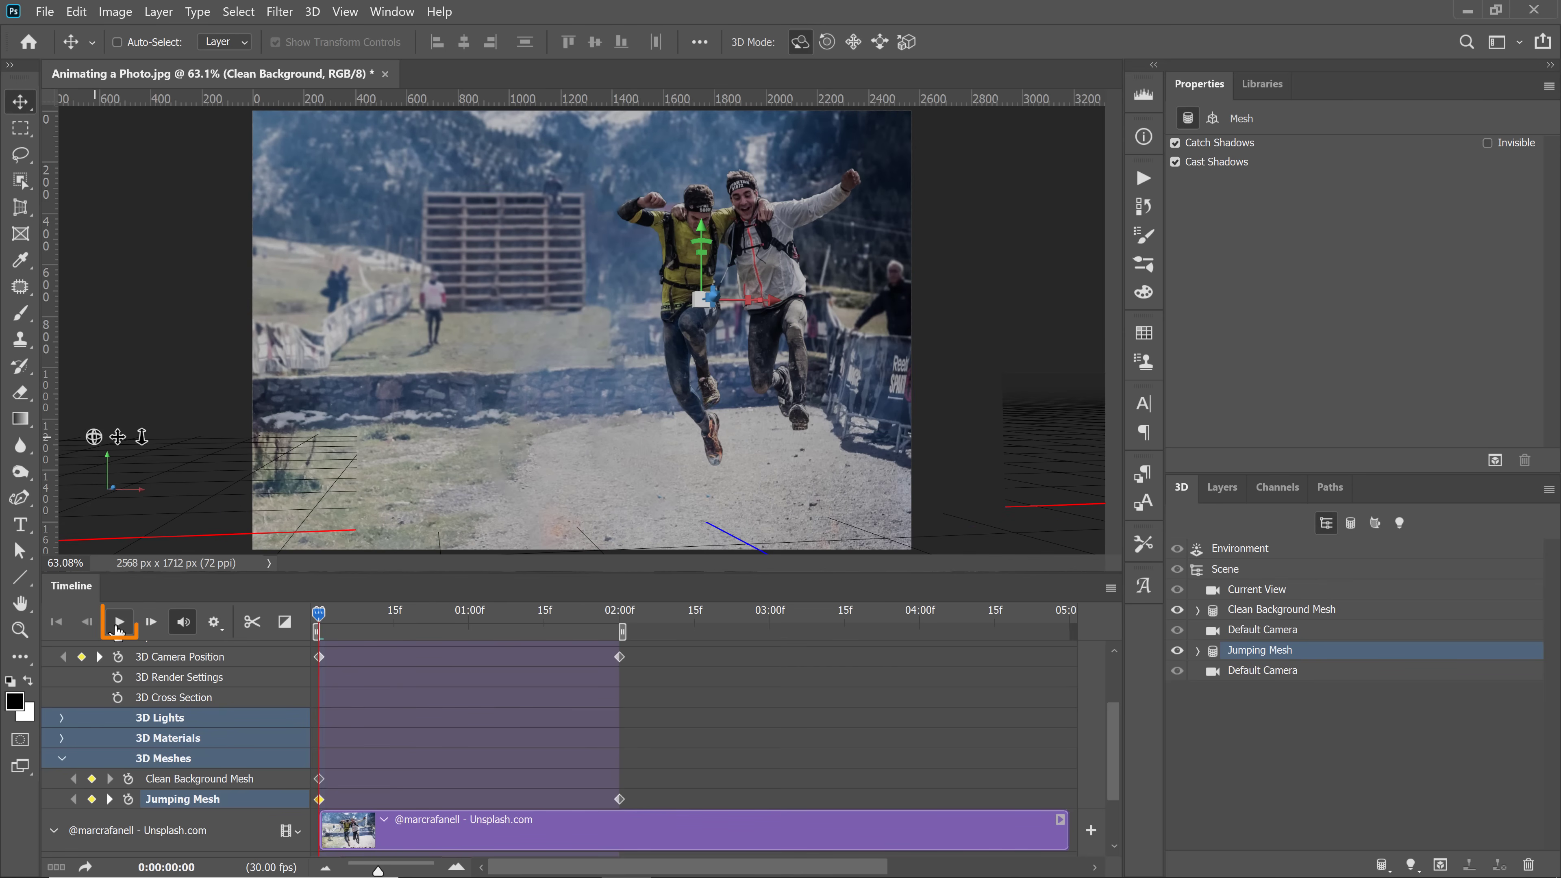
pyautogui.click(118, 624)
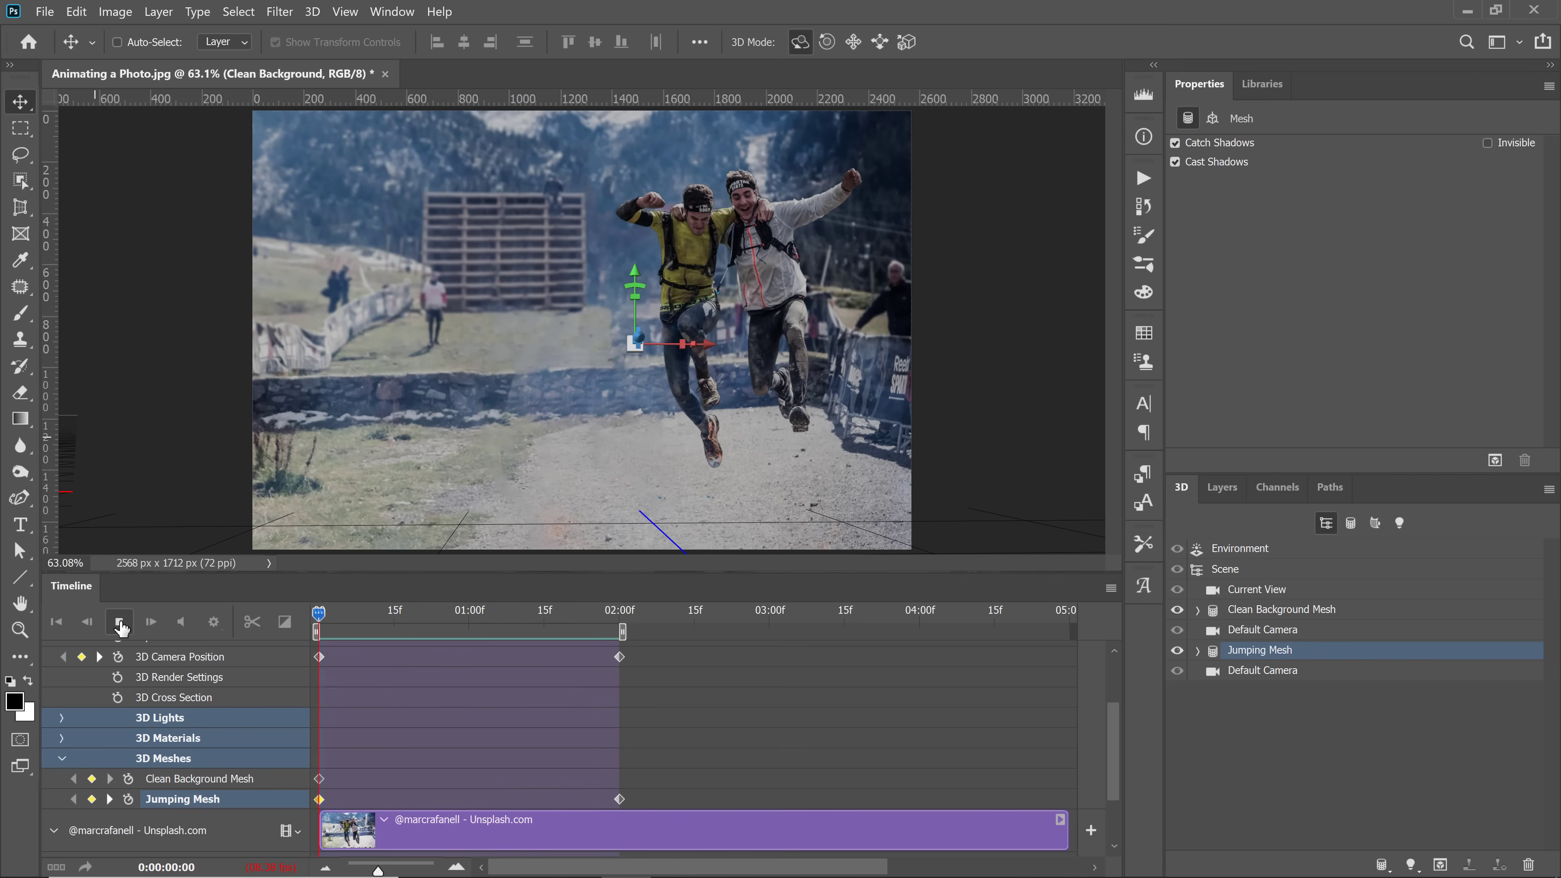
pyautogui.moveTo(368, 614); pyautogui.dragTo(307, 615)
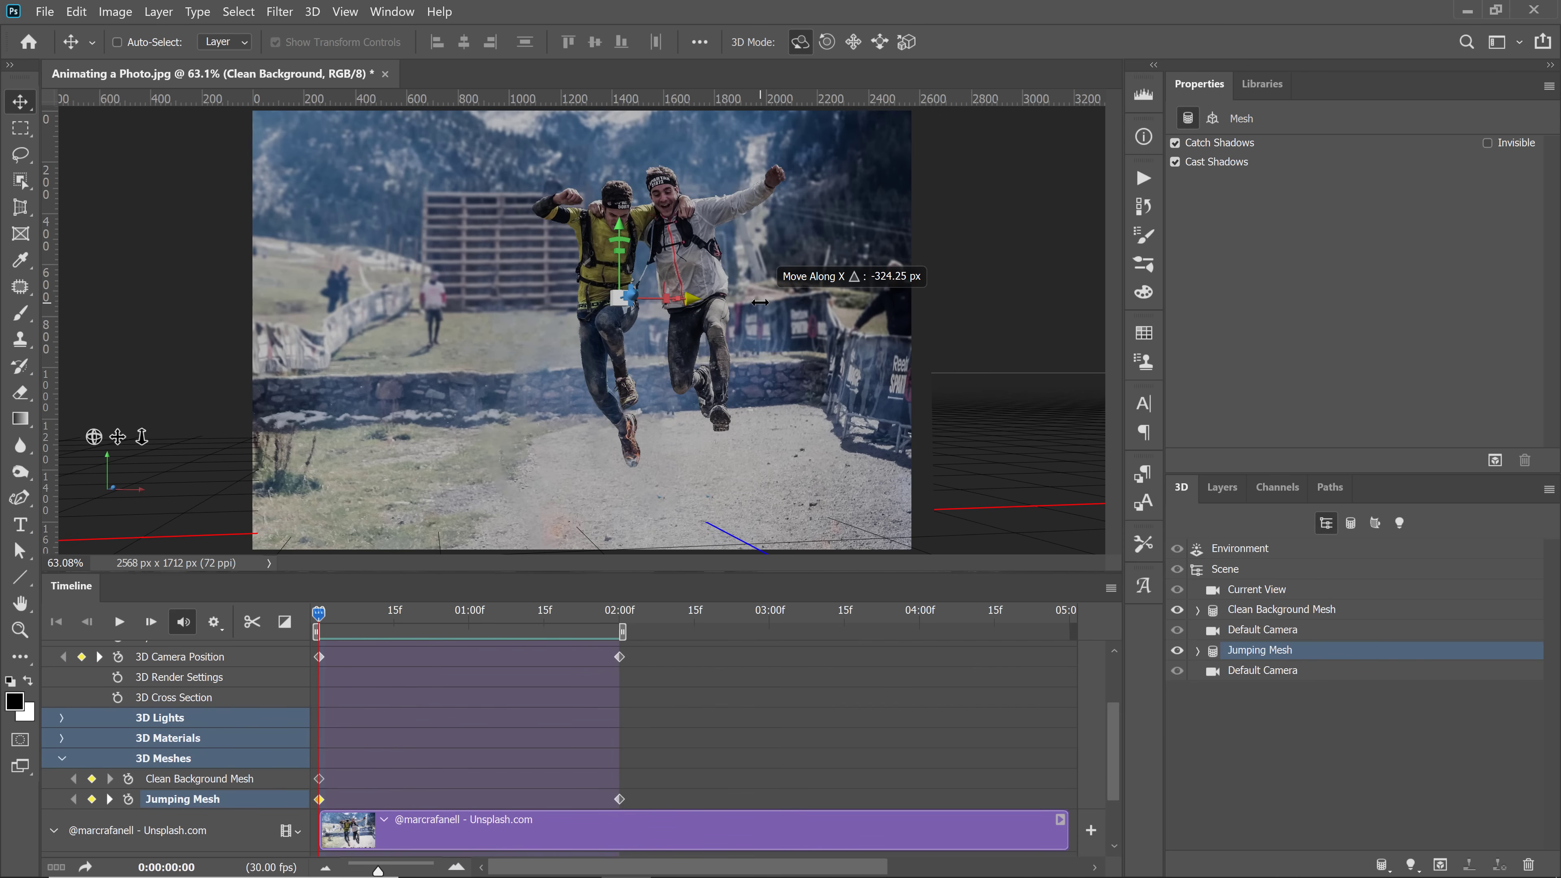
# Move the Jumping Mesh at 0:00 along X back toward the centre and slightly farther away, and preview the motion.
pyautogui.moveTo(760, 302); pyautogui.dragTo(659, 306)
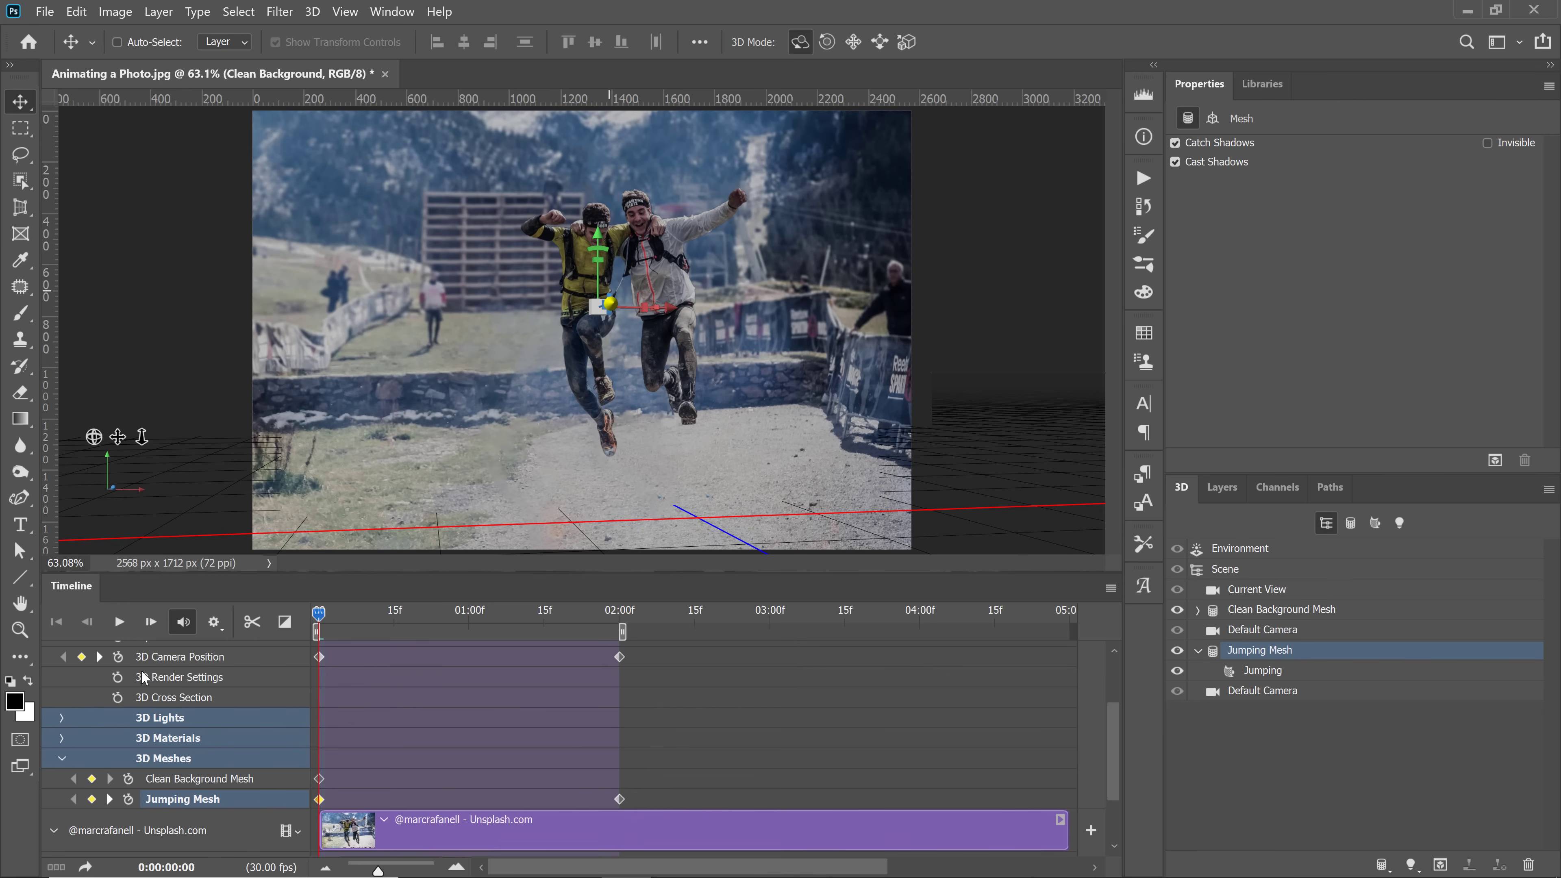
pyautogui.click(121, 622)
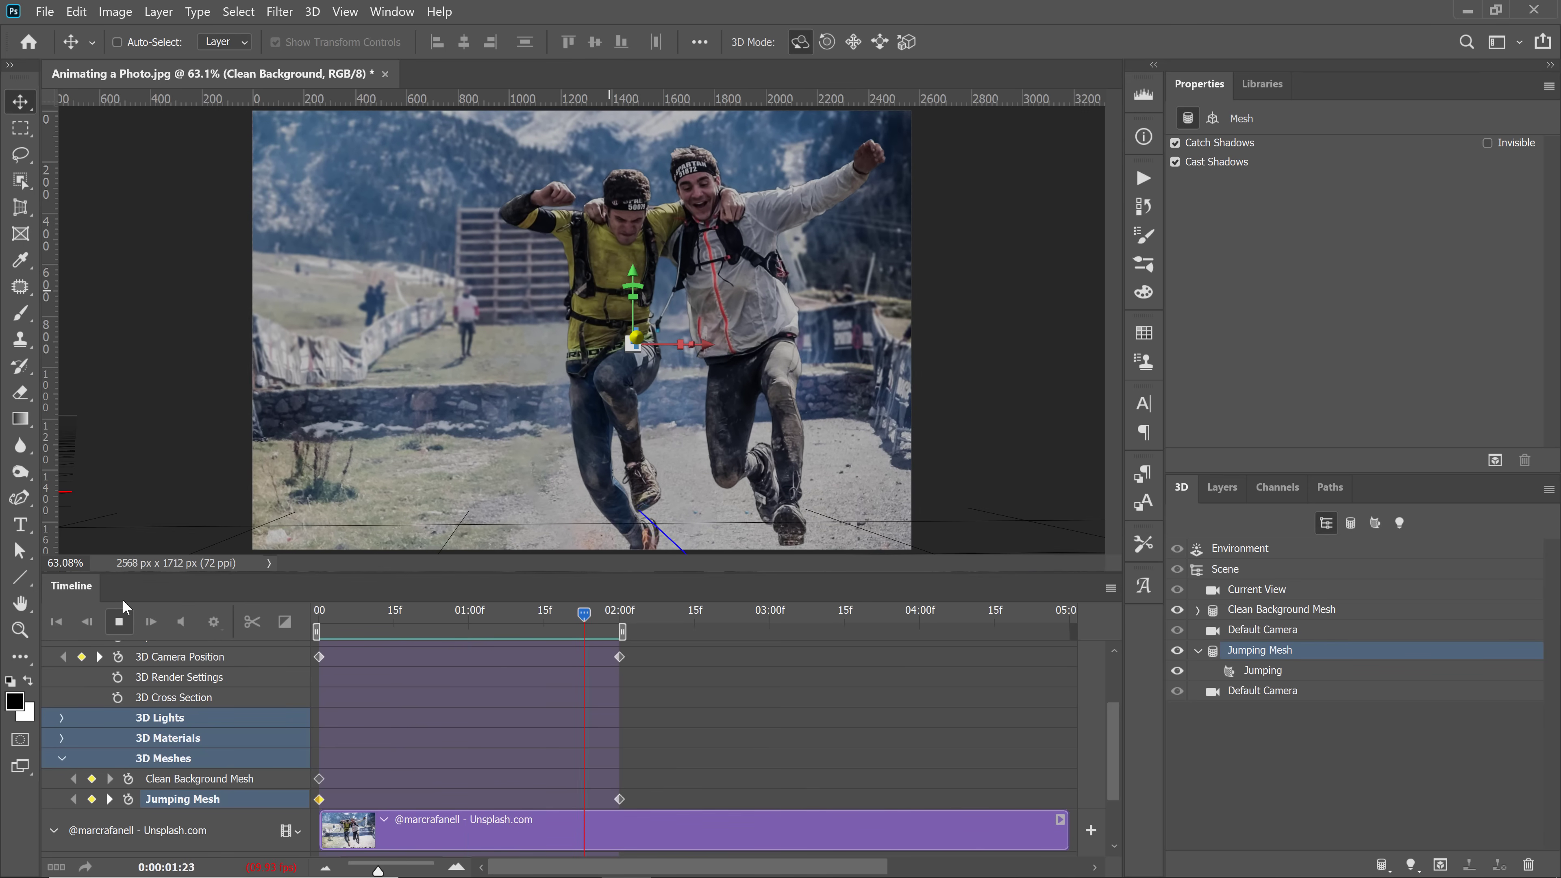
pyautogui.moveTo(346, 610); pyautogui.dragTo(316, 602)
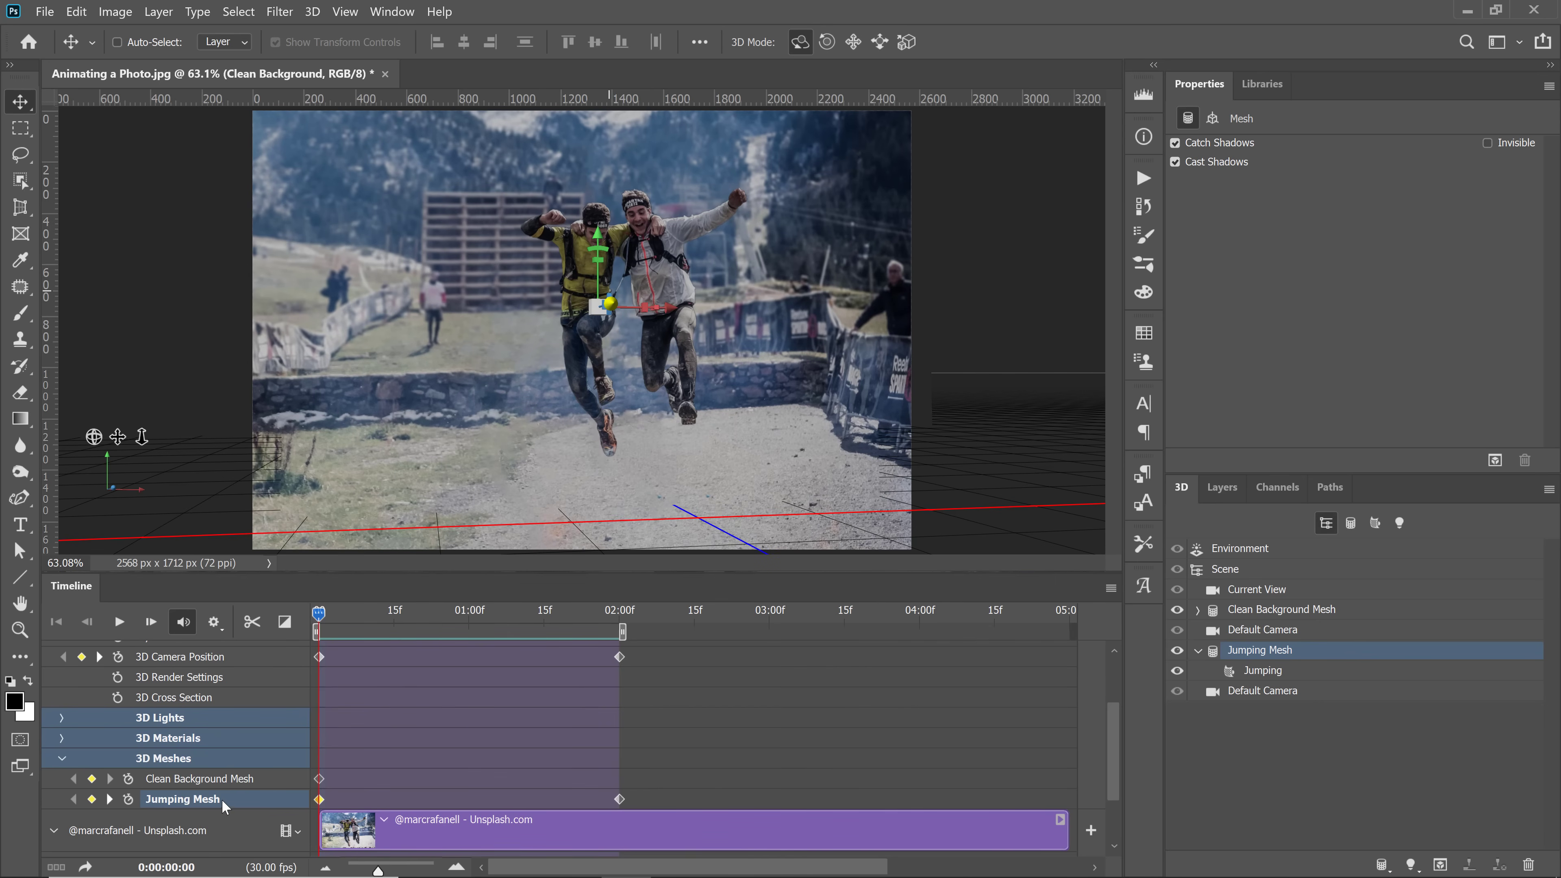
# Scale the Clean Background Mesh down slightly at 0:00, raise it until the embers show below the runners, and start playback.
pyautogui.click(1301, 612)
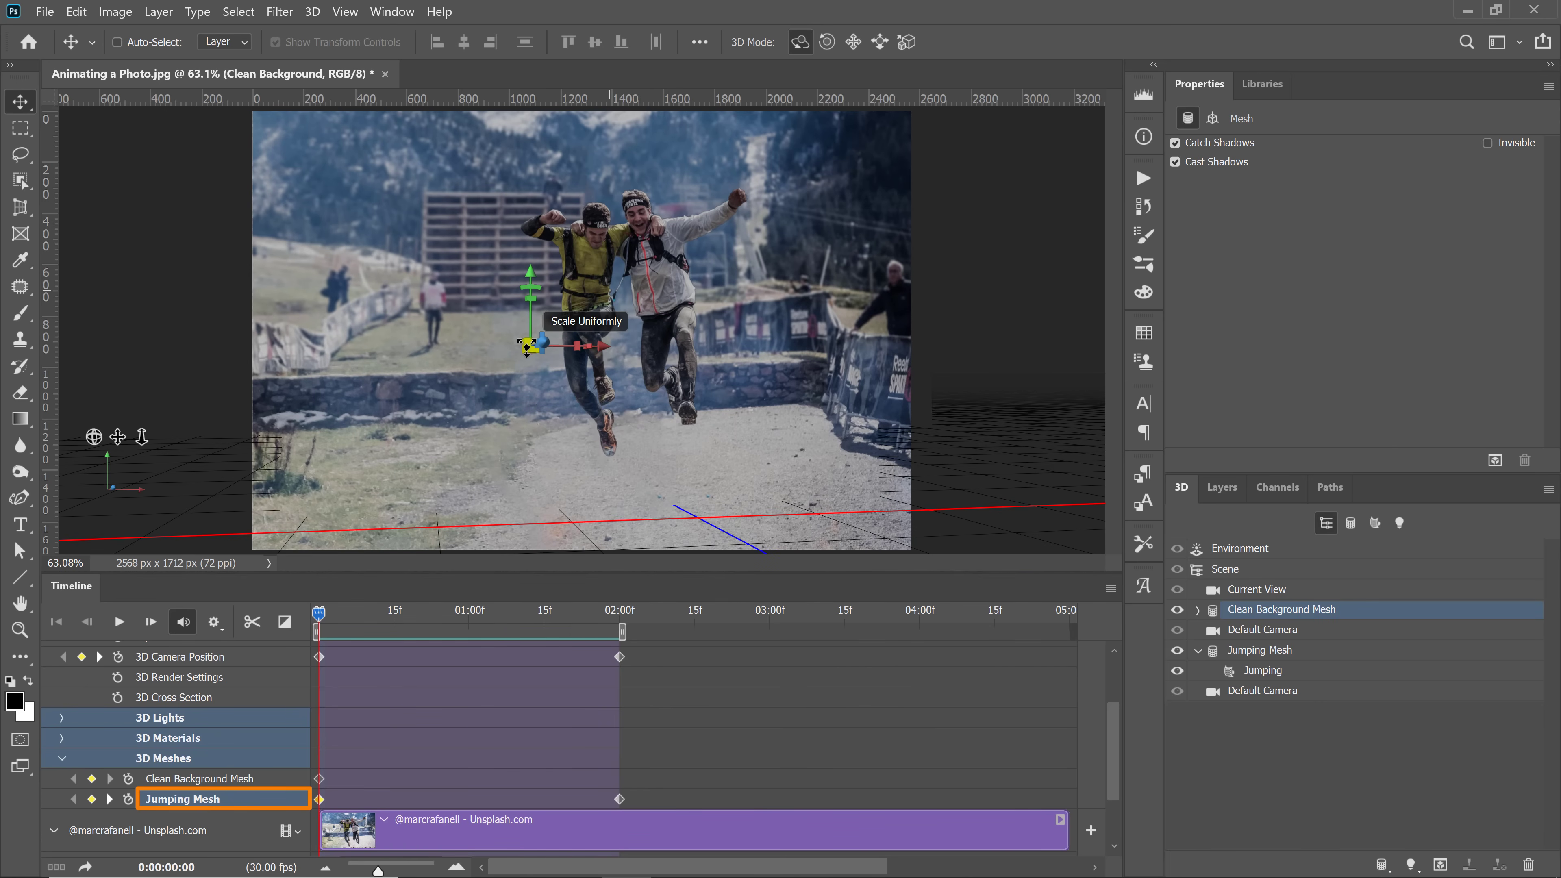
pyautogui.moveTo(529, 347); pyautogui.dragTo(503, 365)
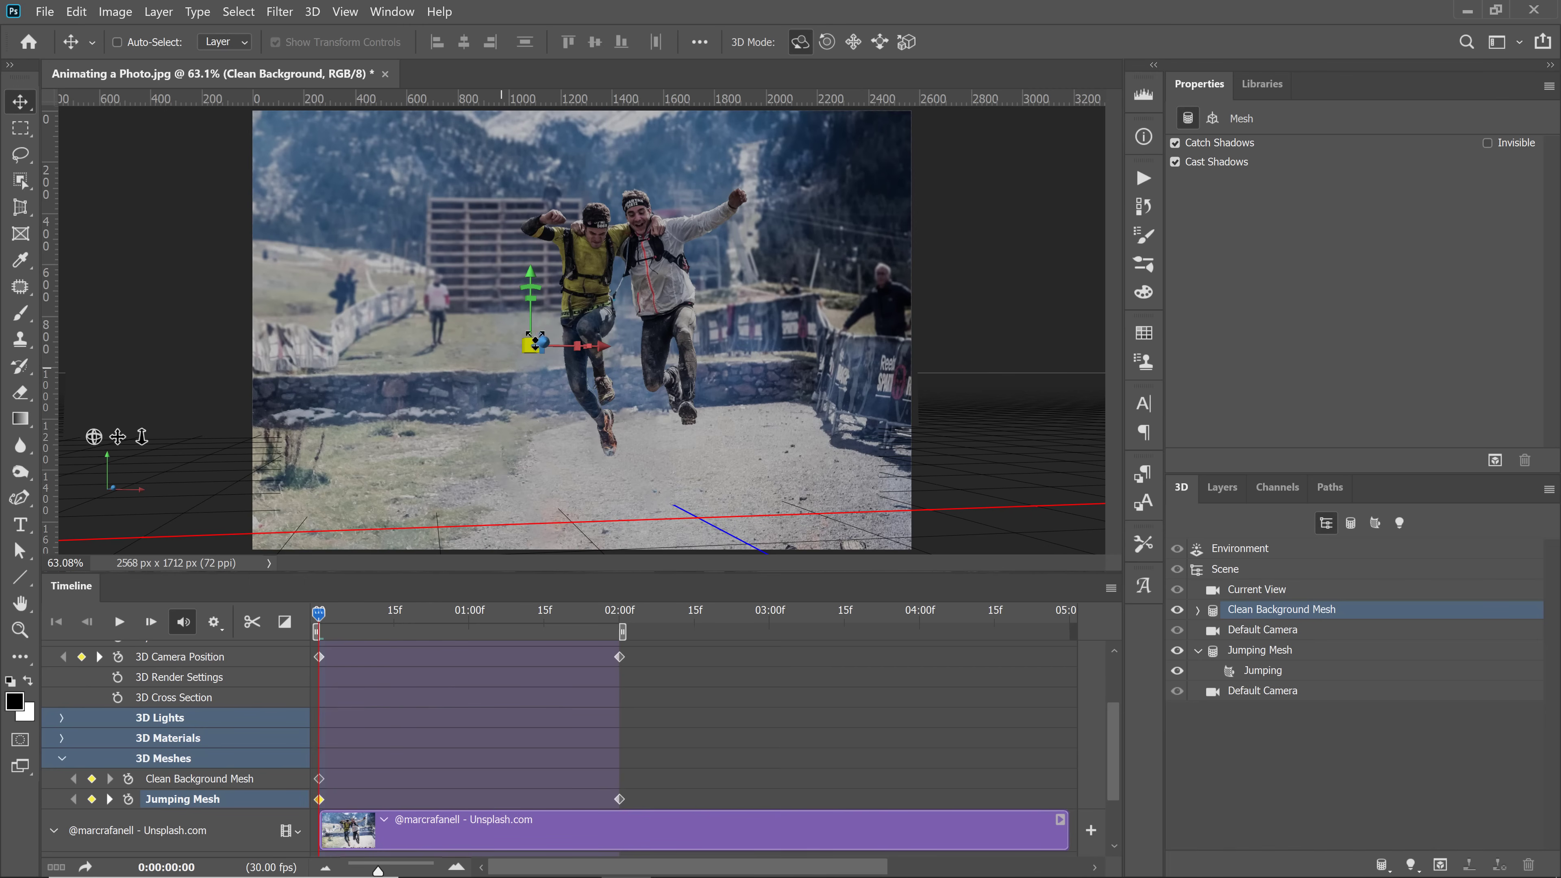
pyautogui.moveTo(528, 274)
pyautogui.mouseDown()
pyautogui.moveTo(528, 239)
pyautogui.moveTo(528, 269)
pyautogui.mouseUp()
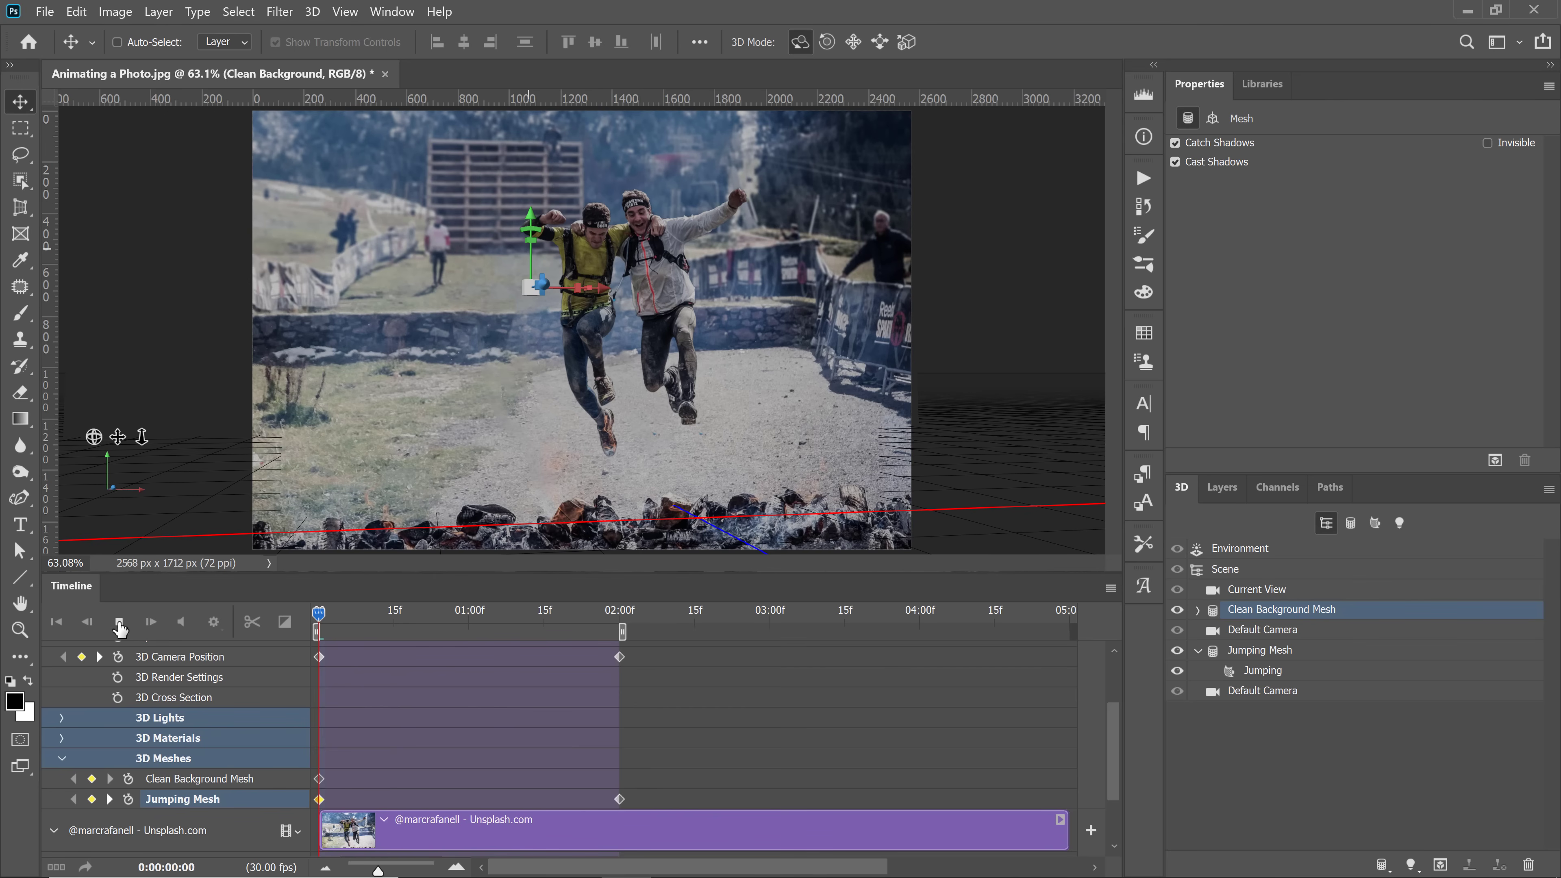
pyautogui.click(120, 622)
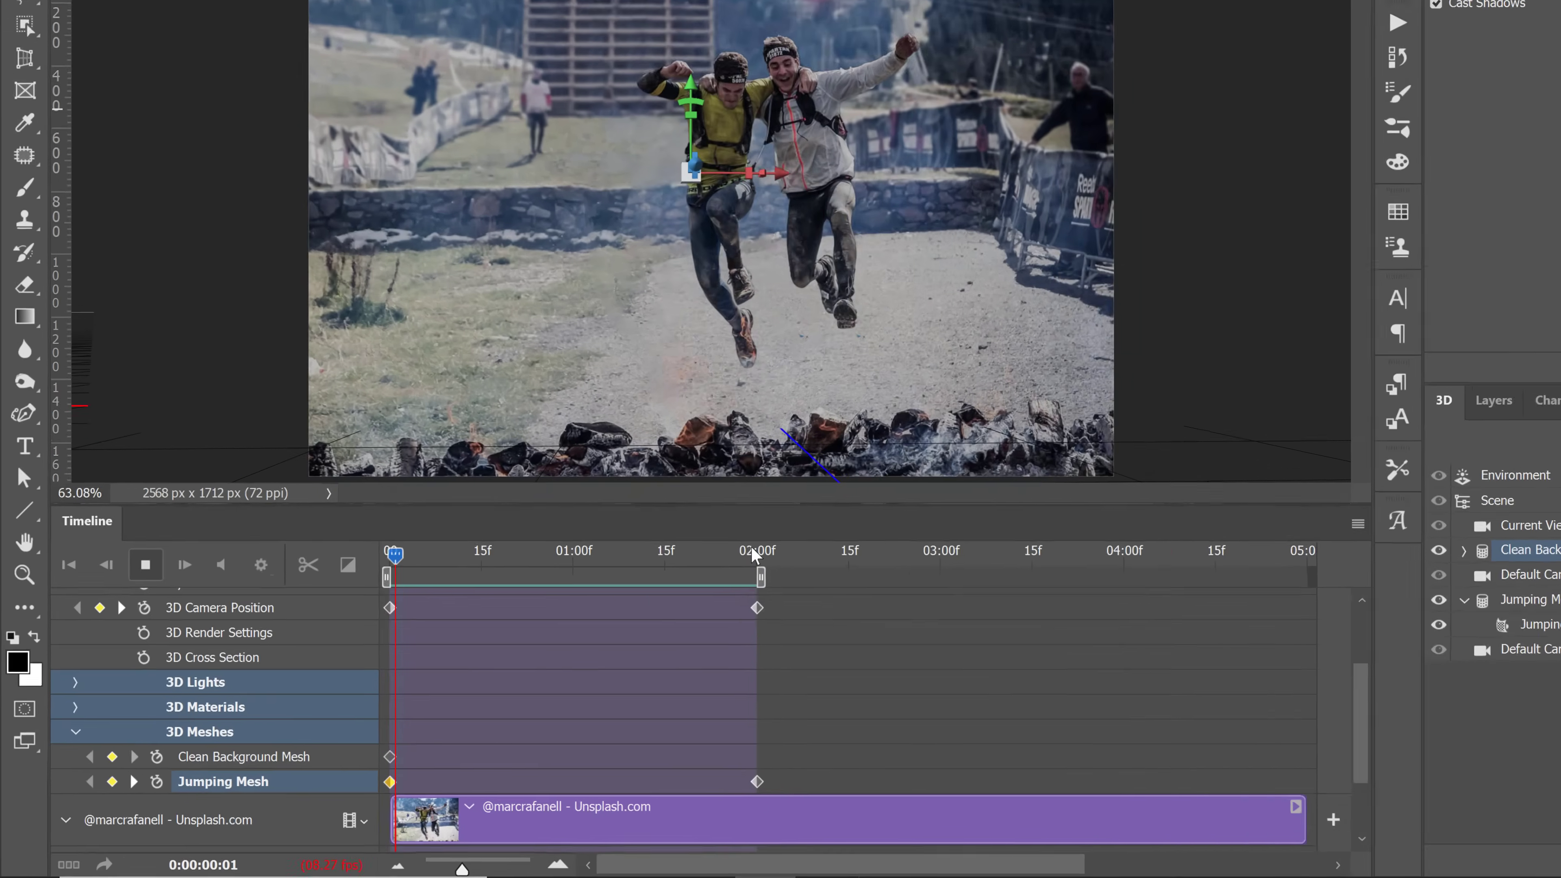
# Keyframe the Clean Background Mesh at 02:00f, lower it in the frame, and play the animation from the start.
pyautogui.click(752, 549)
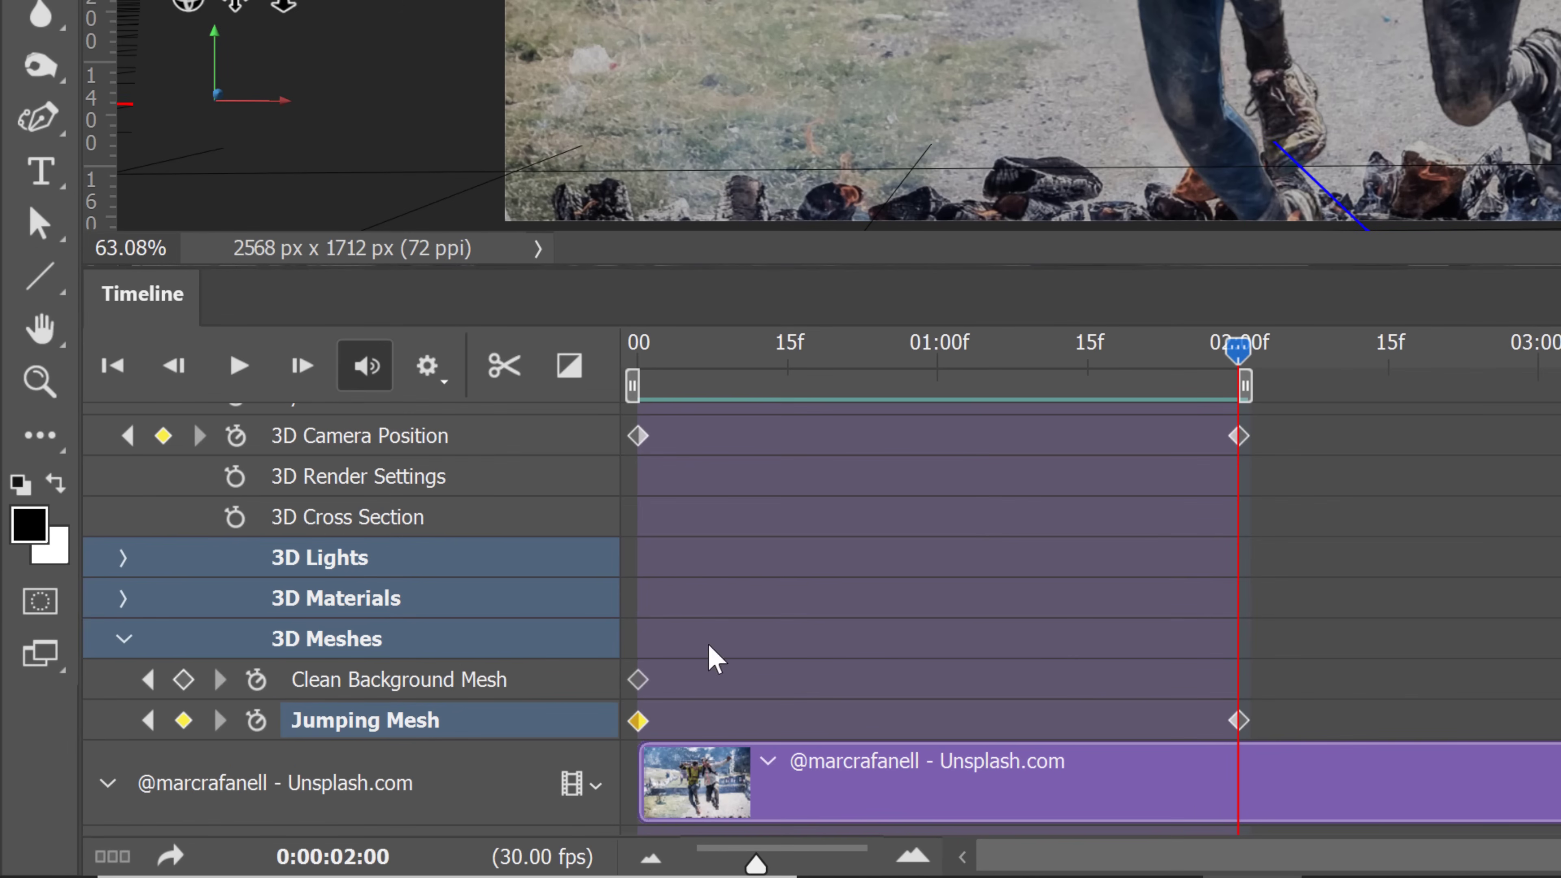
pyautogui.click(183, 679)
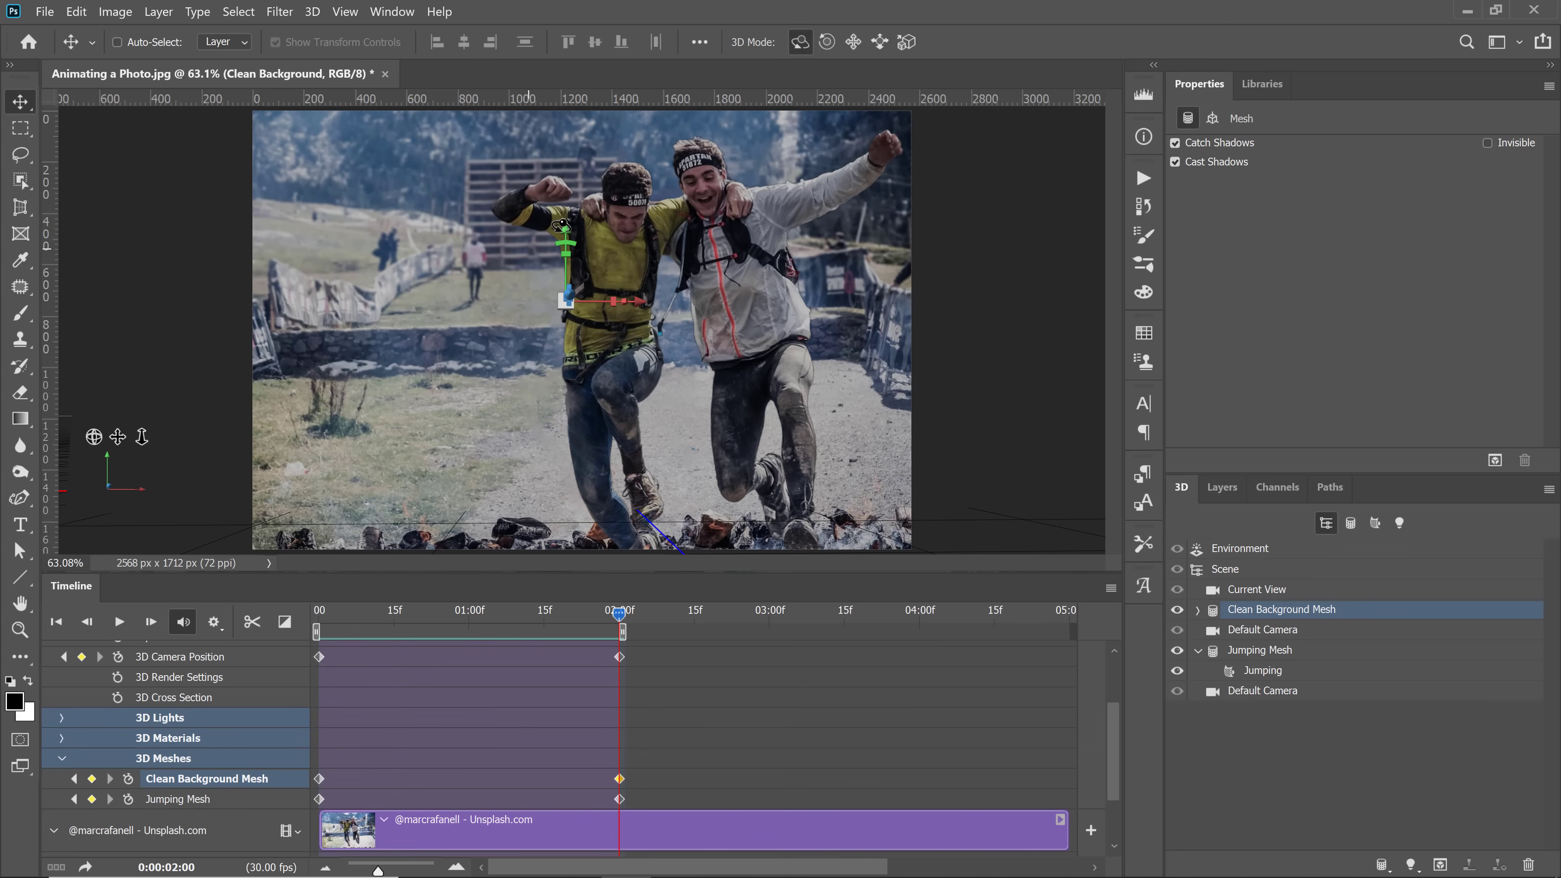
pyautogui.moveTo(566, 229); pyautogui.dragTo(584, 667)
pyautogui.moveTo(616, 612); pyautogui.dragTo(310, 658)
pyautogui.click(120, 623)
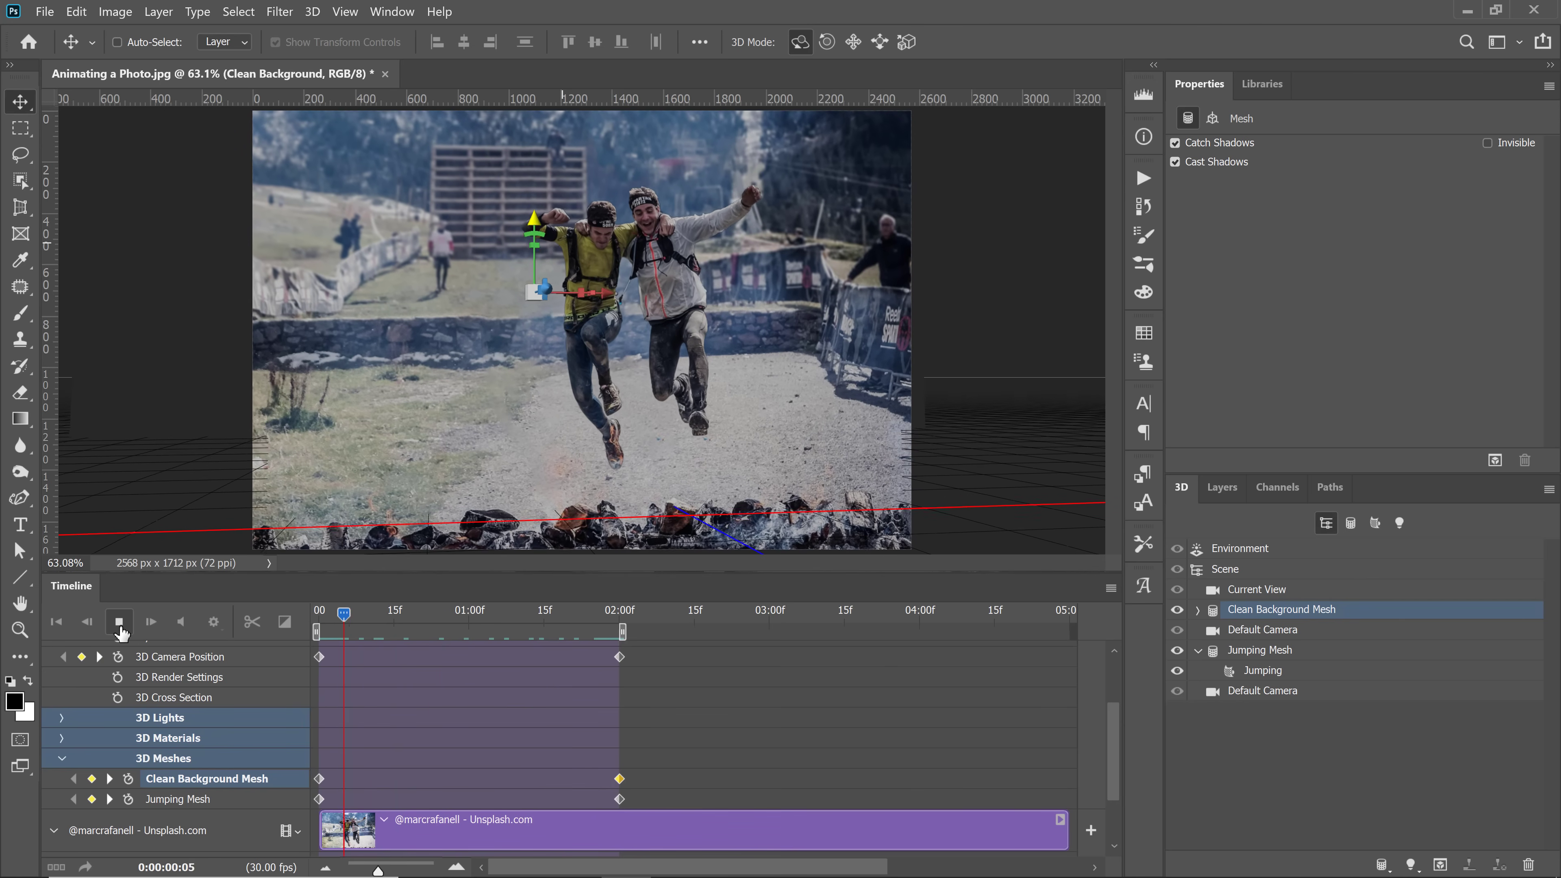